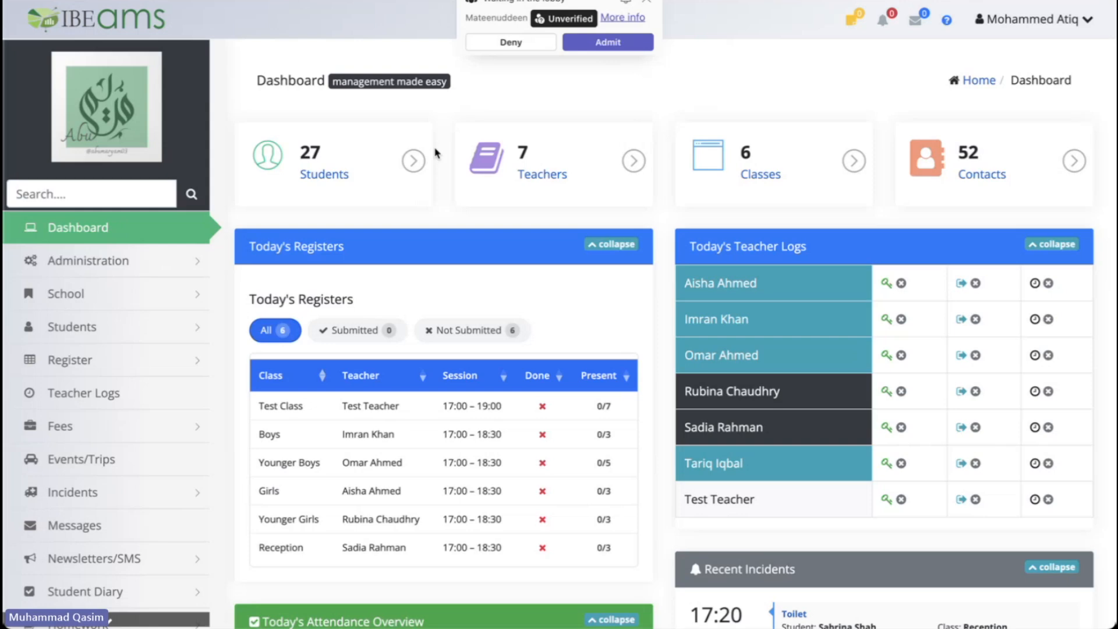
# Step: Admit the participant waiting in the meeting lobby and open the System settings page
pyautogui.click(576, 41)
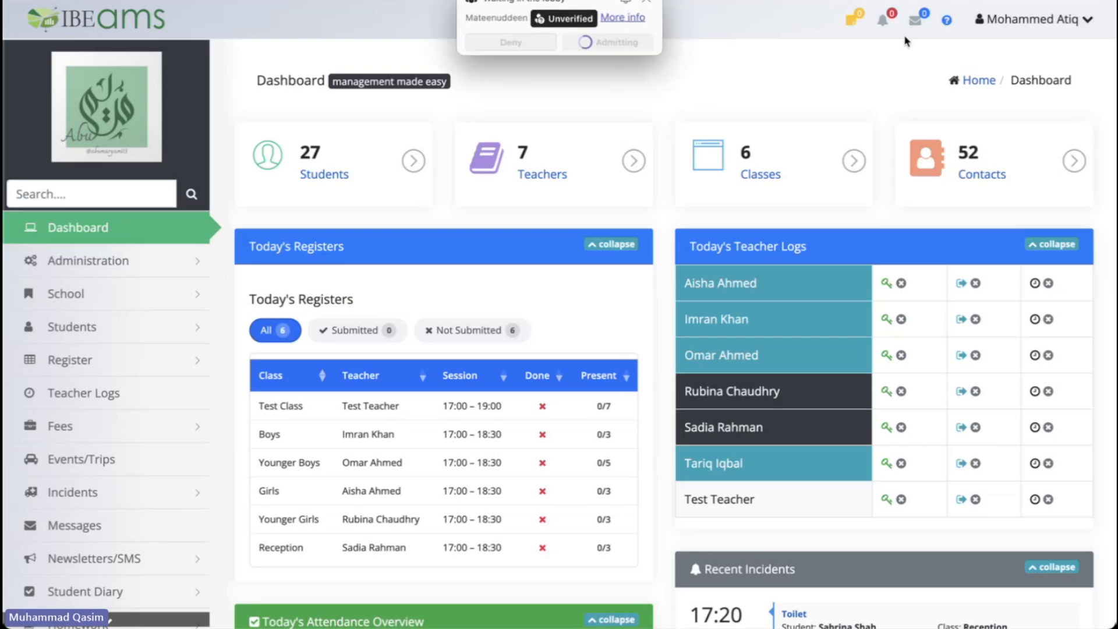
pyautogui.click(1077, 27)
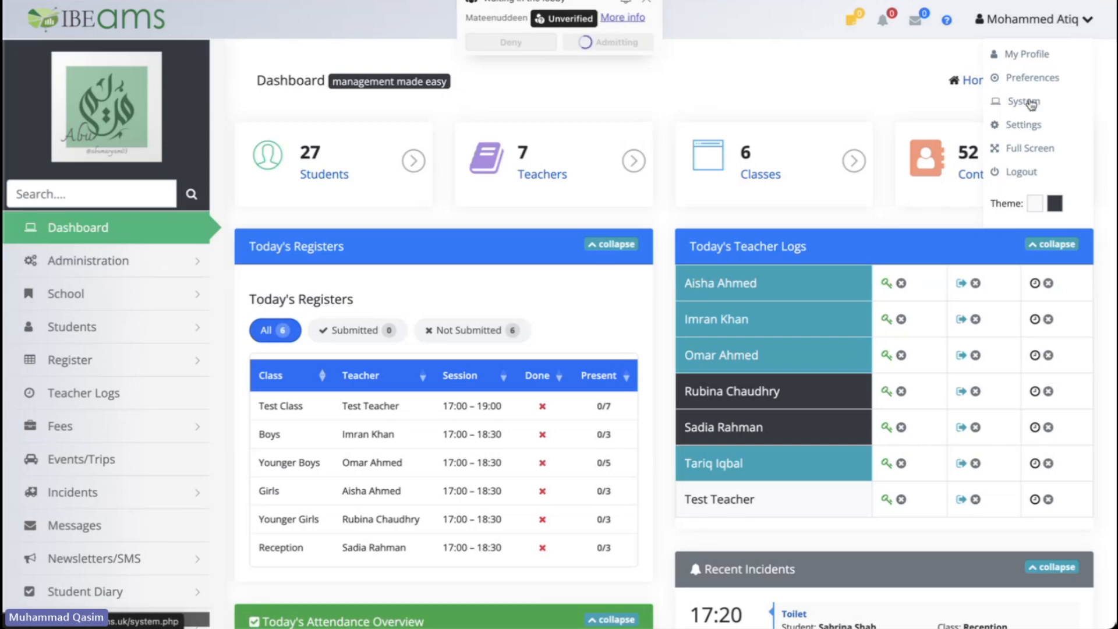
pyautogui.click(1030, 103)
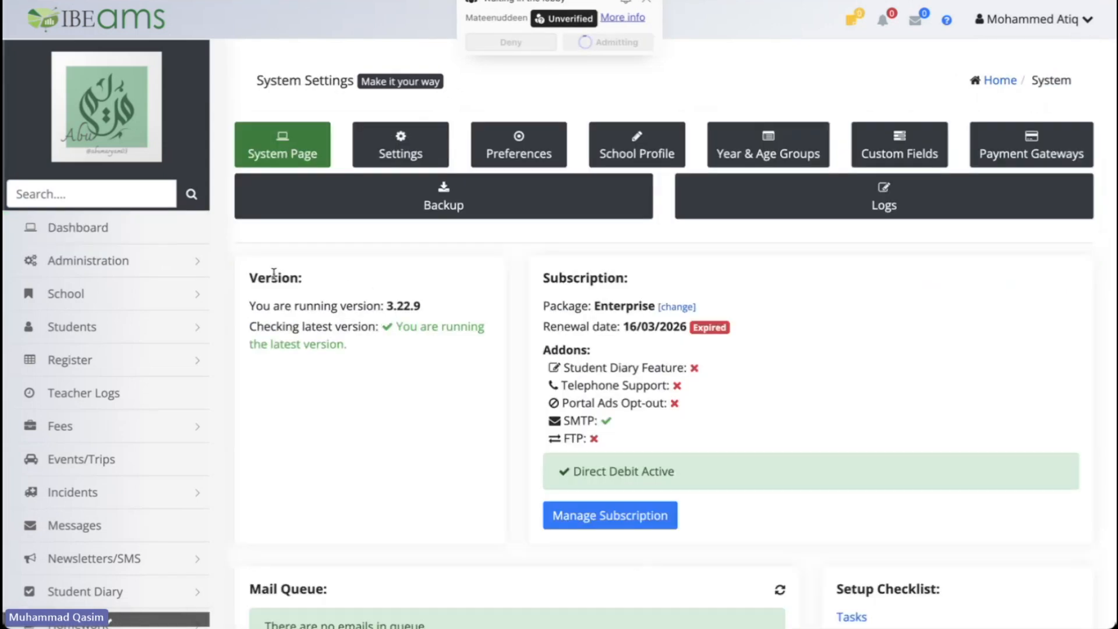
# Step: Check which system version is running and whether it is the latest one
pyautogui.moveTo(247, 277); pyautogui.dragTo(338, 282)
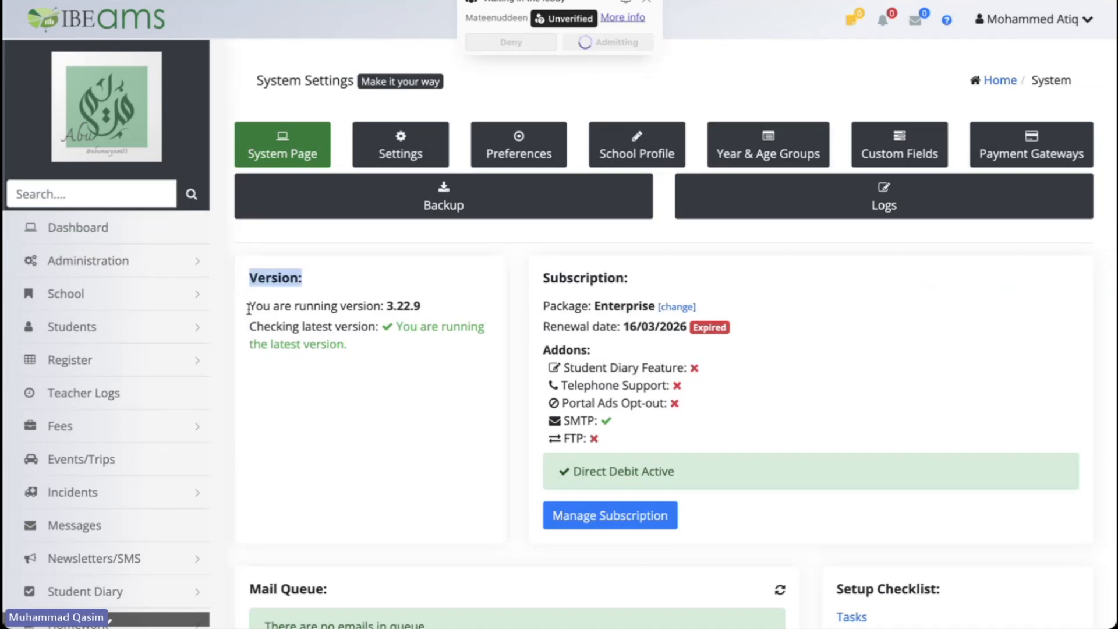
pyautogui.moveTo(250, 308); pyautogui.dragTo(455, 320)
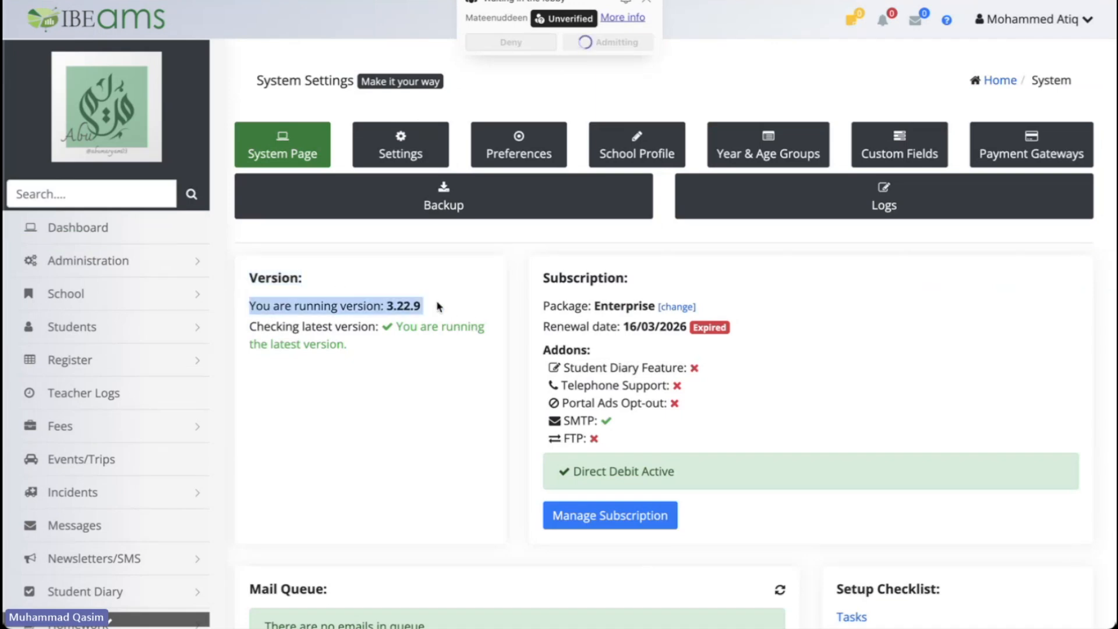
pyautogui.click(425, 307)
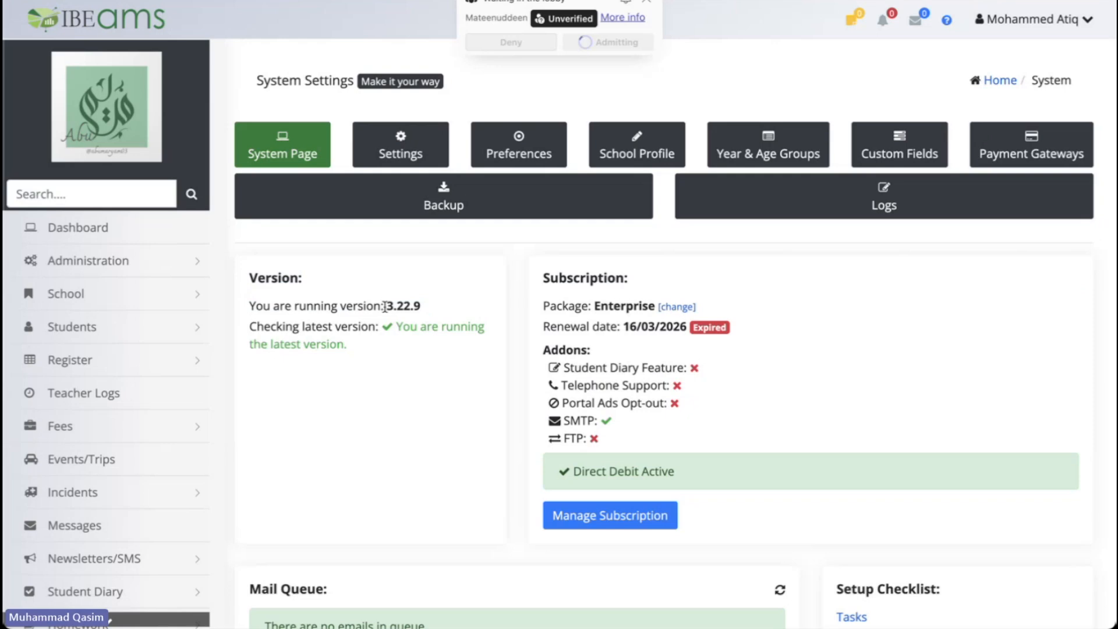
pyautogui.moveTo(386, 306); pyautogui.dragTo(427, 310)
pyautogui.click(429, 310)
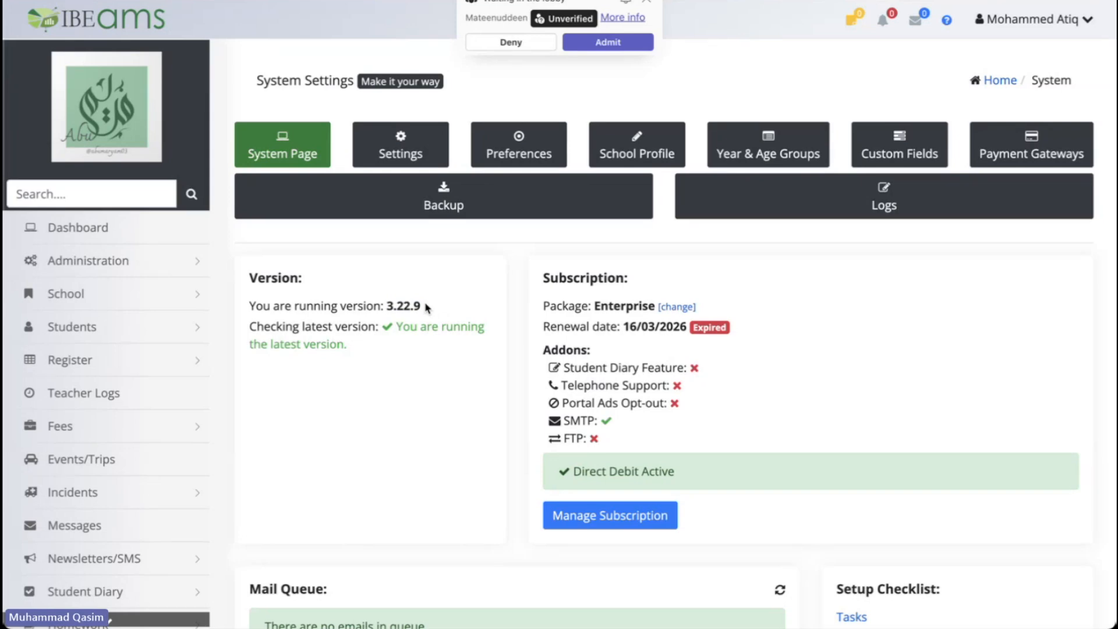
pyautogui.moveTo(350, 346); pyautogui.dragTo(379, 342)
# Step: Open the version history and examine the release dates and summaries of the 3.x versions
pyautogui.scroll(-4, 398, 349)
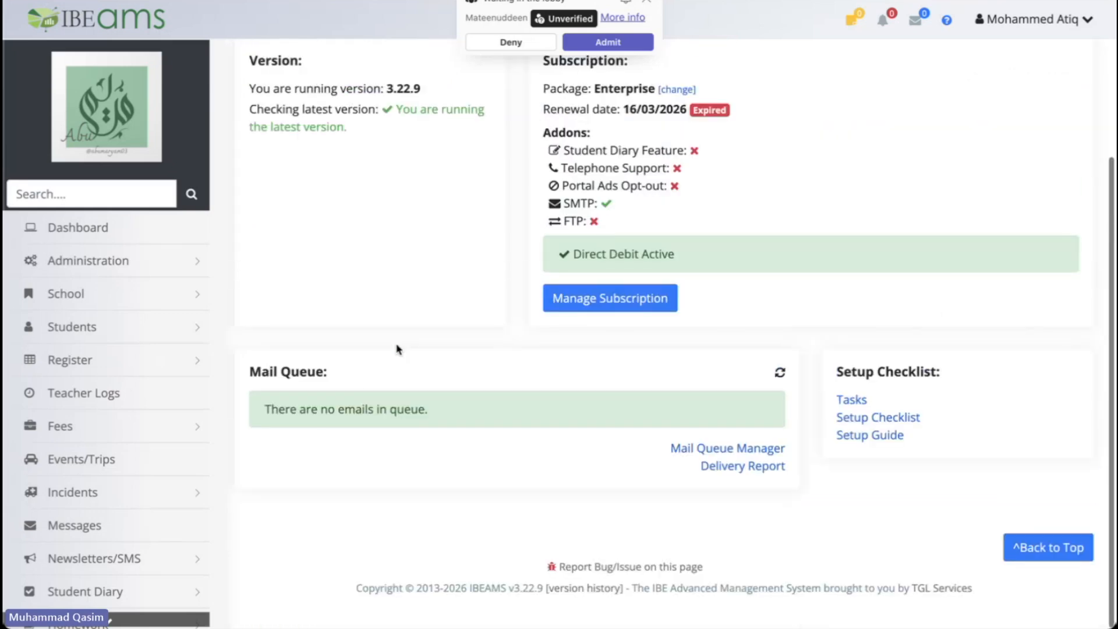
pyautogui.click(591, 597)
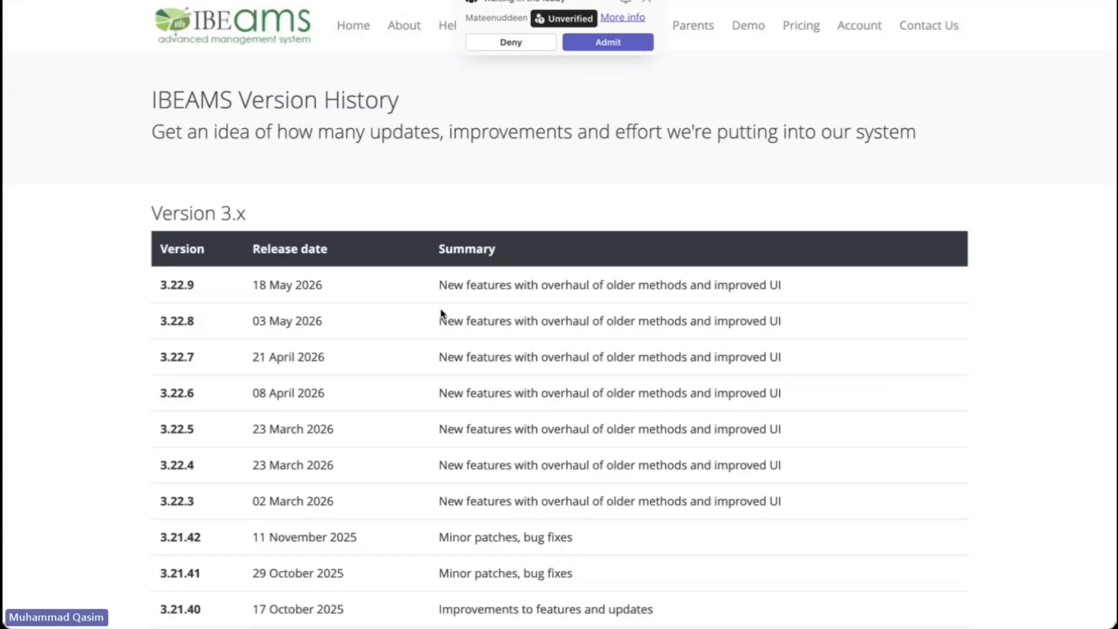
pyautogui.scroll(-3, 440, 312)
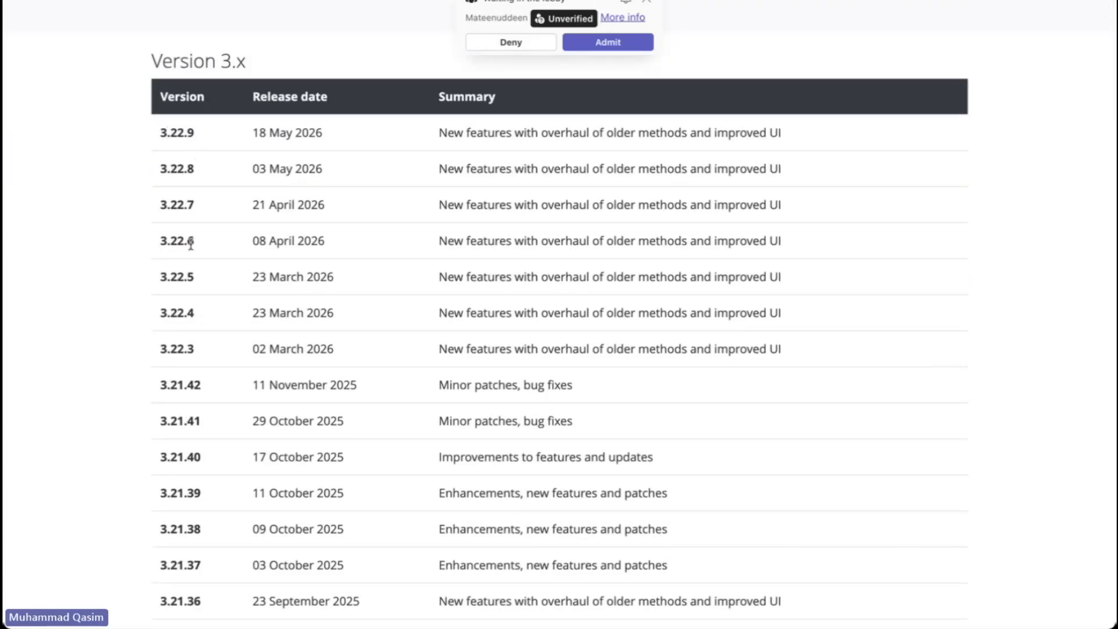
pyautogui.scroll(-6, 187, 264)
pyautogui.scroll(3, 198, 312)
pyautogui.scroll(4, 198, 312)
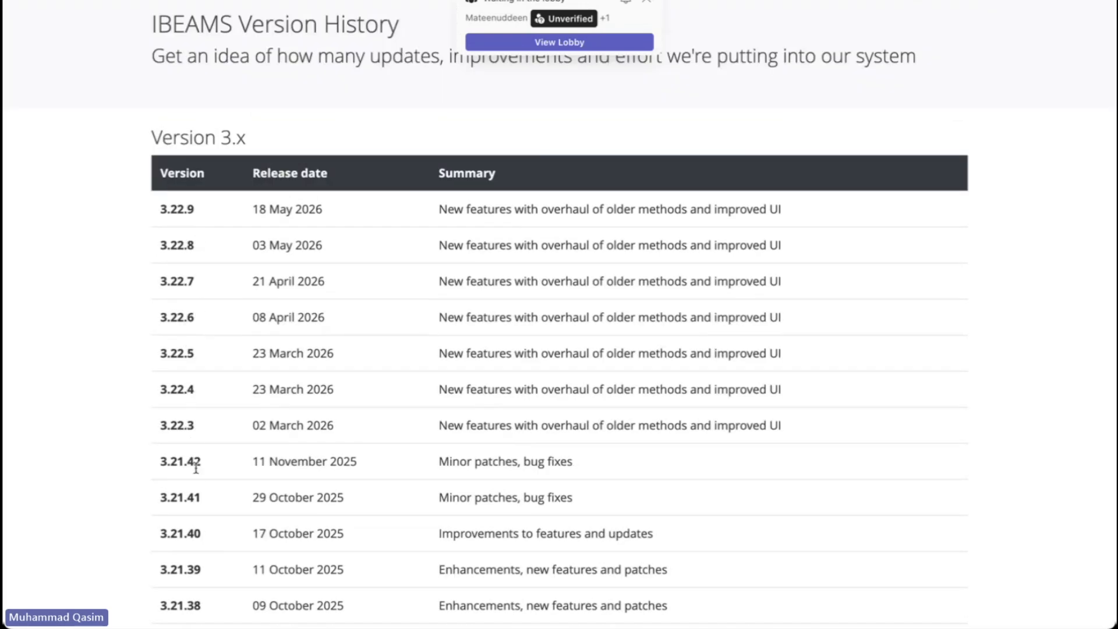
pyautogui.scroll(-7, 200, 428)
pyautogui.scroll(-20, 199, 420)
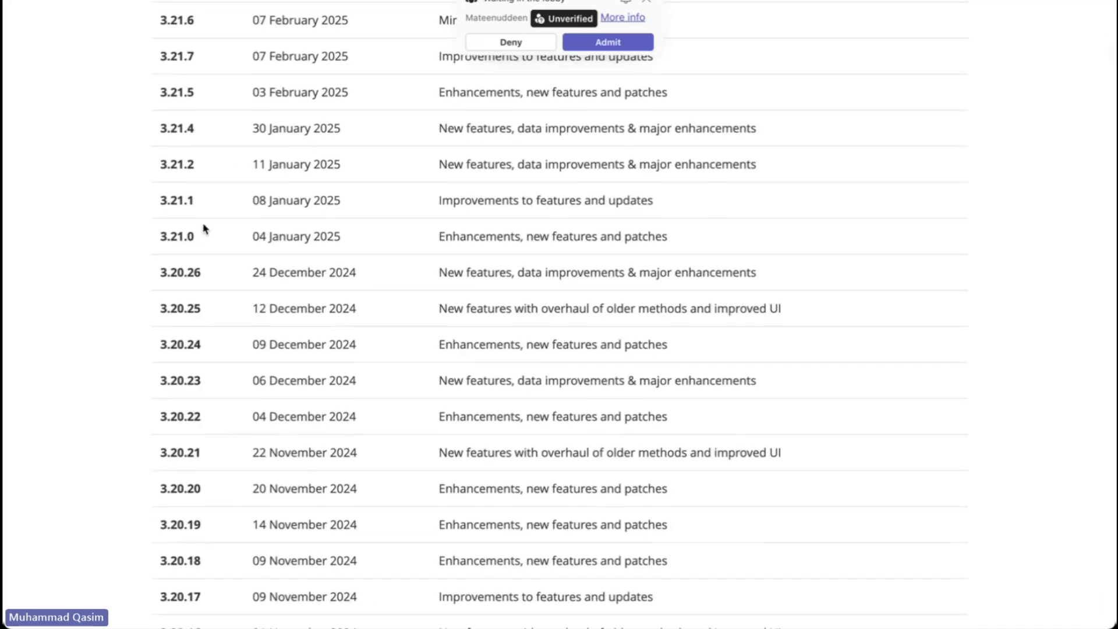
pyautogui.scroll(-12, 205, 229)
pyautogui.scroll(-2, 205, 229)
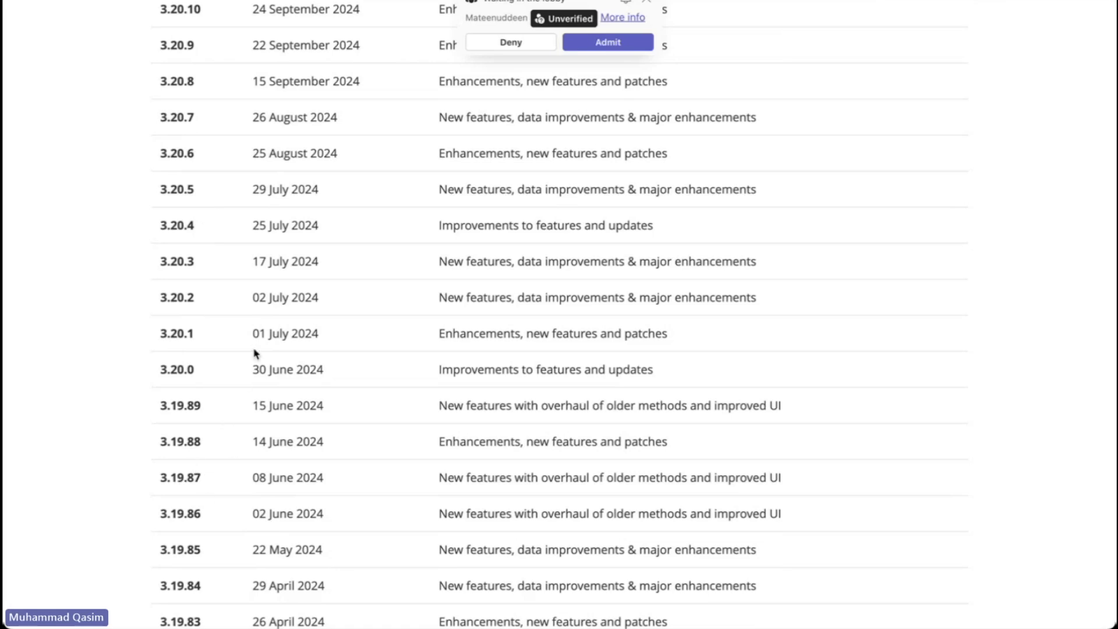
pyautogui.scroll(20, 254, 353)
pyautogui.scroll(2, 254, 353)
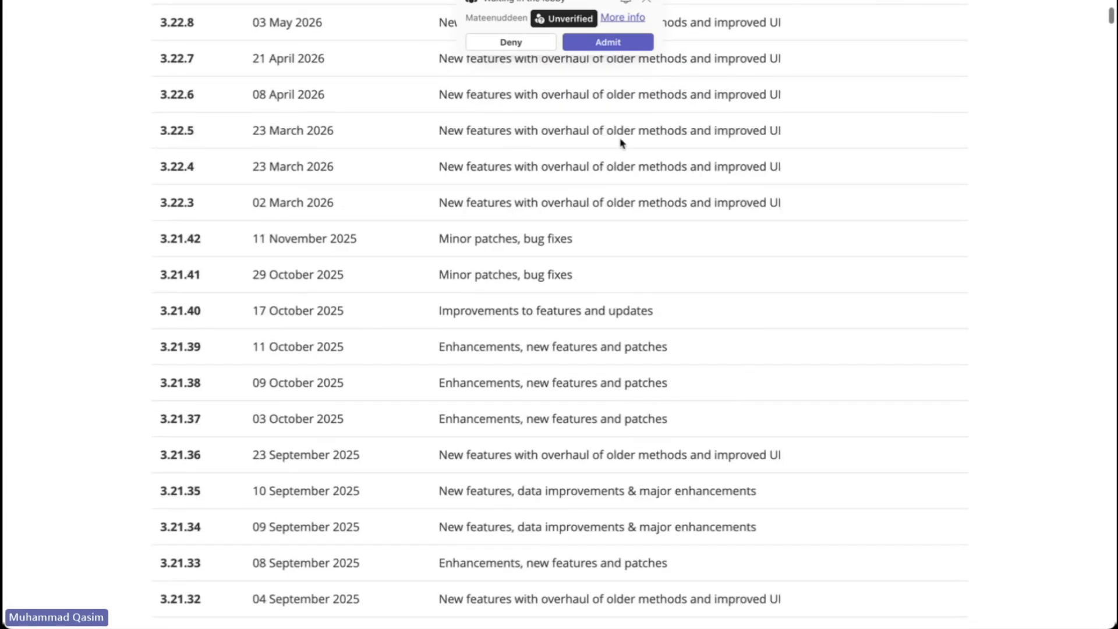
# Step: Admit the waiting lobby participant and return from the version history to the Dashboard
pyautogui.click(618, 42)
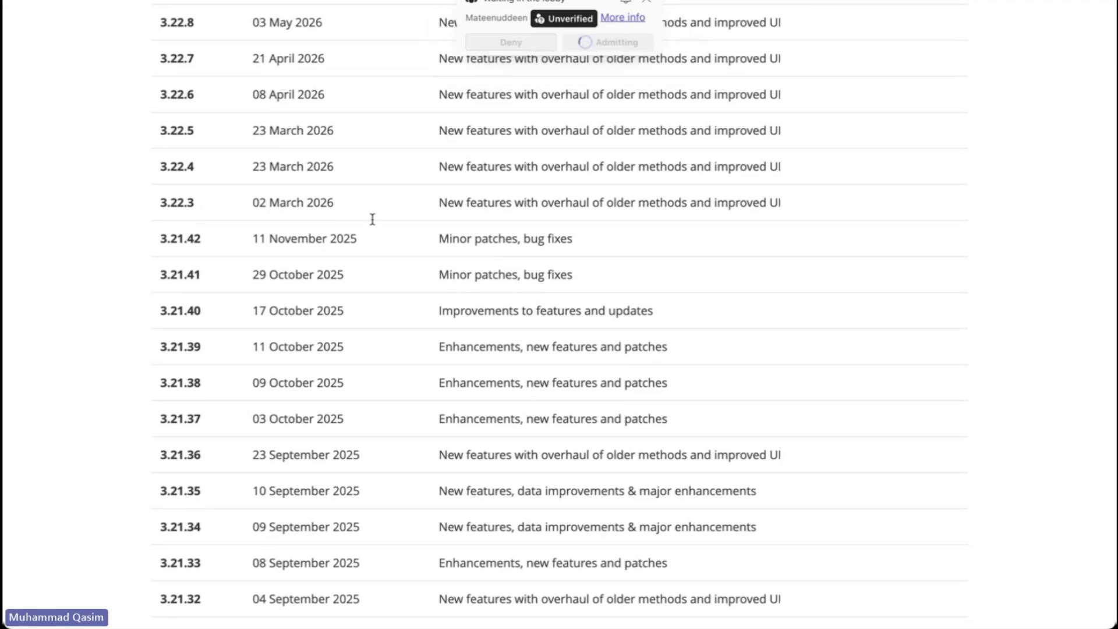
pyautogui.scroll(5, 372, 224)
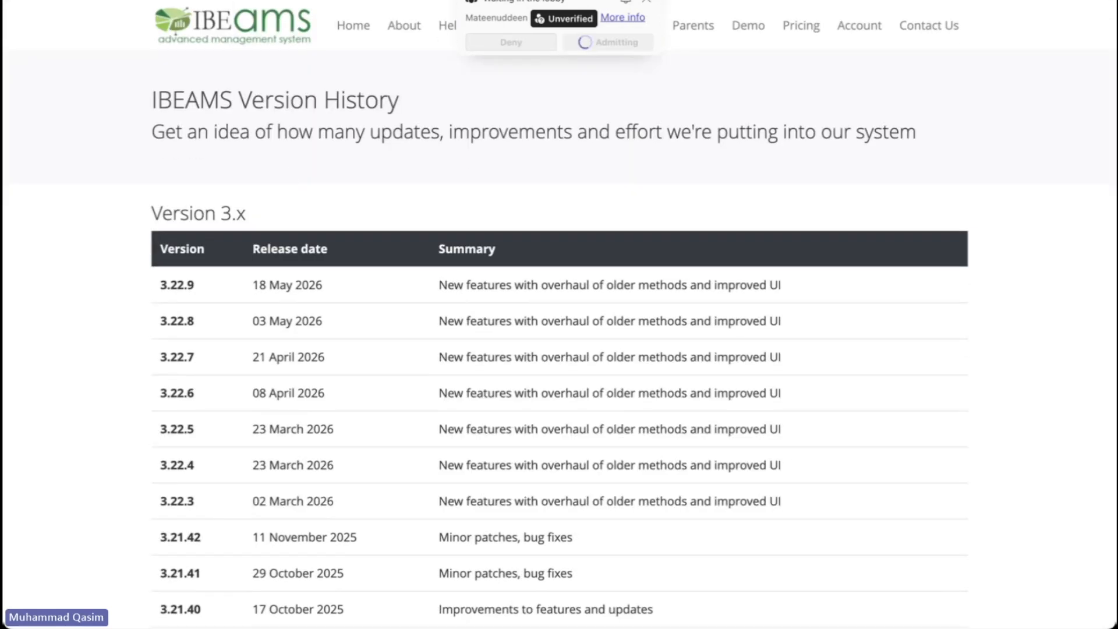
pyautogui.click(291, 1)
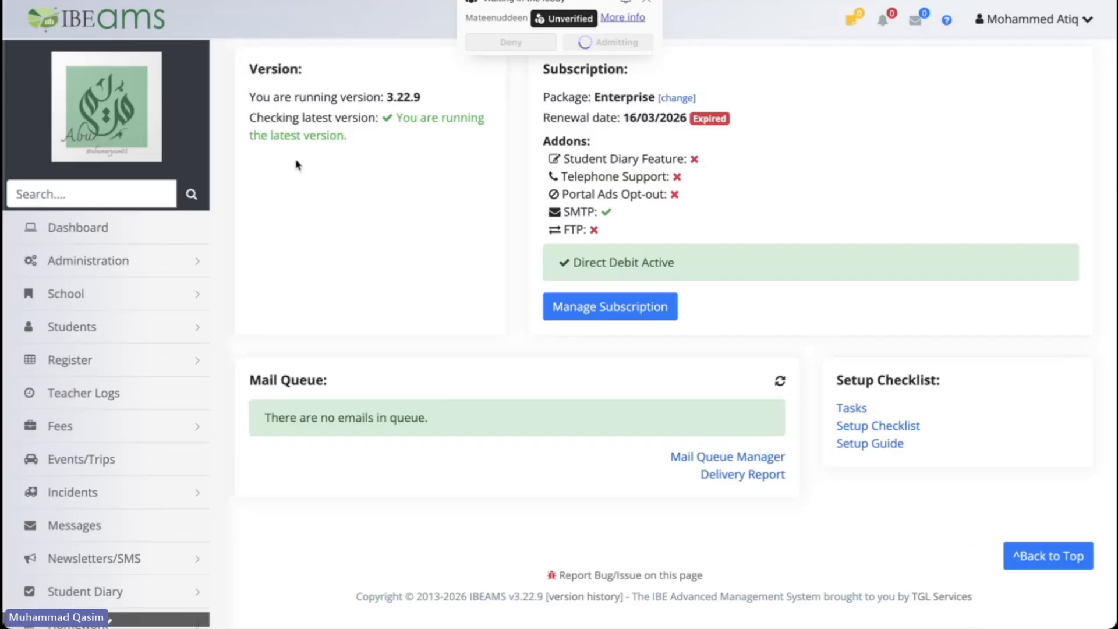
pyautogui.click(127, 229)
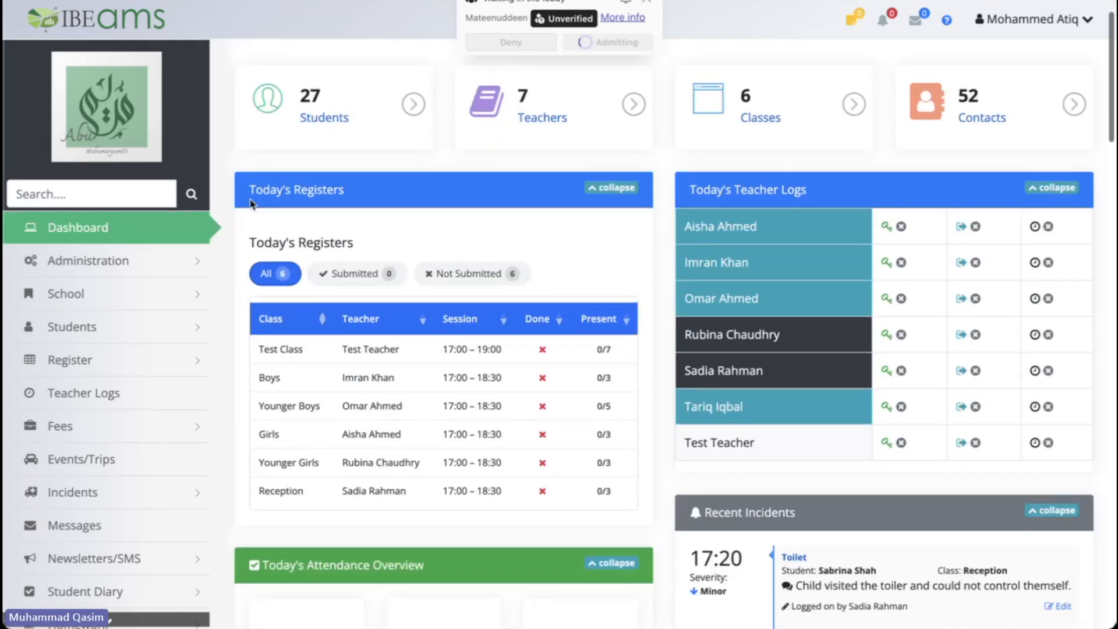
# Step: Examine the dashboard's registers, attendance overview, teacher logs, recent incidents and the list of available modules
pyautogui.scroll(-3, 381, 315)
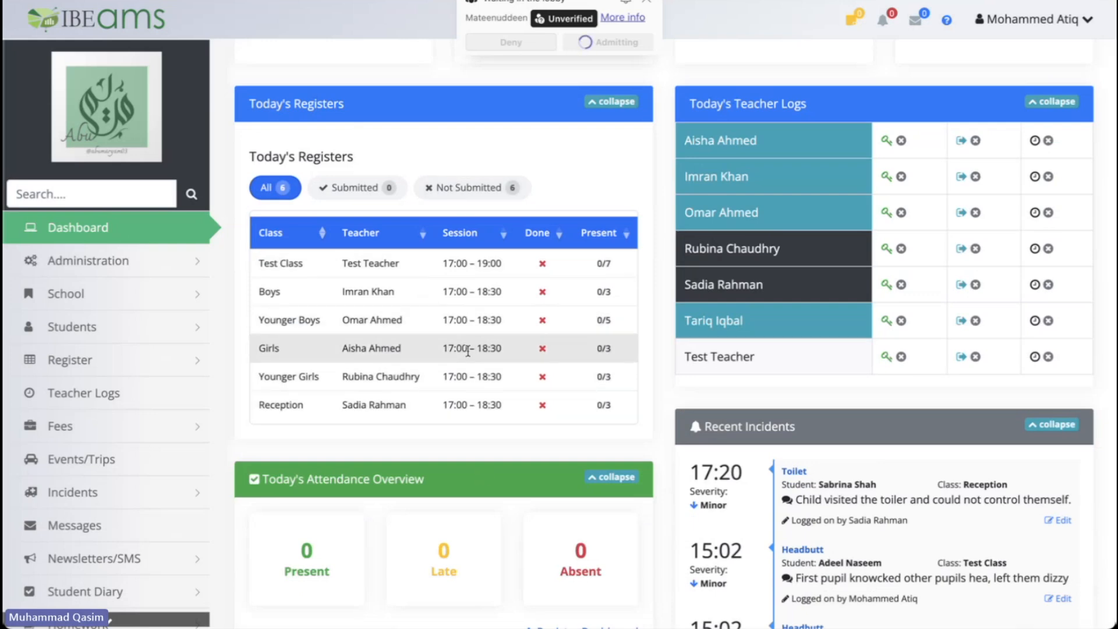
pyautogui.scroll(-1, 467, 351)
pyautogui.scroll(1, 468, 351)
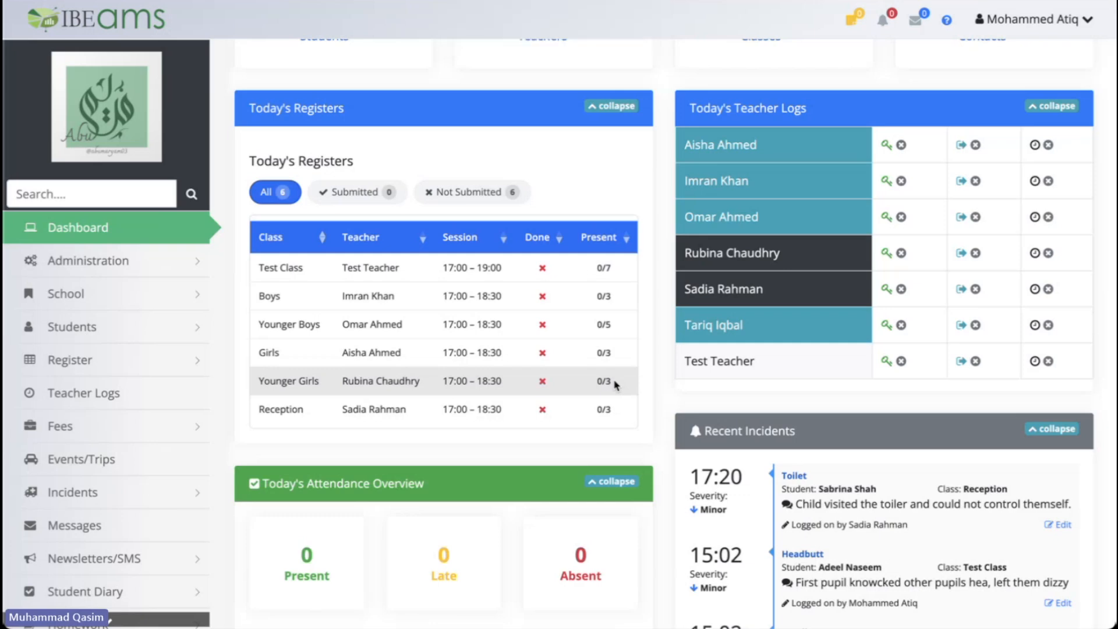
pyautogui.scroll(-2, 616, 384)
pyautogui.scroll(-1, 616, 384)
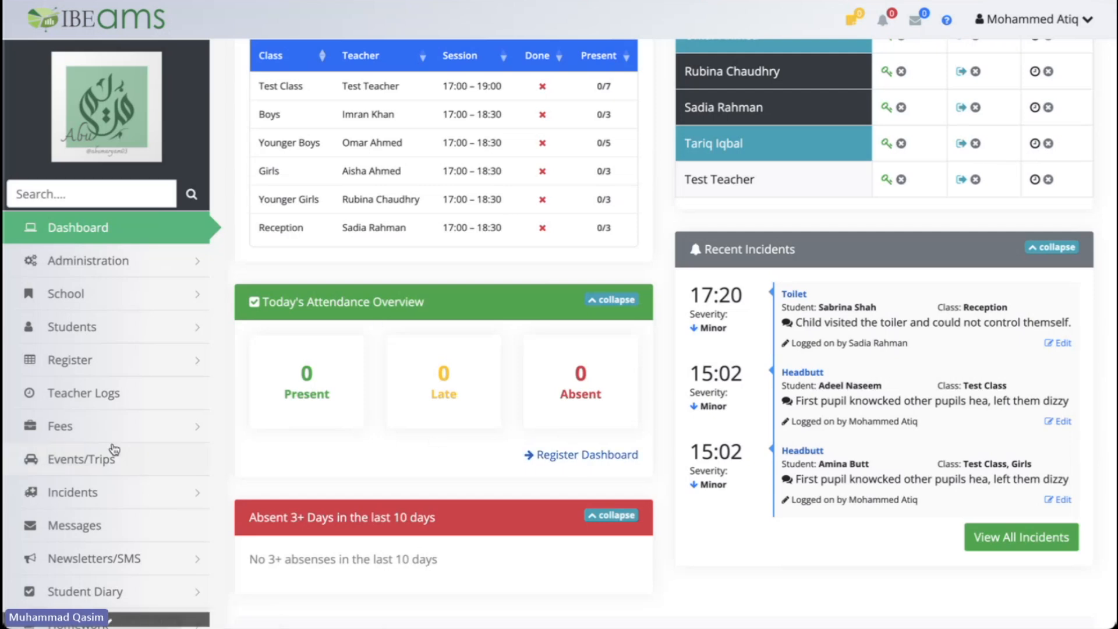
pyautogui.scroll(4, 379, 237)
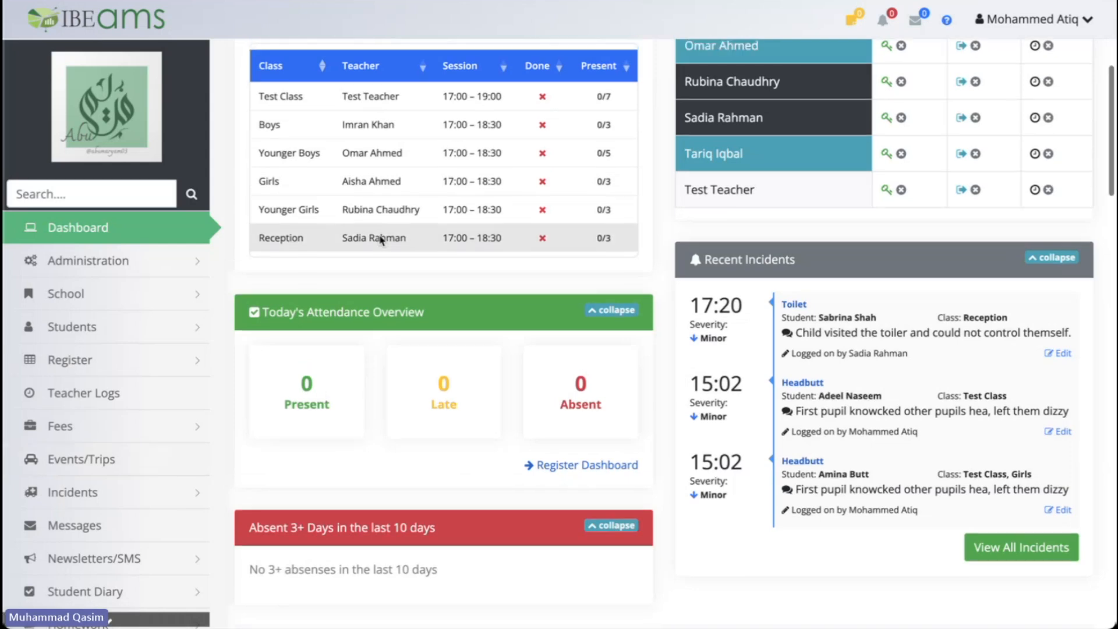
pyautogui.scroll(2, 413, 150)
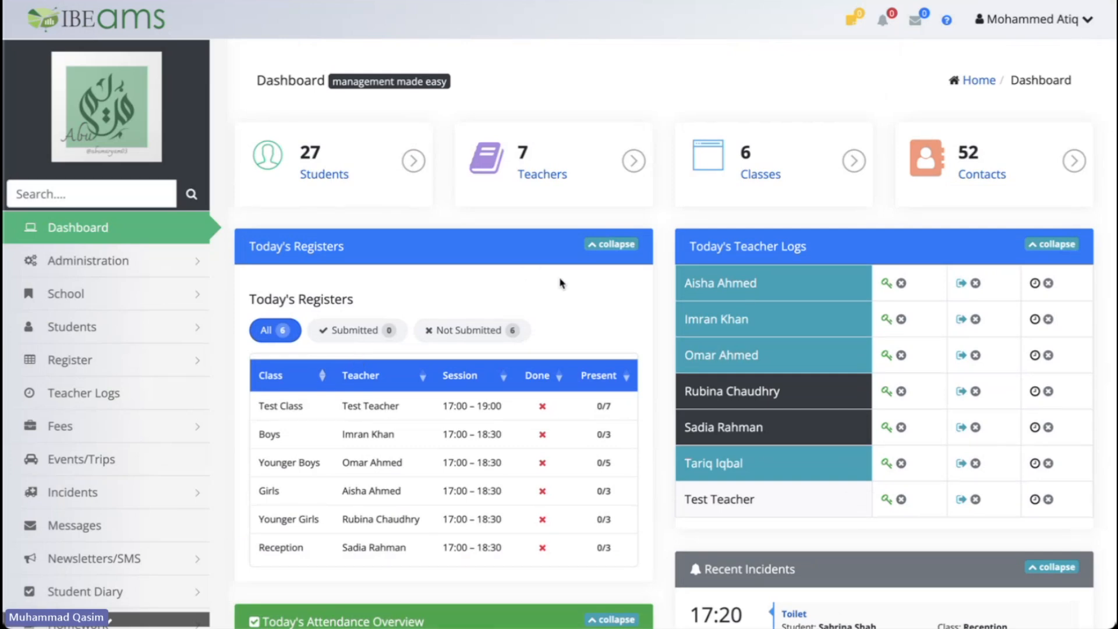
pyautogui.scroll(-1, 561, 284)
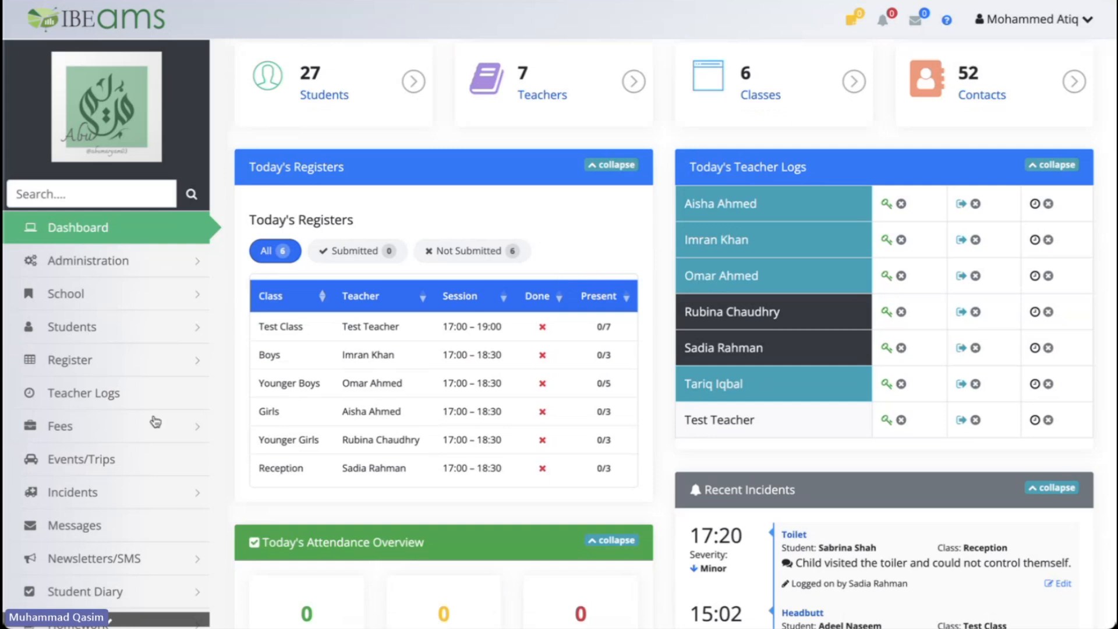
pyautogui.scroll(-2, 140, 425)
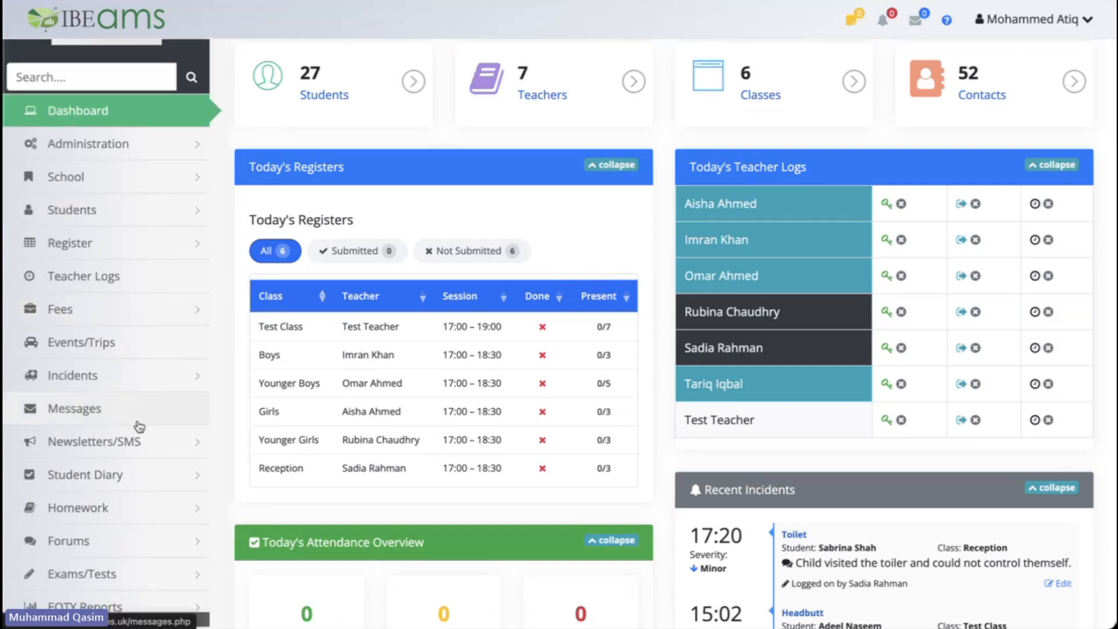
# Step: Open the Request a Feature page from the Help & Support options
pyautogui.click(949, 24)
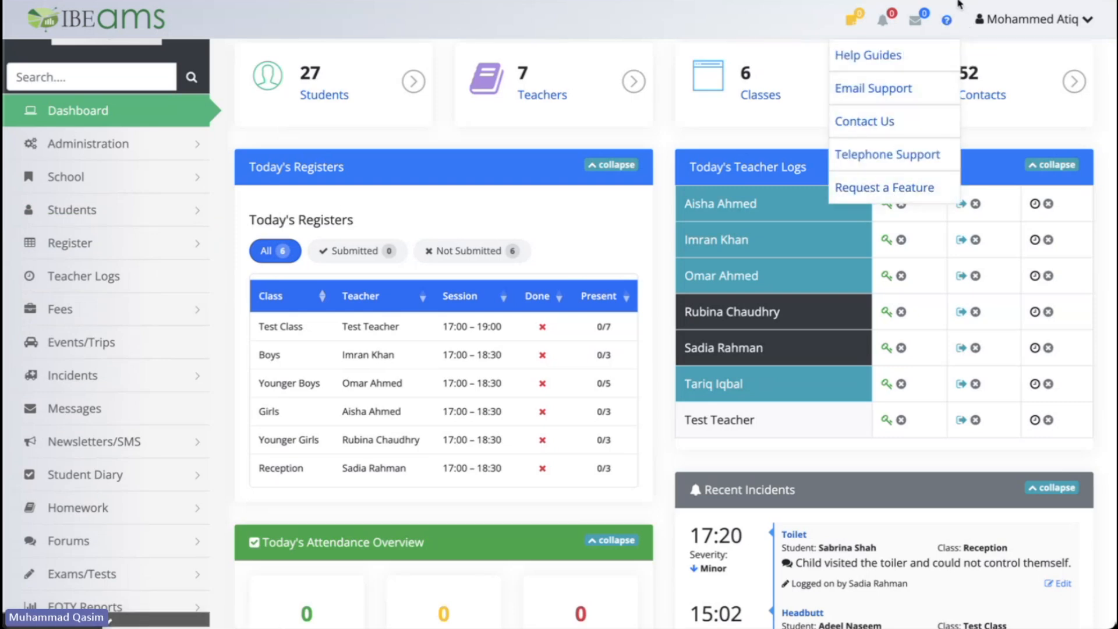
pyautogui.click(950, 22)
pyautogui.click(951, 23)
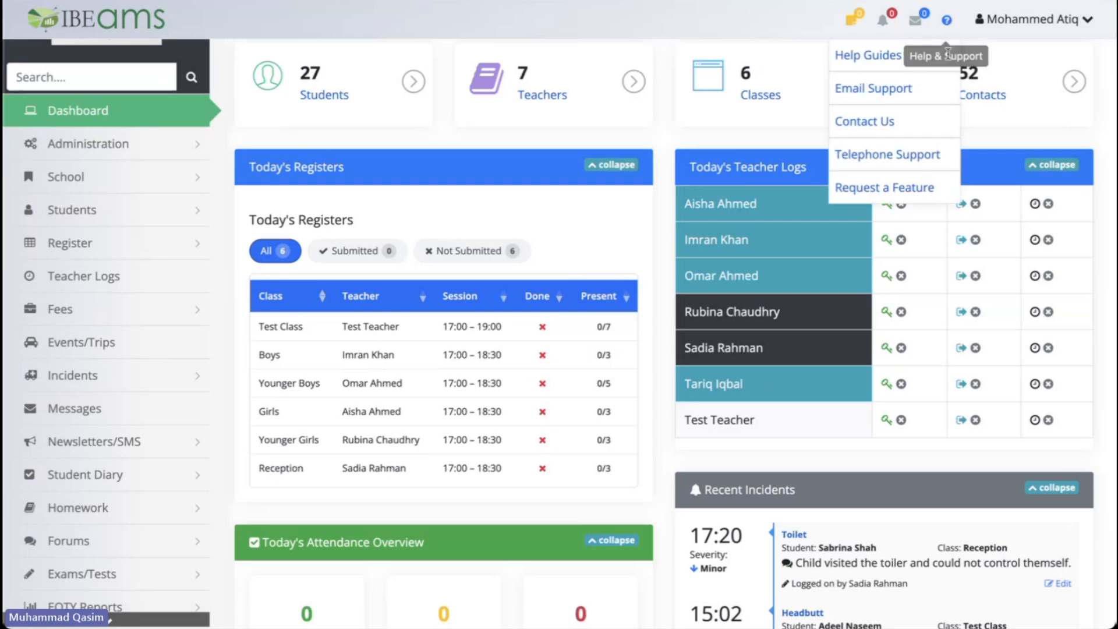
pyautogui.click(897, 200)
# Step: Review the statuses of the submitted feature requests and the completion dates of the completed ones
pyautogui.scroll(-5, 441, 429)
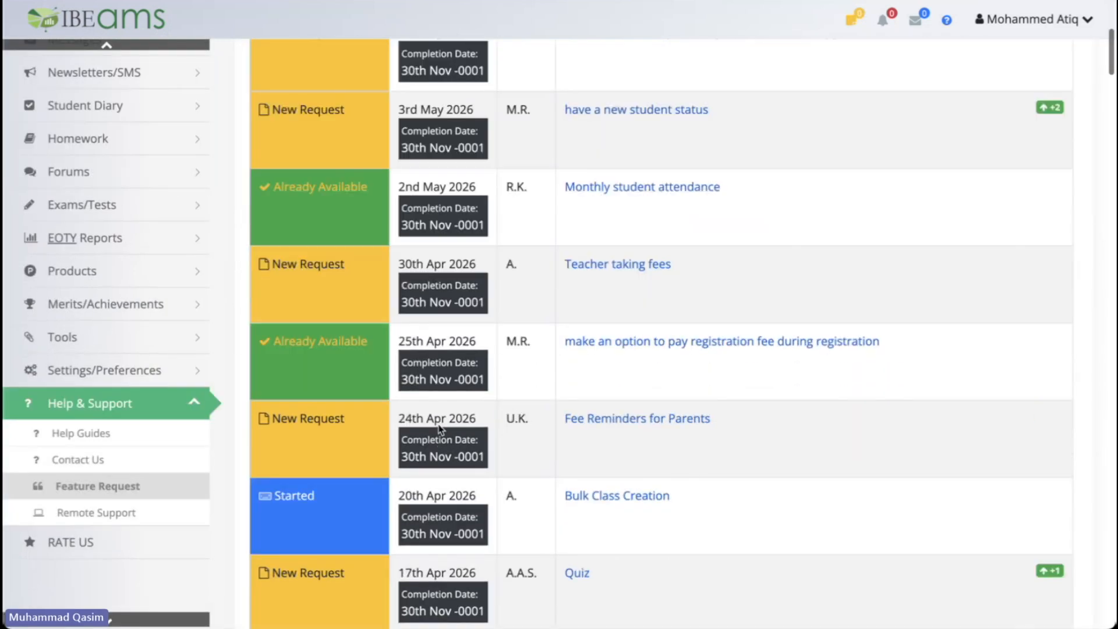
pyautogui.scroll(-20, 441, 430)
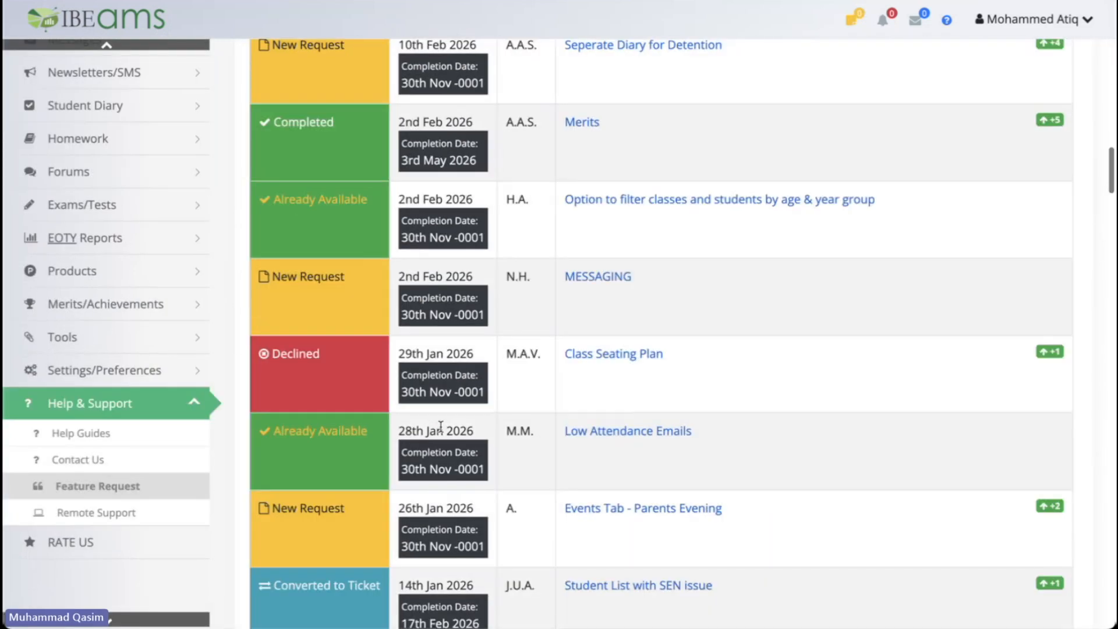
pyautogui.scroll(-2, 361, 408)
pyautogui.scroll(2, 318, 192)
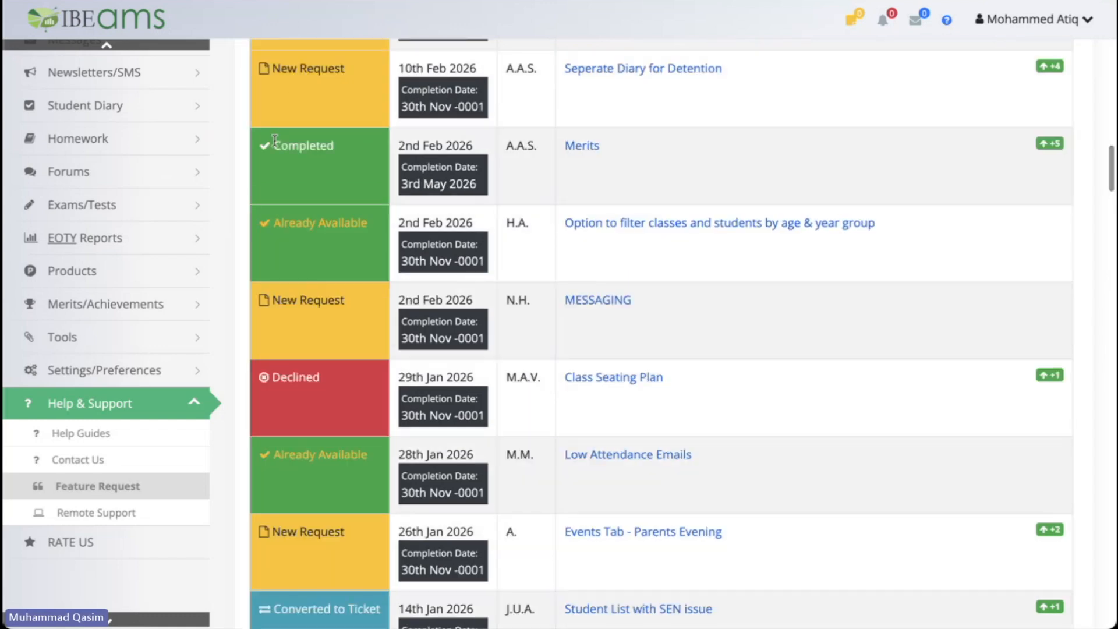
pyautogui.scroll(-5, 320, 326)
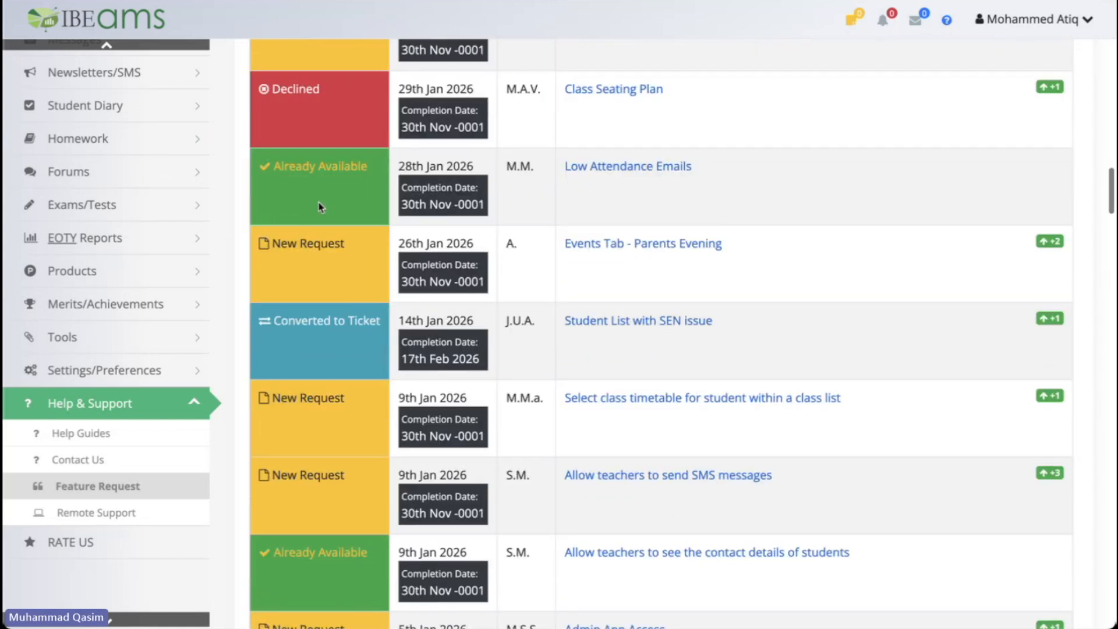
pyautogui.scroll(-12, 320, 206)
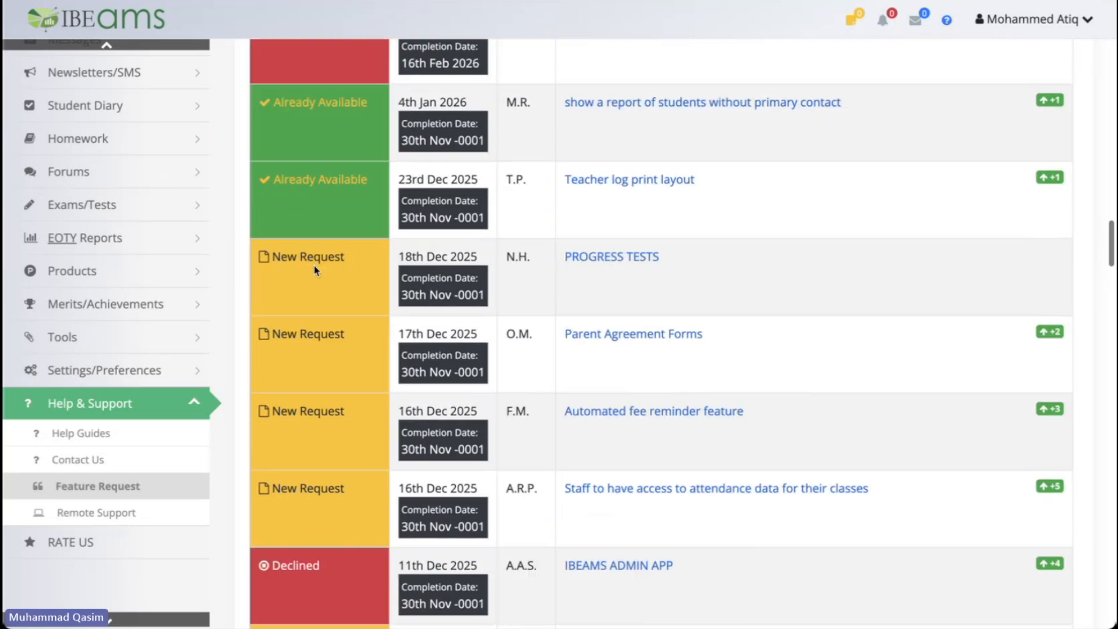
pyautogui.scroll(-20, 315, 269)
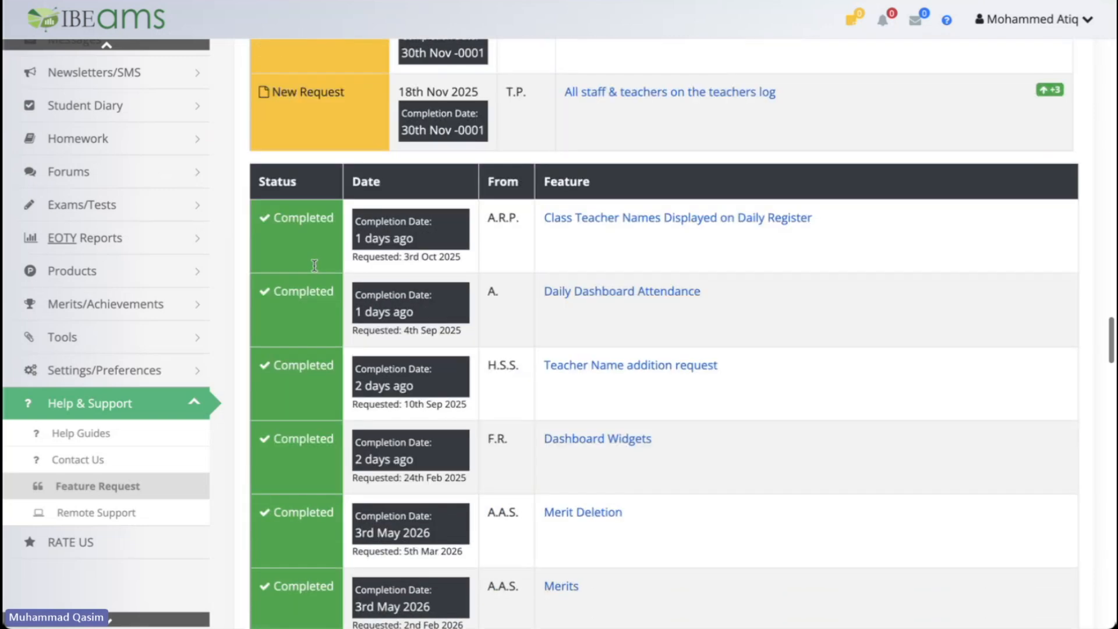
pyautogui.scroll(-1, 314, 266)
pyautogui.scroll(-1, 314, 267)
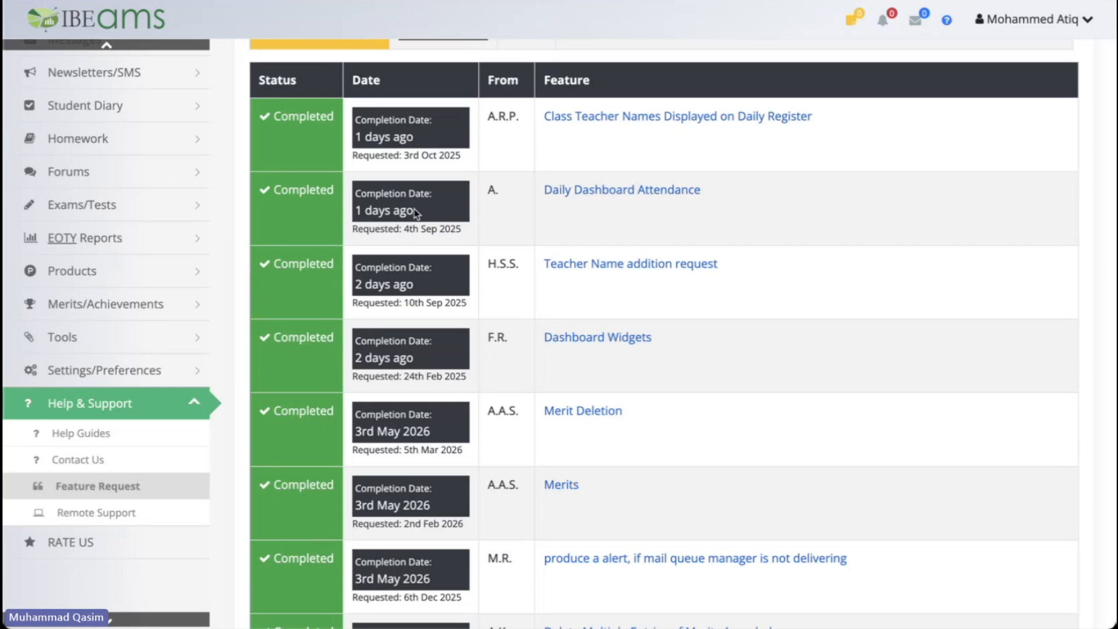
pyautogui.scroll(-4, 415, 213)
pyautogui.scroll(4, 415, 208)
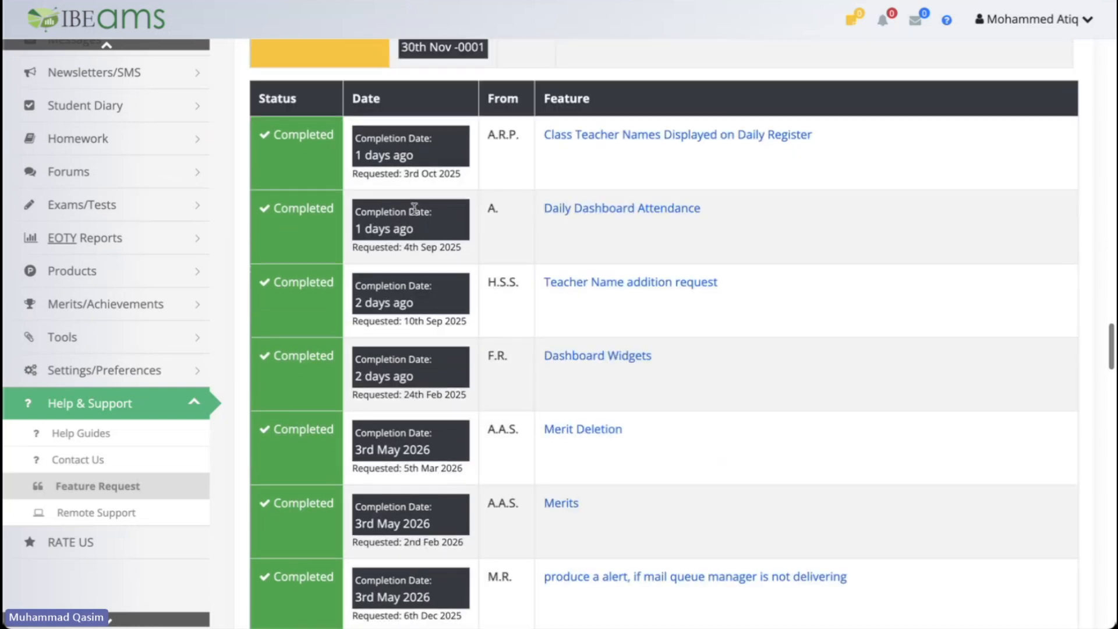
# Step: Leave the feature requests list and return to the Dashboard
pyautogui.scroll(15, 415, 209)
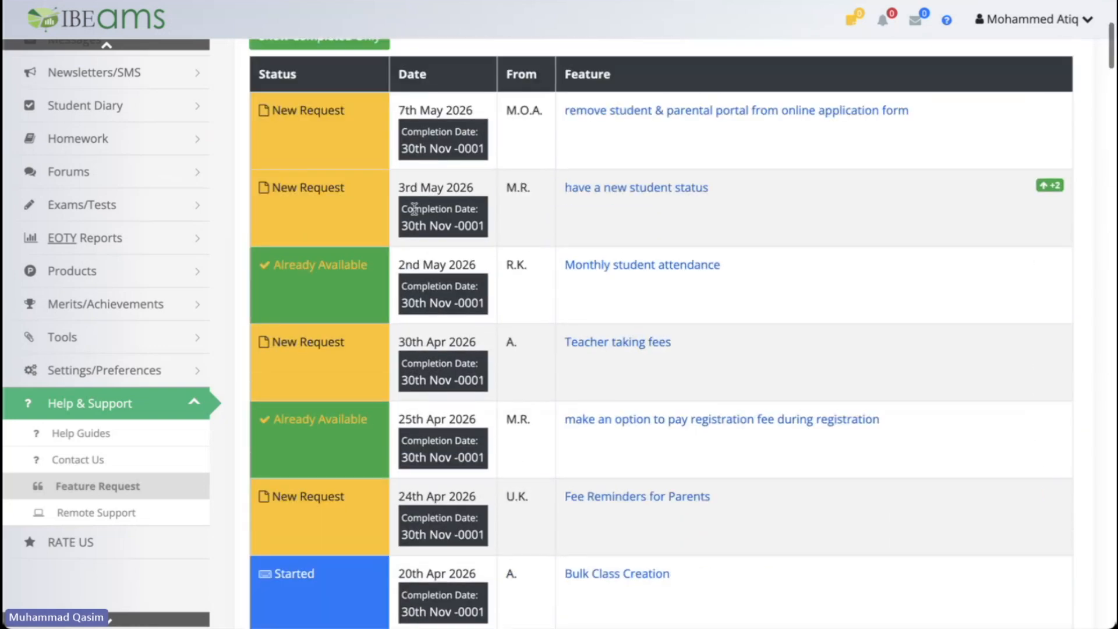
pyautogui.scroll(5, 414, 209)
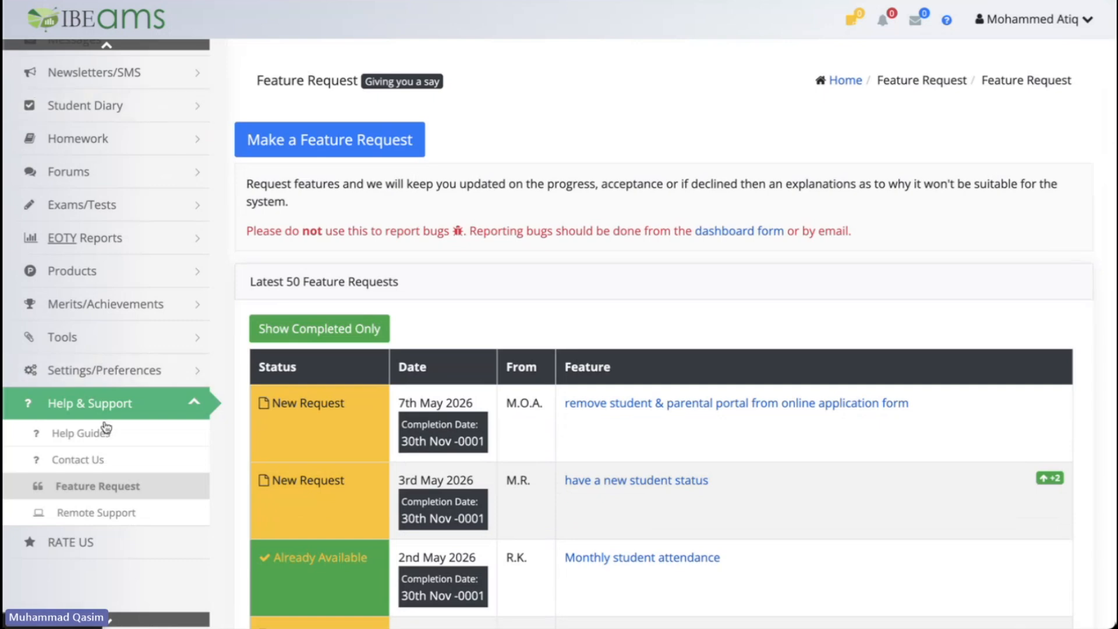
pyautogui.scroll(9, 105, 428)
pyautogui.scroll(-1, 105, 282)
pyautogui.click(95, 228)
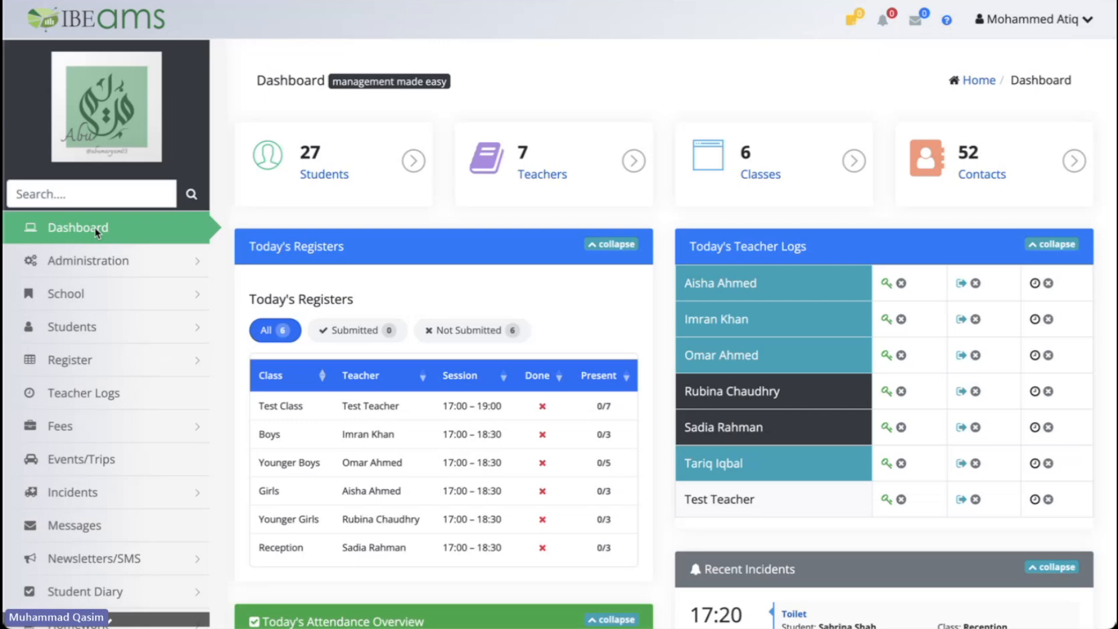
# Step: Show the School module's options and look through the remaining modules down to Help & Support
pyautogui.click(124, 300)
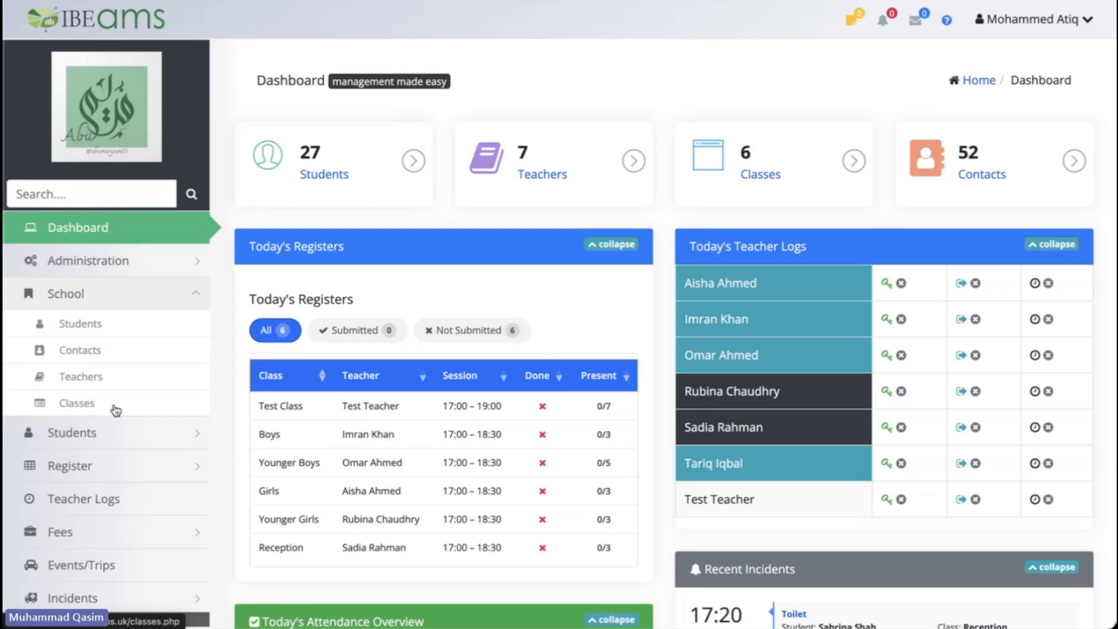
pyautogui.scroll(-3, 116, 410)
pyautogui.scroll(-2, 116, 411)
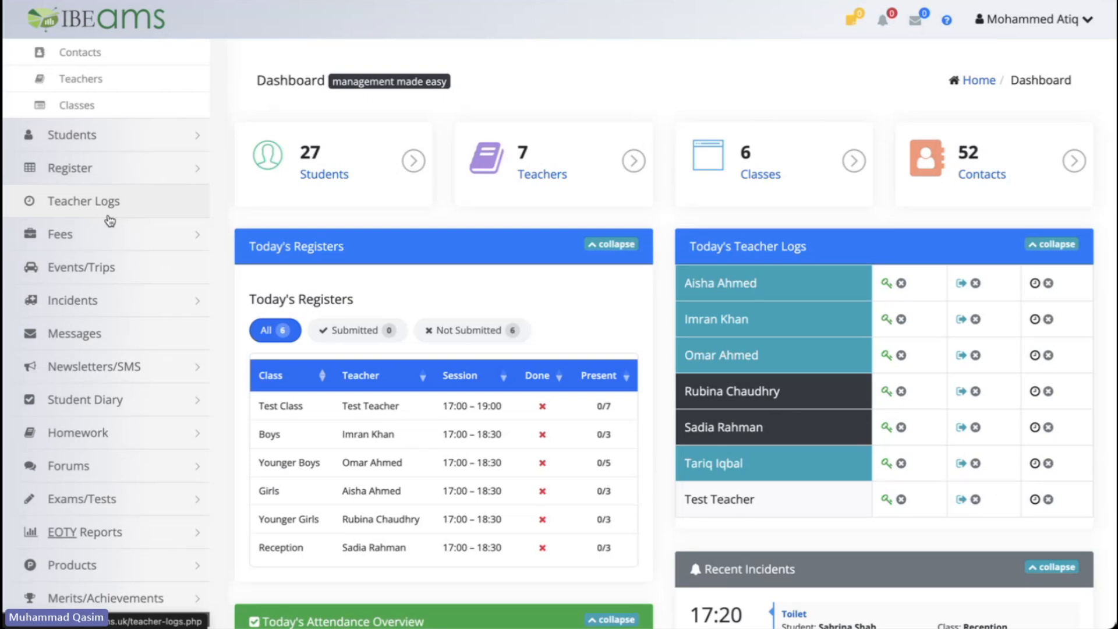
pyautogui.scroll(-3, 110, 220)
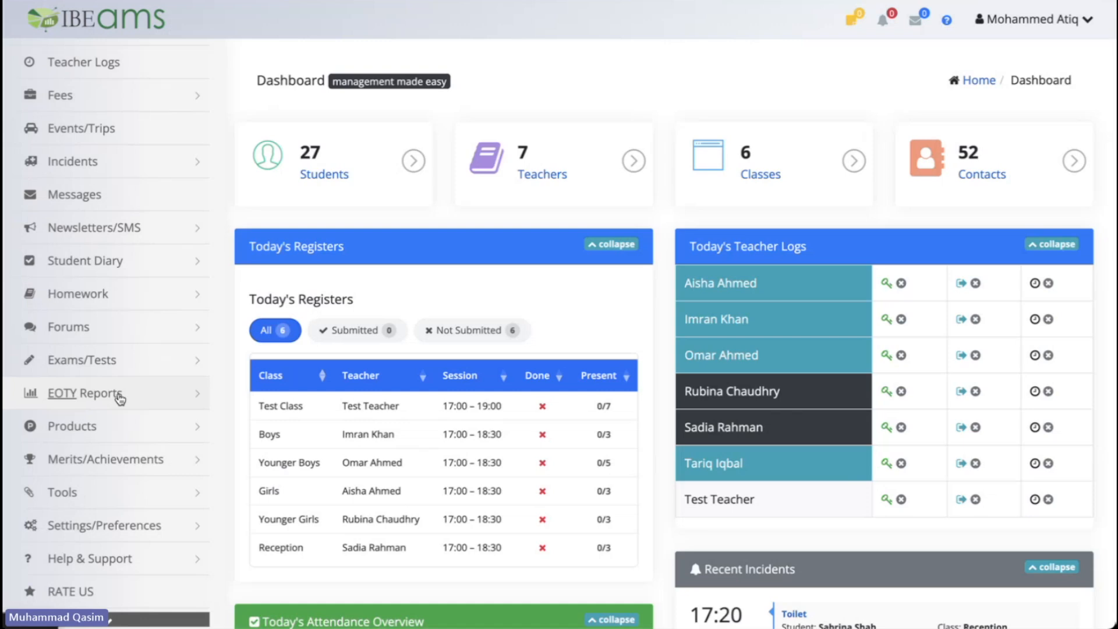
pyautogui.scroll(-1, 120, 398)
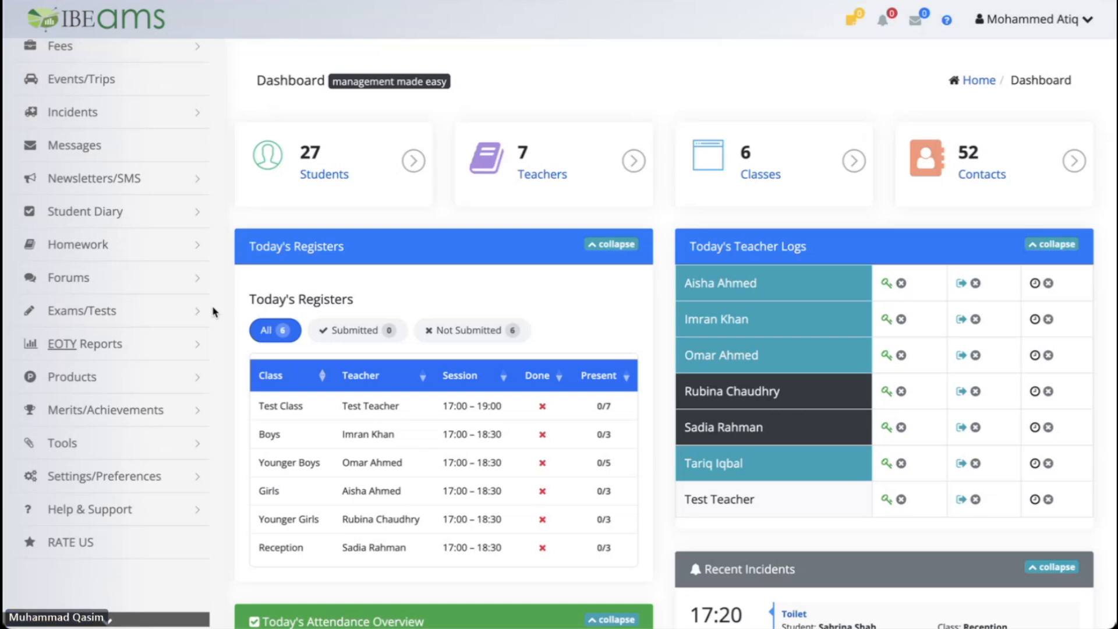
# Step: Open All Exams & Tests and review the End of Year exams with their classes and subjects
pyautogui.click(147, 310)
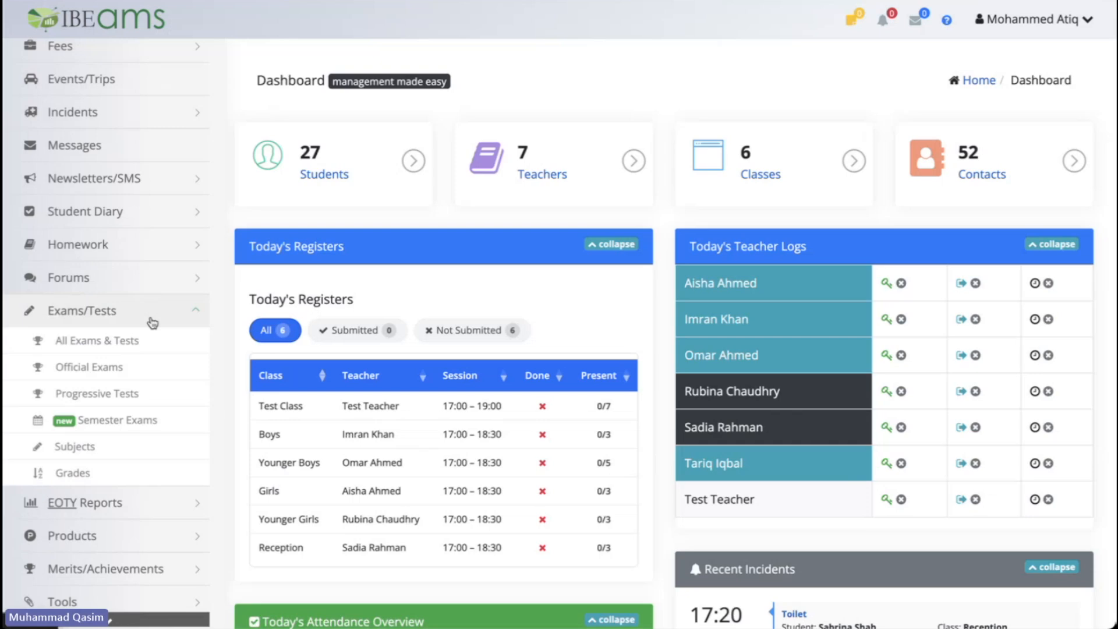
pyautogui.click(126, 346)
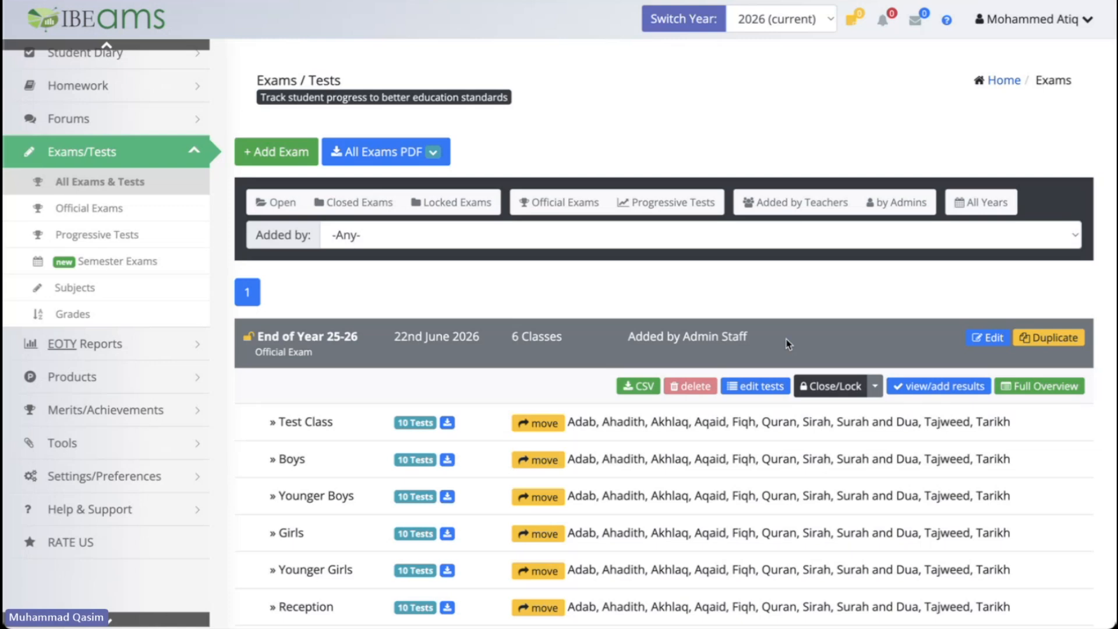
pyautogui.scroll(-2, 787, 339)
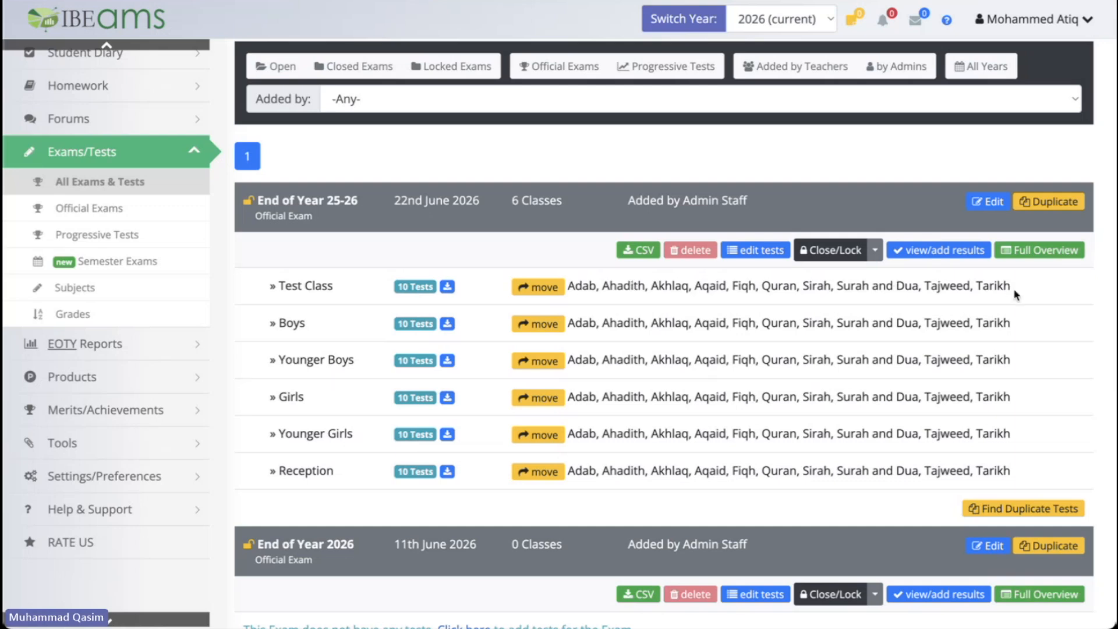
pyautogui.scroll(-3, 1016, 295)
pyautogui.scroll(2, 1017, 295)
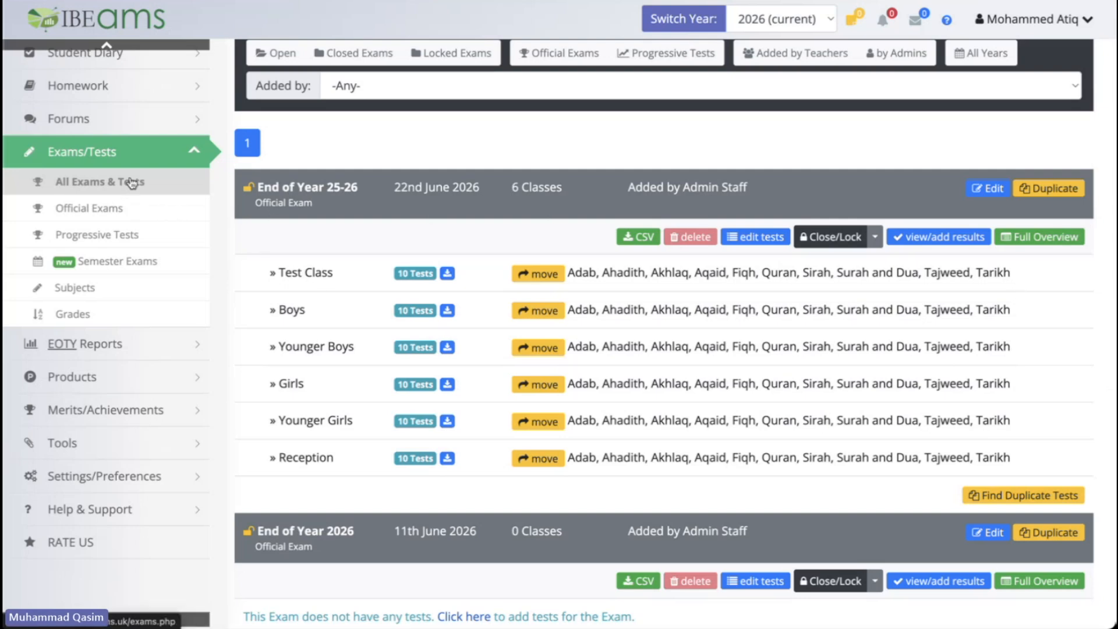
pyautogui.scroll(2, 412, 179)
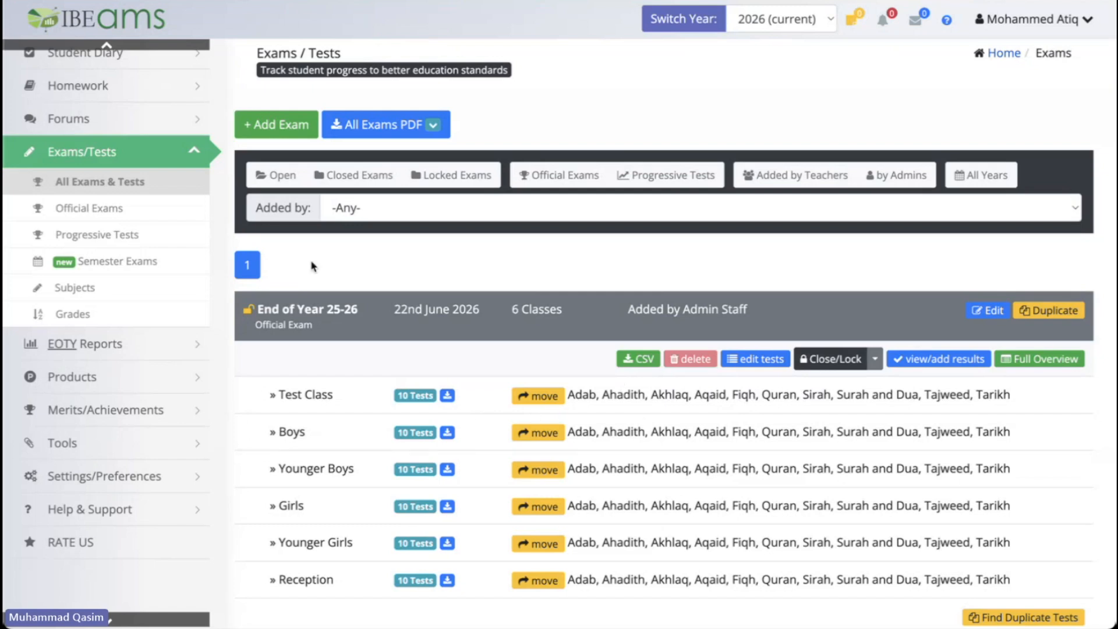
# Step: Open the exam Grades page and start a new grading system titled "July 2026"
pyautogui.click(73, 314)
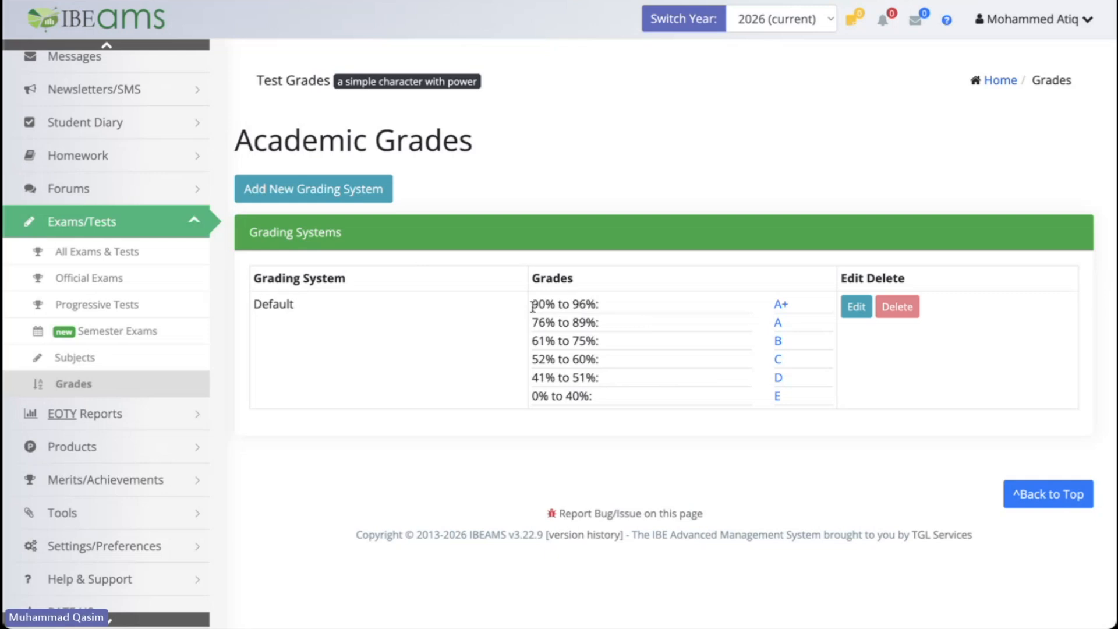
pyautogui.click(344, 198)
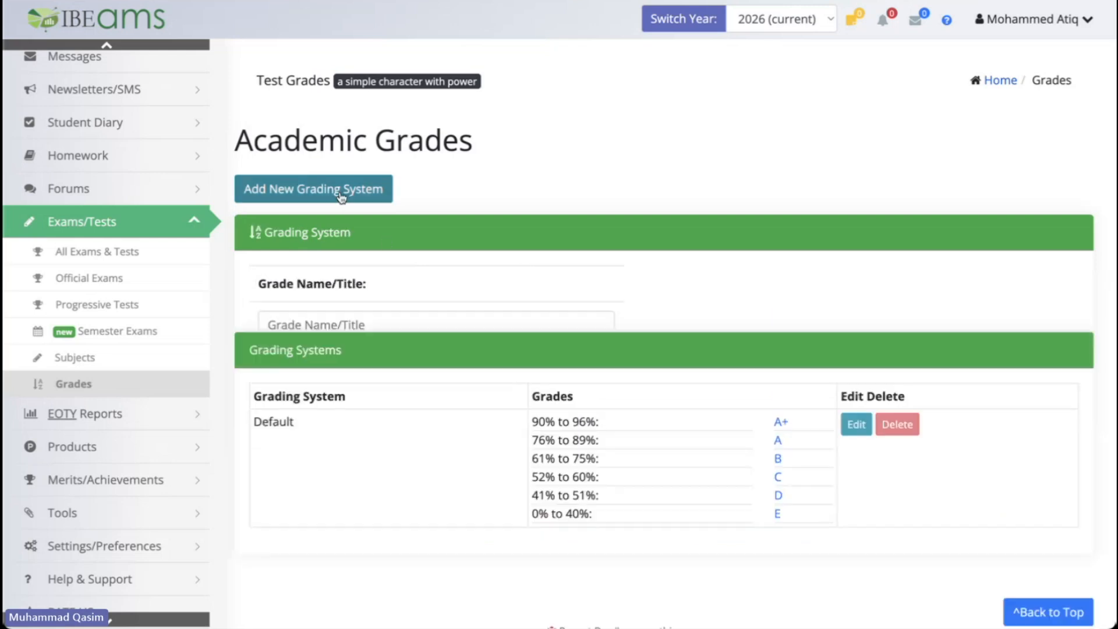
pyautogui.scroll(-5, 582, 325)
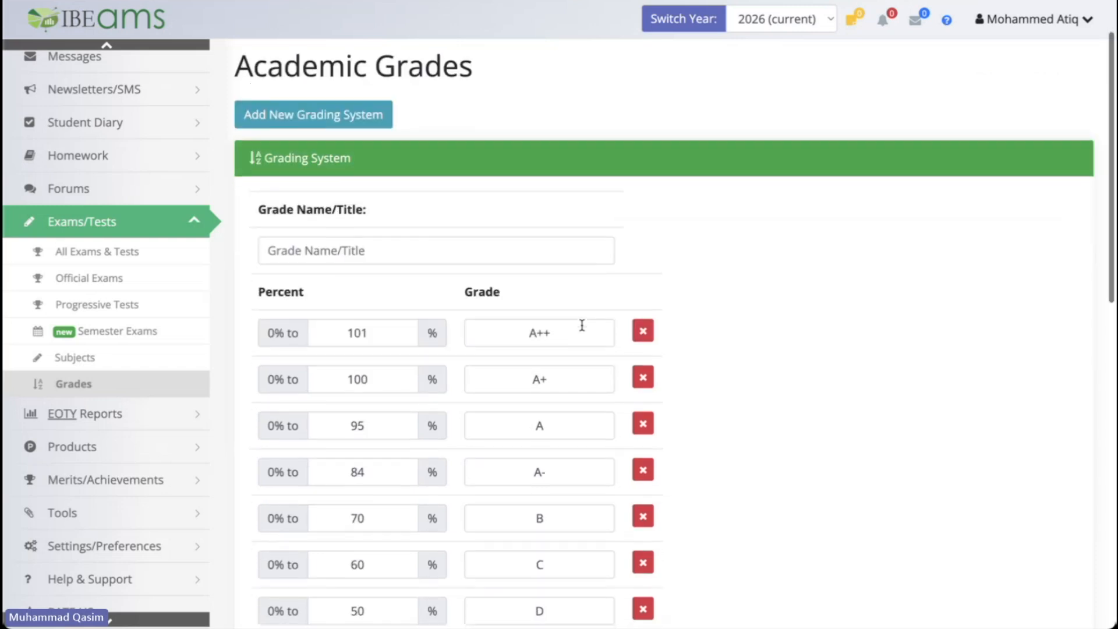
pyautogui.click(368, 181)
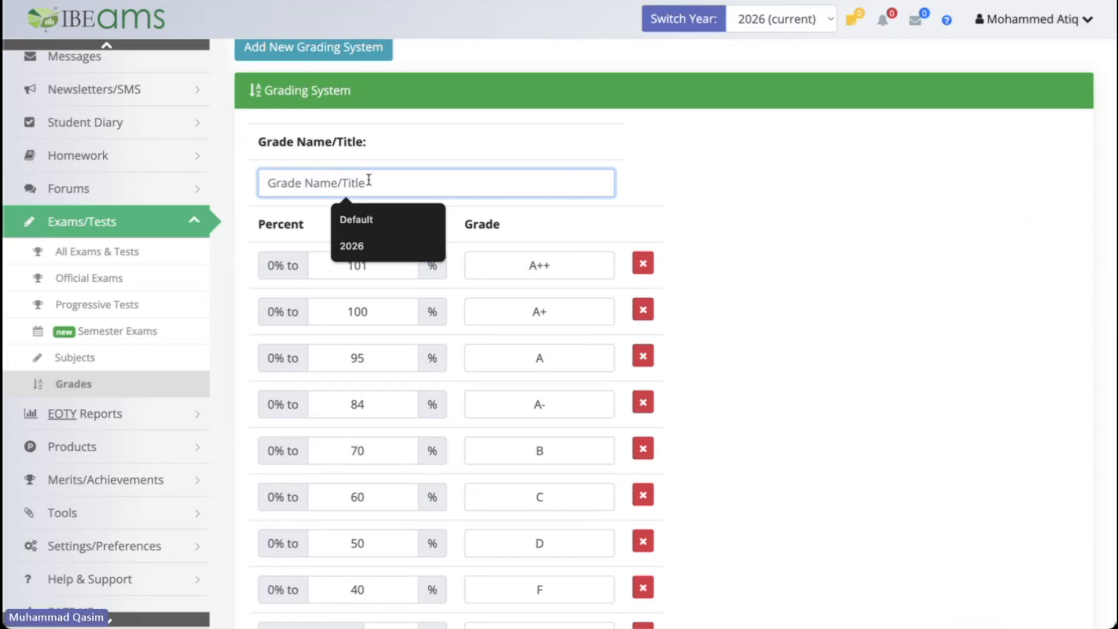
pyautogui.write('July 2026')
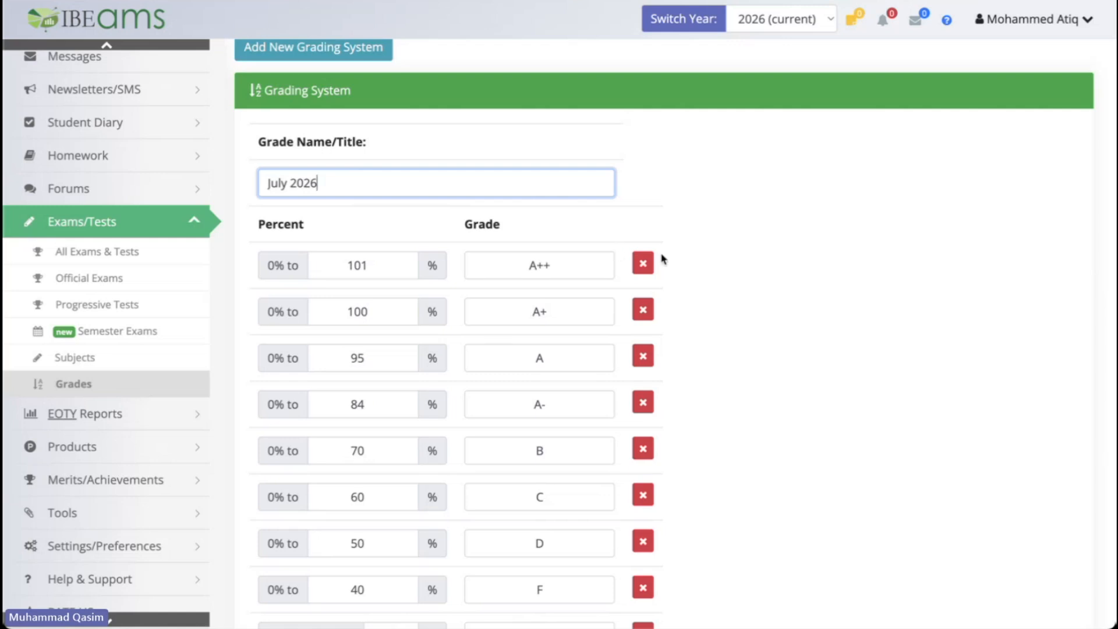
# Step: Remove the blank row and the 40% F row from the grading system, and add a new blank row
pyautogui.scroll(-1, 664, 260)
pyautogui.scroll(-1, 565, 372)
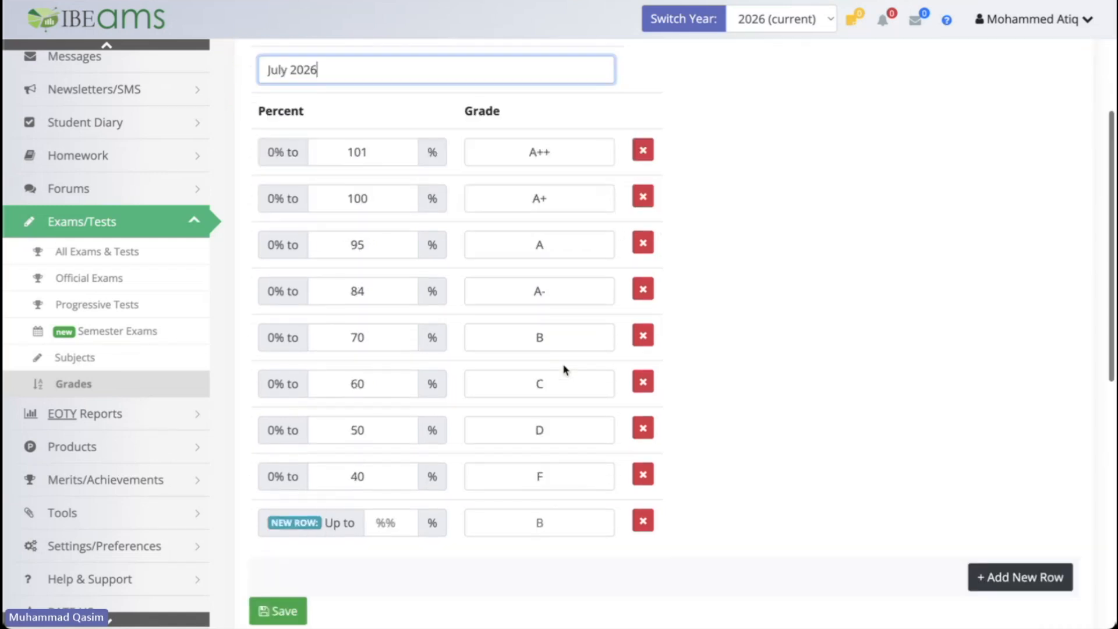
pyautogui.click(643, 521)
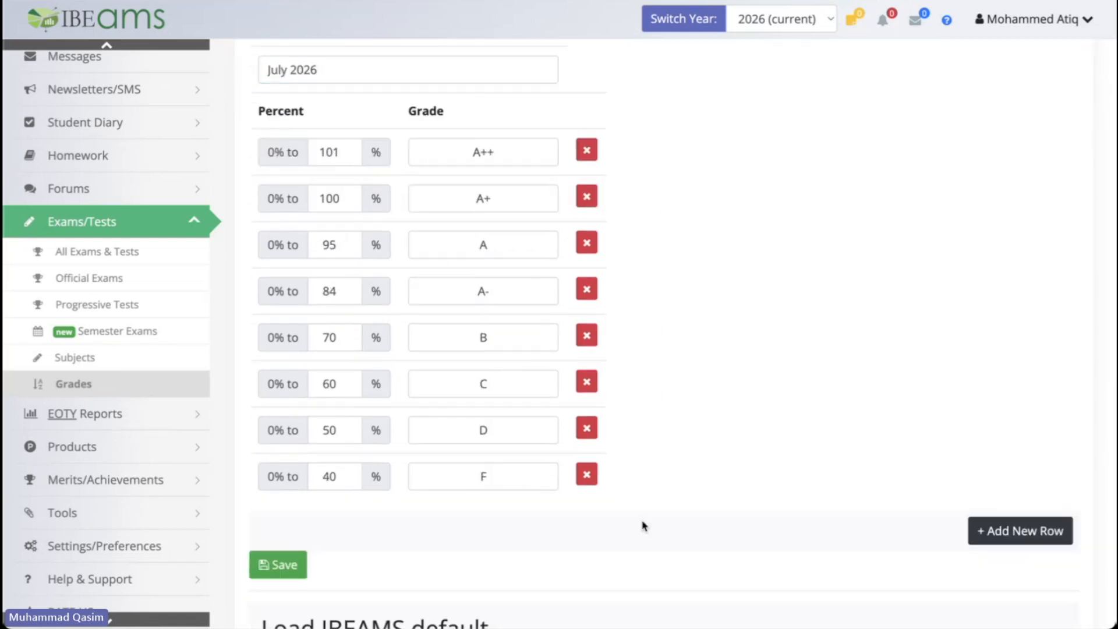
pyautogui.click(586, 476)
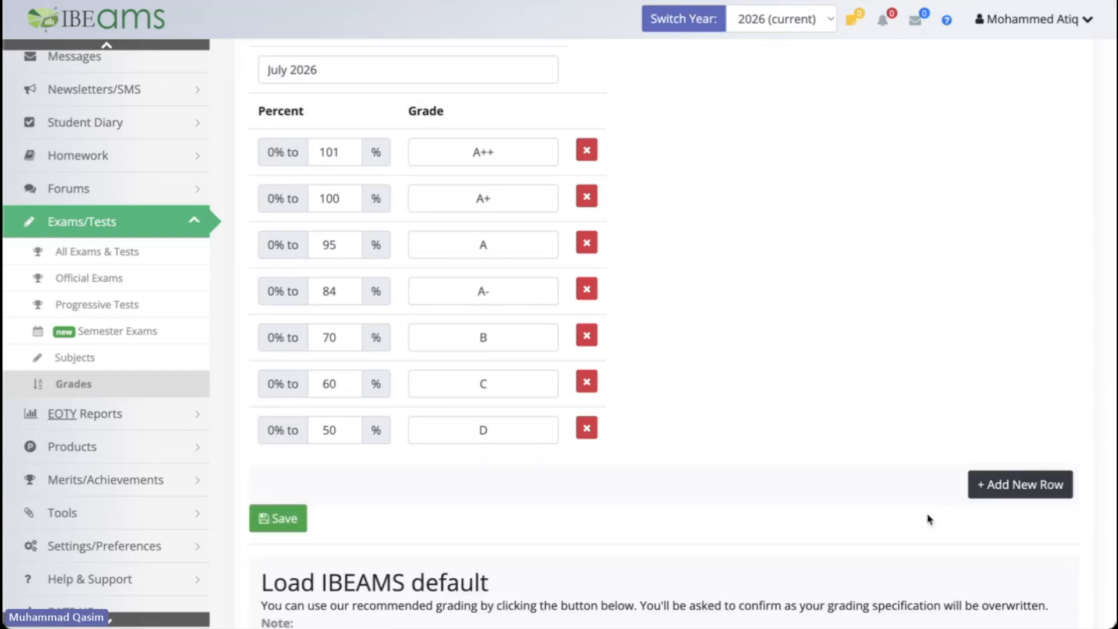
pyautogui.click(1008, 494)
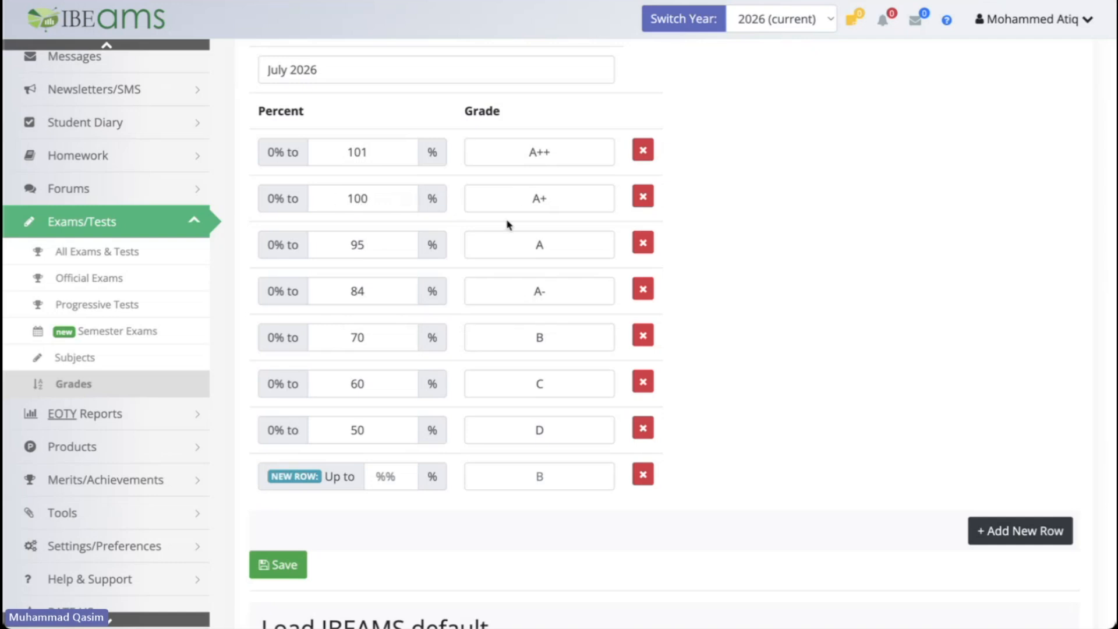
# Step: Set the grades to B for 84%, C for 70%, D for 60% and E for 50%
pyautogui.doubleClick(553, 292)
pyautogui.write('B')
pyautogui.doubleClick(550, 339)
pyautogui.write('C')
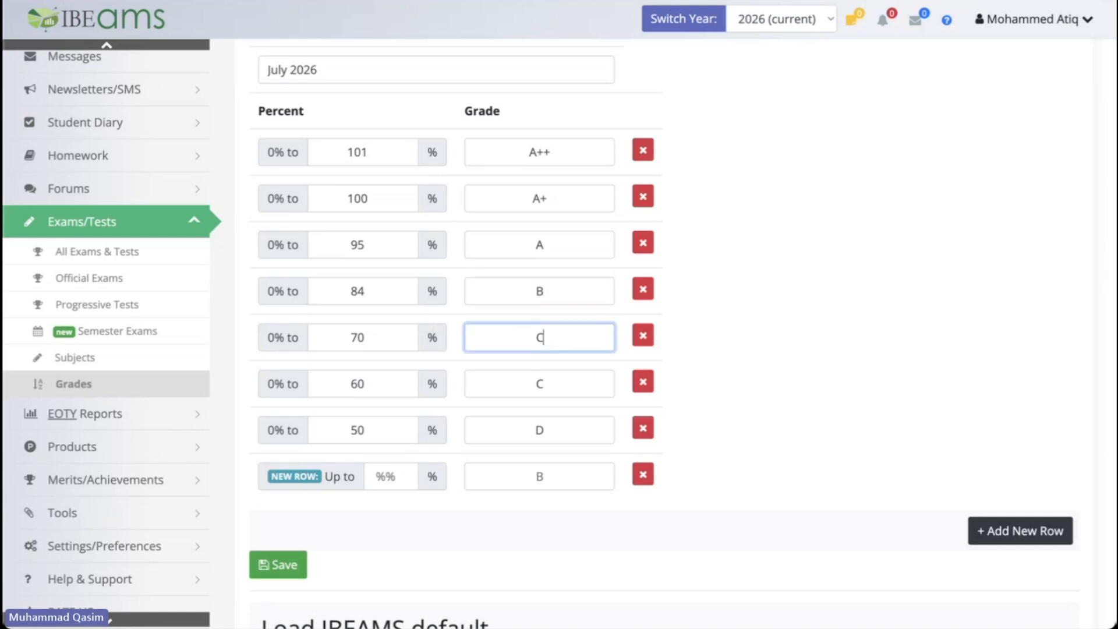
pyautogui.doubleClick(546, 383)
pyautogui.write('D')
pyautogui.doubleClick(554, 421)
pyautogui.write('E')
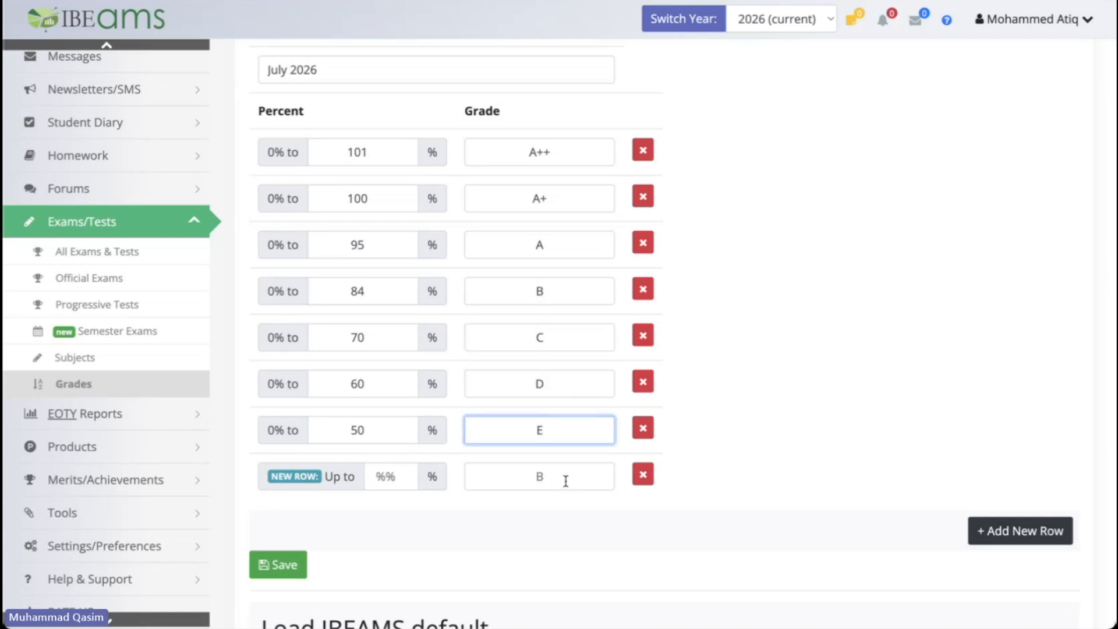
# Step: Remove the blank new row and save the July 2026 grading system
pyautogui.click(644, 475)
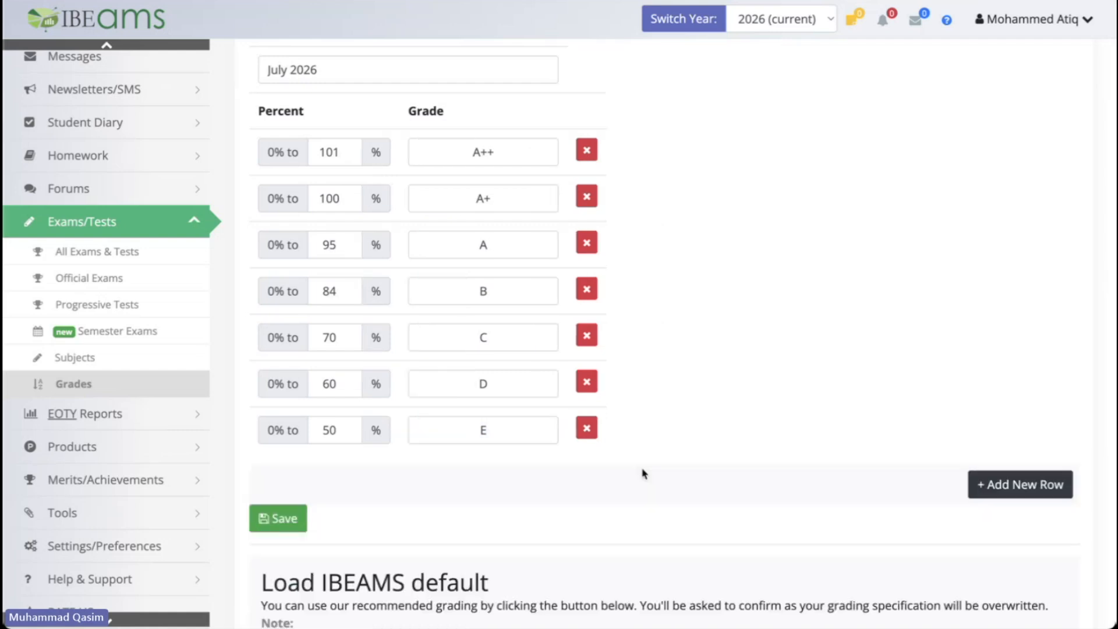
pyautogui.click(285, 518)
pyautogui.scroll(-3, 636, 446)
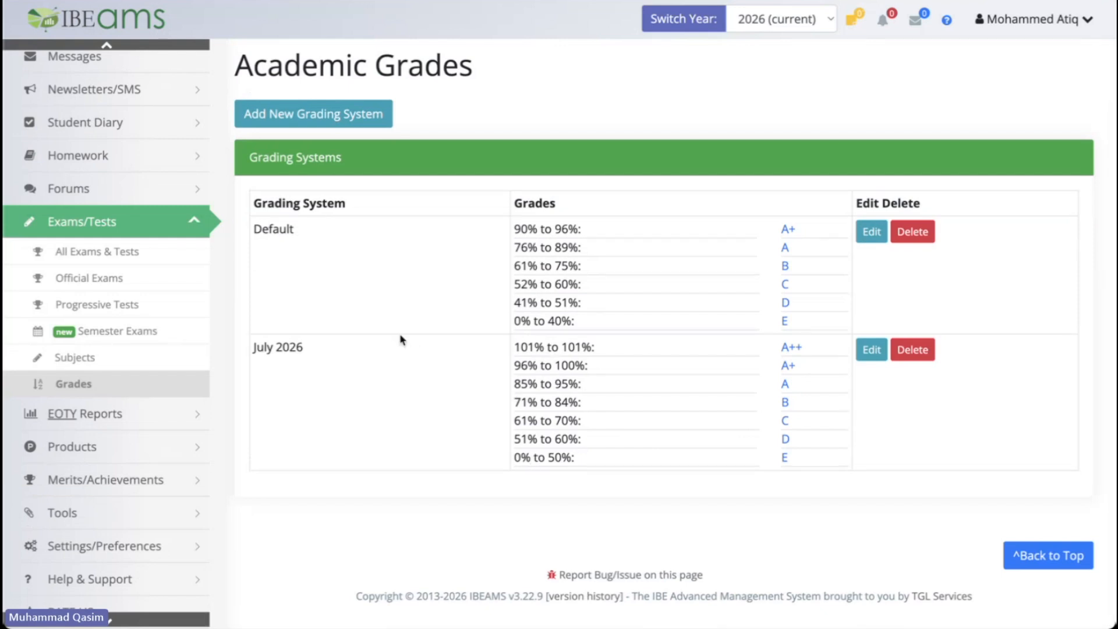
# Step: Point out the July 2026 and Default grading systems in the Academic Grades list
pyautogui.tripleClick(266, 344)
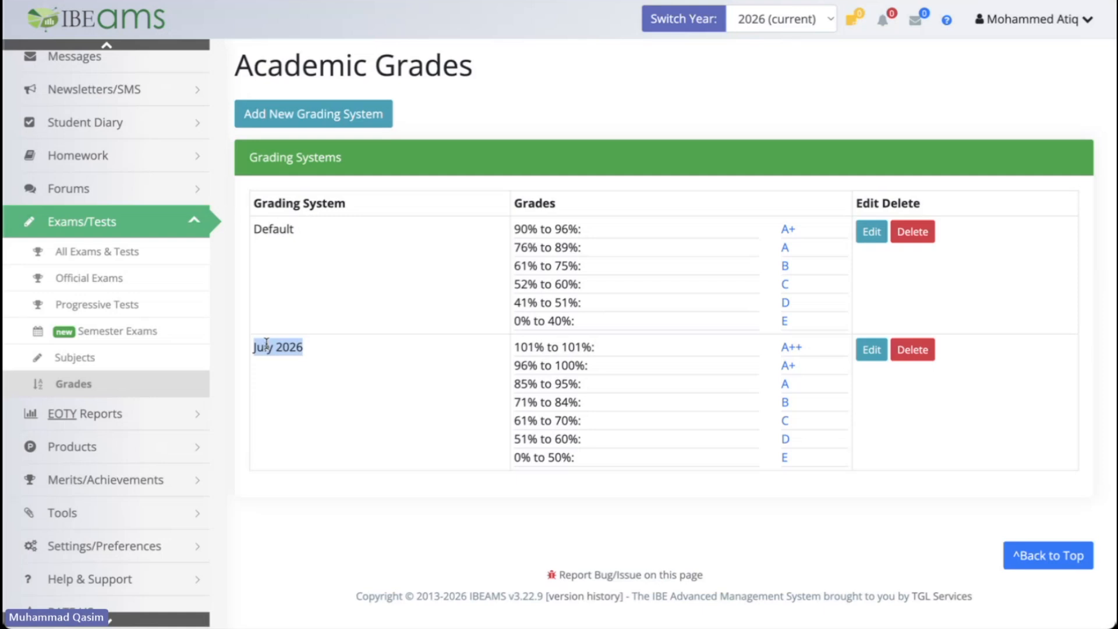
pyautogui.doubleClick(286, 233)
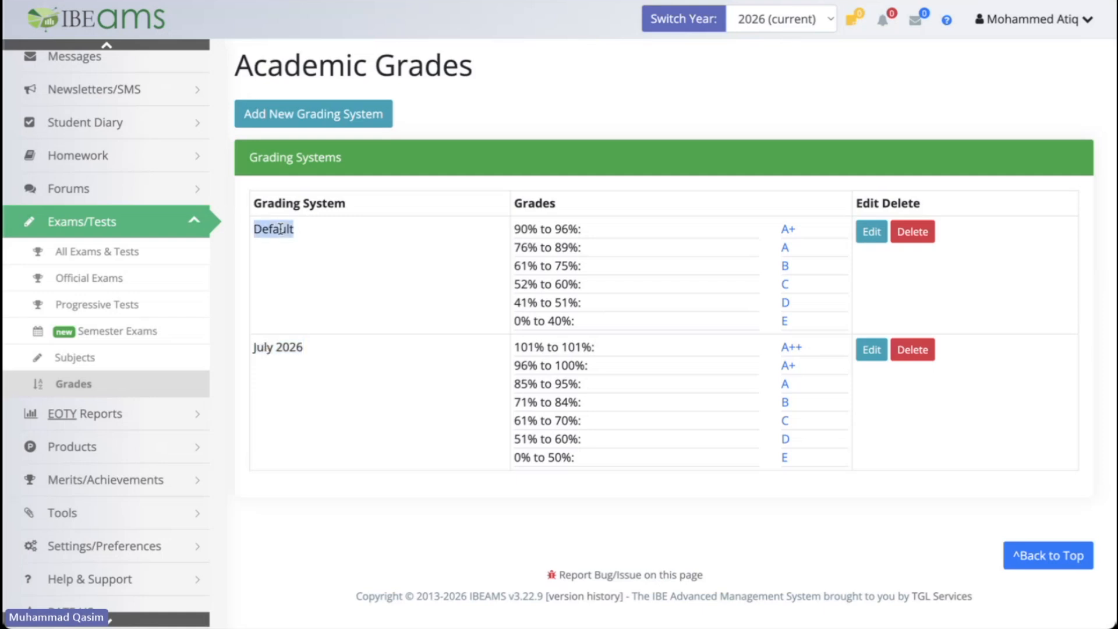
pyautogui.click(399, 346)
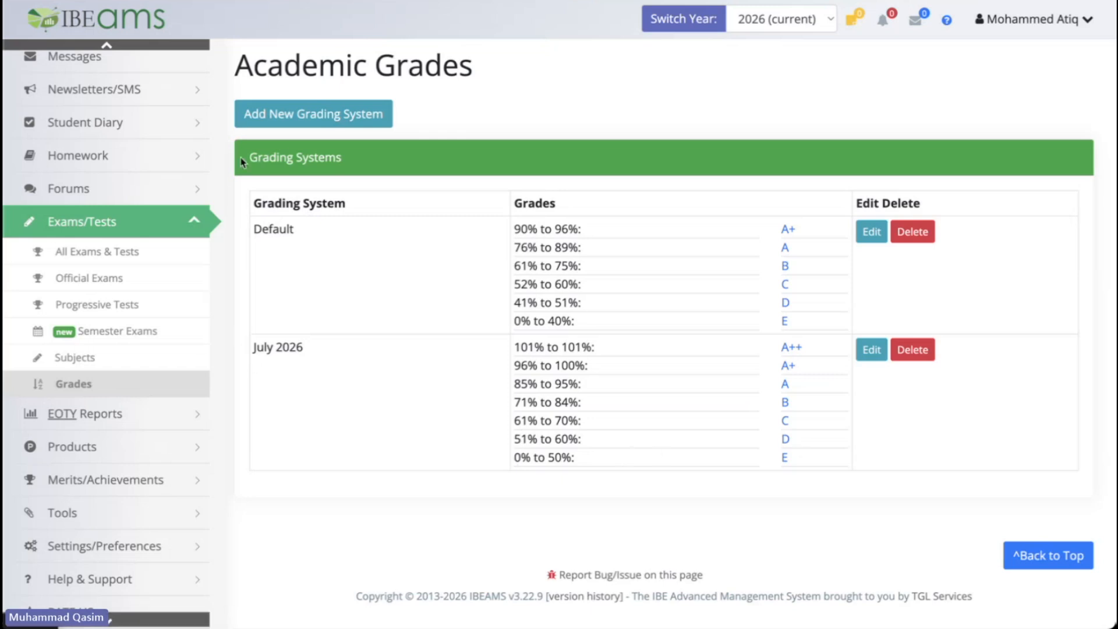
# Step: Open the exam Subjects page and review the listed subjects
pyautogui.click(76, 356)
pyautogui.scroll(-1, 599, 328)
pyautogui.scroll(-1, 599, 328)
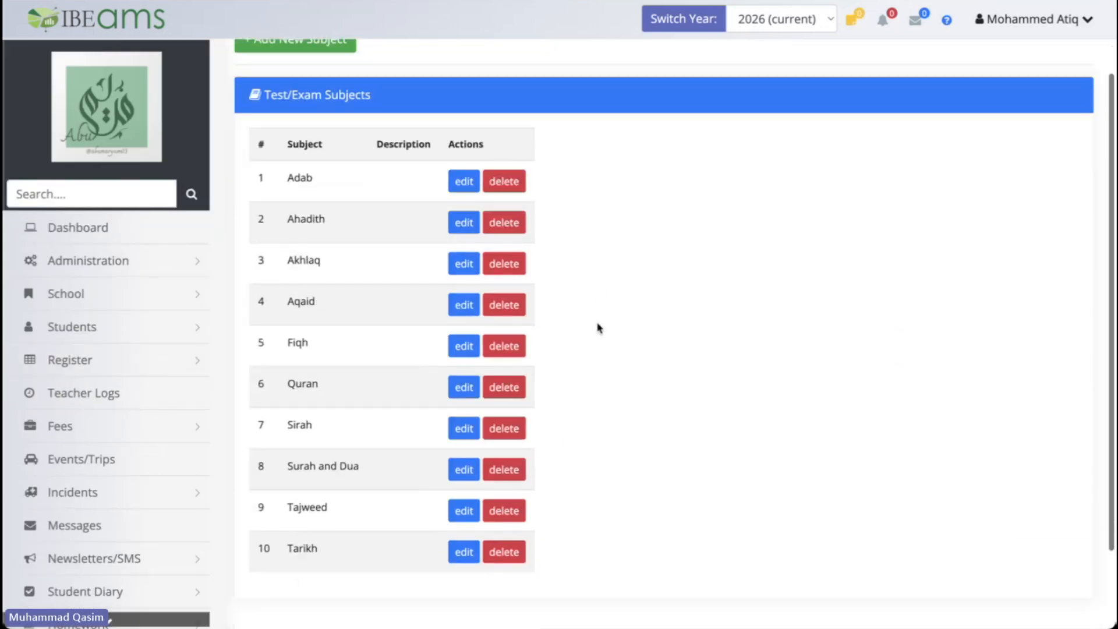
pyautogui.scroll(1, 599, 328)
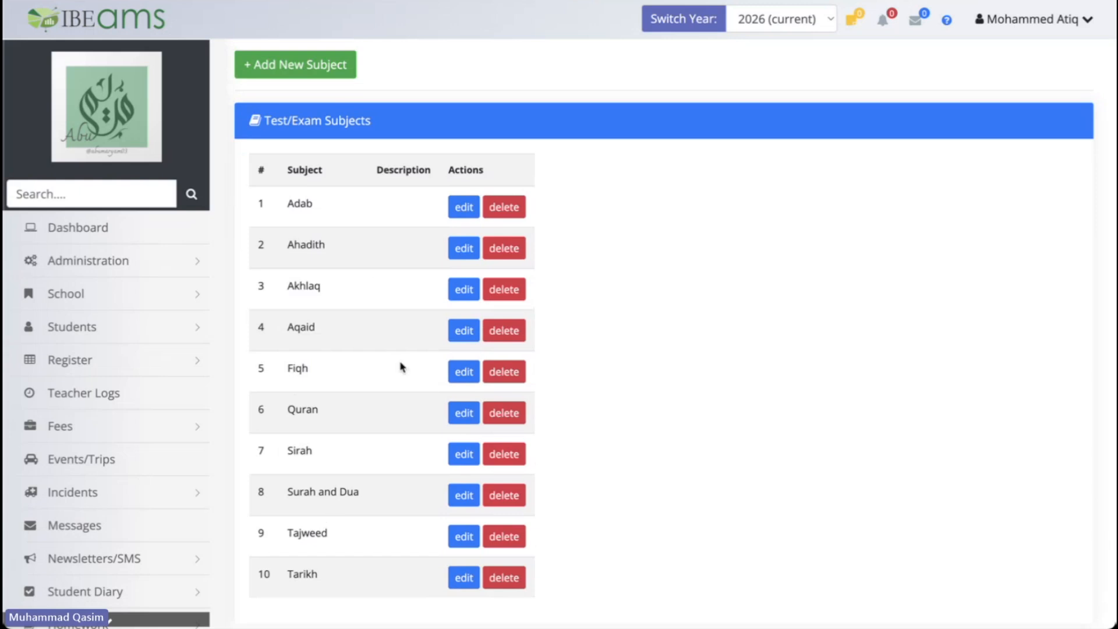
# Step: Add a new exam subject named Aqsa without a description, save it and check the updated subject list
pyautogui.click(306, 76)
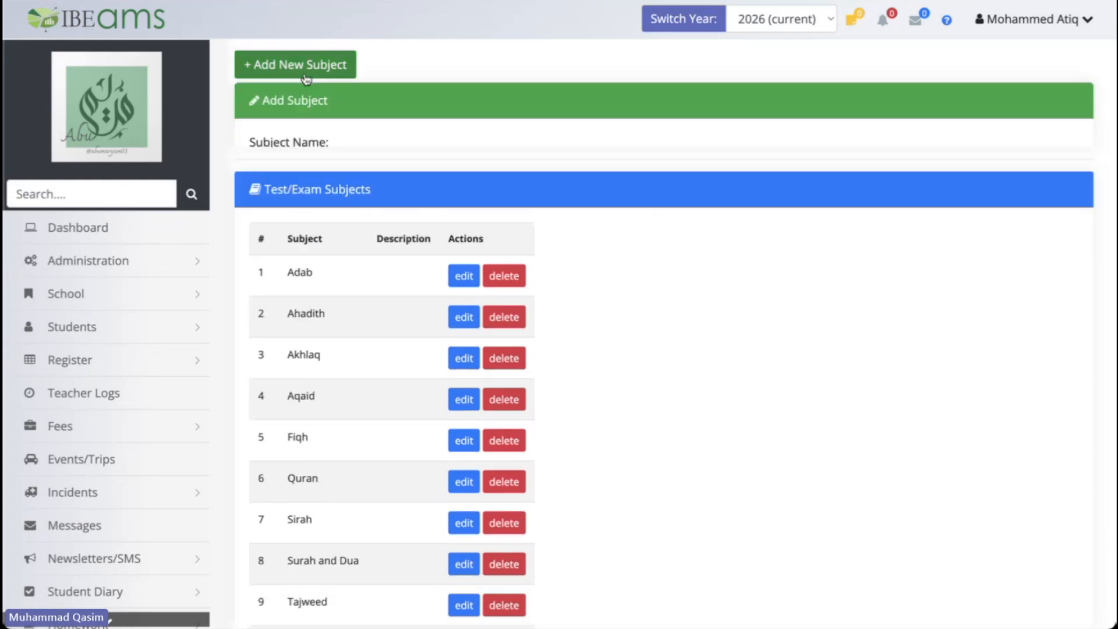
pyautogui.scroll(-3, 474, 208)
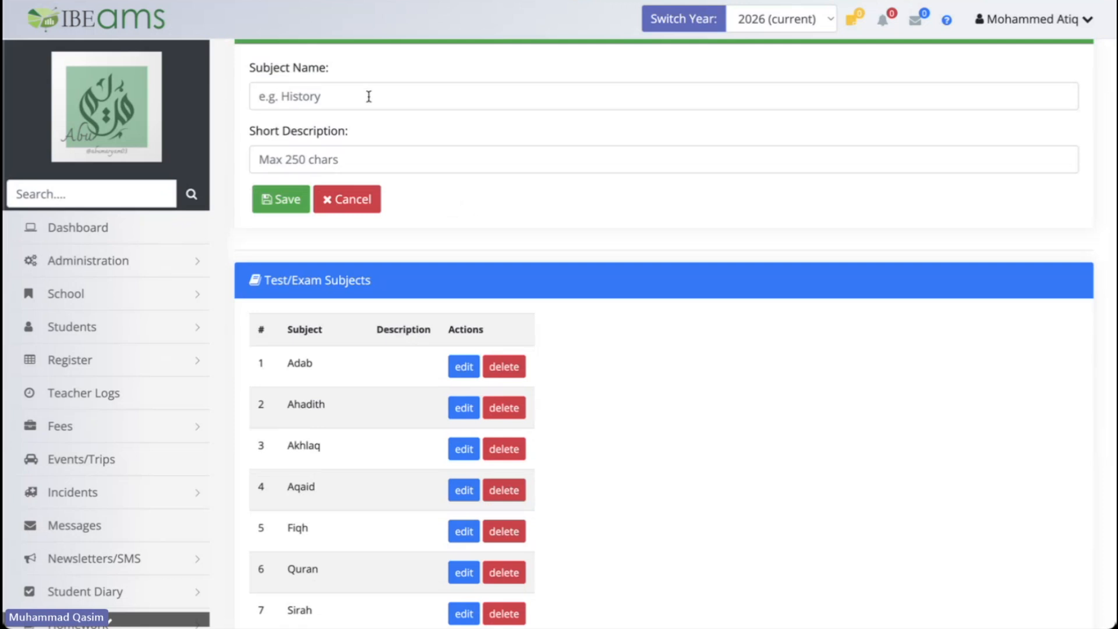
pyautogui.scroll(-1, 442, 194)
pyautogui.scroll(-4, 443, 194)
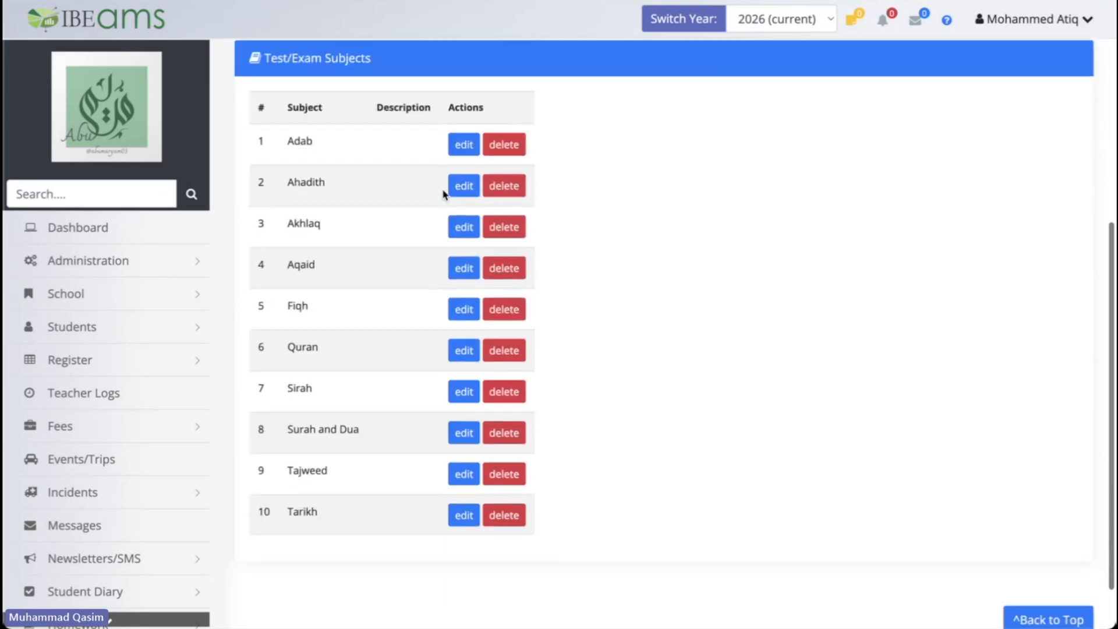
pyautogui.scroll(2, 443, 194)
pyautogui.scroll(3, 442, 194)
pyautogui.click(352, 101)
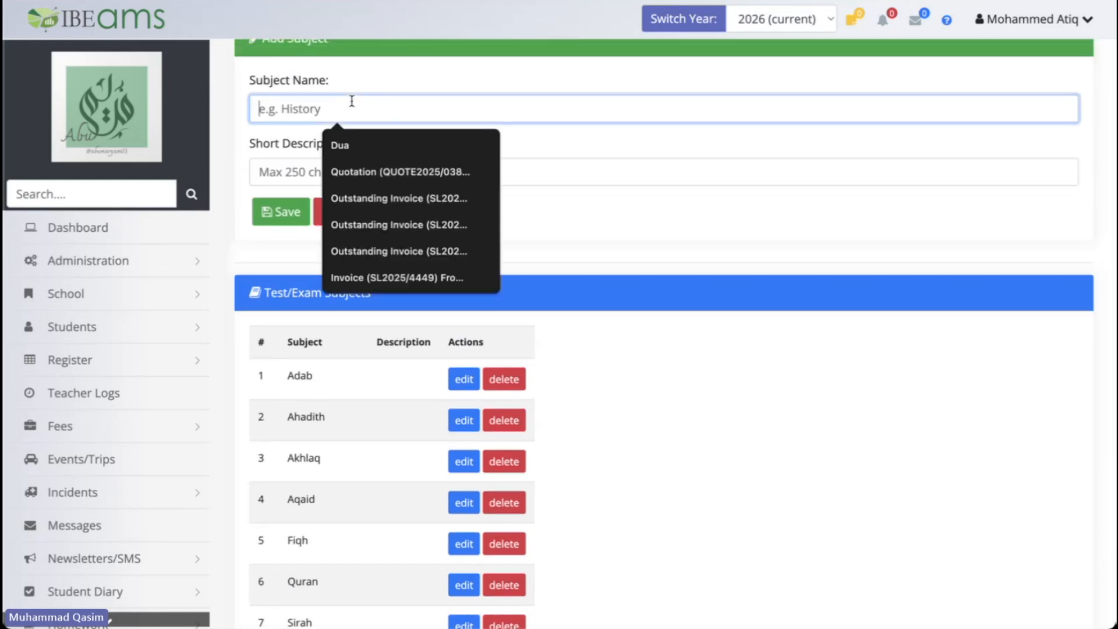
pyautogui.write('Aqsa')
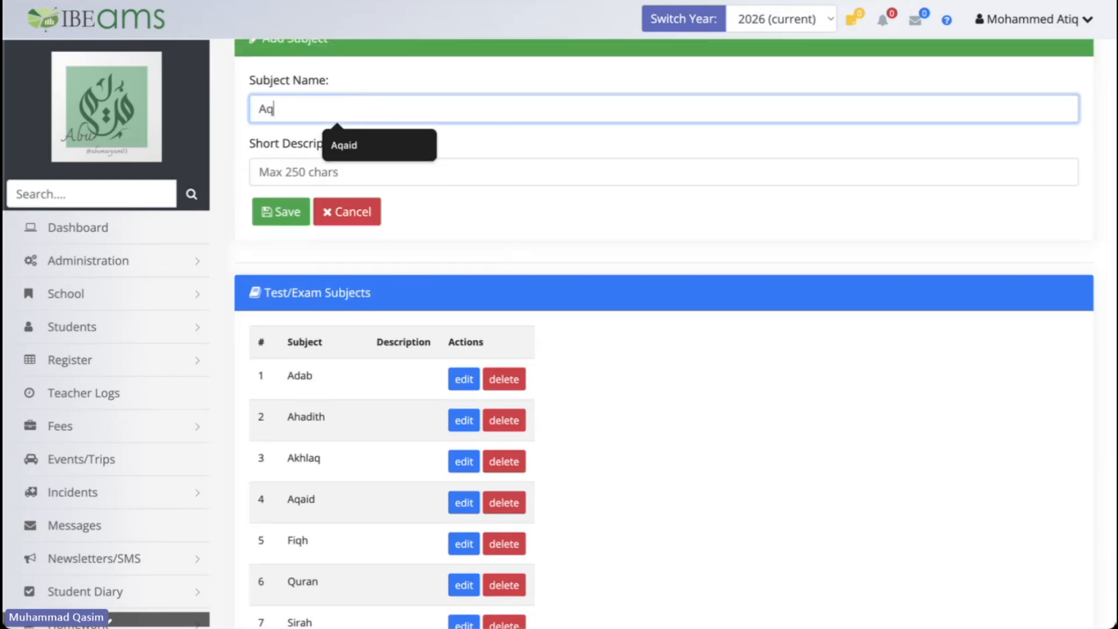
pyautogui.click(333, 176)
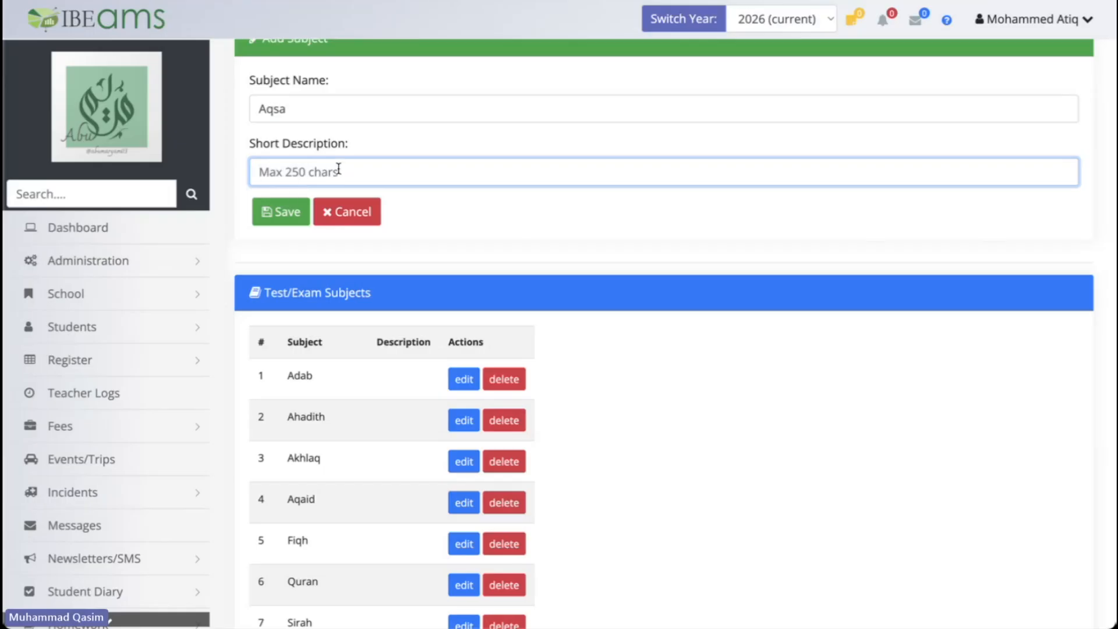
pyautogui.click(281, 213)
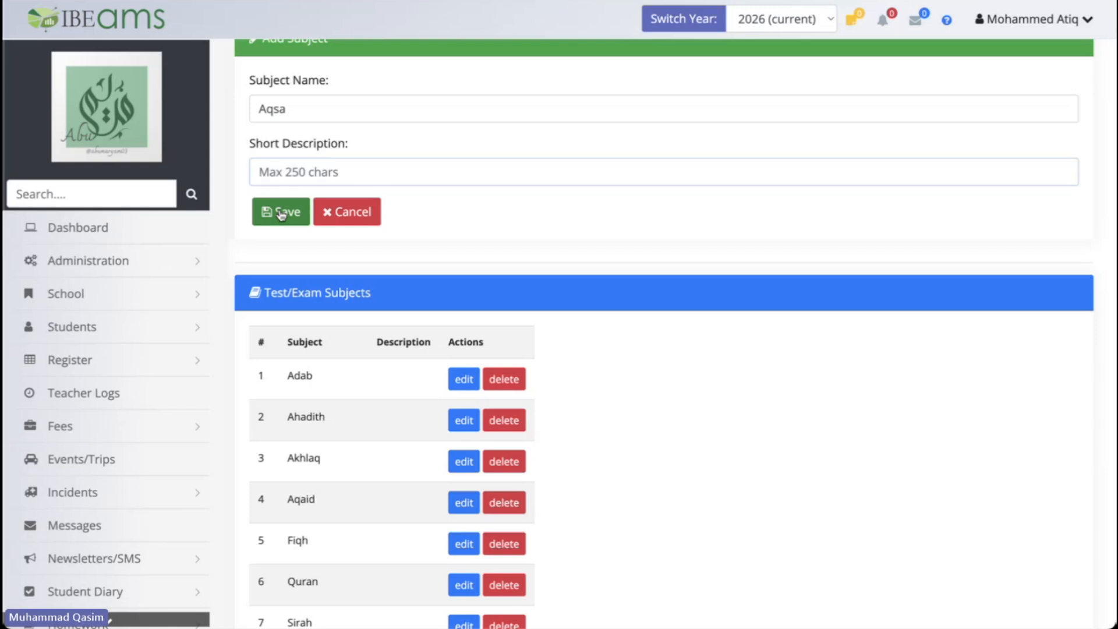
pyautogui.scroll(-5, 474, 235)
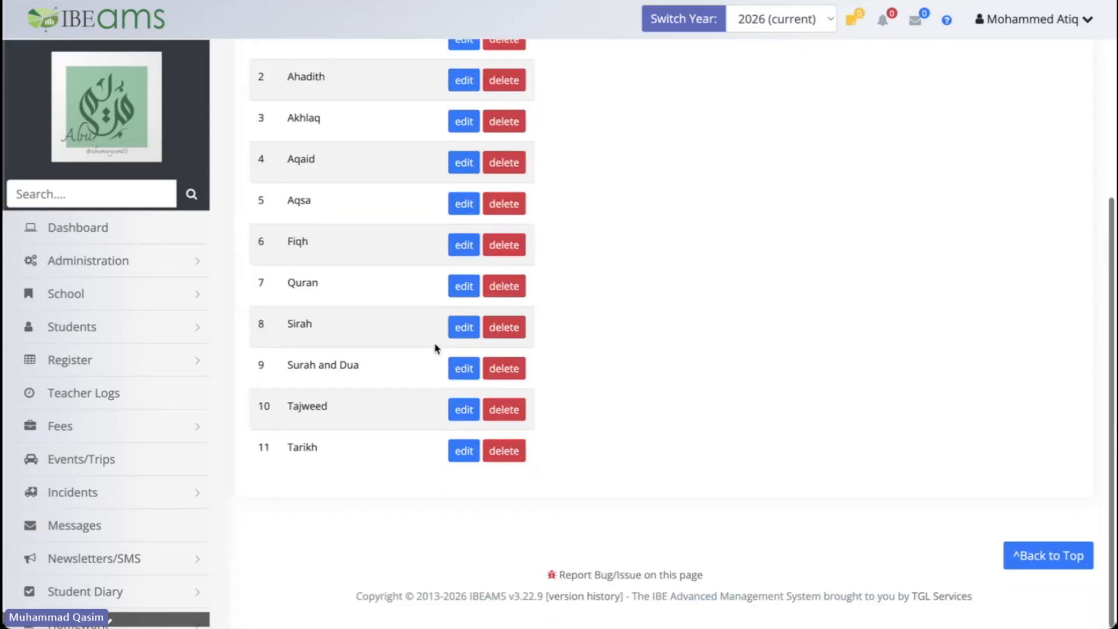
pyautogui.scroll(2, 387, 252)
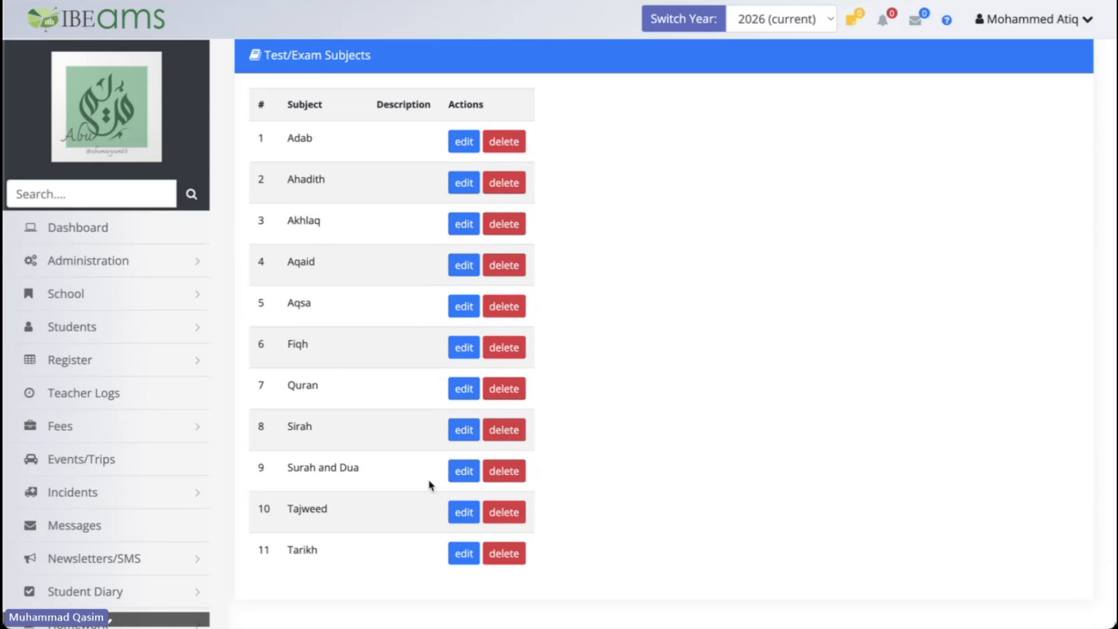
# Step: Open the list of all exams and tests and review the Add Exam form and the existing End of Year 25-26 exam
pyautogui.scroll(-5, 175, 442)
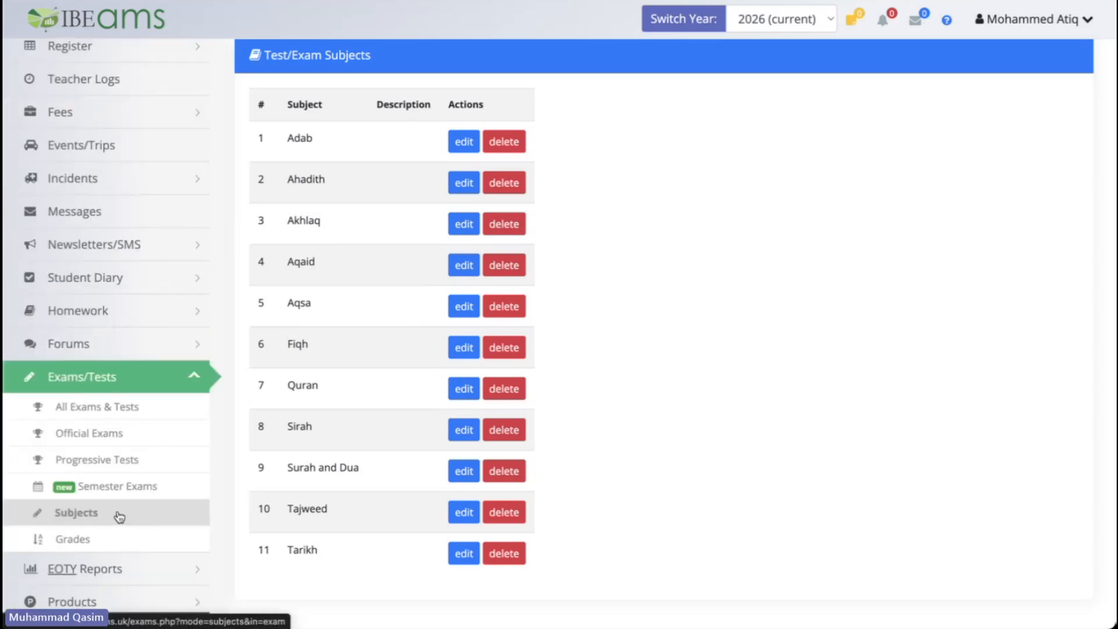
pyautogui.click(105, 407)
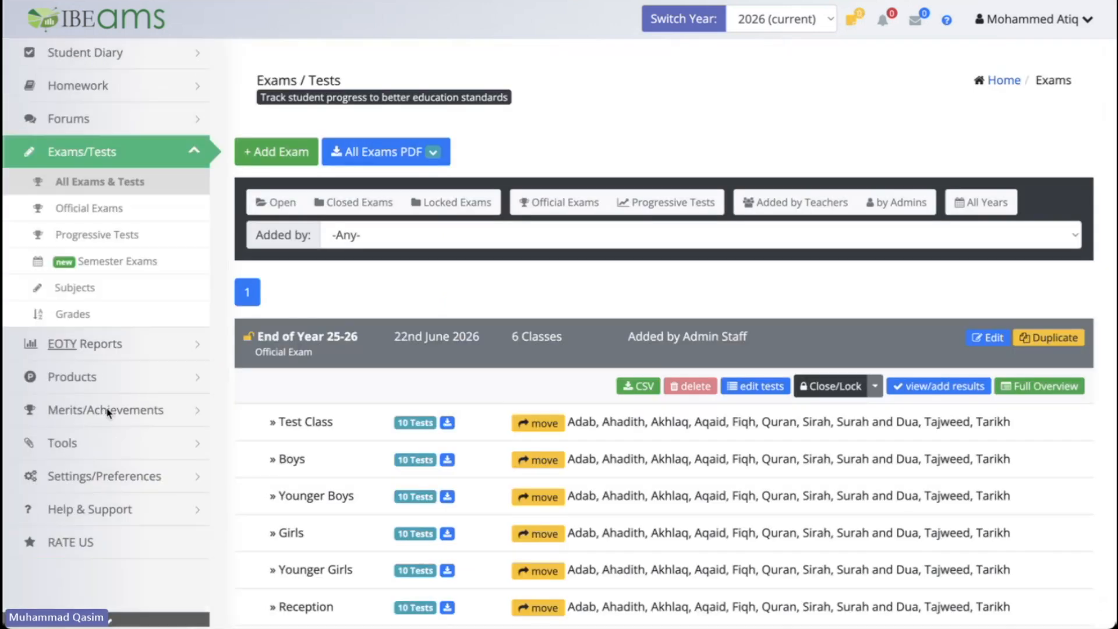
pyautogui.click(285, 153)
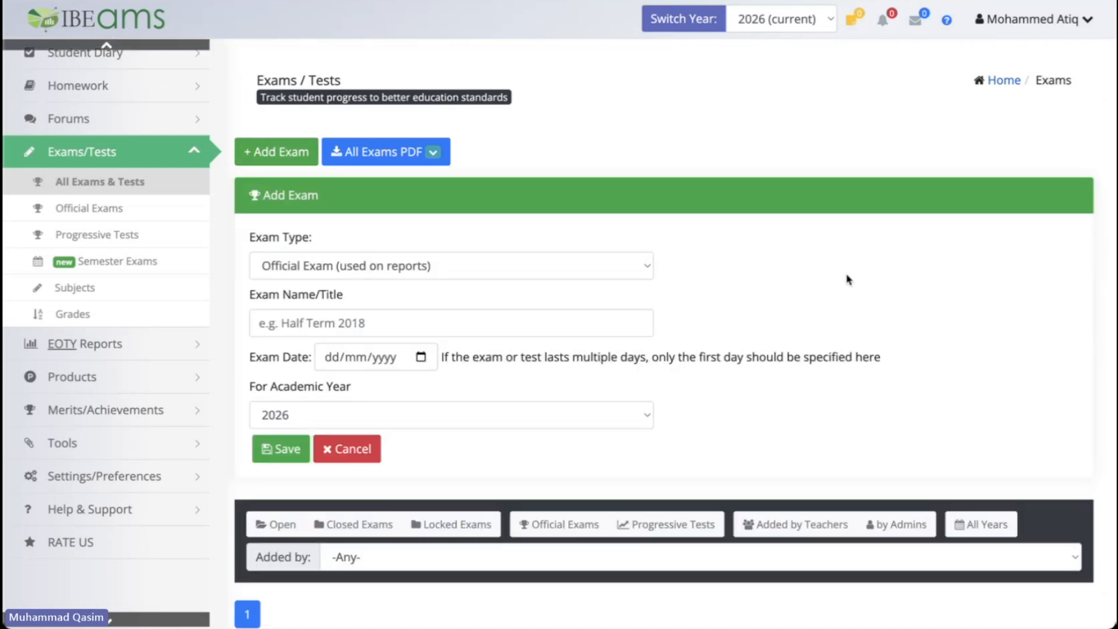
pyautogui.scroll(-5, 847, 279)
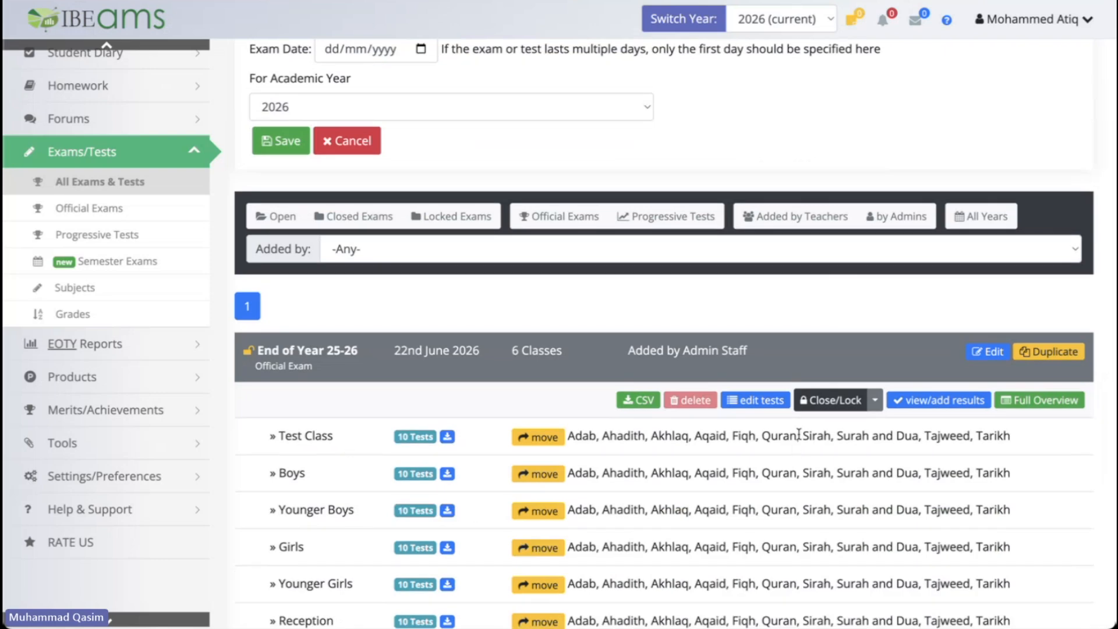
pyautogui.scroll(4, 799, 434)
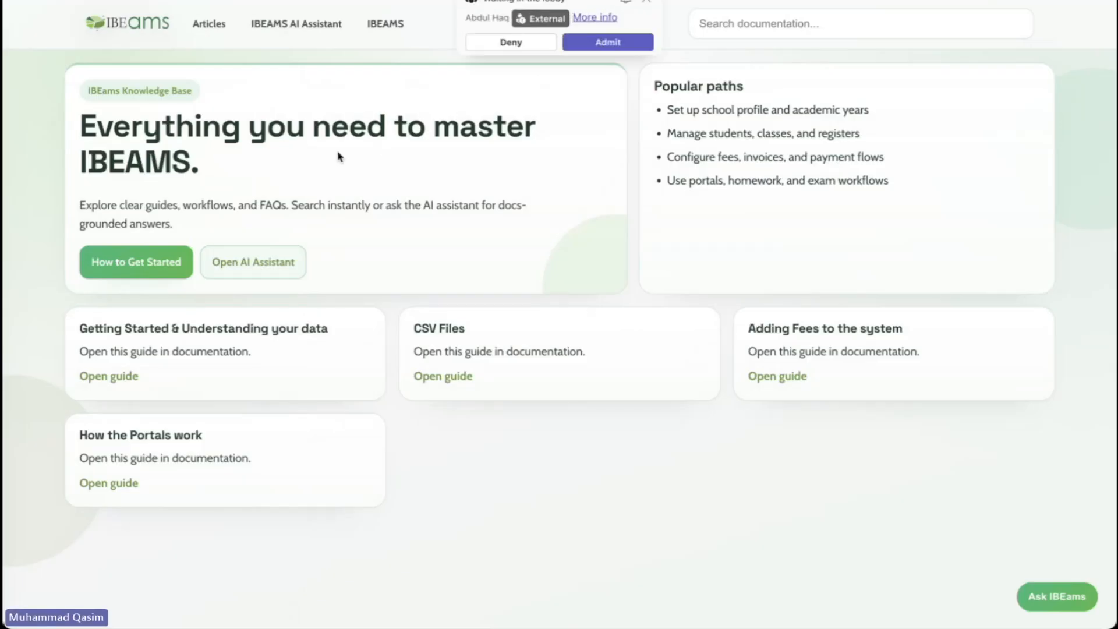
# Step: Switch to the IBEams Knowledge Base, search for "exams" and read the article "How exams / tests work"
pyautogui.click(728, 22)
pyautogui.write('exams')
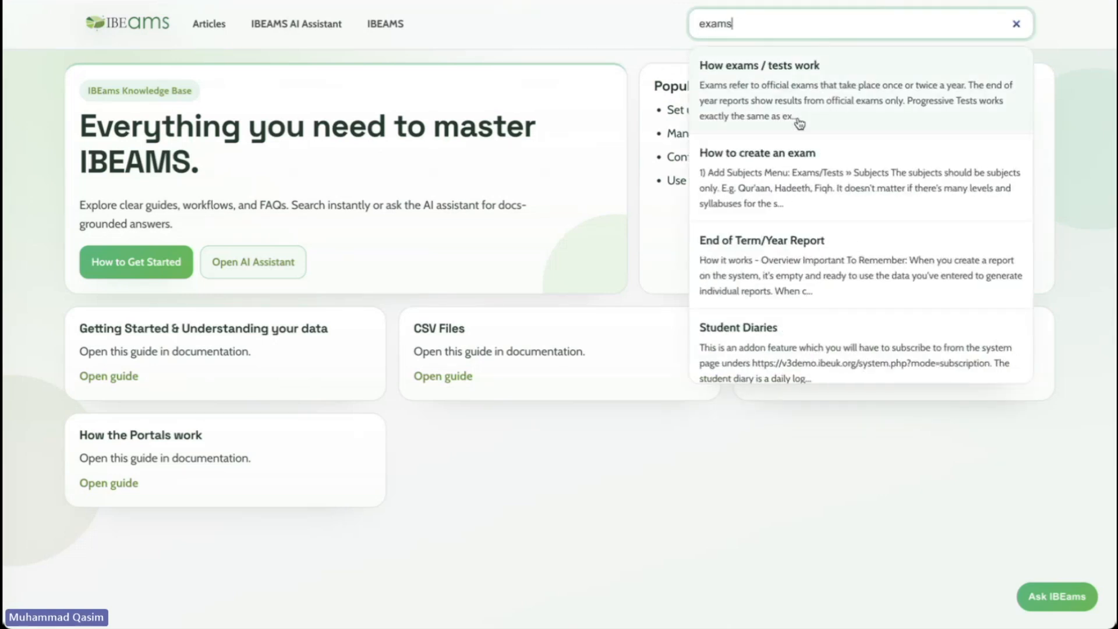
pyautogui.click(800, 120)
pyautogui.scroll(-1, 587, 315)
pyautogui.scroll(-2, 587, 314)
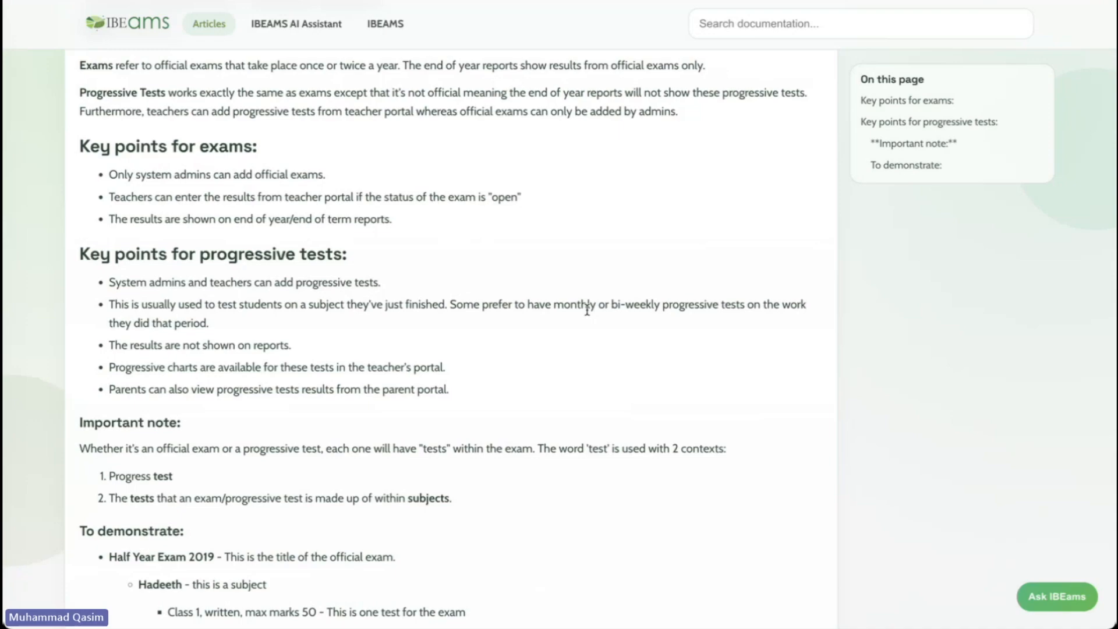
# Step: Compare the article's key points with the school system's exam section and view the Semester Exams page
pyautogui.click(233, 2)
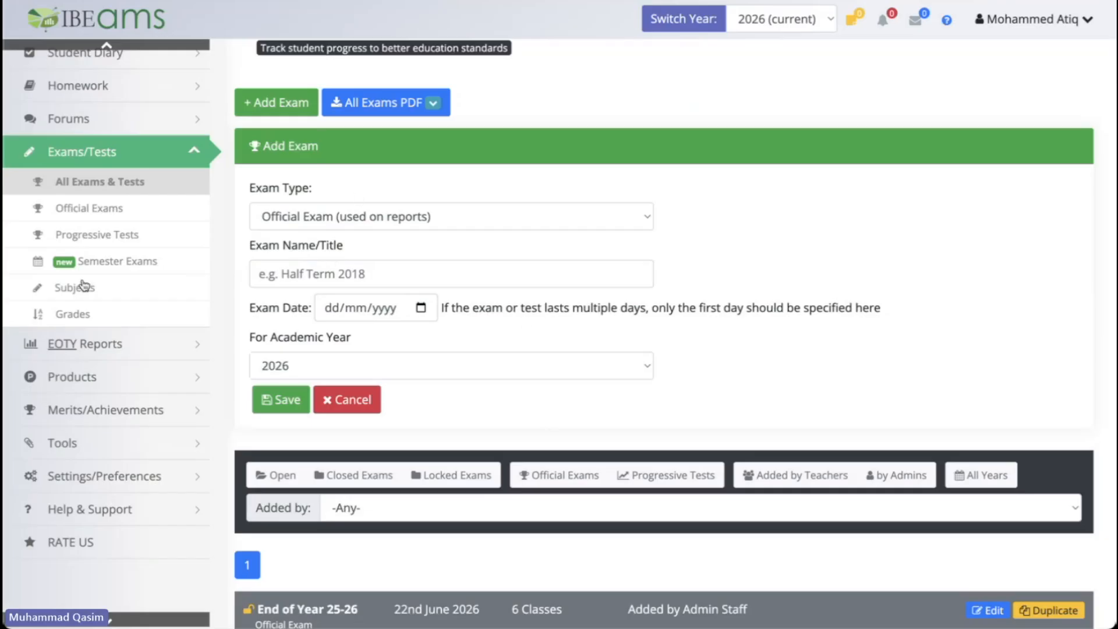
pyautogui.click(175, 1)
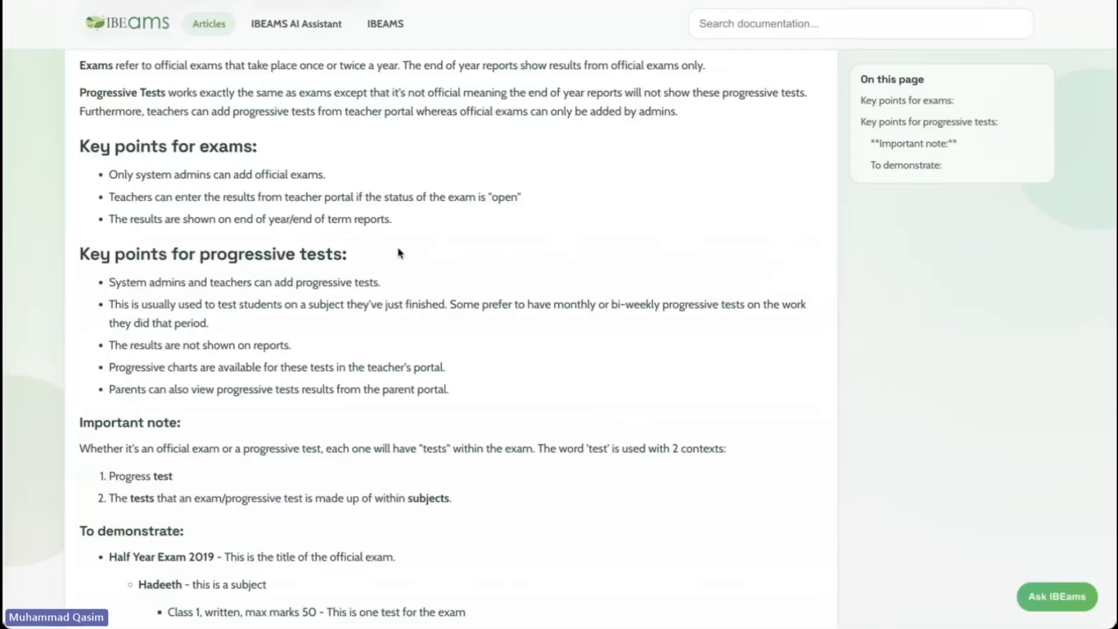
pyautogui.scroll(2, 399, 253)
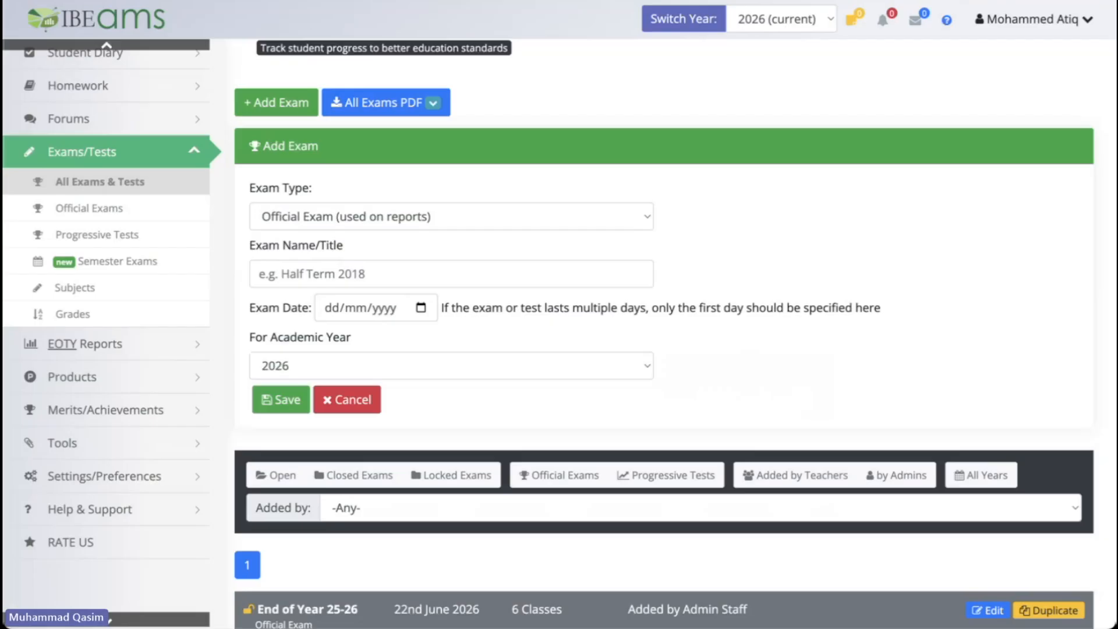
pyautogui.click(132, 264)
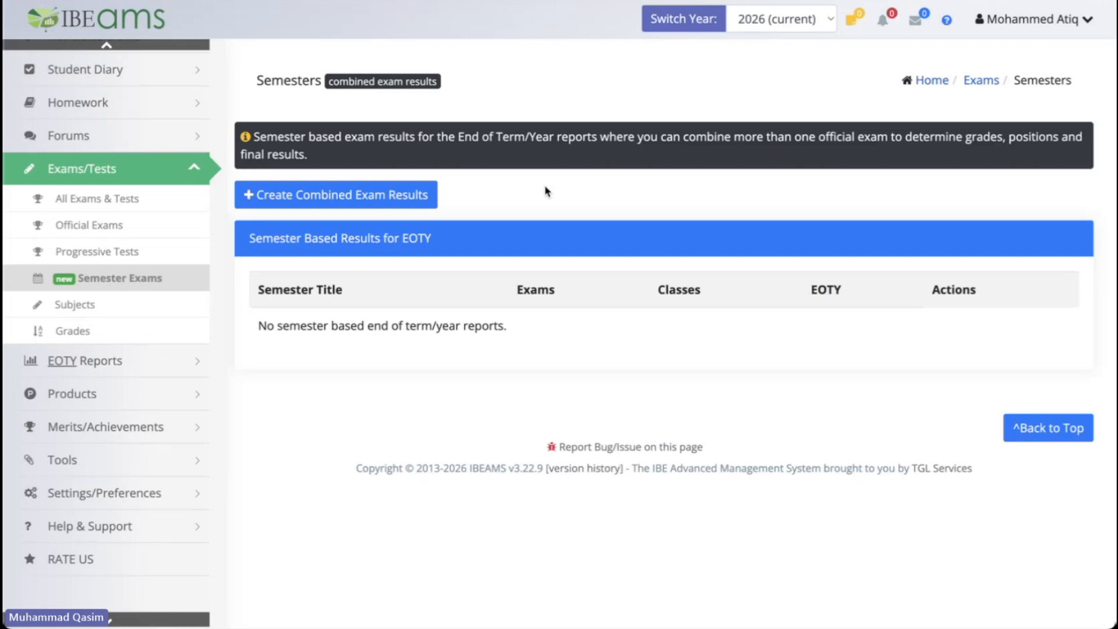
# Step: Start a new exam in the all exams list, keeping the Official Exam type, and name it Summer 2026
pyautogui.click(130, 198)
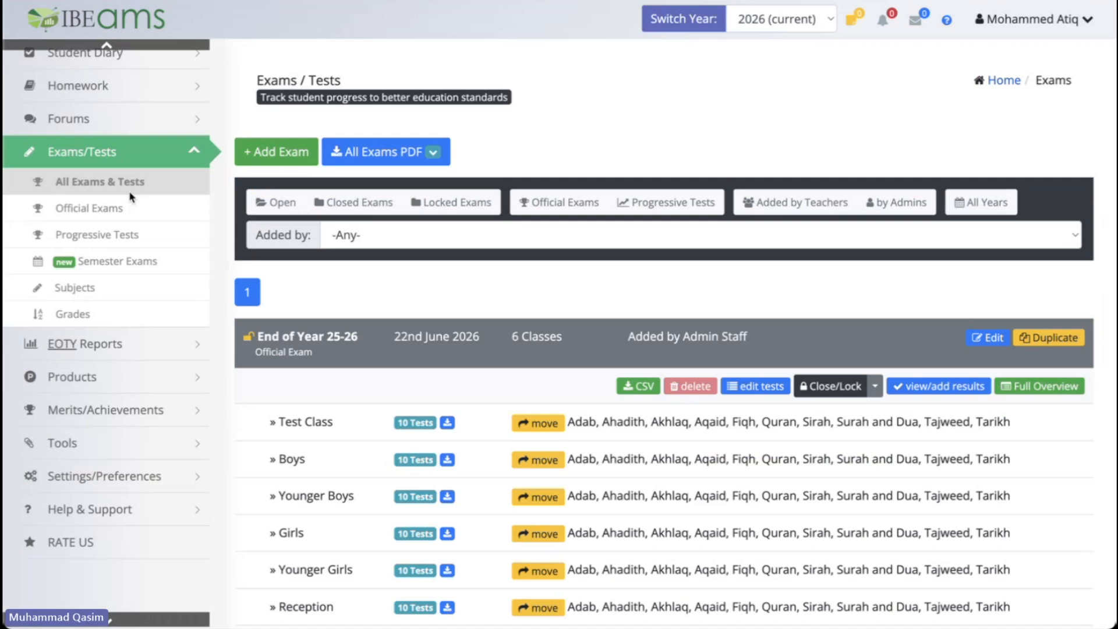
pyautogui.click(308, 153)
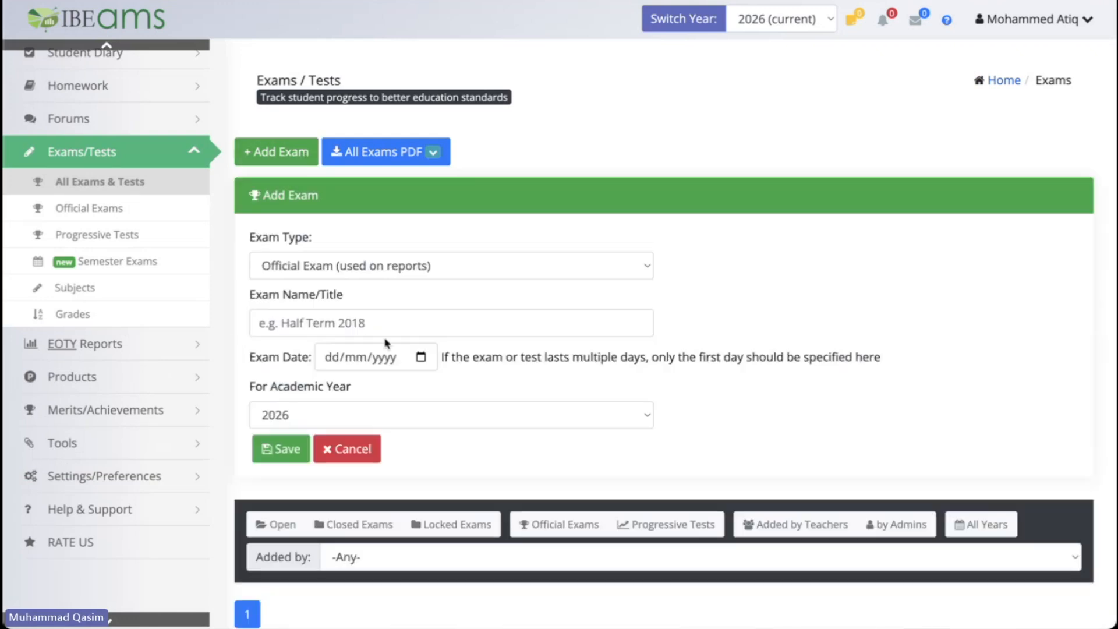
pyautogui.click(395, 270)
pyautogui.click(395, 269)
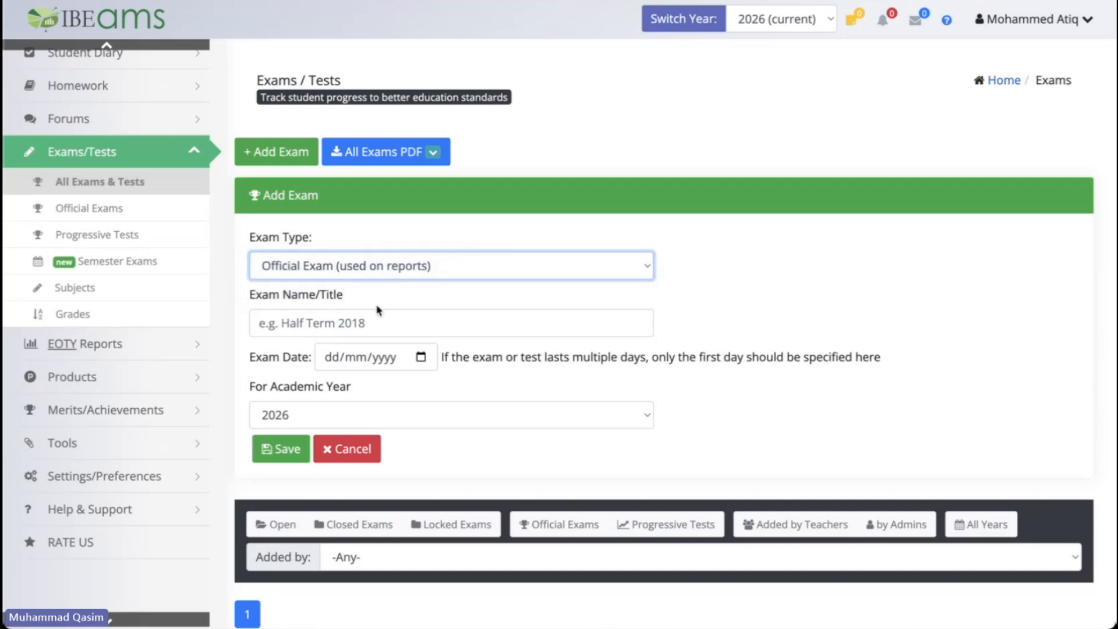
pyautogui.click(371, 320)
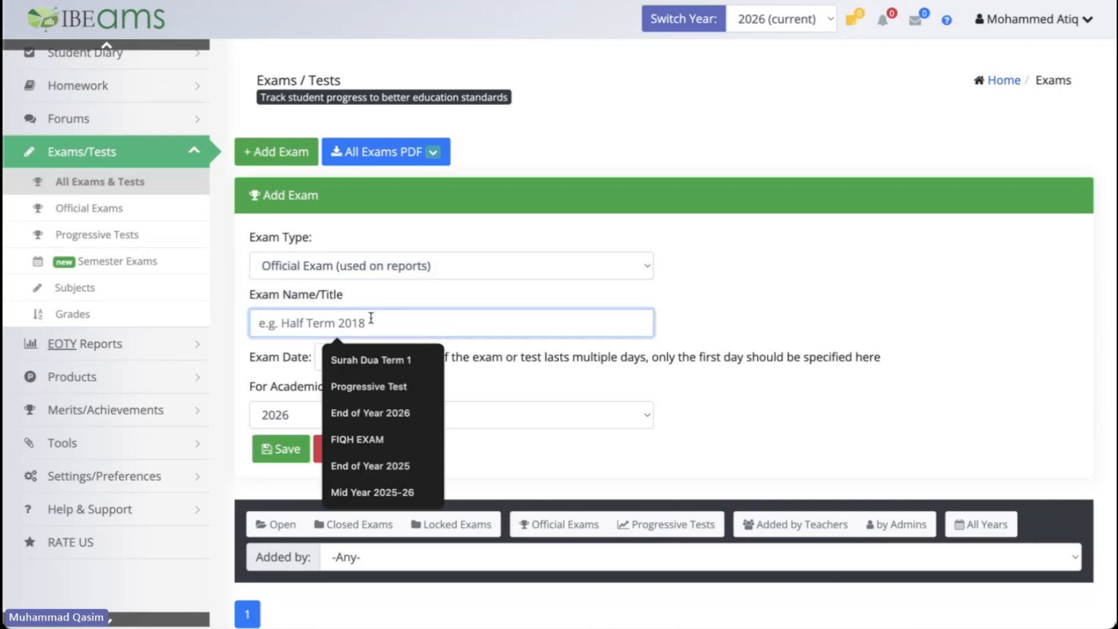
pyautogui.scroll(-3, 494, 317)
pyautogui.scroll(1, 496, 321)
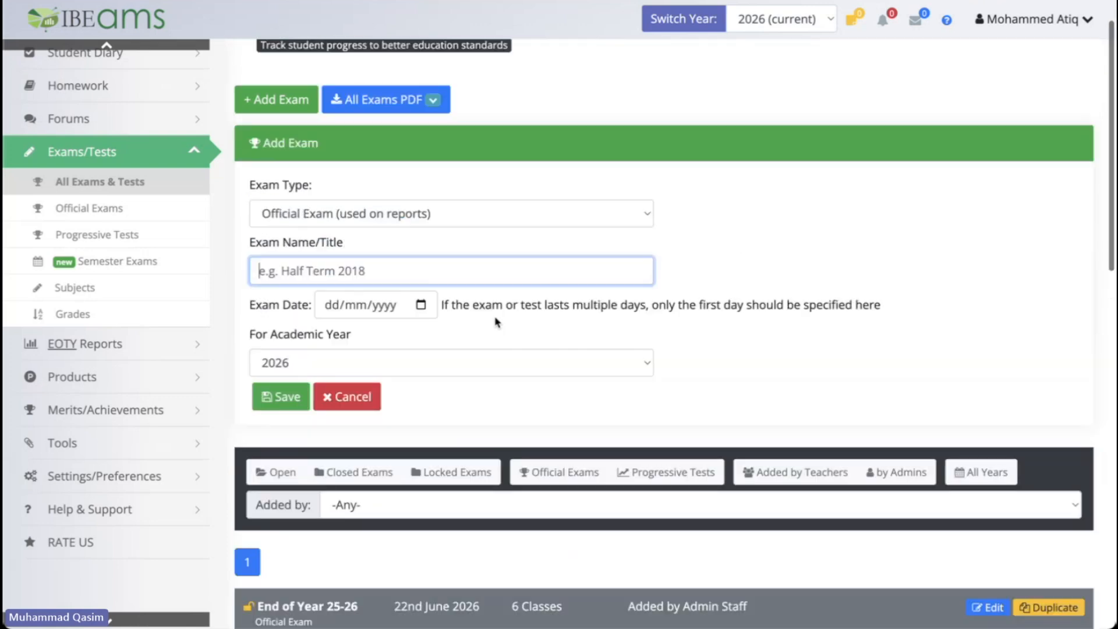
pyautogui.write('Summer 2026')
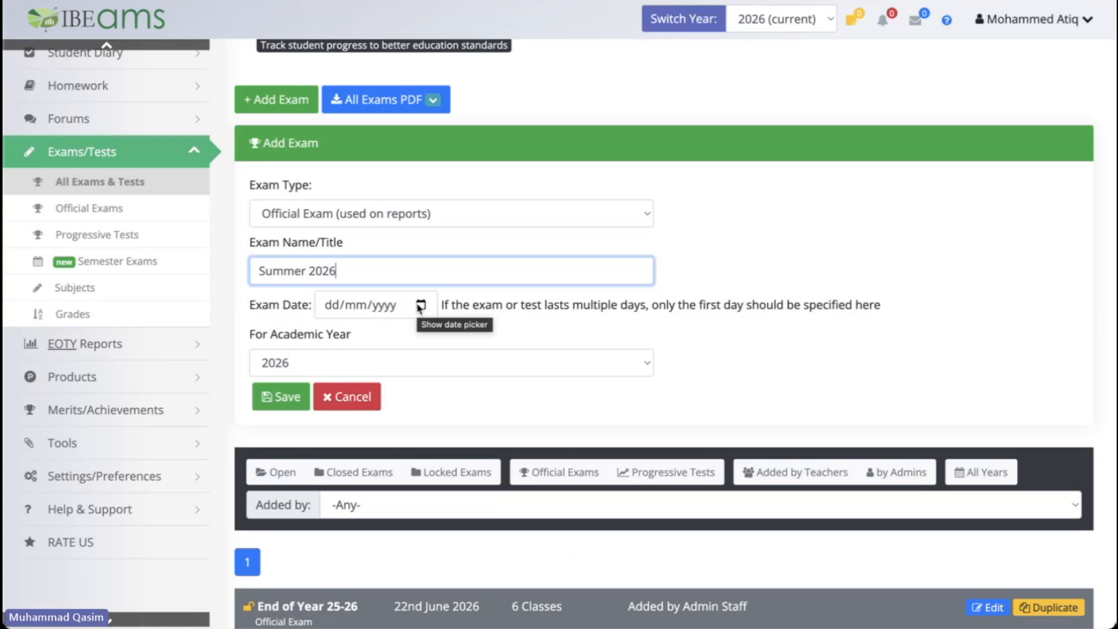
# Step: Set the exam date to 01/07/2026, keep academic year 2026 and save the exam
pyautogui.click(420, 306)
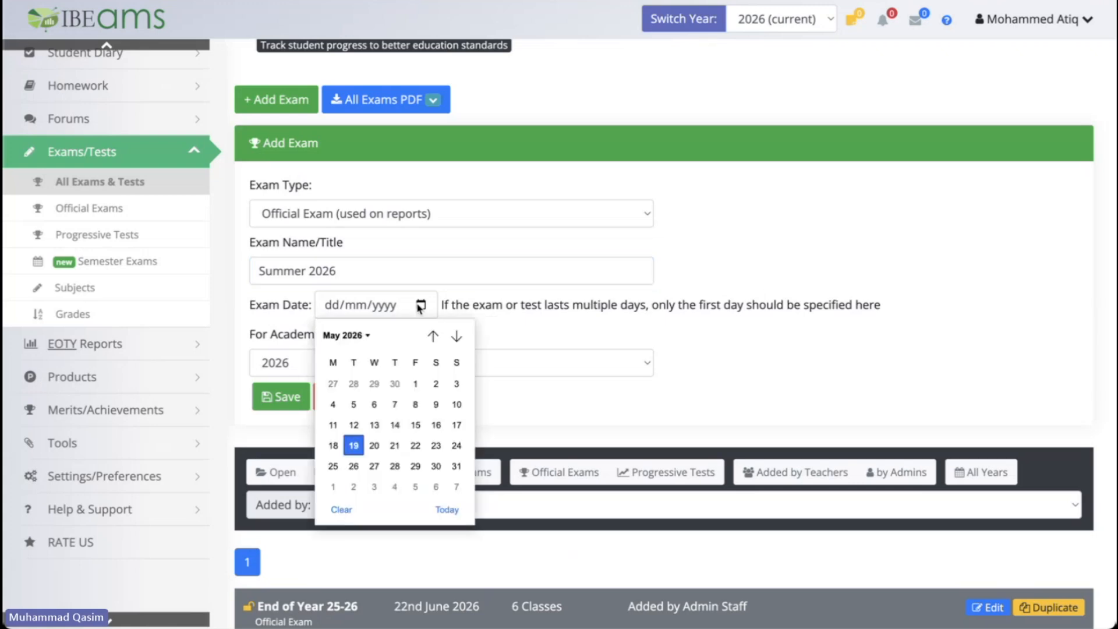
pyautogui.click(457, 336)
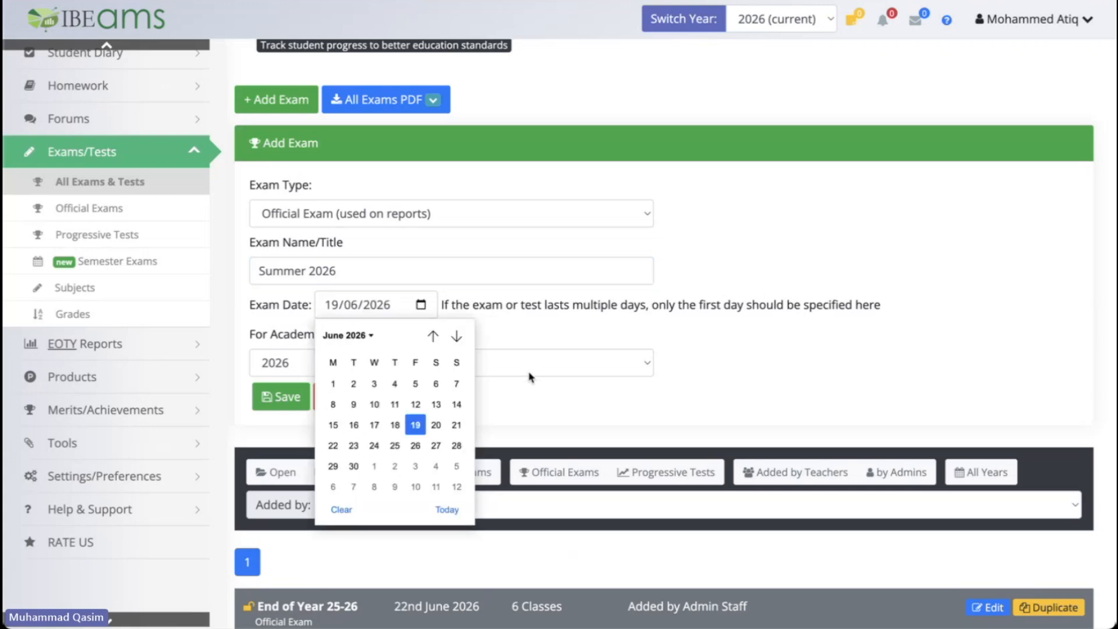
pyautogui.click(457, 337)
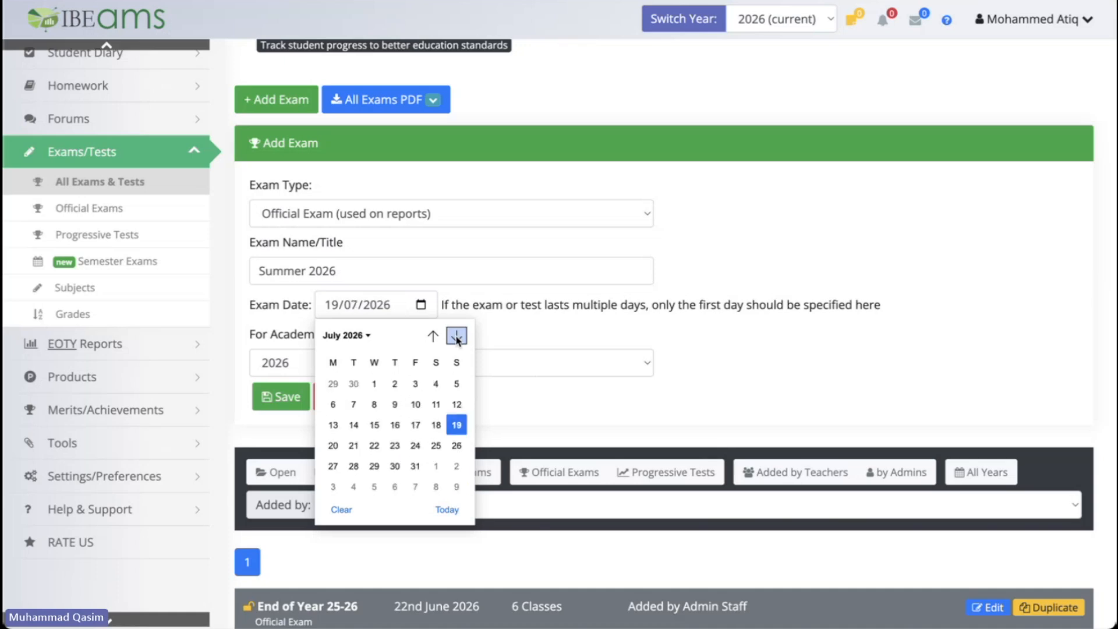
pyautogui.click(374, 387)
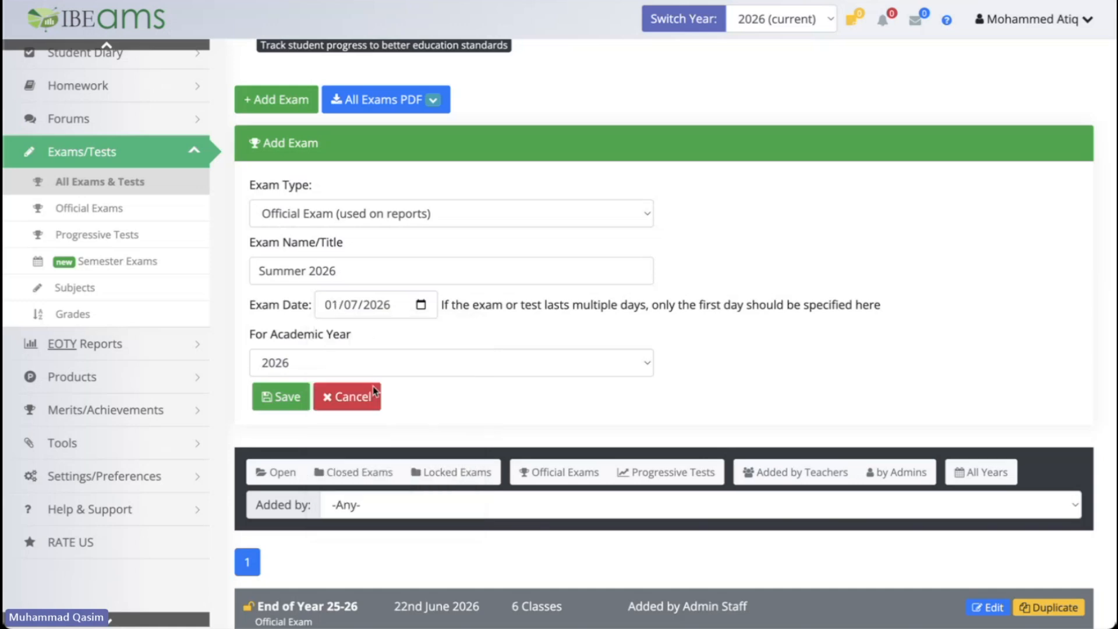
pyautogui.click(281, 367)
pyautogui.click(281, 369)
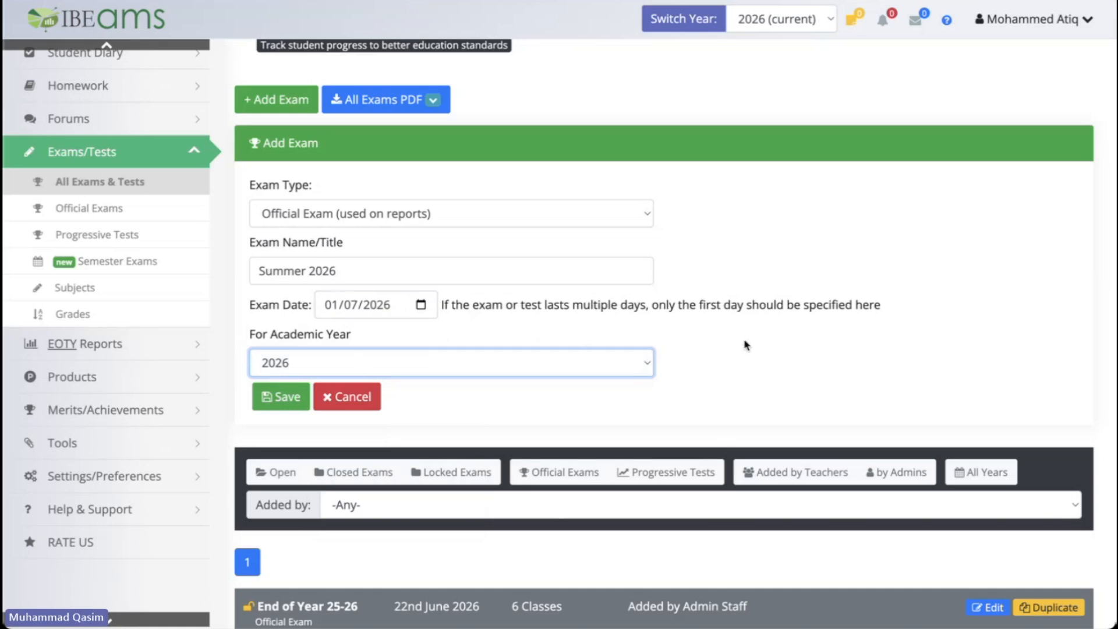
pyautogui.click(285, 401)
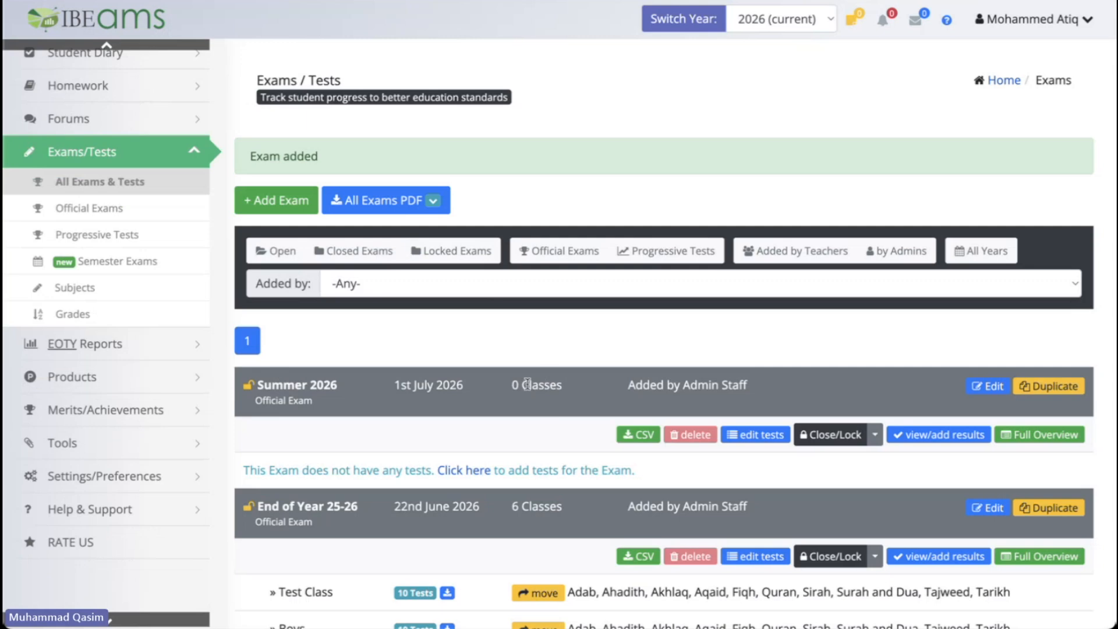
# Step: Point out the exam date of the Summer 2026 exam in the exams list
pyautogui.scroll(-2, 527, 385)
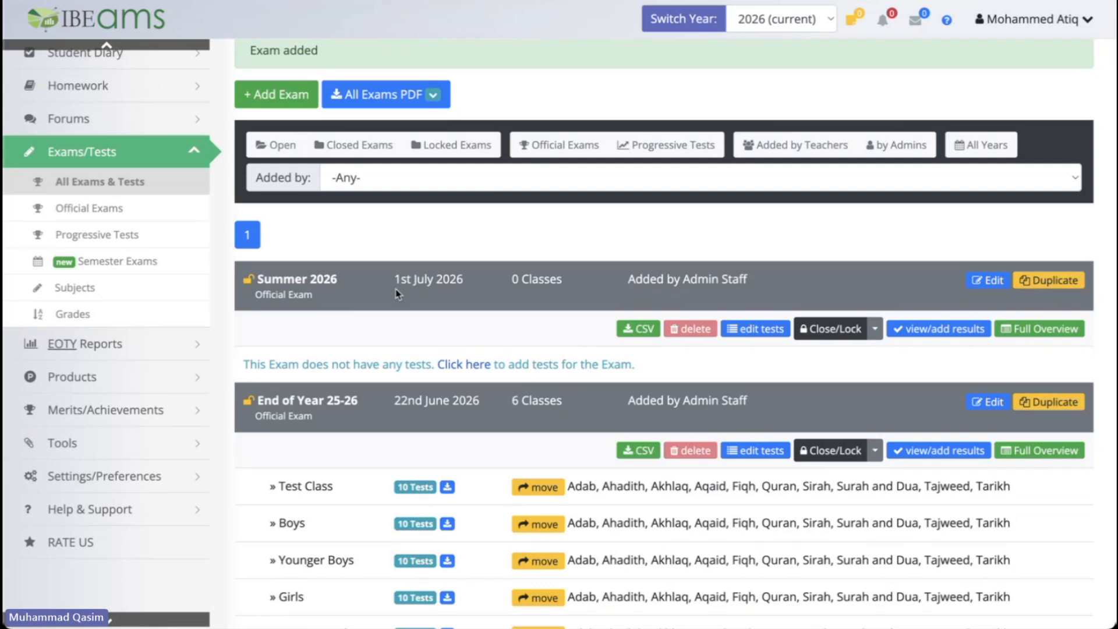
pyautogui.tripleClick(413, 278)
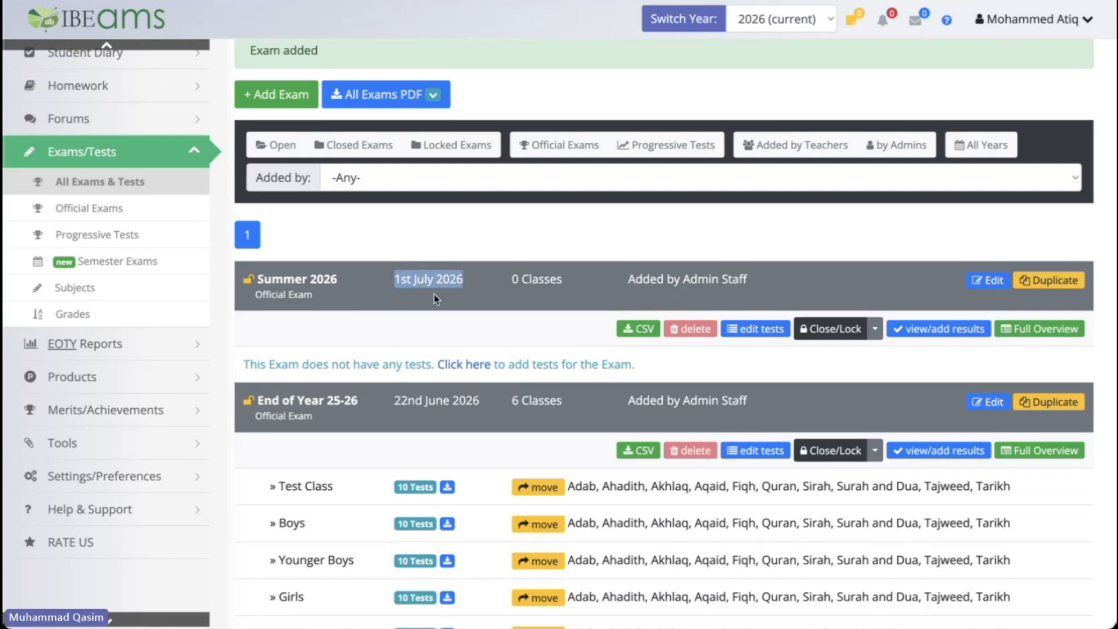
pyautogui.click(435, 295)
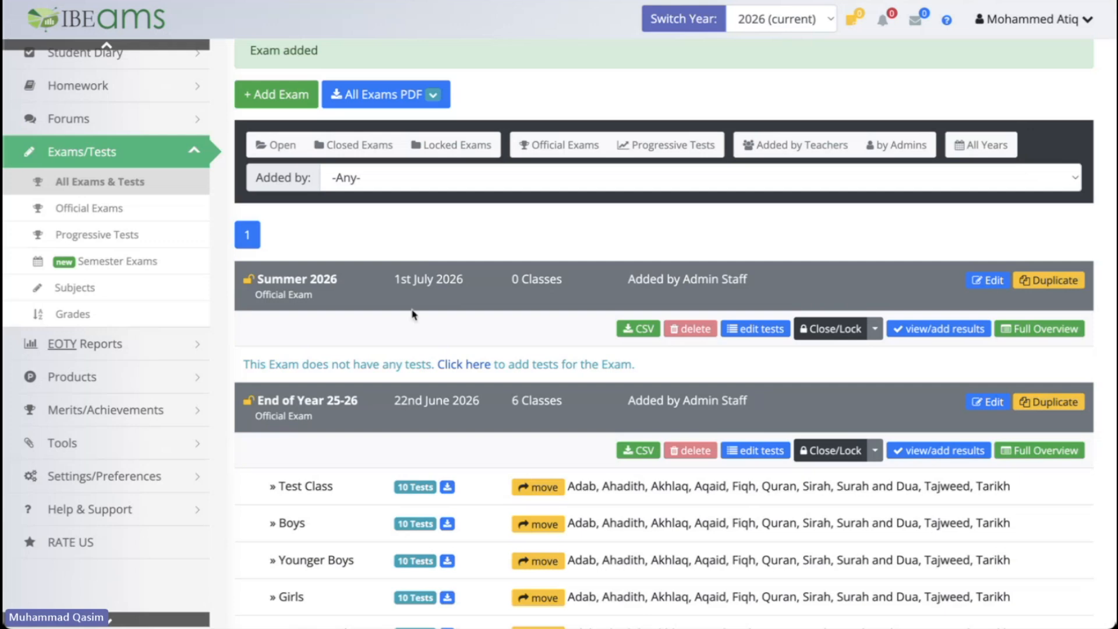
# Step: Open the test setup of the Summer 2026 exam and go through its instructions to the Adab class table
pyautogui.click(735, 329)
pyautogui.scroll(-3, 735, 334)
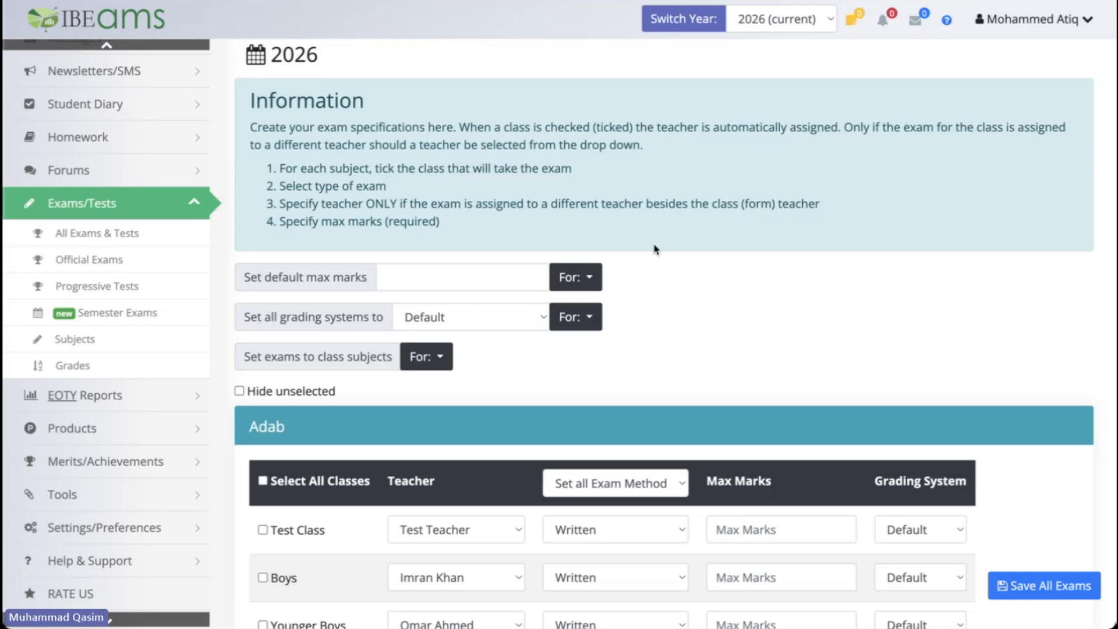
pyautogui.scroll(-2, 655, 247)
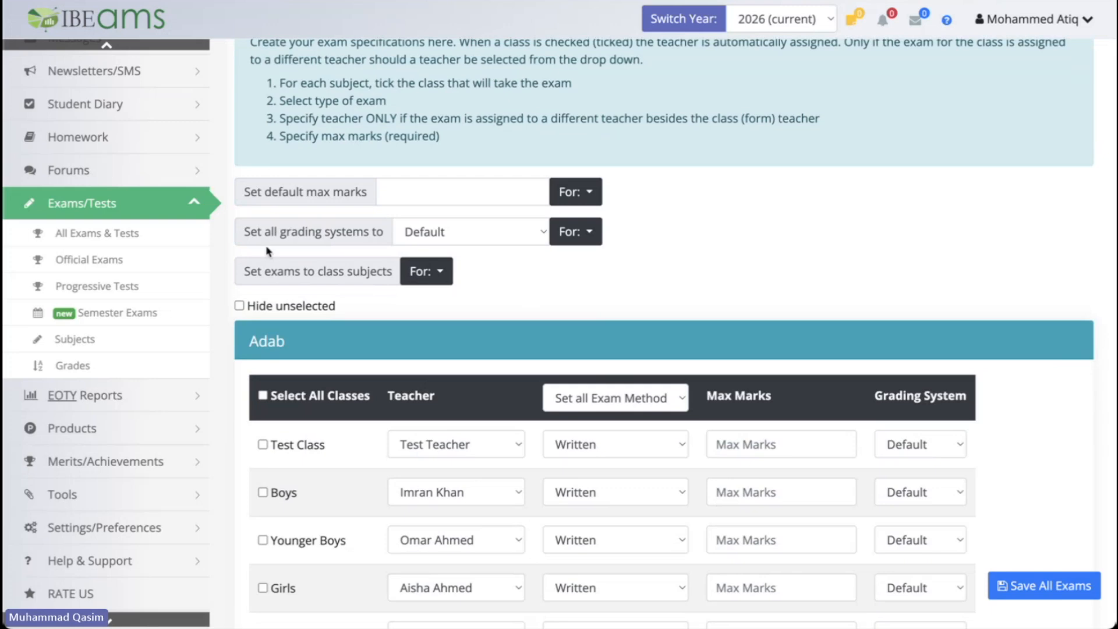
pyautogui.scroll(-5, 607, 258)
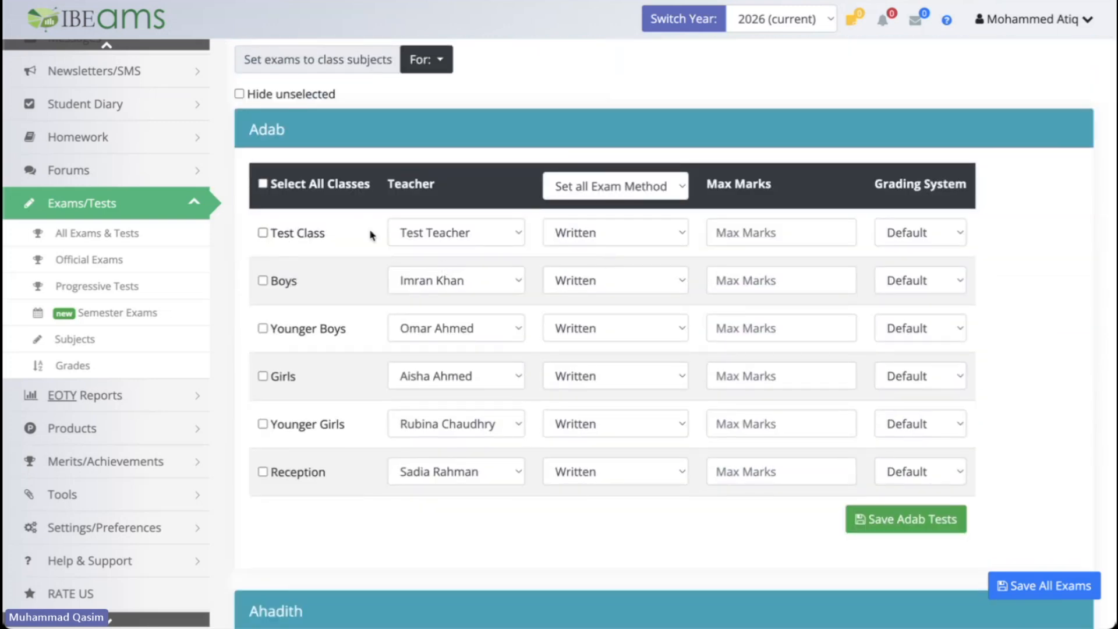
# Step: Check the teacher choices for Test Class and Boys in the Adab tests, keeping the assigned teachers
pyautogui.click(498, 230)
pyautogui.click(318, 245)
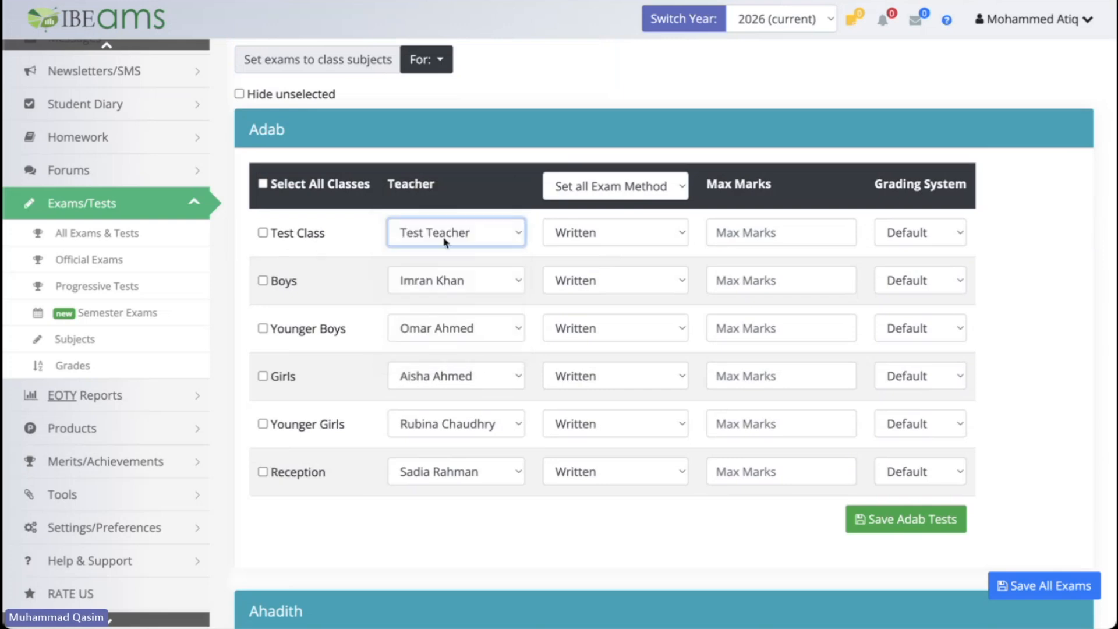
pyautogui.click(463, 282)
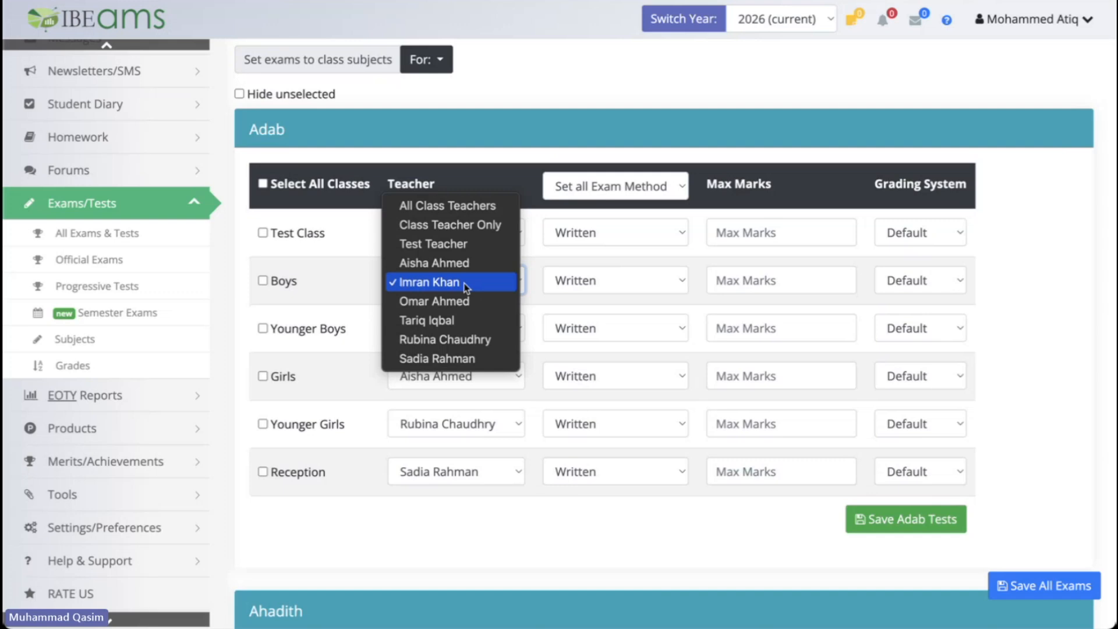
pyautogui.click(296, 288)
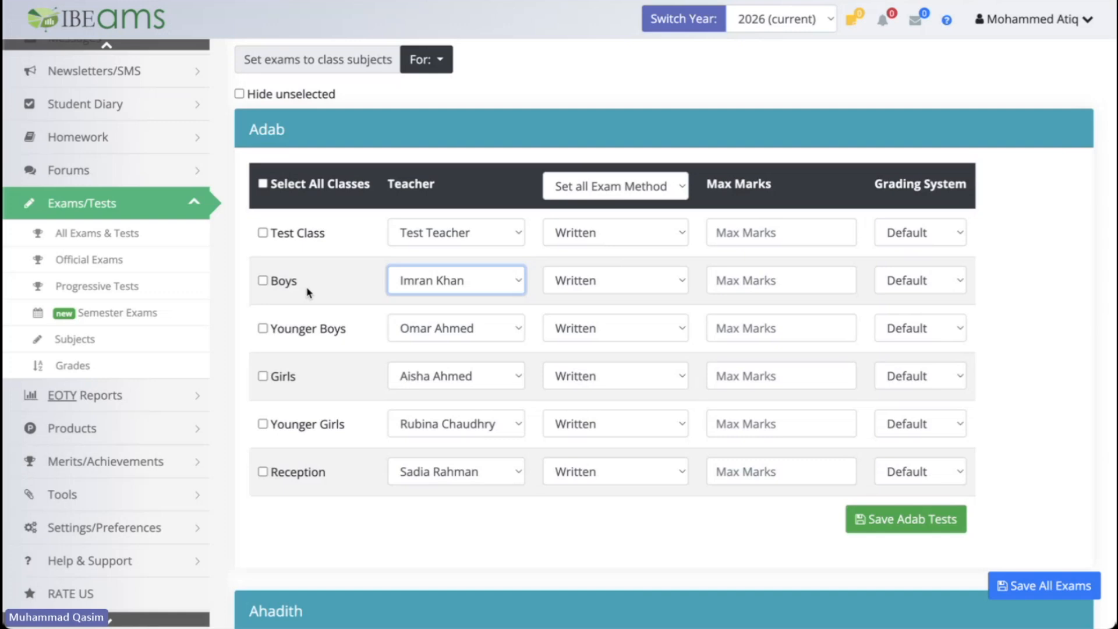
pyautogui.scroll(-1, 309, 293)
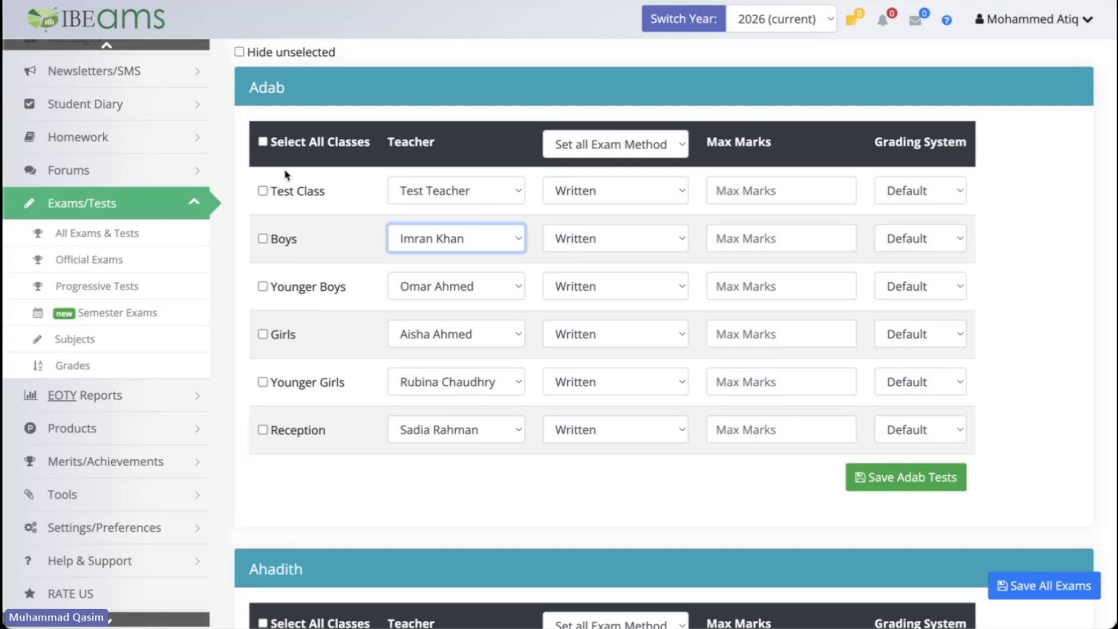
# Step: Review the class tables of all subjects down to Tarikh and return to Adab
pyautogui.scroll(-20, 344, 365)
pyautogui.scroll(3, 345, 365)
pyautogui.scroll(-10, 344, 365)
pyautogui.scroll(-20, 344, 366)
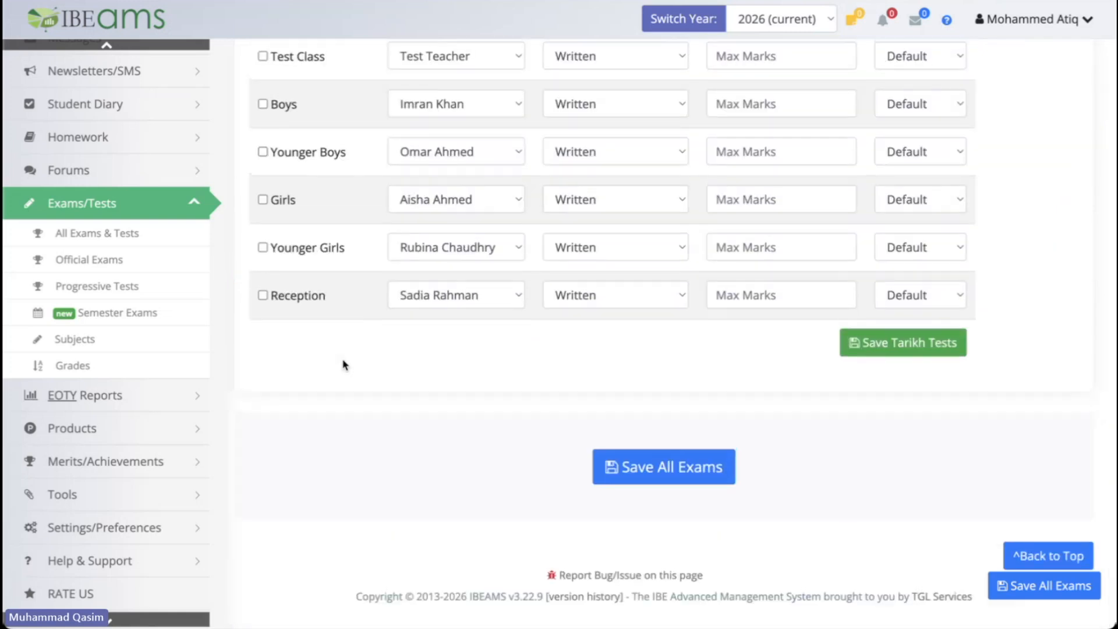
pyautogui.scroll(5, 344, 365)
pyautogui.scroll(6, 645, 282)
pyautogui.scroll(20, 645, 282)
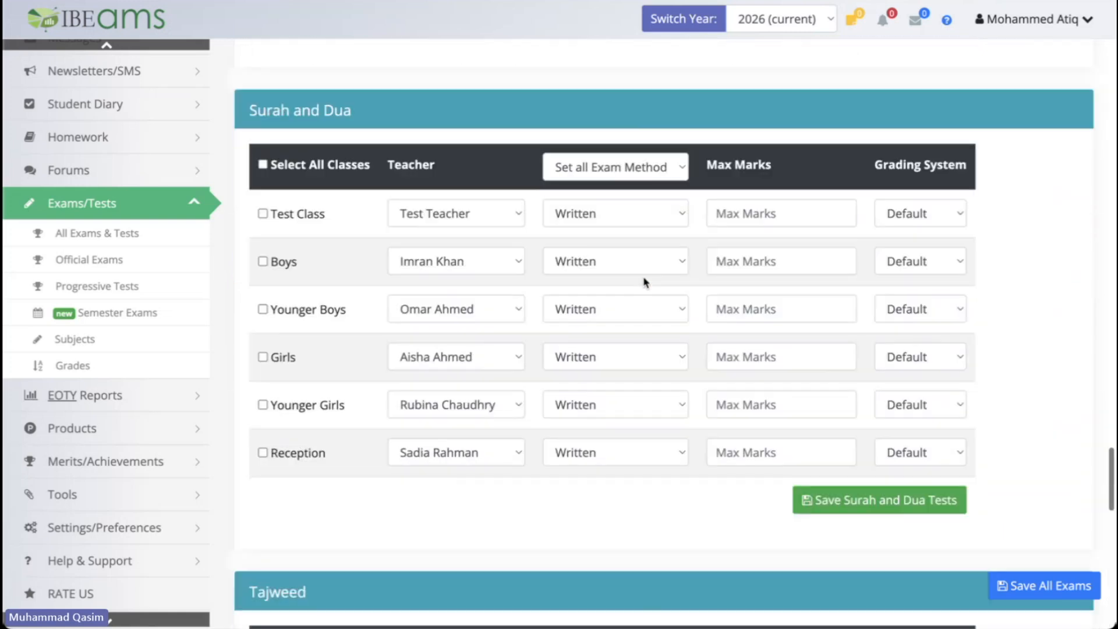
pyautogui.scroll(20, 645, 282)
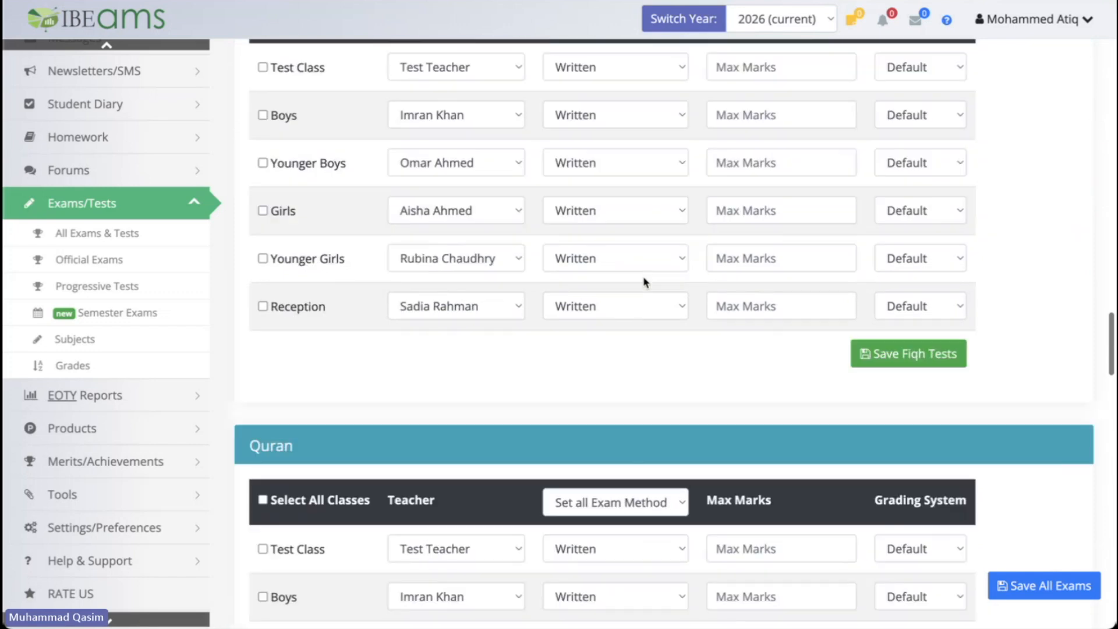
pyautogui.scroll(20, 645, 282)
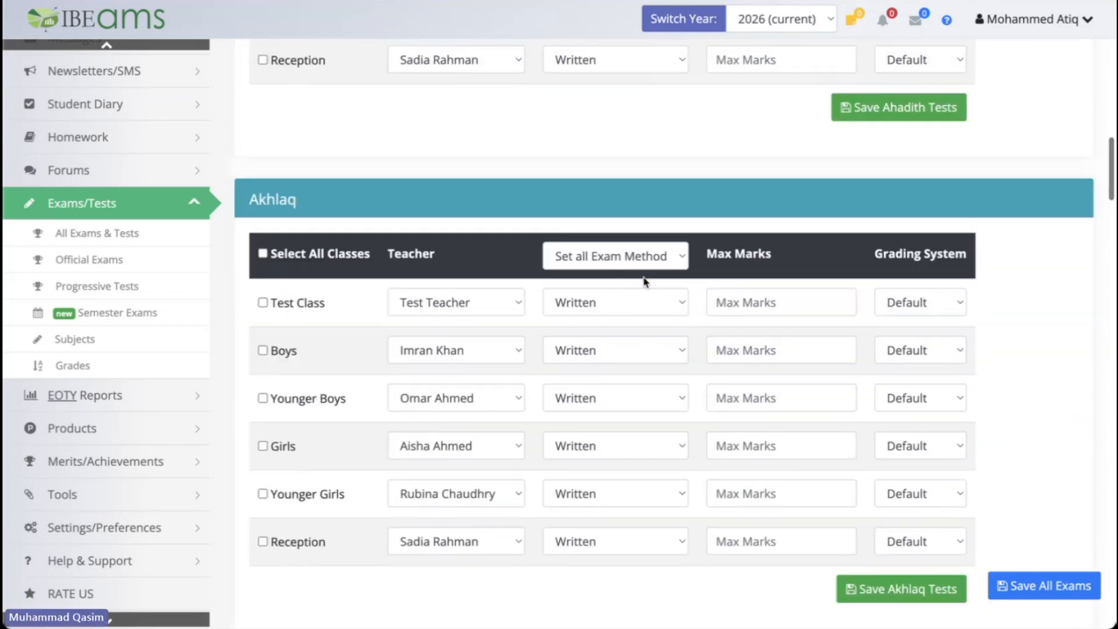
pyautogui.scroll(3, 645, 282)
pyautogui.scroll(-8, 645, 282)
pyautogui.scroll(1, 645, 282)
pyautogui.scroll(-1, 645, 282)
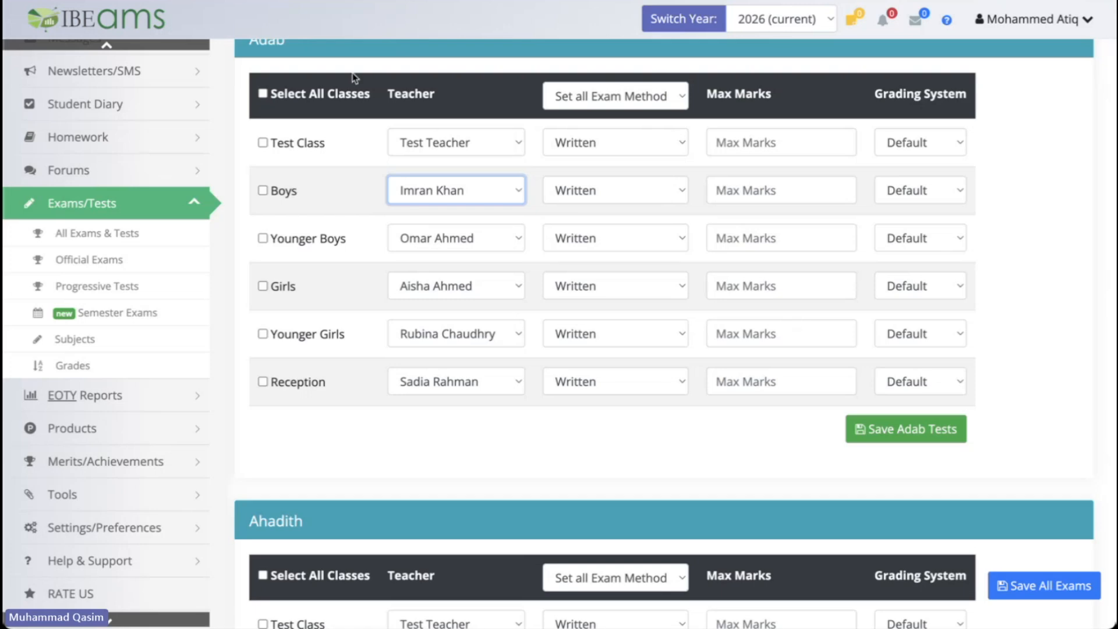
# Step: Select all classes for the Adab tests
pyautogui.click(262, 94)
pyautogui.scroll(1, 357, 147)
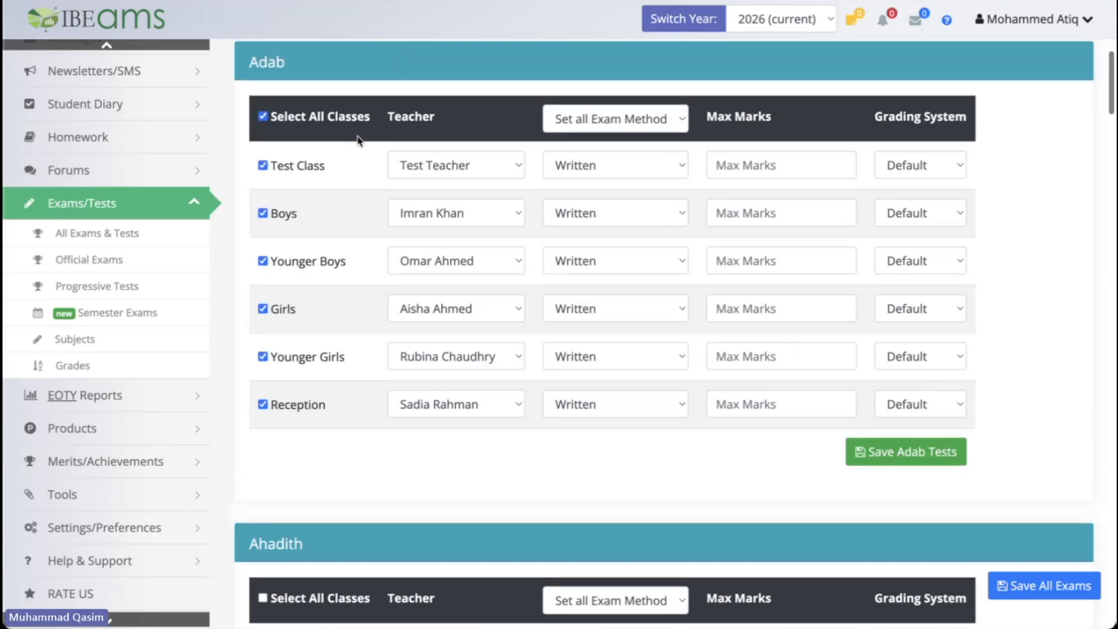
pyautogui.doubleClick(259, 94)
pyautogui.click(295, 96)
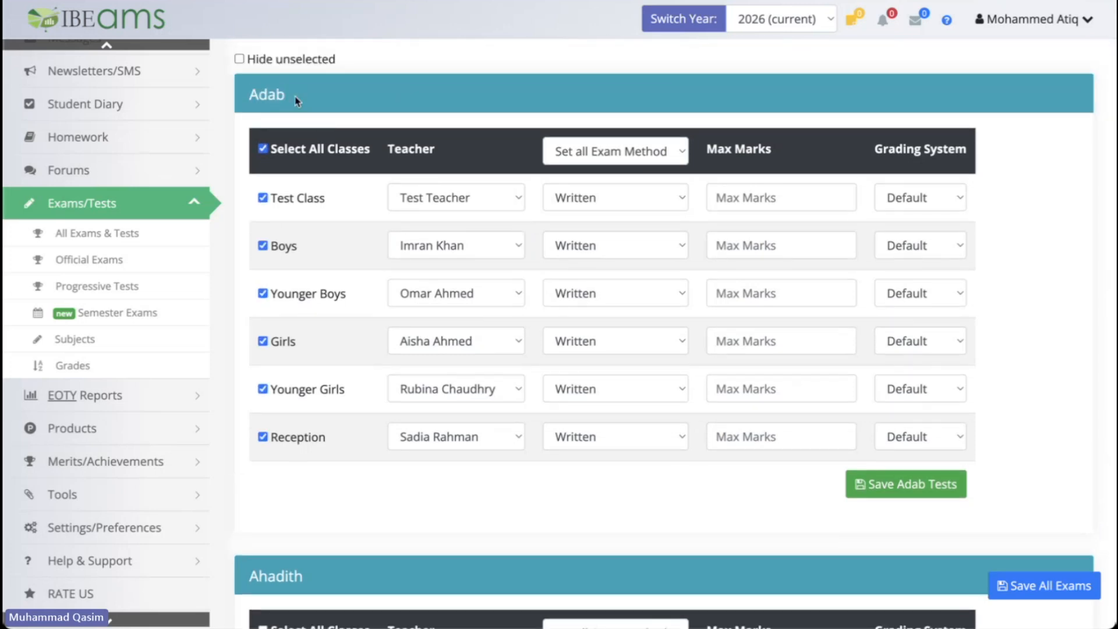
# Step: Change the exam method of all Adab classes to Oral and back to Written
pyautogui.click(654, 204)
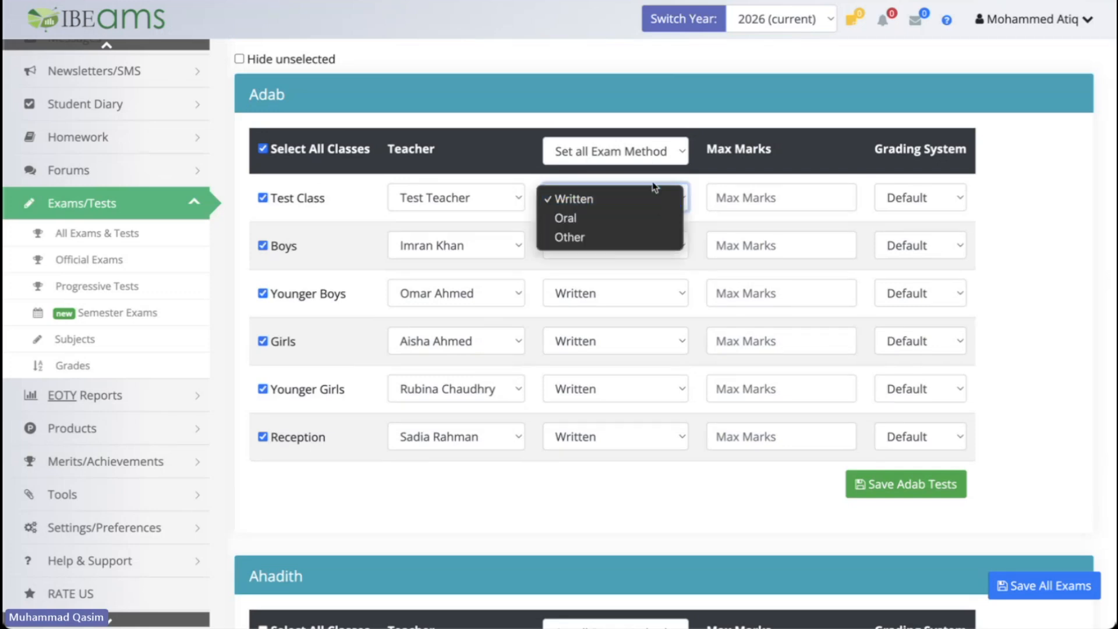
pyautogui.click(655, 200)
pyautogui.click(646, 153)
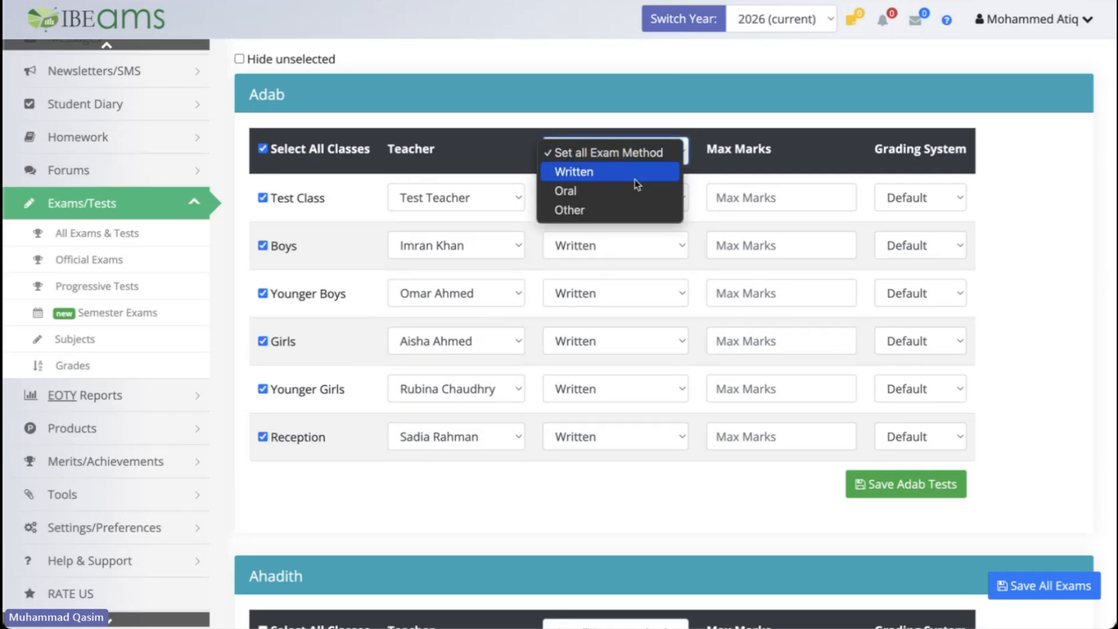
pyautogui.click(635, 191)
pyautogui.click(627, 159)
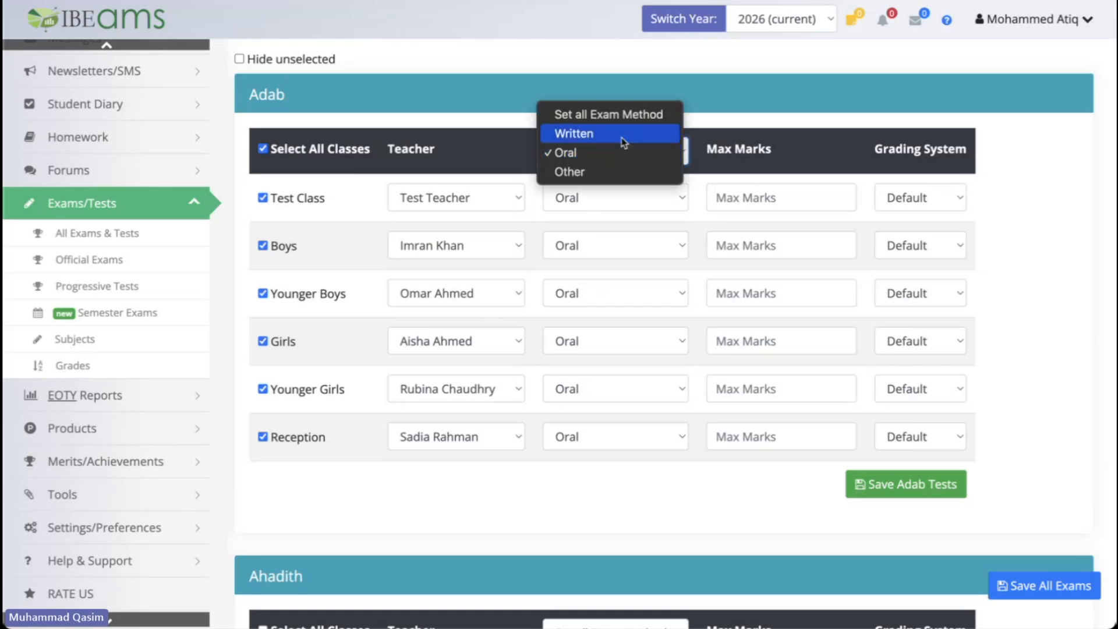
pyautogui.click(622, 135)
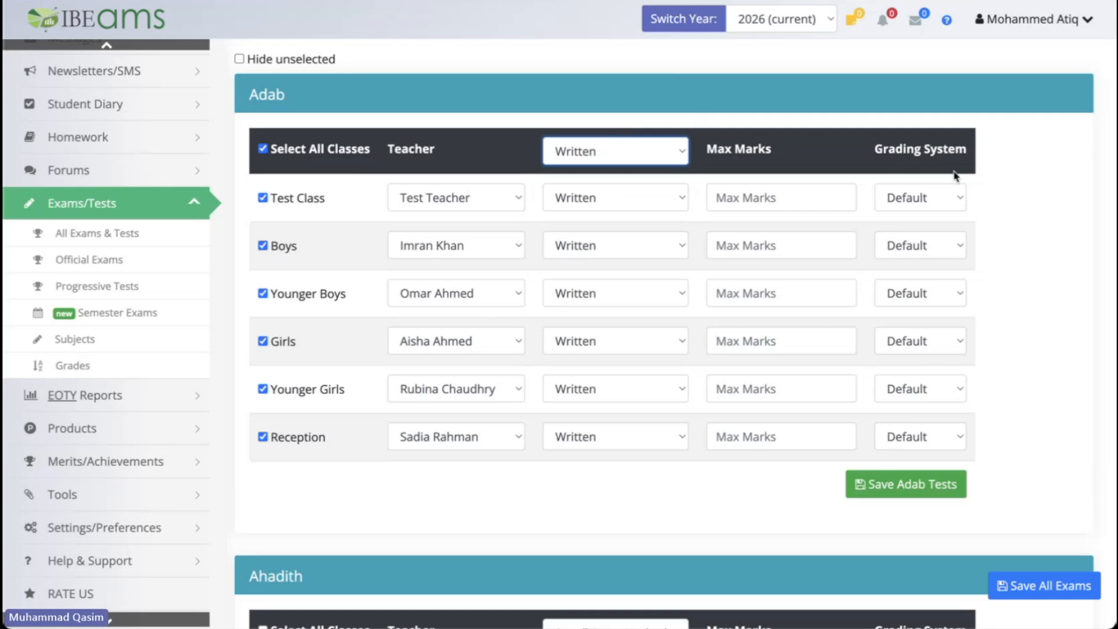
# Step: Set the default max marks to 100 for all subjects, accepting the overwrite, and check the subject tables
pyautogui.scroll(3, 939, 230)
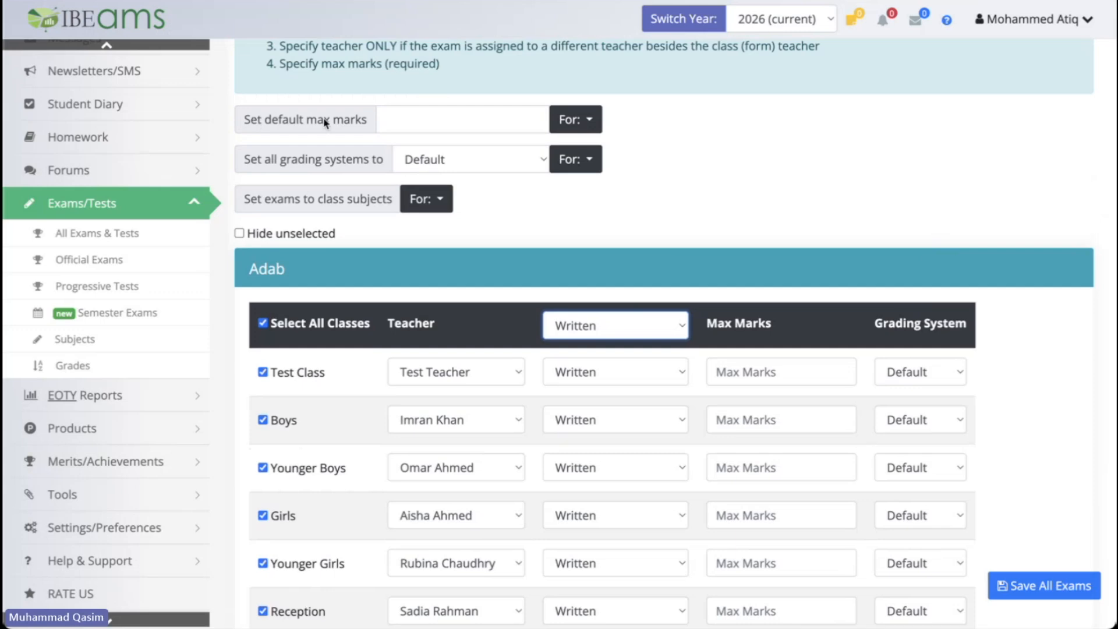
pyautogui.click(430, 116)
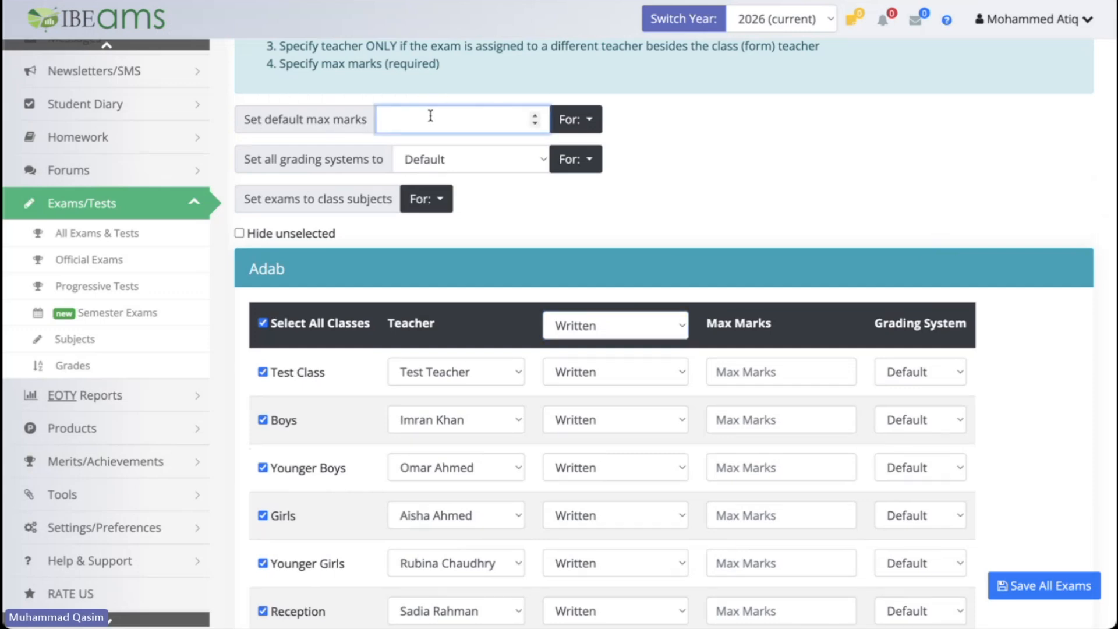
pyautogui.write('100')
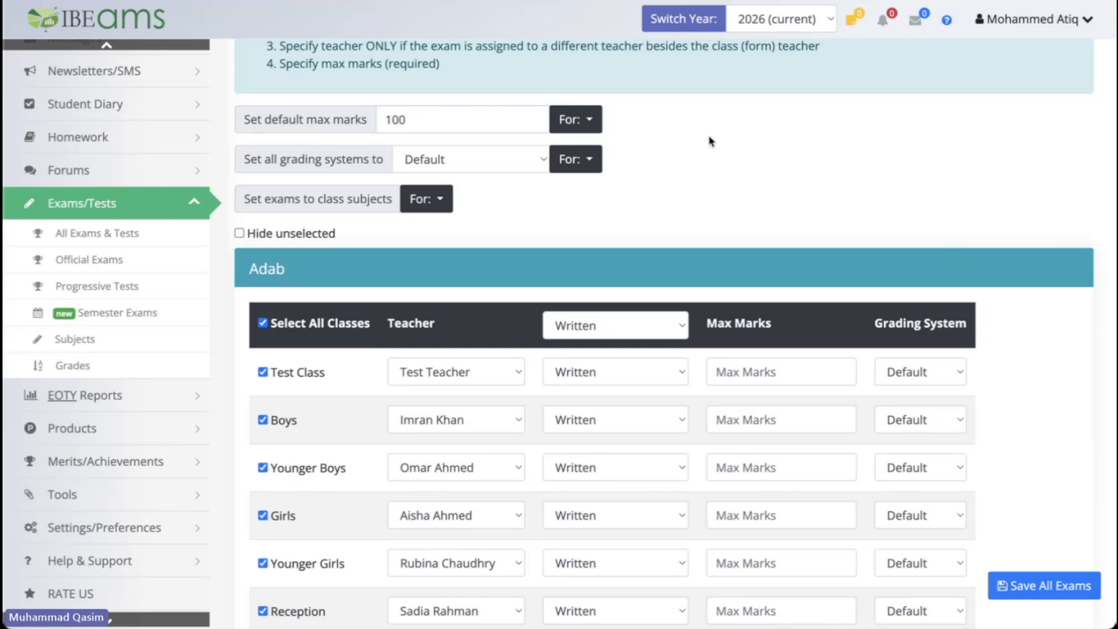
pyautogui.click(574, 121)
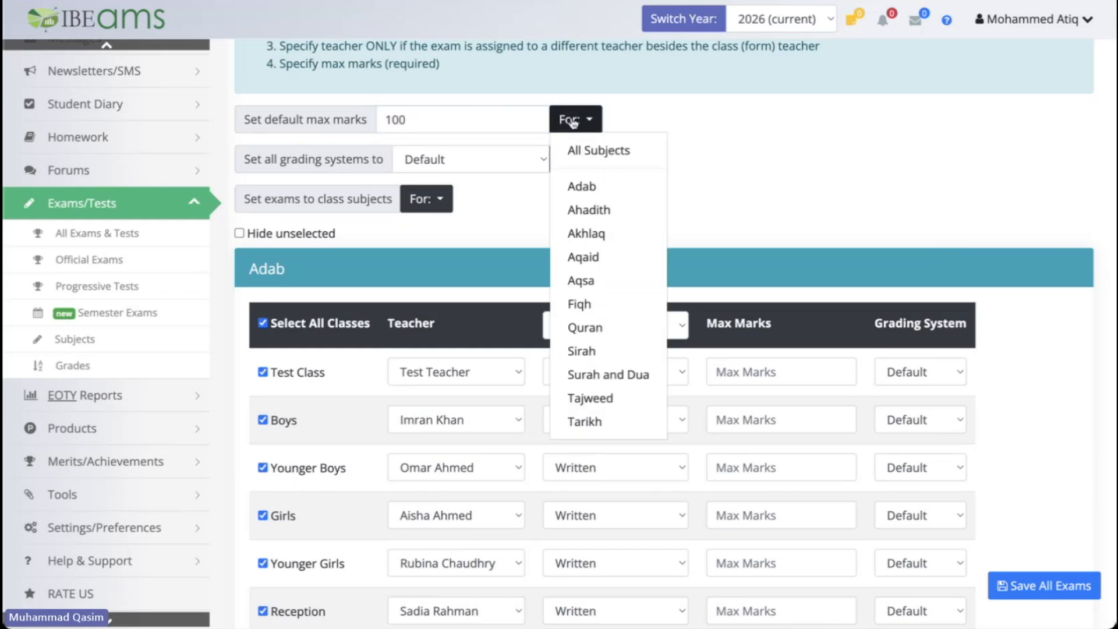
pyautogui.click(600, 153)
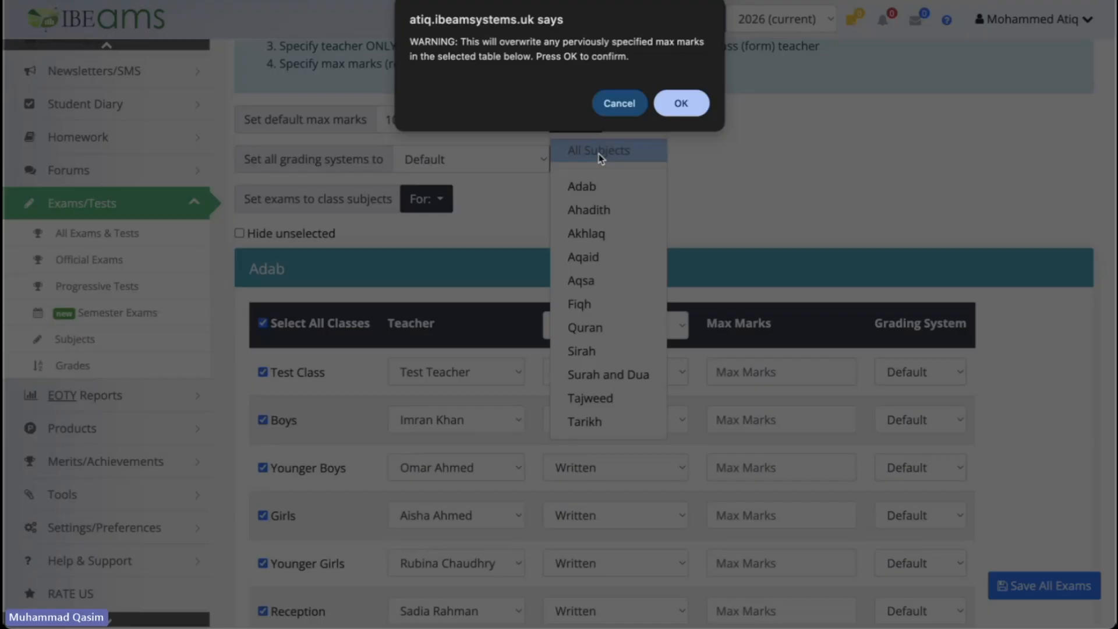
pyautogui.click(681, 105)
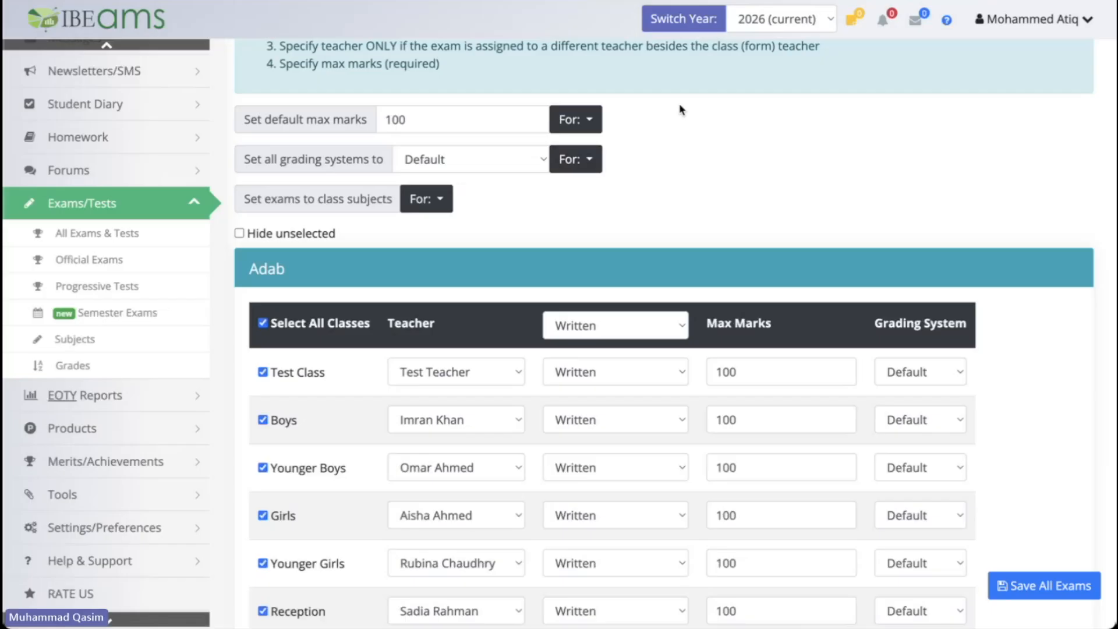
pyautogui.scroll(-4, 711, 261)
pyautogui.scroll(-9, 710, 261)
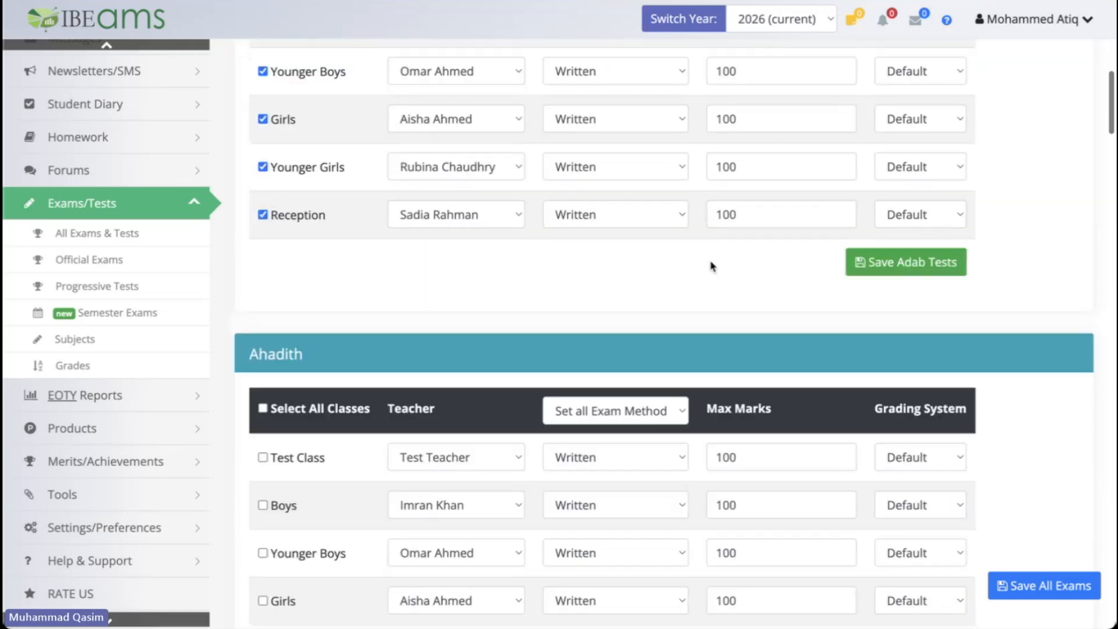
pyautogui.scroll(-5, 710, 261)
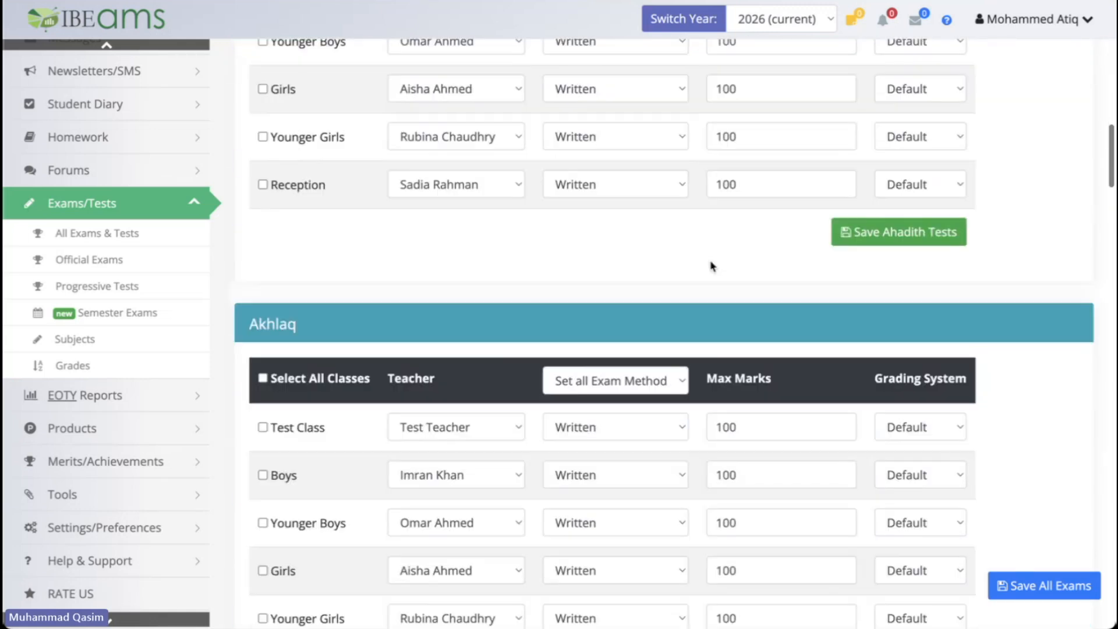
# Step: Set the grading system to July 2026 for all classes
pyautogui.scroll(19, 710, 266)
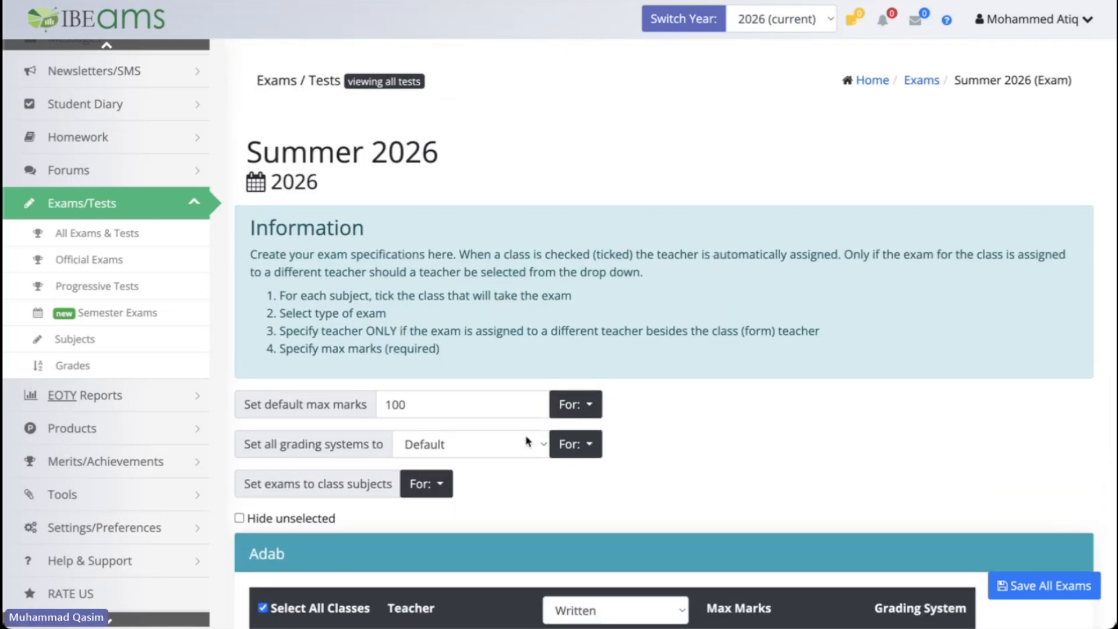
pyautogui.scroll(-1, 527, 441)
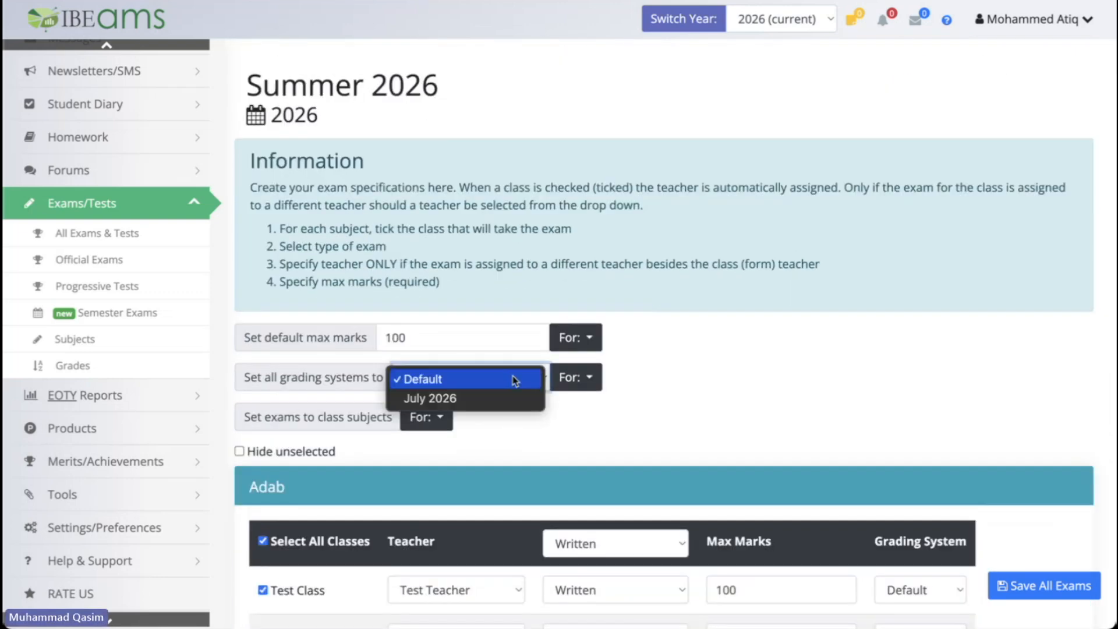
pyautogui.click(424, 400)
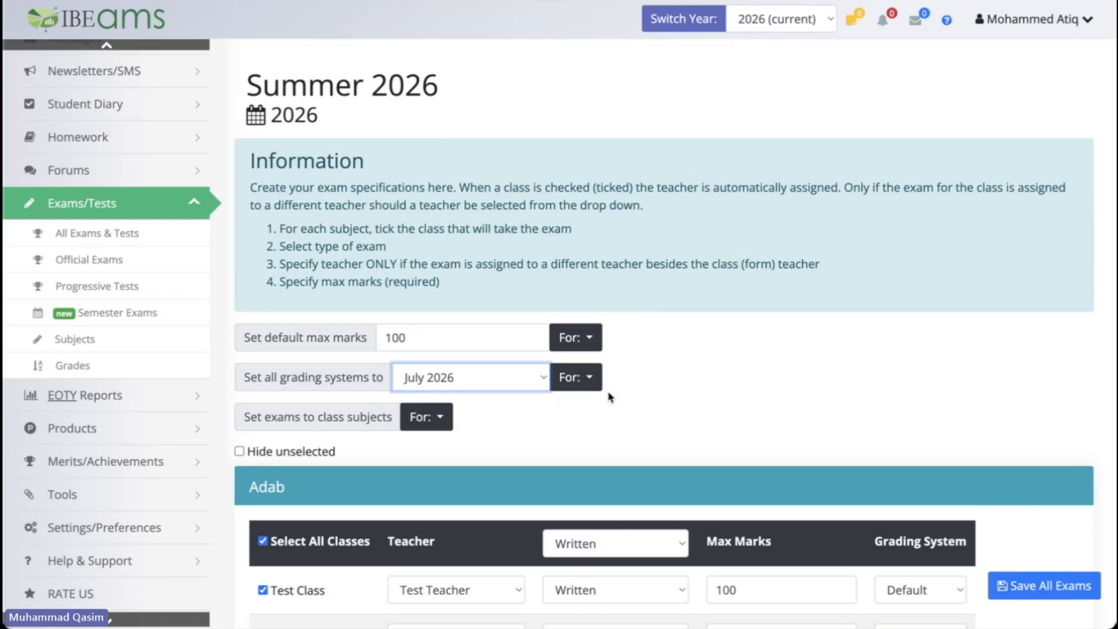
pyautogui.click(586, 382)
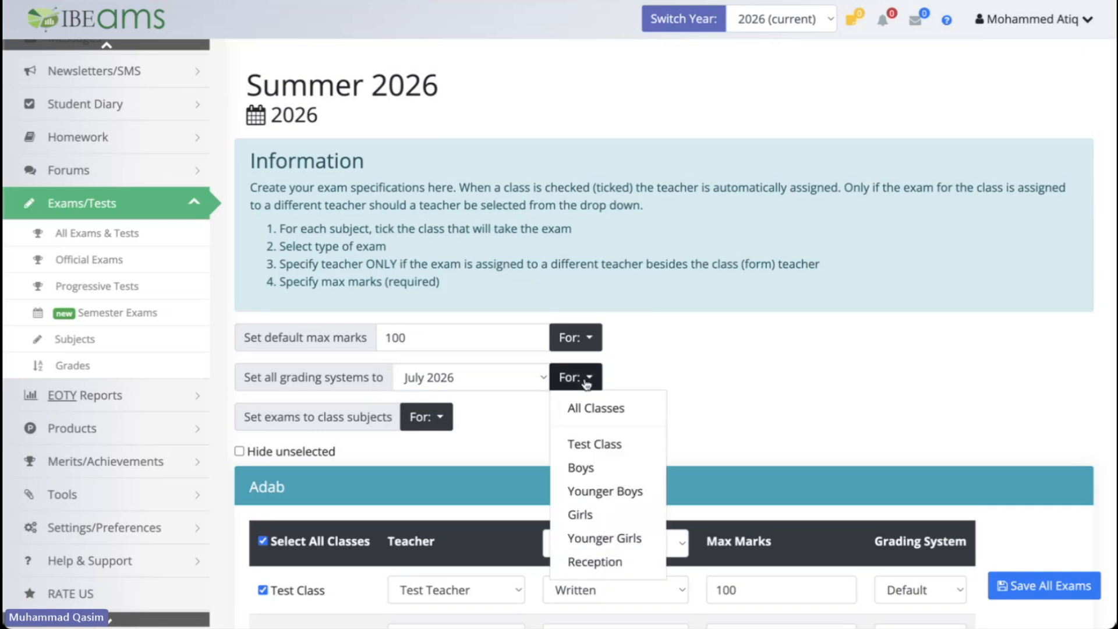
pyautogui.click(597, 408)
pyautogui.scroll(-6, 779, 410)
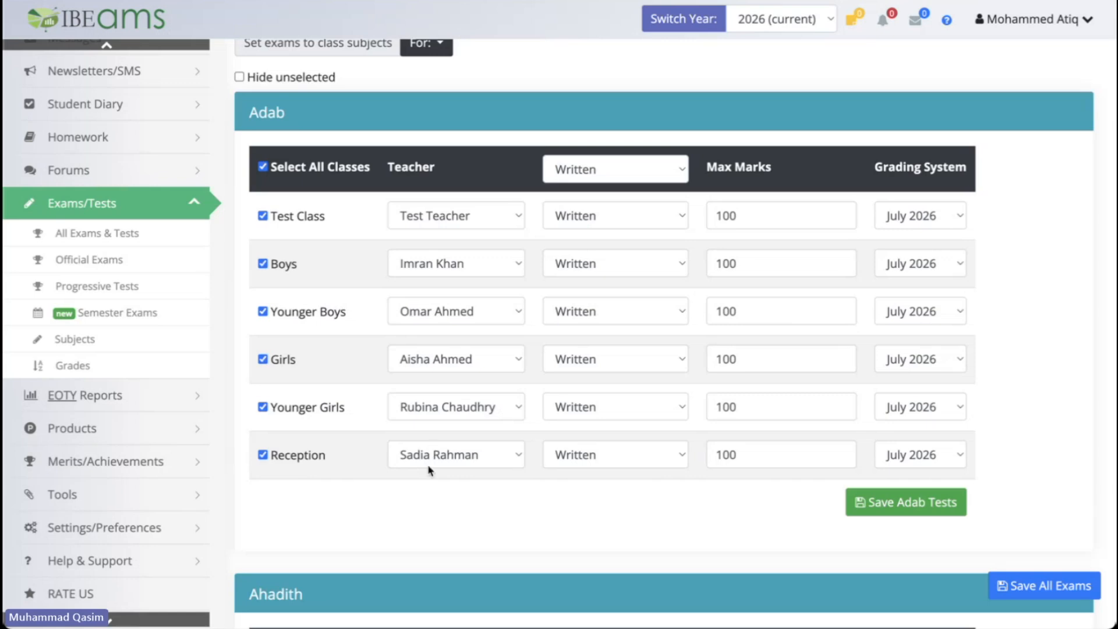
# Step: For Quran, assign the Girls class's teacher to Test Class, Test Teacher to Boys, and the Younger Girls class's teacher to Younger Boys
pyautogui.scroll(-20, 429, 470)
pyautogui.scroll(-20, 430, 469)
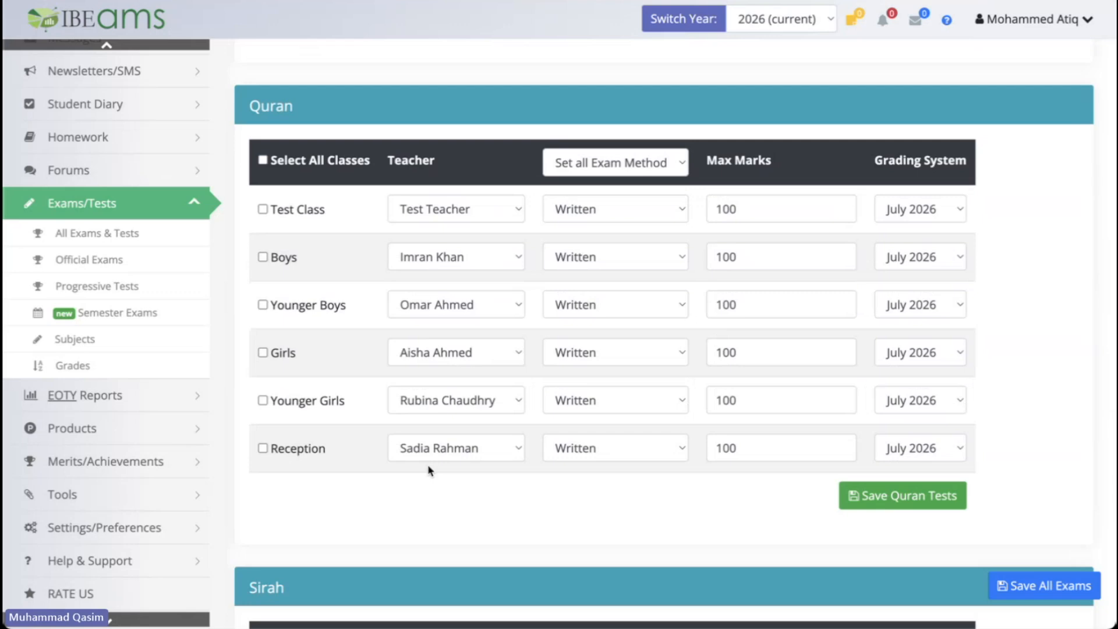
pyautogui.click(468, 214)
pyautogui.click(463, 230)
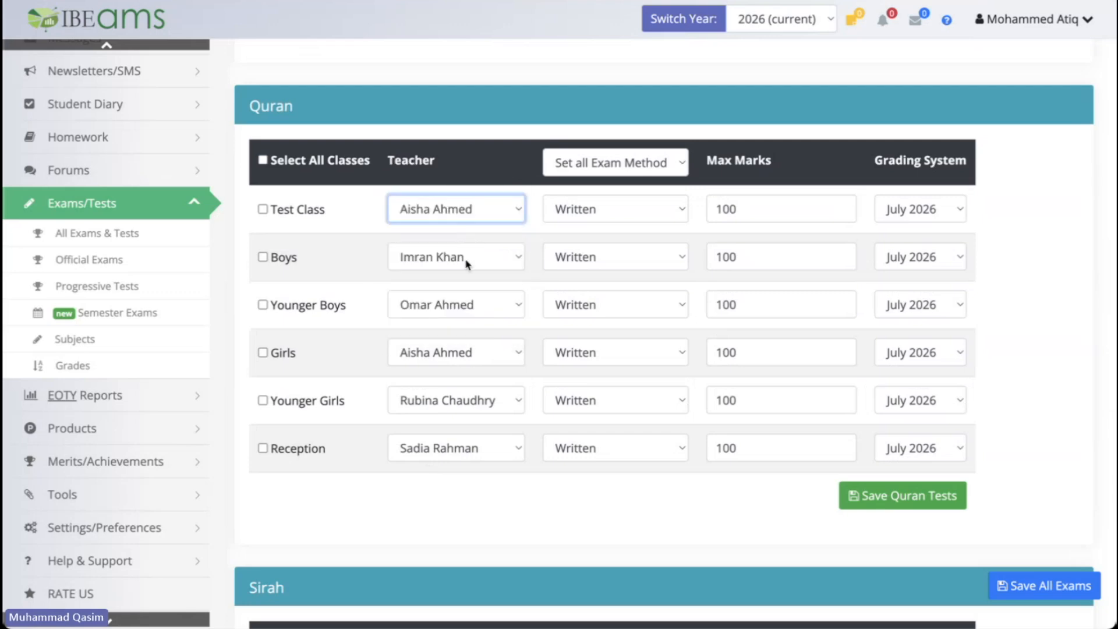
pyautogui.click(464, 260)
pyautogui.click(461, 221)
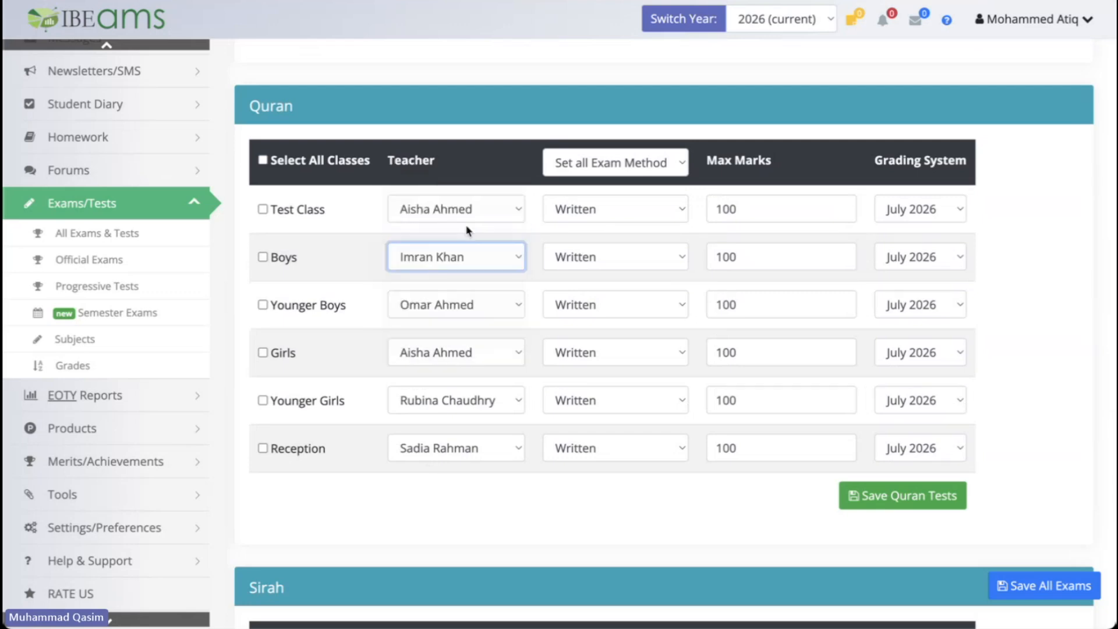
pyautogui.click(478, 313)
pyautogui.click(477, 346)
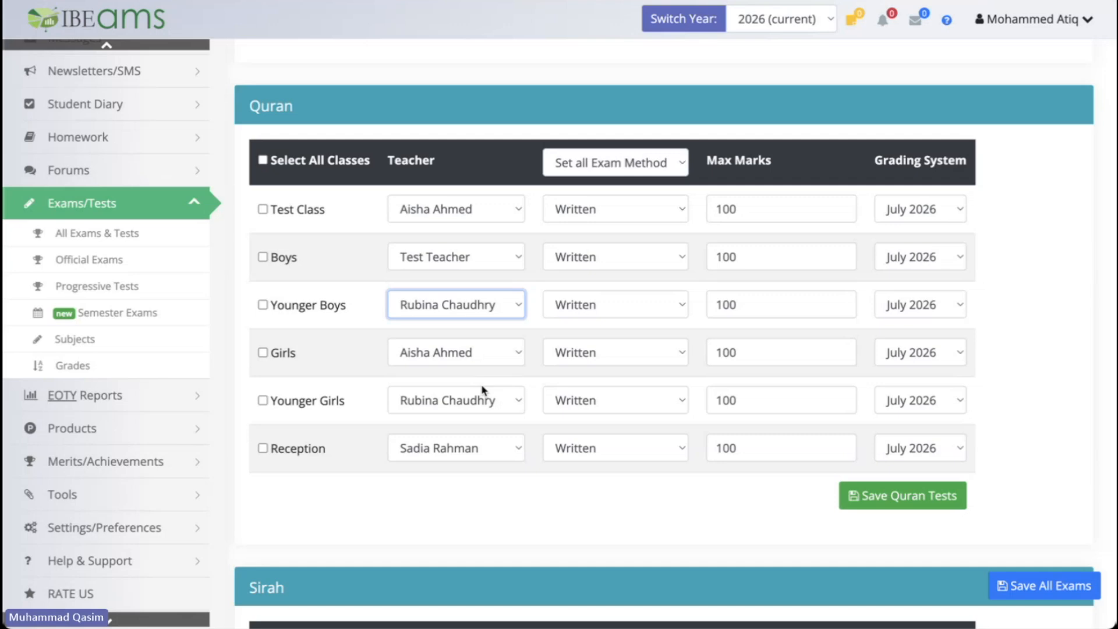
# Step: For Quran, assign Test Teacher to Test Class and give the Boys and Younger Boys classes their own class teachers
pyautogui.click(485, 207)
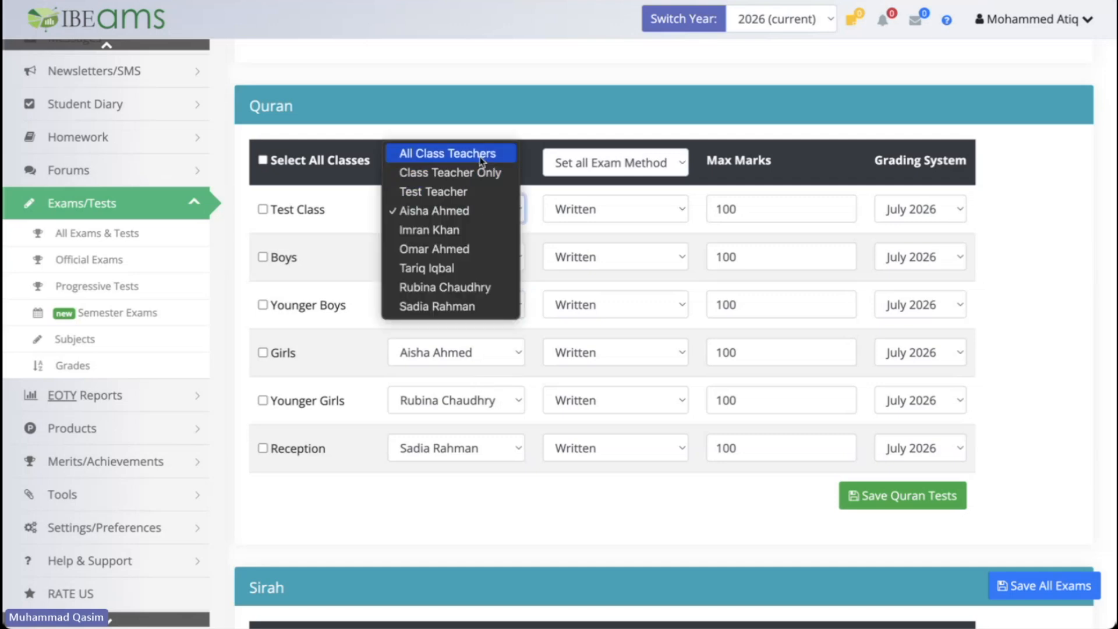
pyautogui.click(479, 172)
pyautogui.click(469, 212)
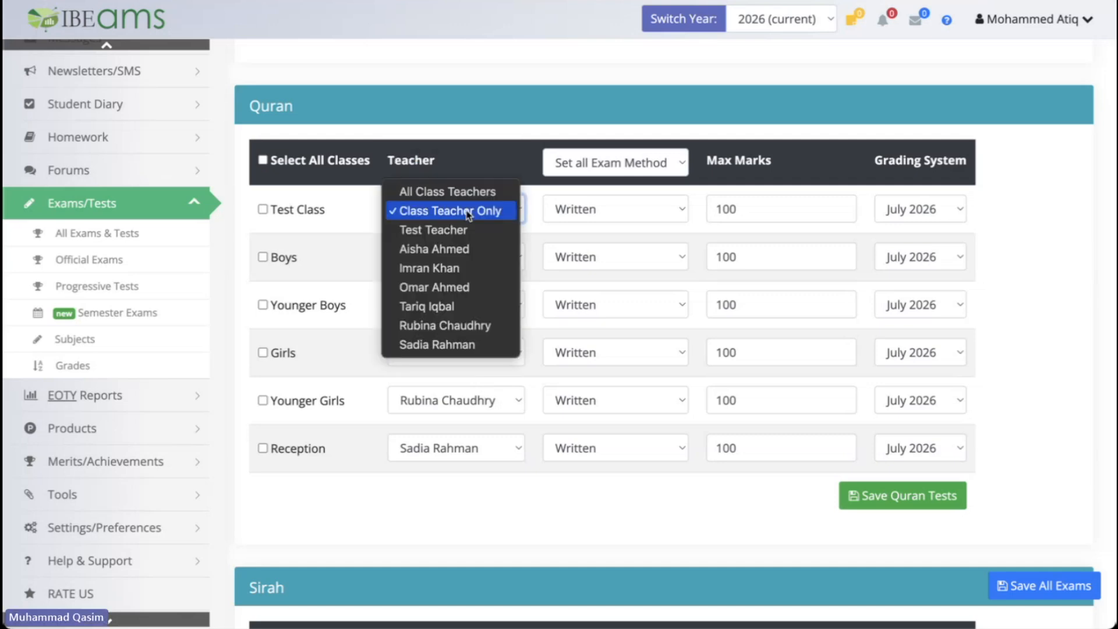
pyautogui.click(466, 236)
pyautogui.click(469, 261)
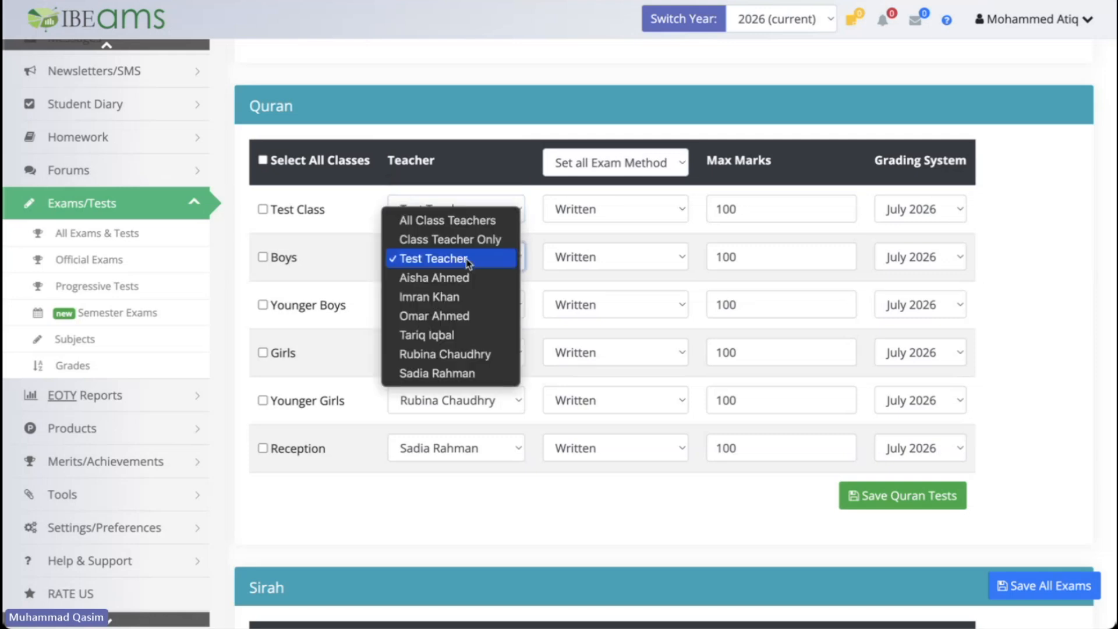
pyautogui.click(466, 296)
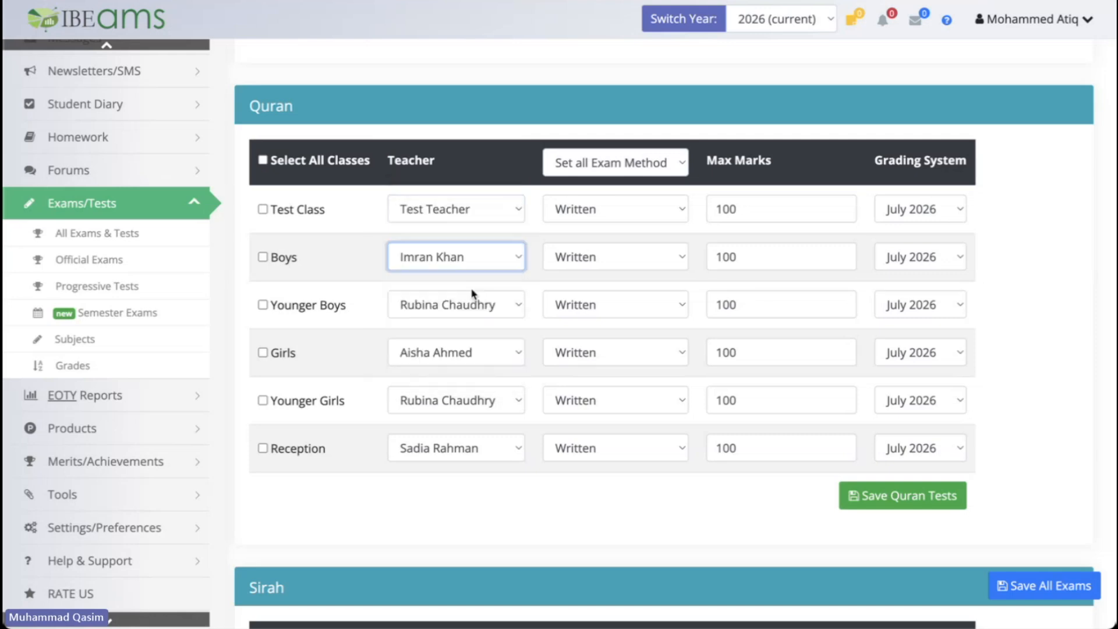
pyautogui.click(487, 313)
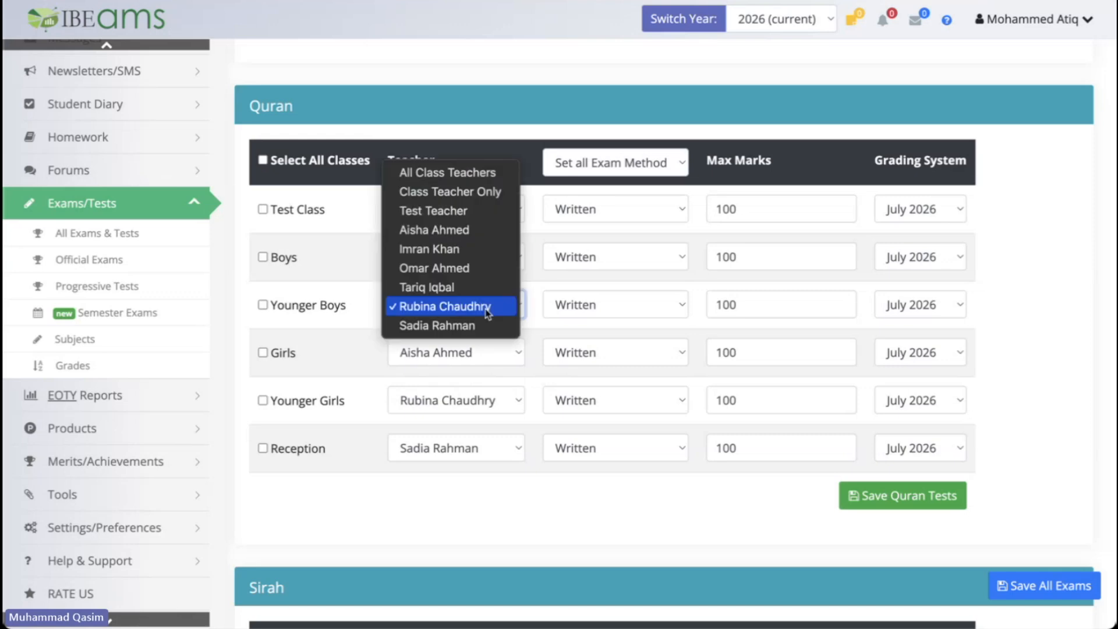
pyautogui.click(368, 310)
pyautogui.click(423, 310)
pyautogui.click(432, 268)
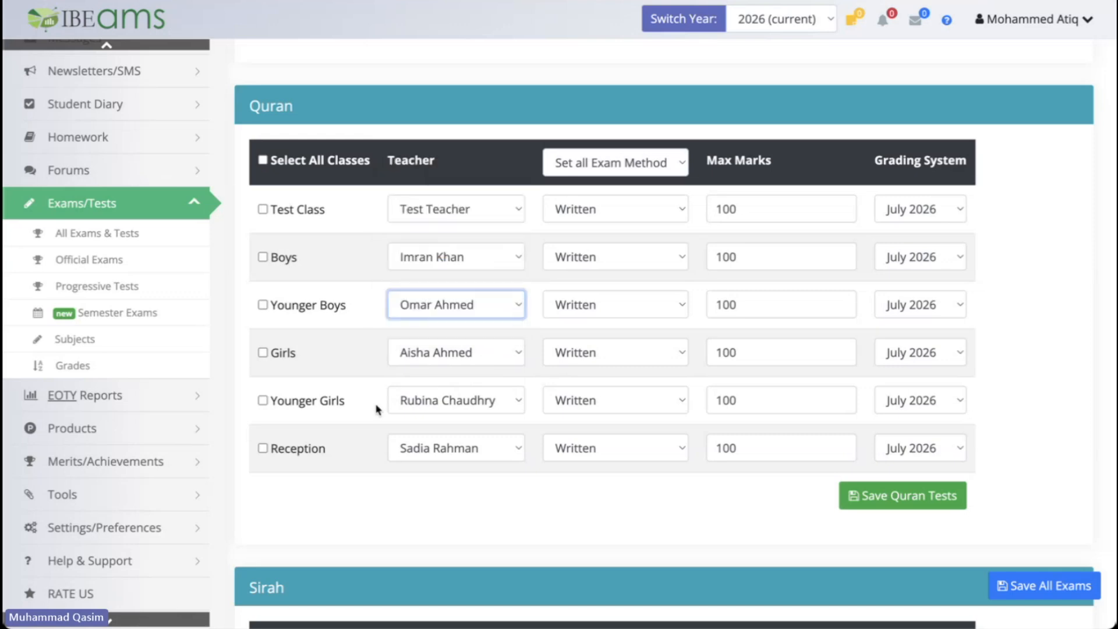
# Step: Include all classes in the Ahadith exam
pyautogui.scroll(1, 377, 408)
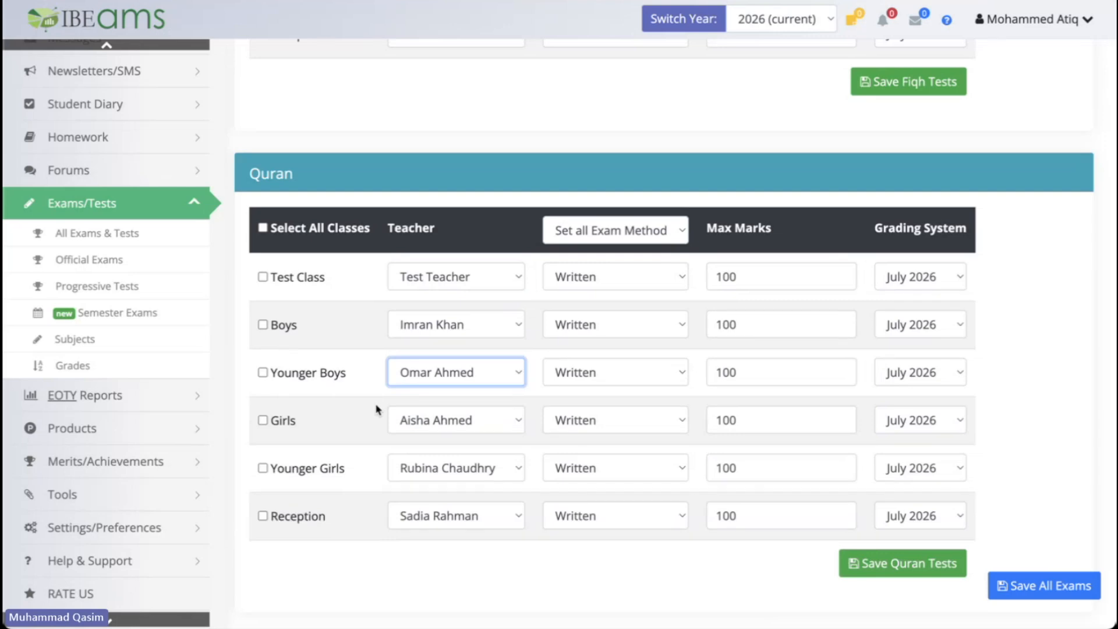
pyautogui.scroll(20, 376, 410)
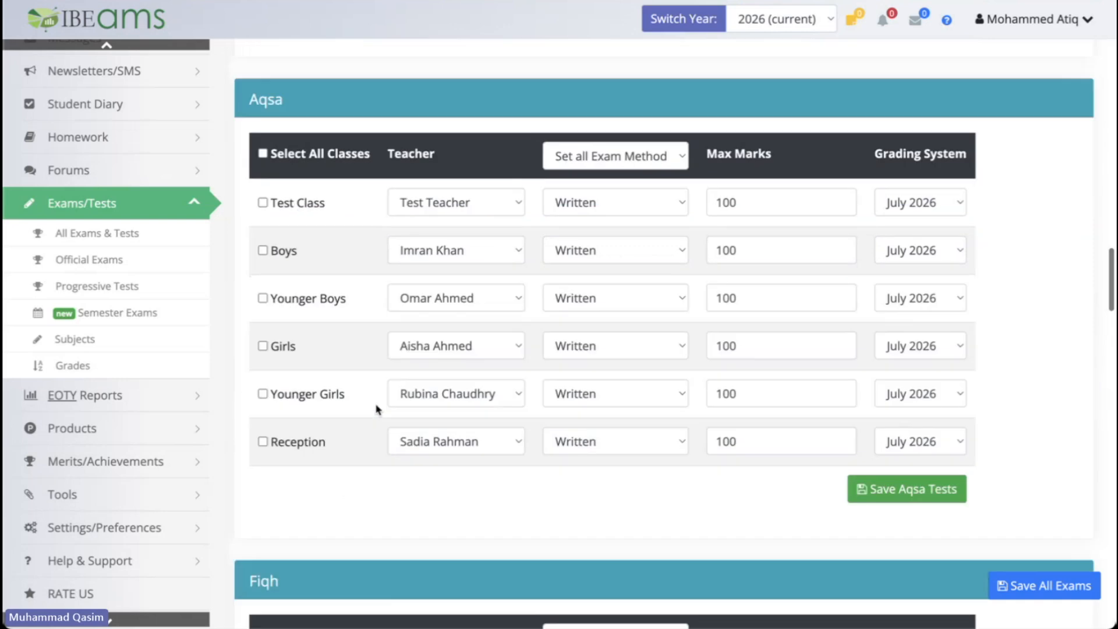
pyautogui.scroll(11, 375, 409)
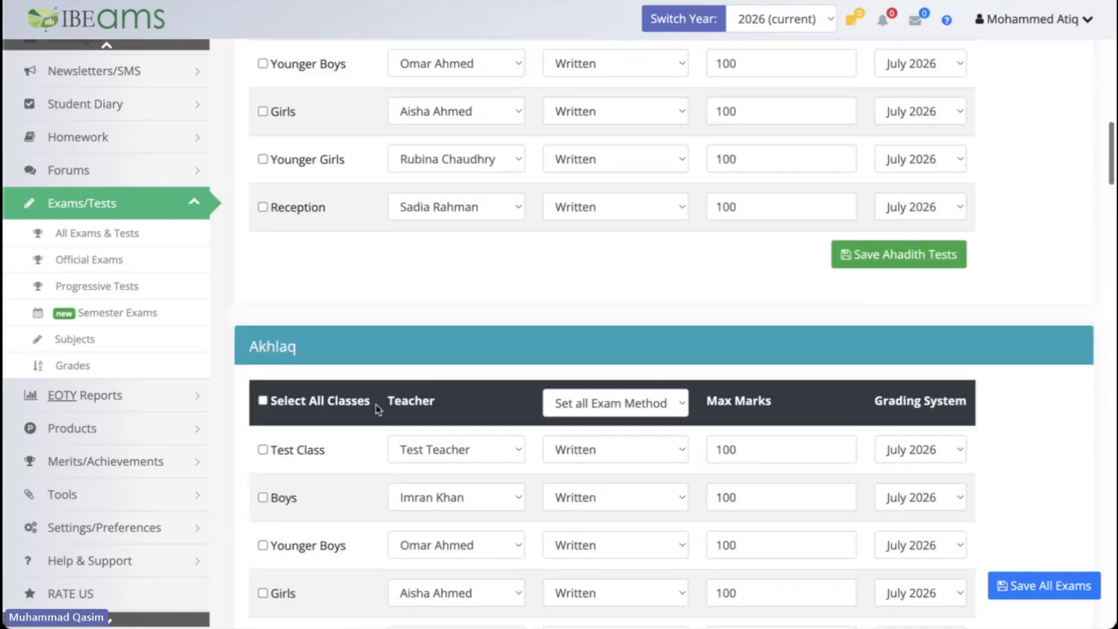
pyautogui.scroll(5, 376, 409)
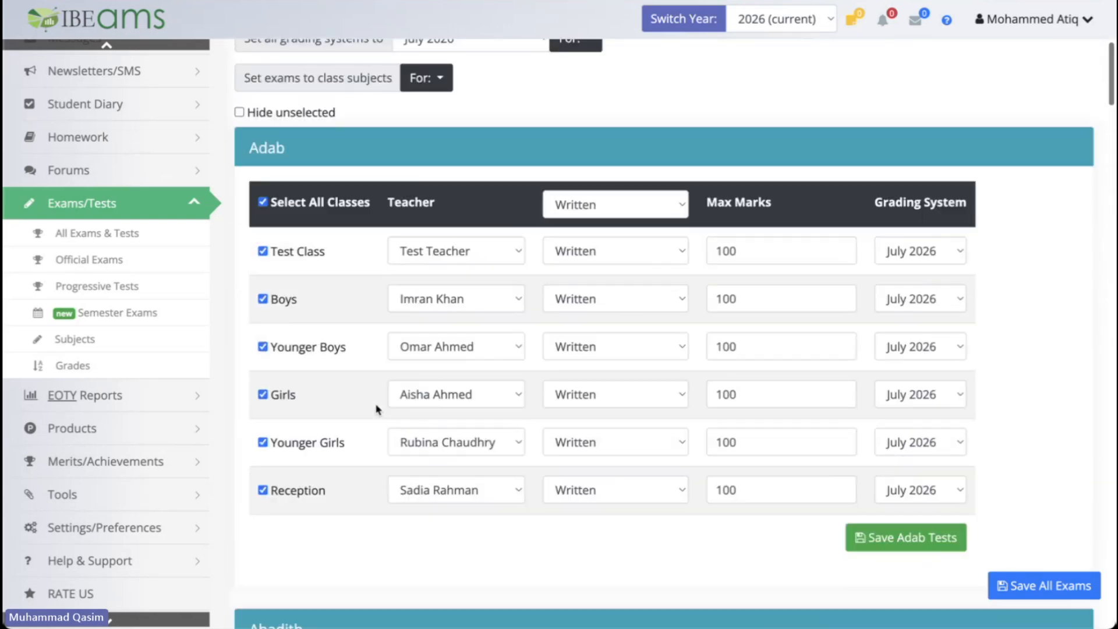
pyautogui.scroll(1, 378, 408)
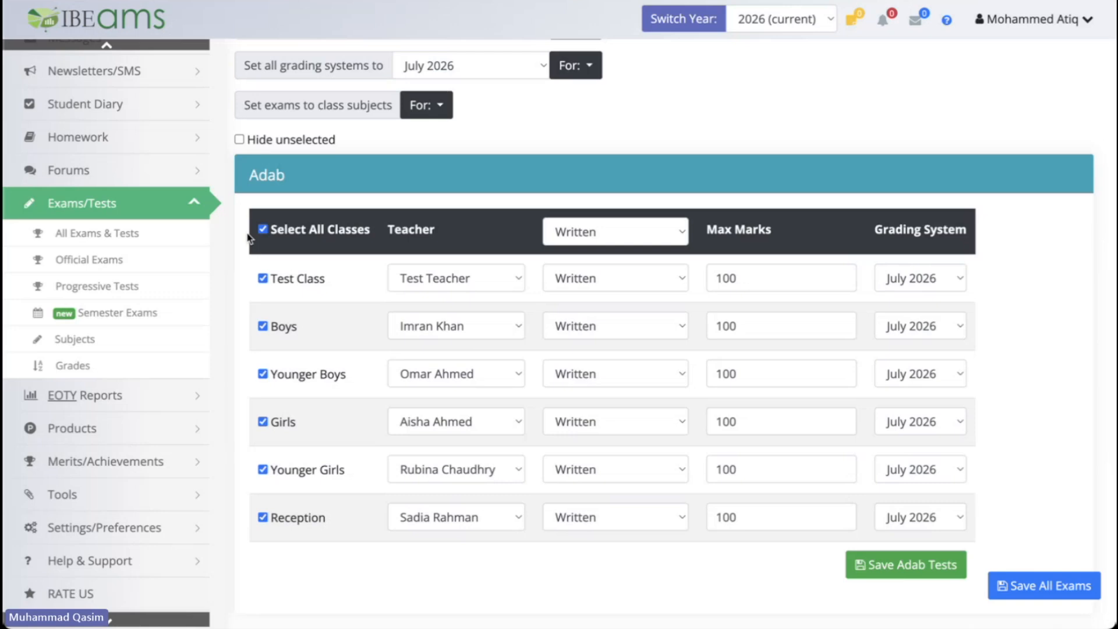
pyautogui.scroll(-8, 312, 291)
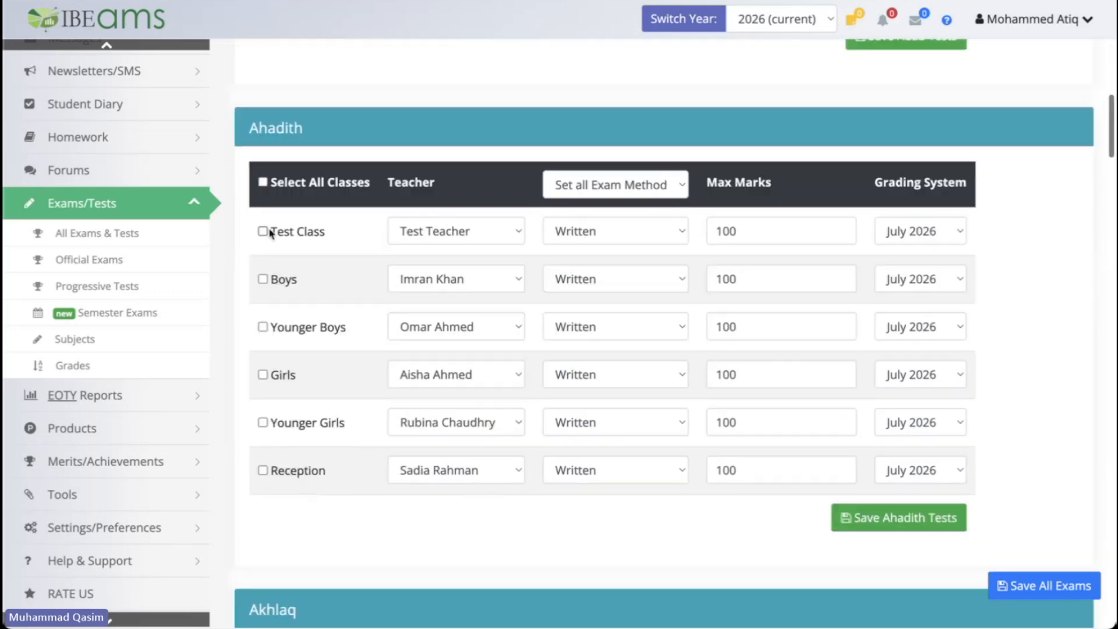
pyautogui.click(262, 231)
pyautogui.click(263, 279)
pyautogui.click(262, 182)
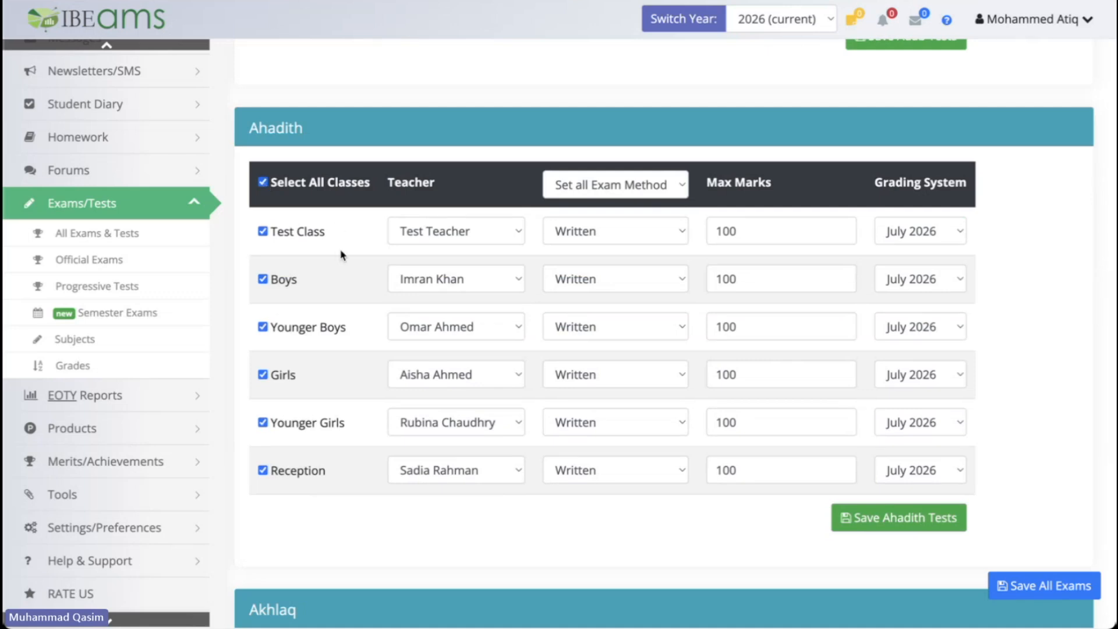
# Step: Include all classes in the Akhlaq and Aqaid exams
pyautogui.scroll(-1, 343, 255)
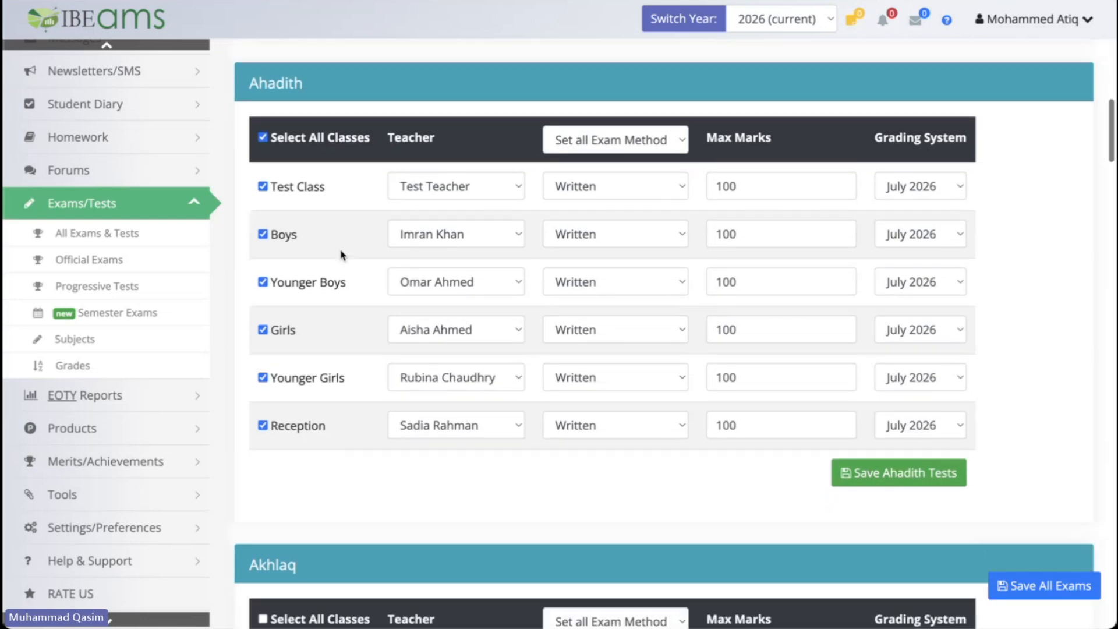
pyautogui.scroll(-6, 342, 255)
pyautogui.click(263, 272)
pyautogui.scroll(-6, 325, 280)
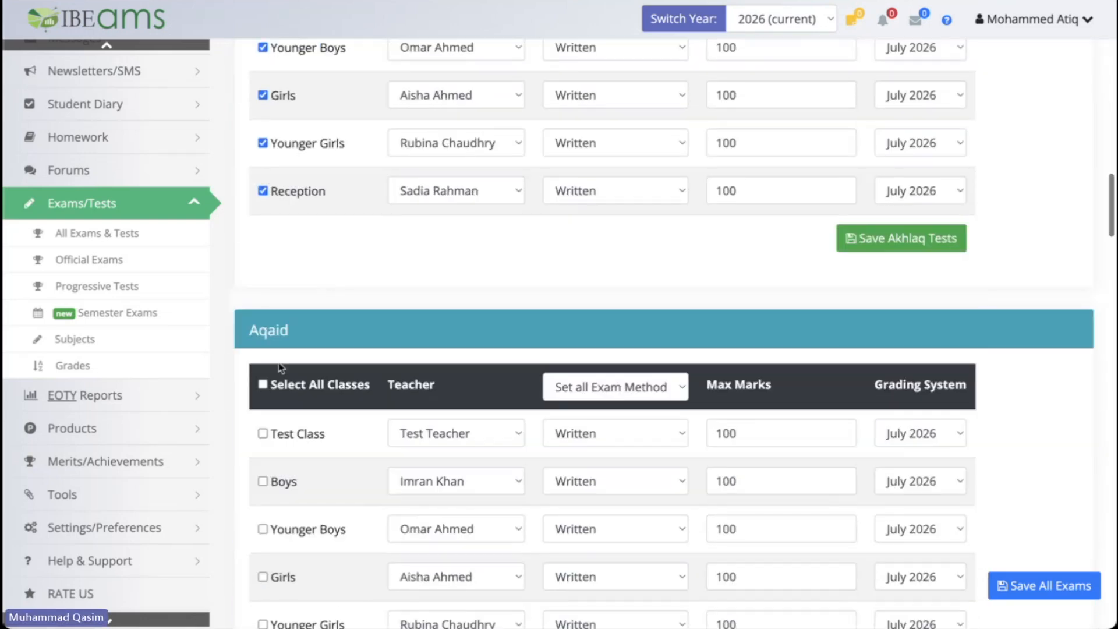
pyautogui.click(263, 385)
pyautogui.scroll(-3, 353, 394)
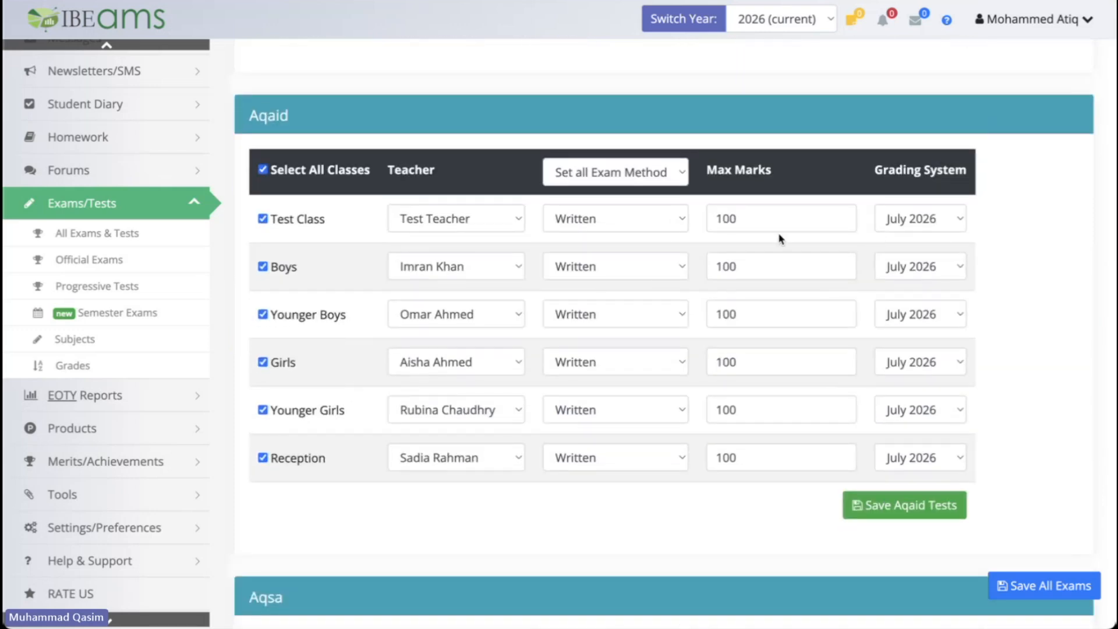
# Step: Include all classes in the Aqsa exam and set their exam method to Oral
pyautogui.scroll(-7, 329, 279)
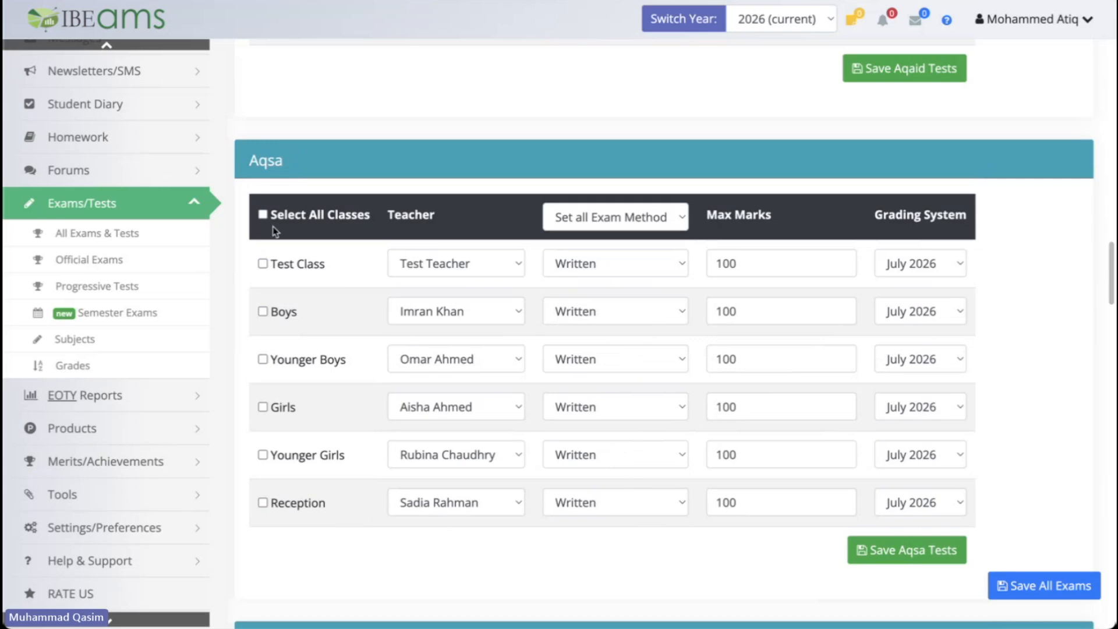
pyautogui.click(263, 215)
pyautogui.click(676, 224)
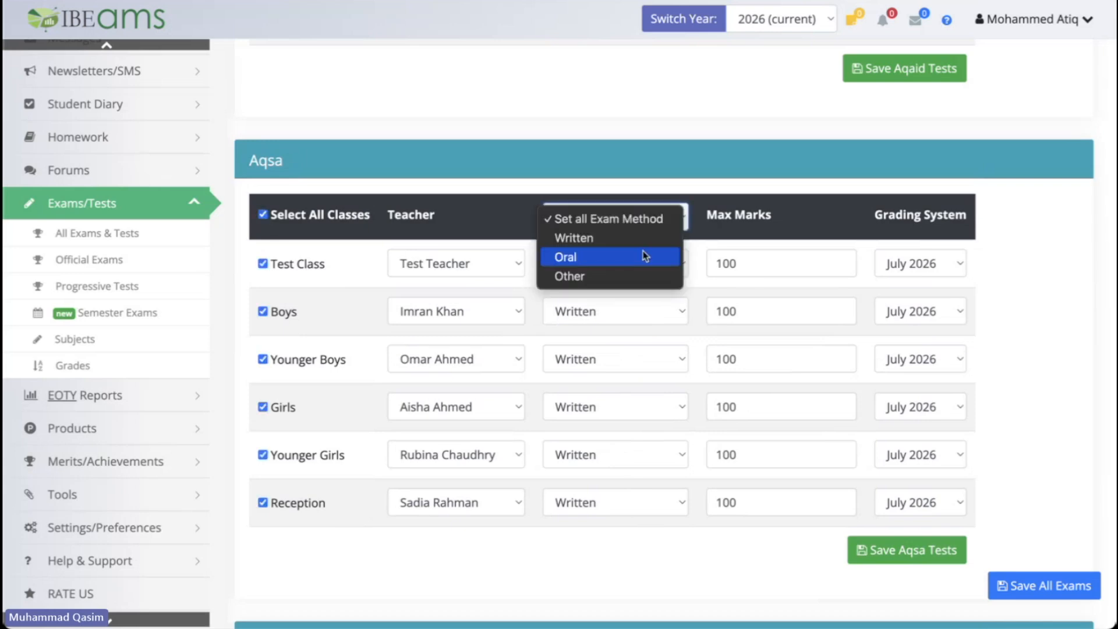
pyautogui.click(644, 252)
# Step: Include all classes in the Fiqh exam
pyautogui.scroll(-5, 640, 252)
pyautogui.scroll(-4, 635, 251)
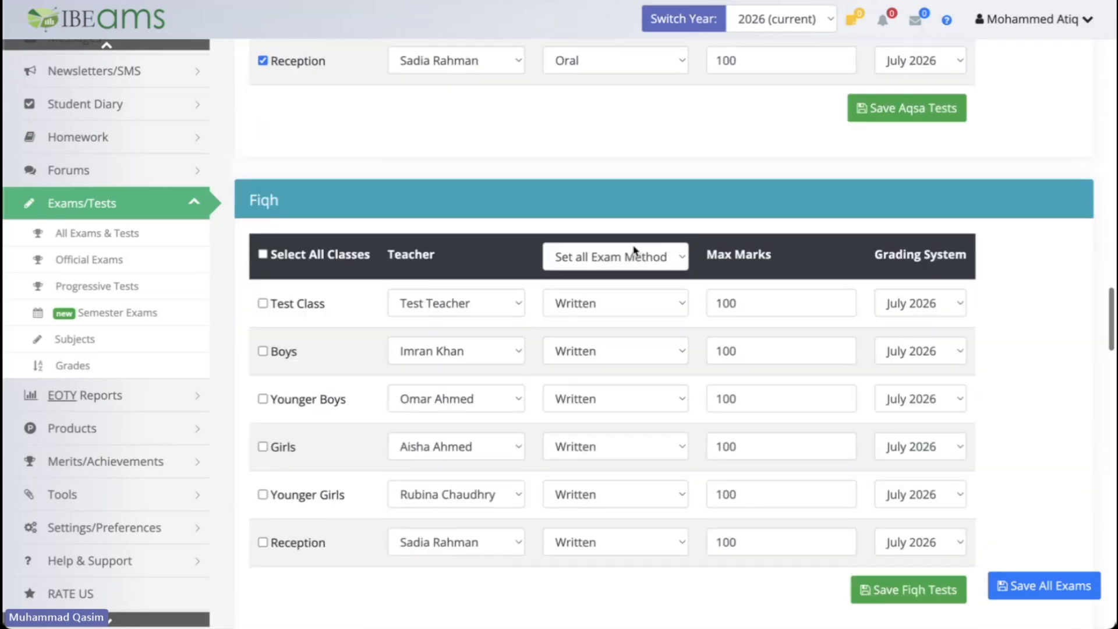
pyautogui.click(263, 170)
# Step: Include all Quran classes with the Oral exam method, and include all classes in the Sirah exam
pyautogui.scroll(-5, 284, 295)
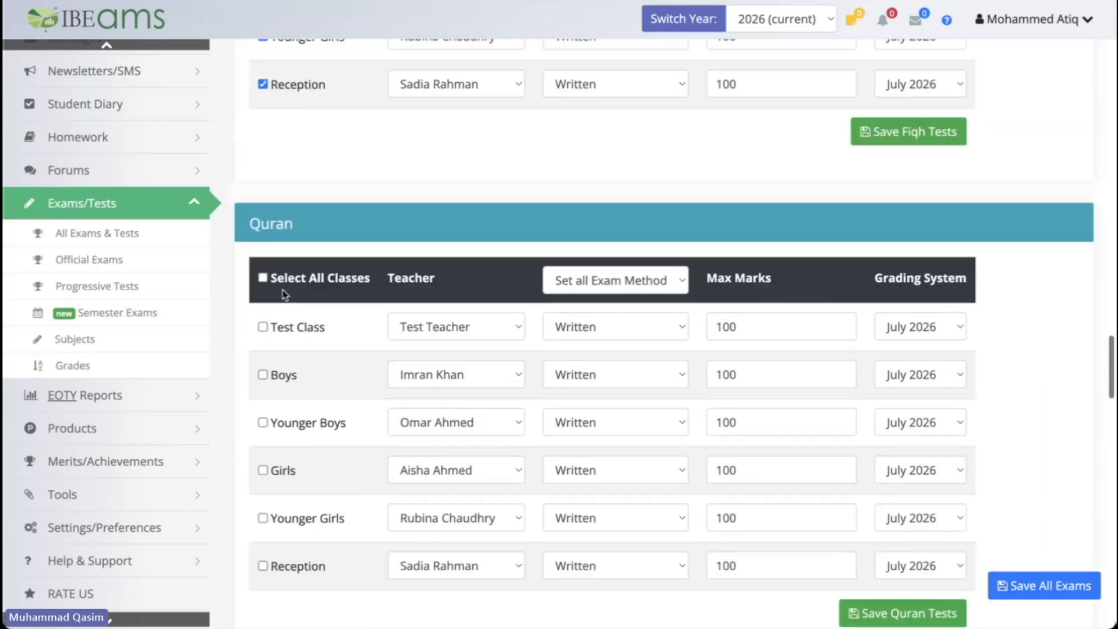
pyautogui.click(262, 277)
pyautogui.click(627, 284)
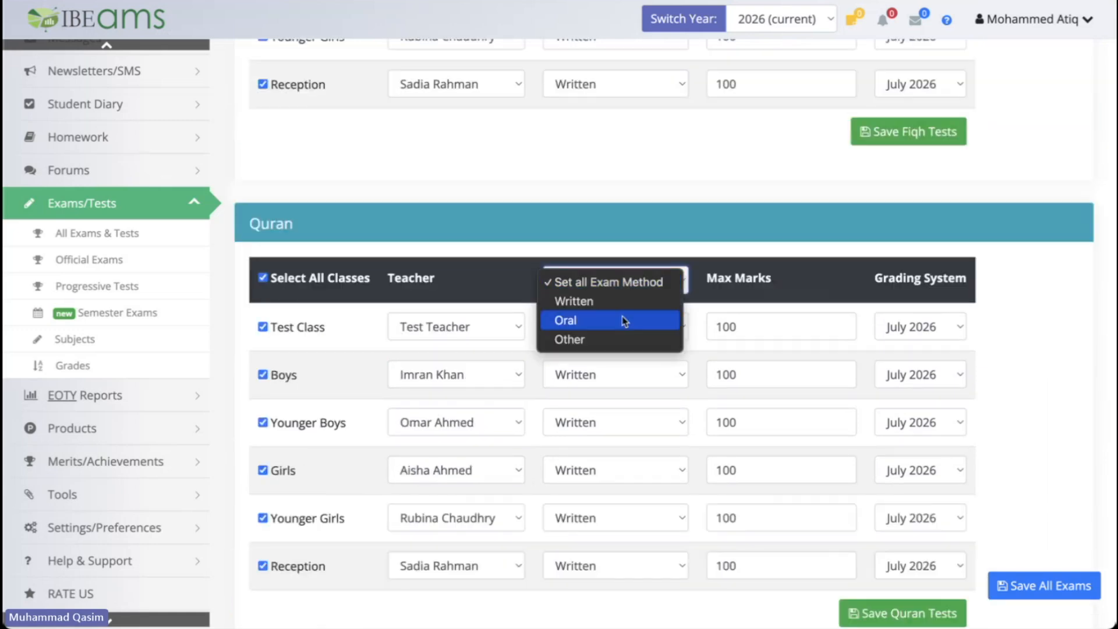
pyautogui.click(577, 321)
pyautogui.scroll(-7, 492, 358)
pyautogui.click(262, 335)
# Step: Include all classes in the Surah and Dua exam and set their exam method to Oral
pyautogui.scroll(-6, 512, 384)
pyautogui.scroll(-5, 481, 413)
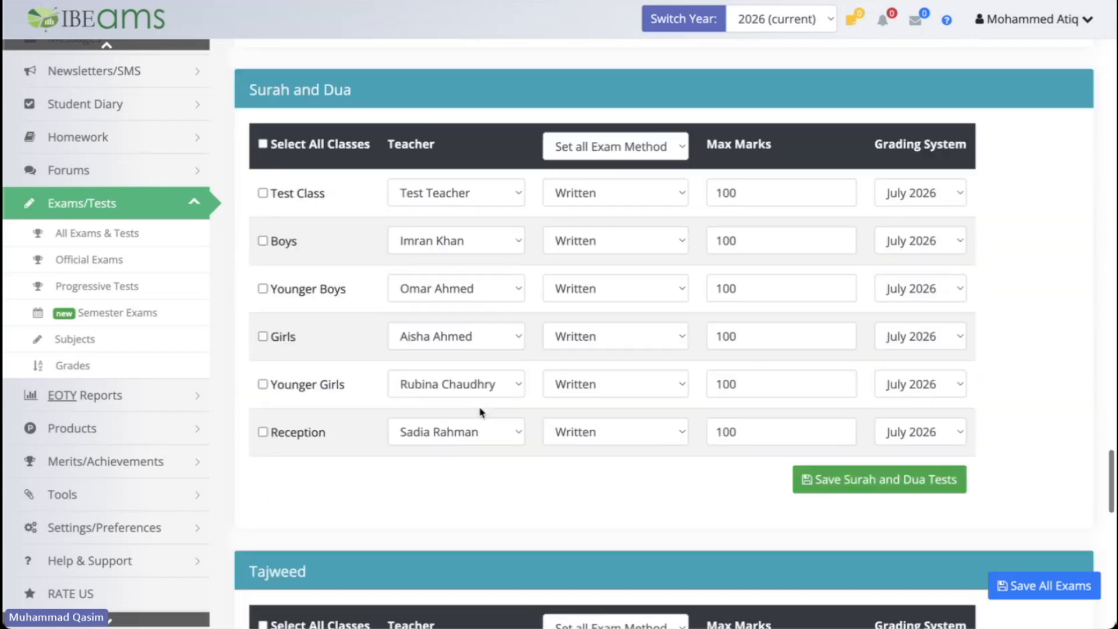
pyautogui.click(262, 115)
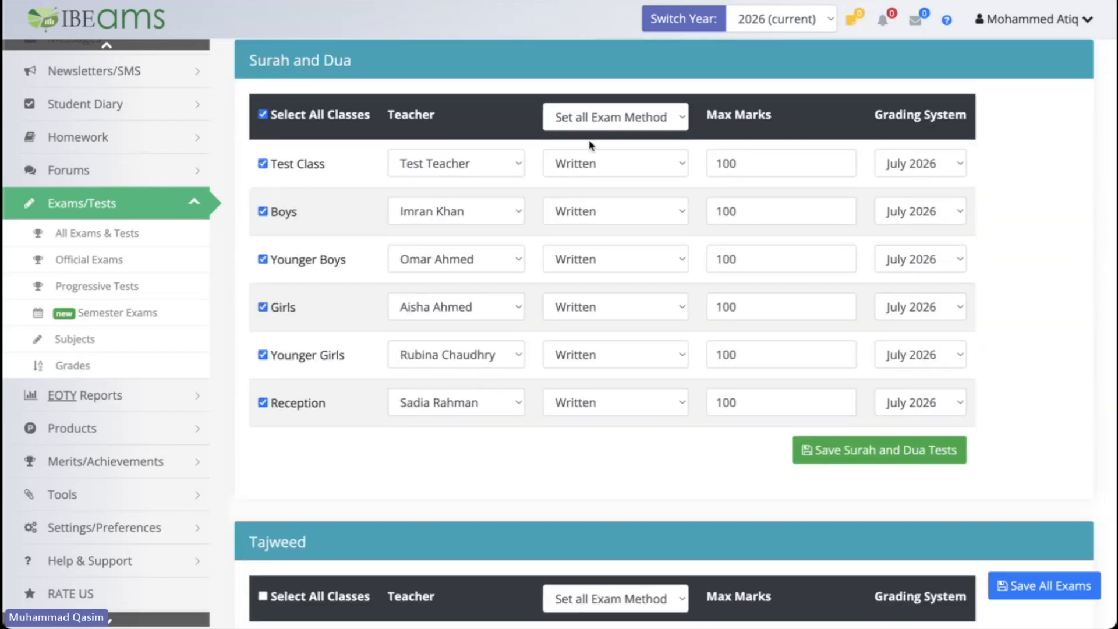
pyautogui.click(594, 117)
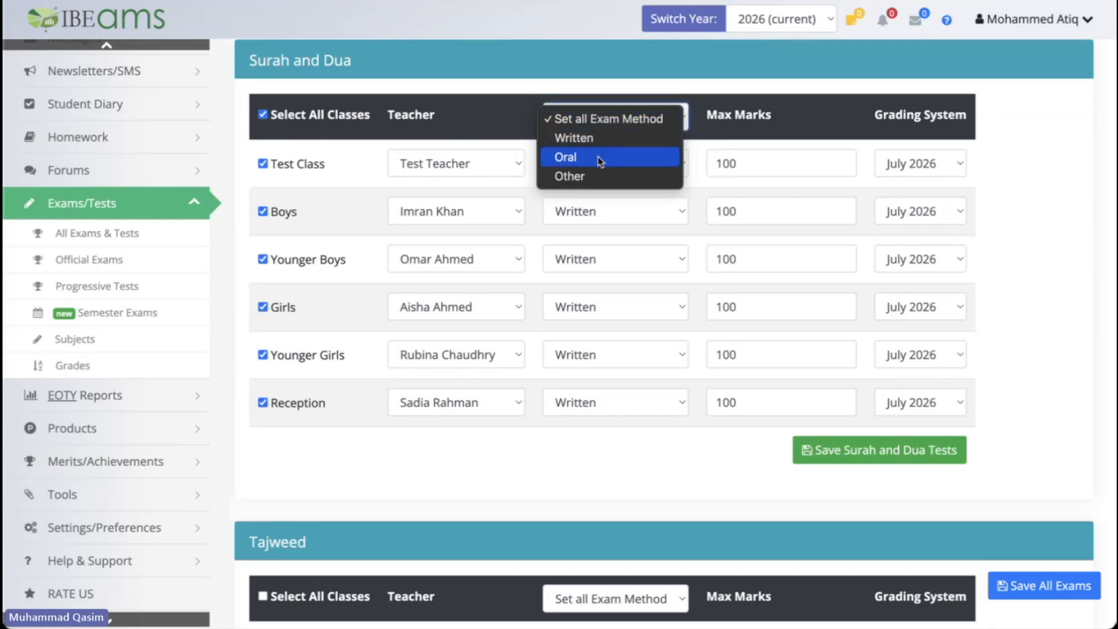
pyautogui.click(600, 156)
# Step: Include all Tajweed classes with the Oral exam method, and include all classes in the Tarikh exam
pyautogui.scroll(-6, 387, 424)
pyautogui.click(263, 222)
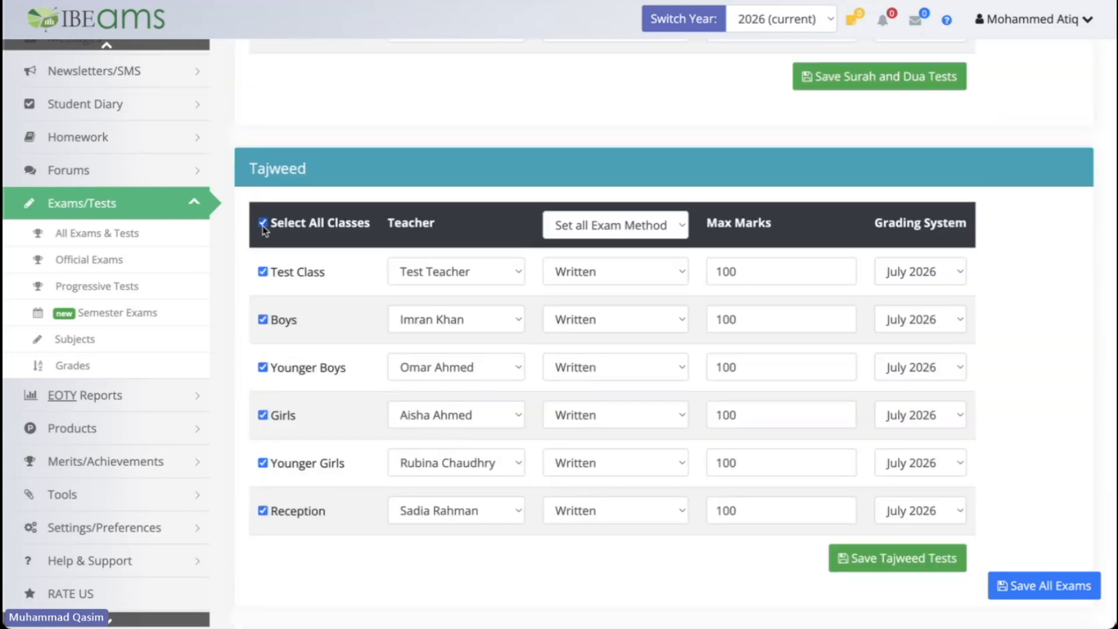
pyautogui.click(593, 233)
pyautogui.click(589, 266)
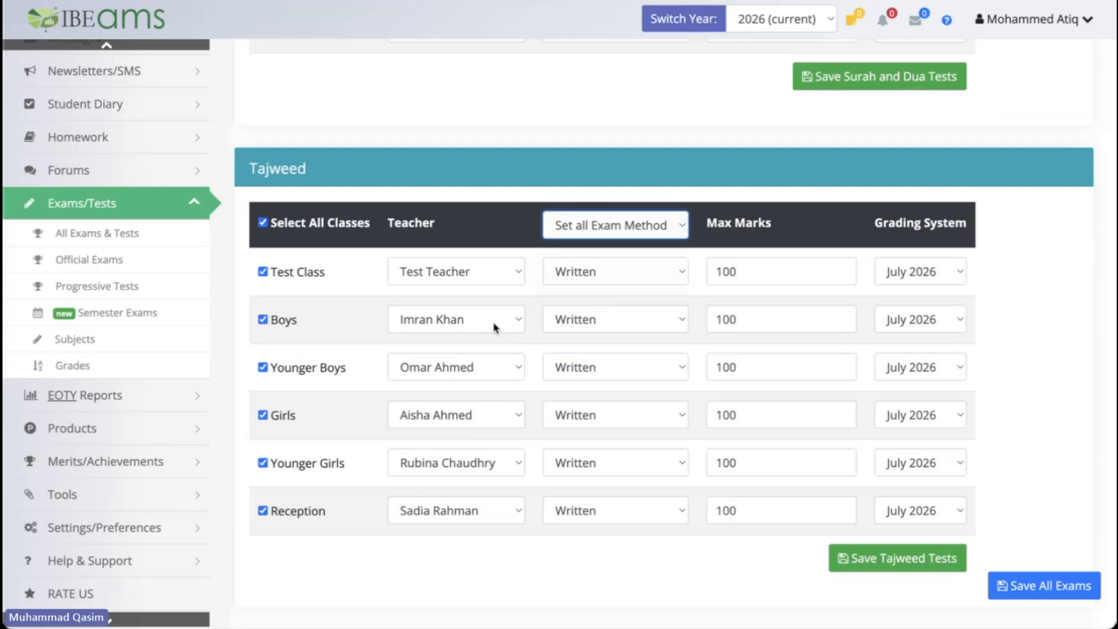
pyautogui.scroll(-5, 463, 364)
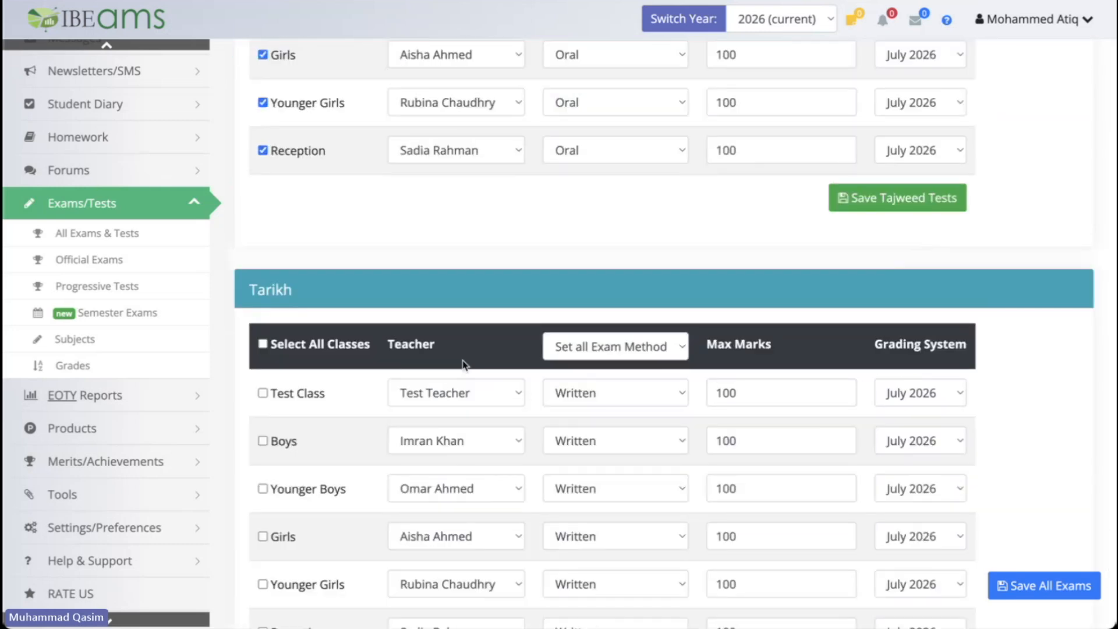
pyautogui.click(262, 344)
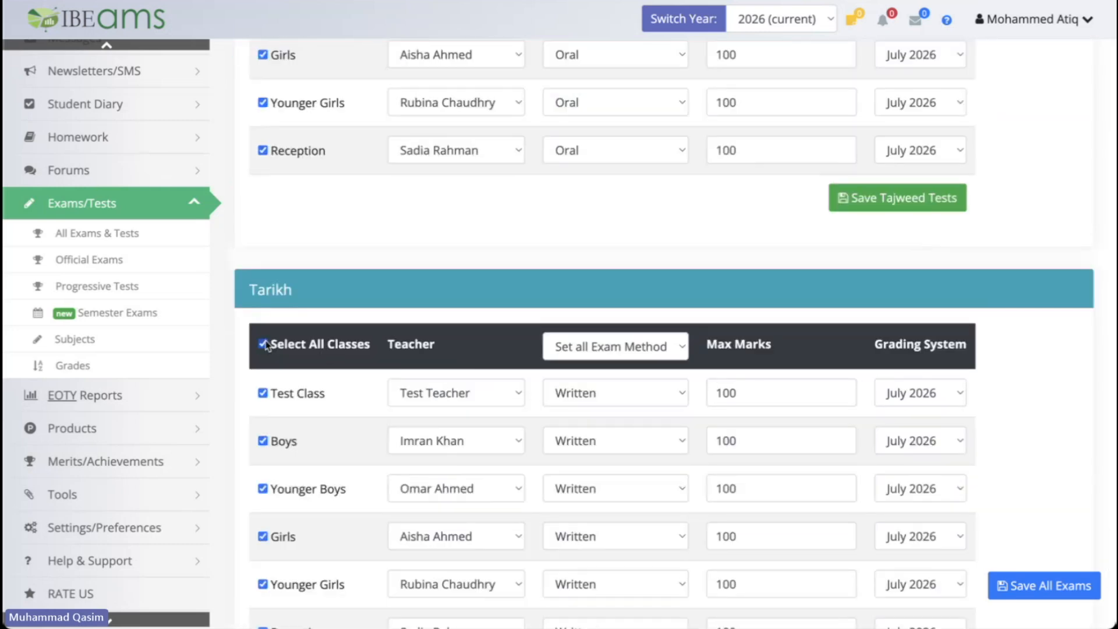
# Step: Save the exams of all subjects together and dismiss the save summary
pyautogui.scroll(10, 728, 230)
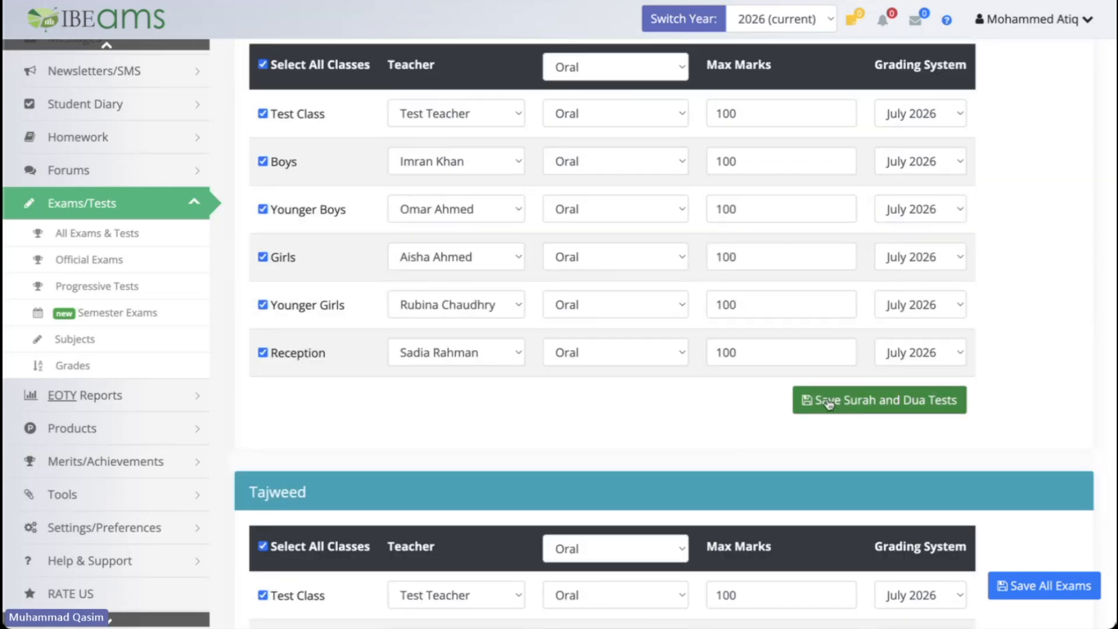
pyautogui.scroll(5, 925, 426)
pyautogui.scroll(-20, 925, 426)
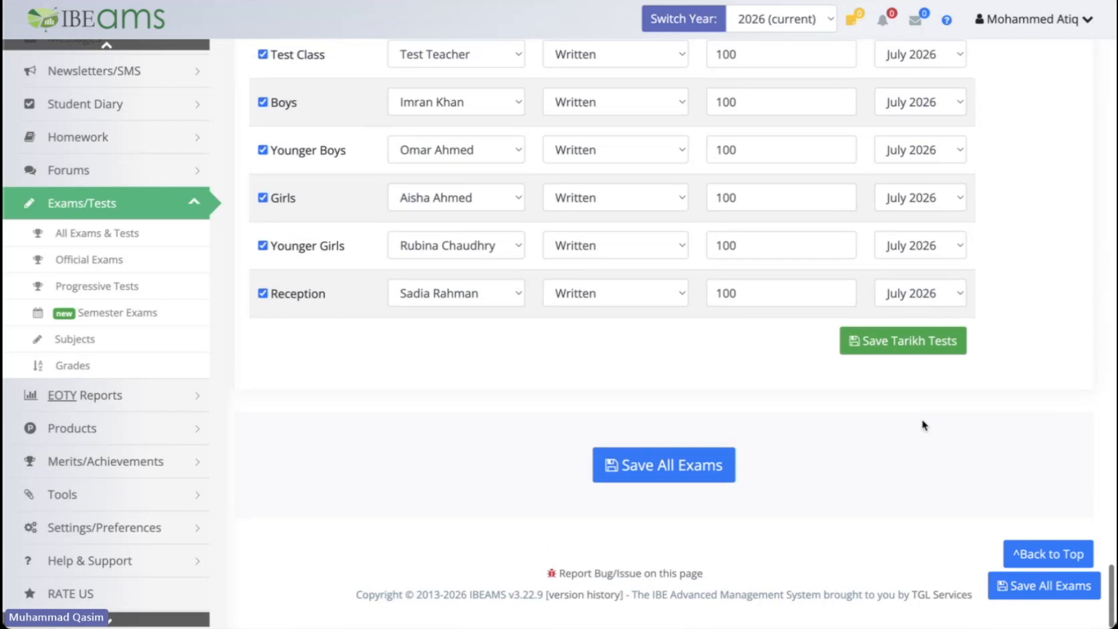
pyautogui.scroll(2, 856, 417)
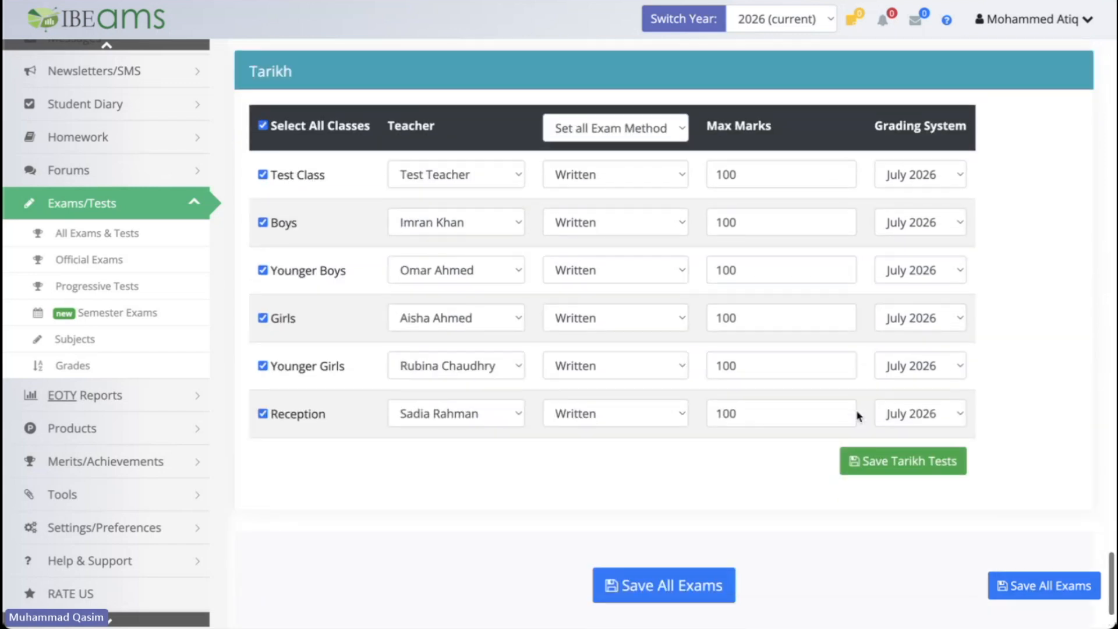
pyautogui.scroll(-1, 857, 416)
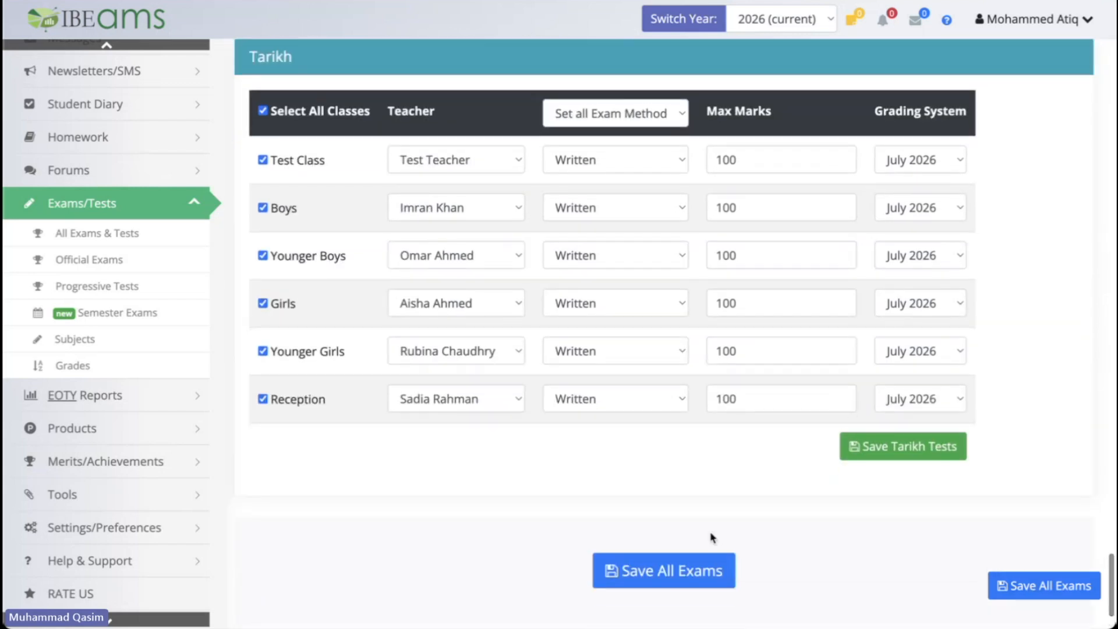
pyautogui.click(667, 574)
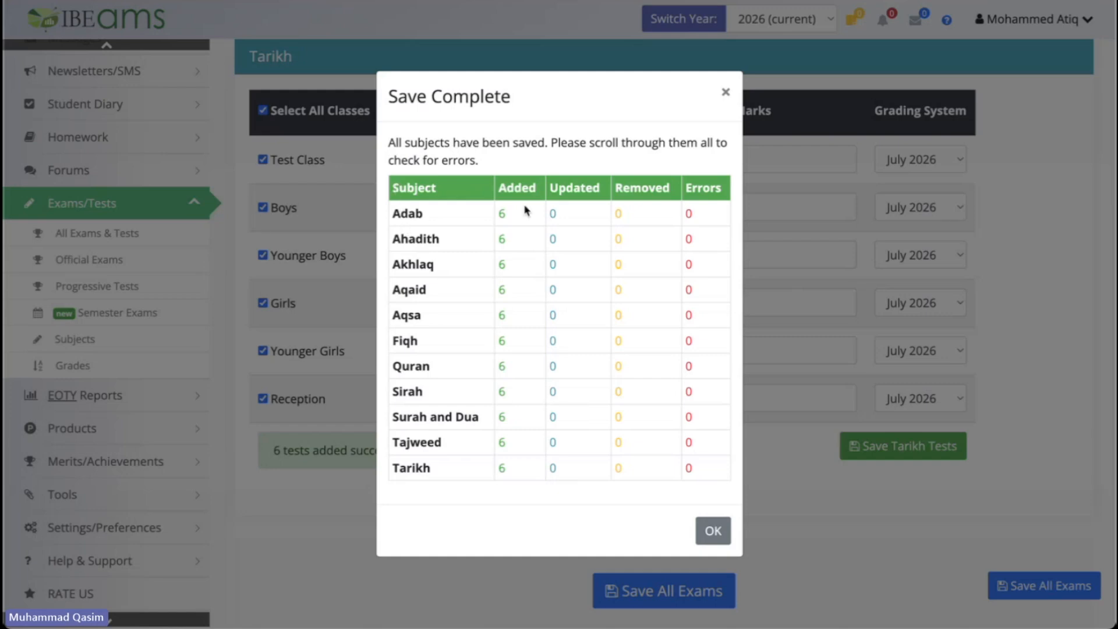
pyautogui.click(714, 531)
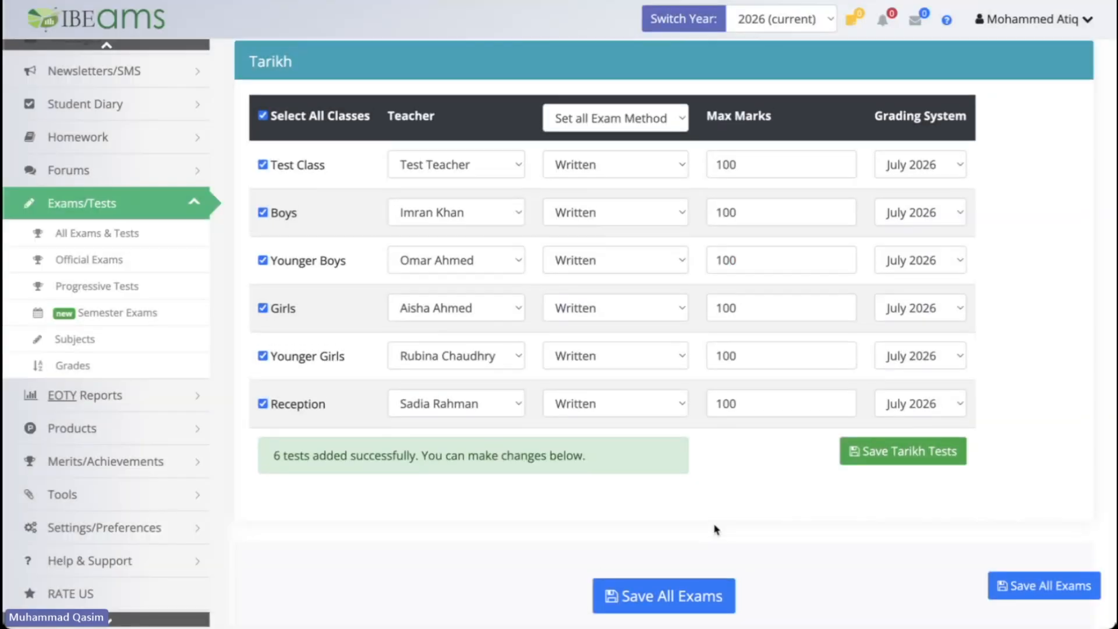
pyautogui.scroll(20, 715, 530)
pyautogui.scroll(20, 716, 530)
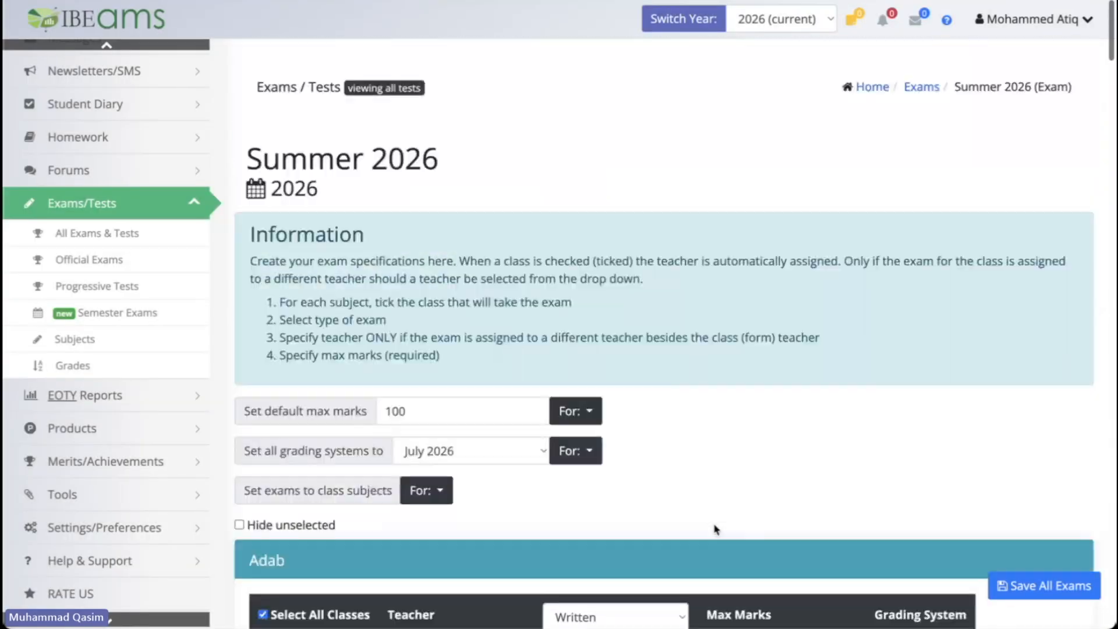
# Step: Open the list of all exams and tests and review the classes and subjects under the Summer 2026 exam
pyautogui.scroll(-5, 715, 529)
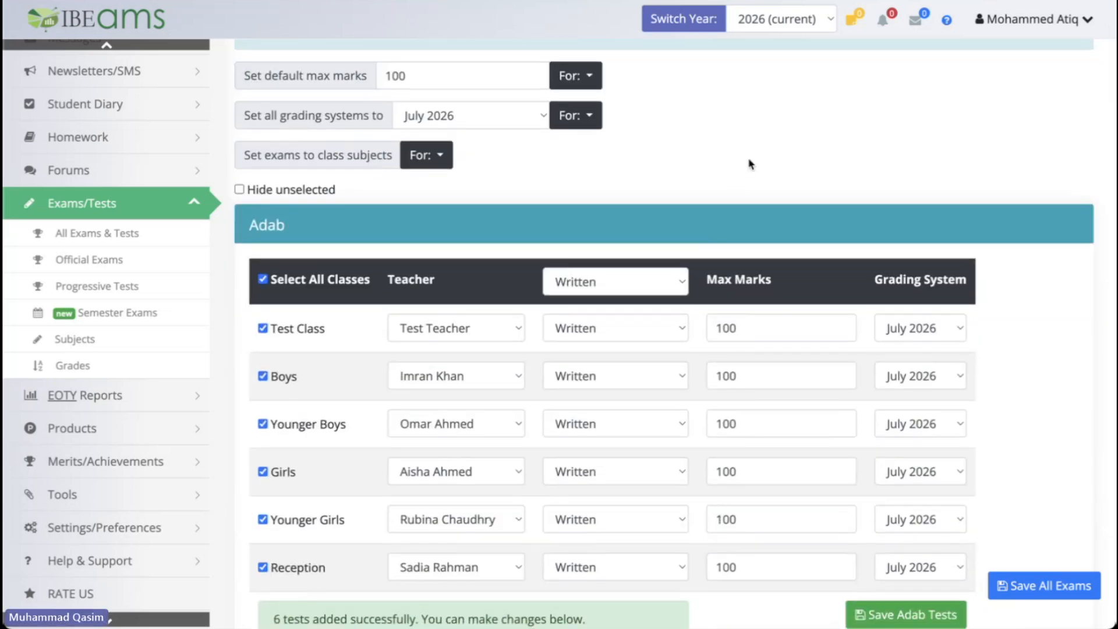
pyautogui.scroll(2, 750, 164)
pyautogui.scroll(2, 117, 142)
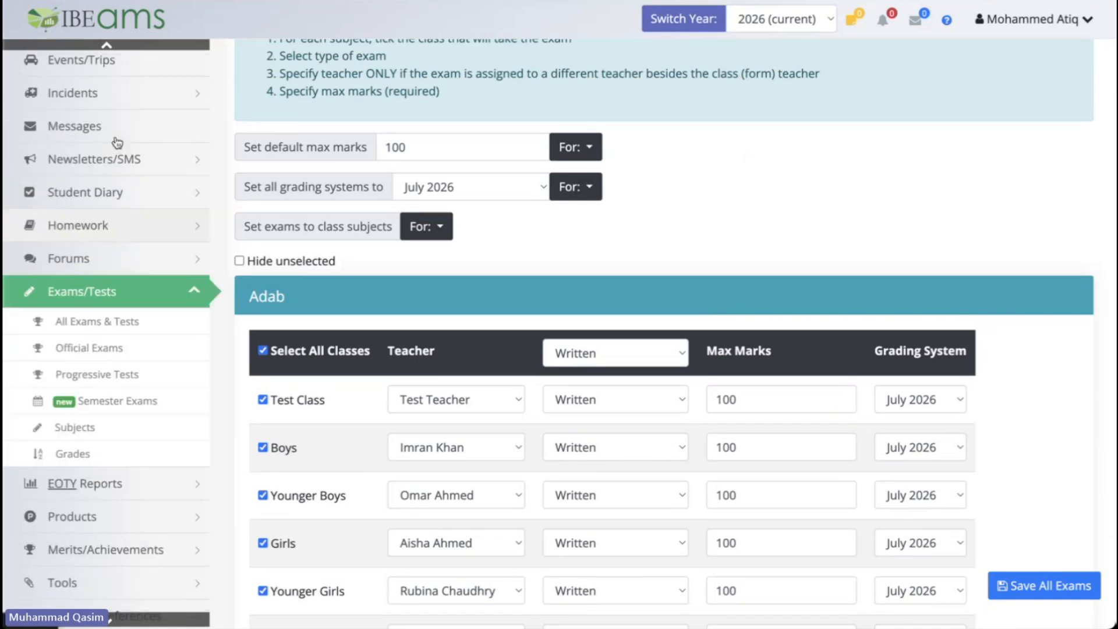
pyautogui.scroll(2, 117, 142)
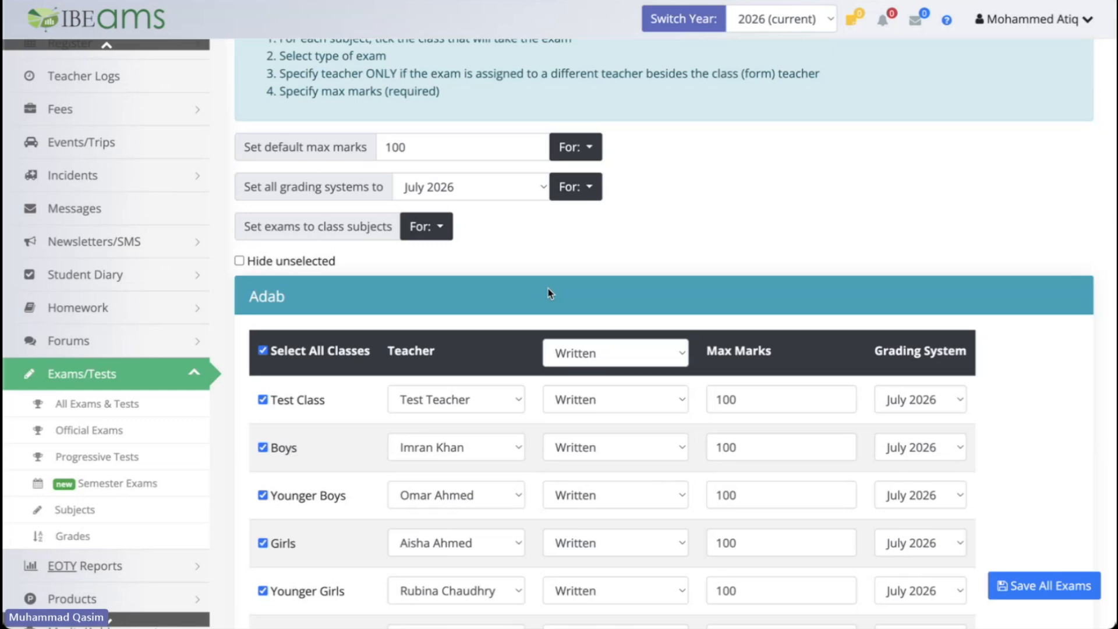
pyautogui.click(109, 408)
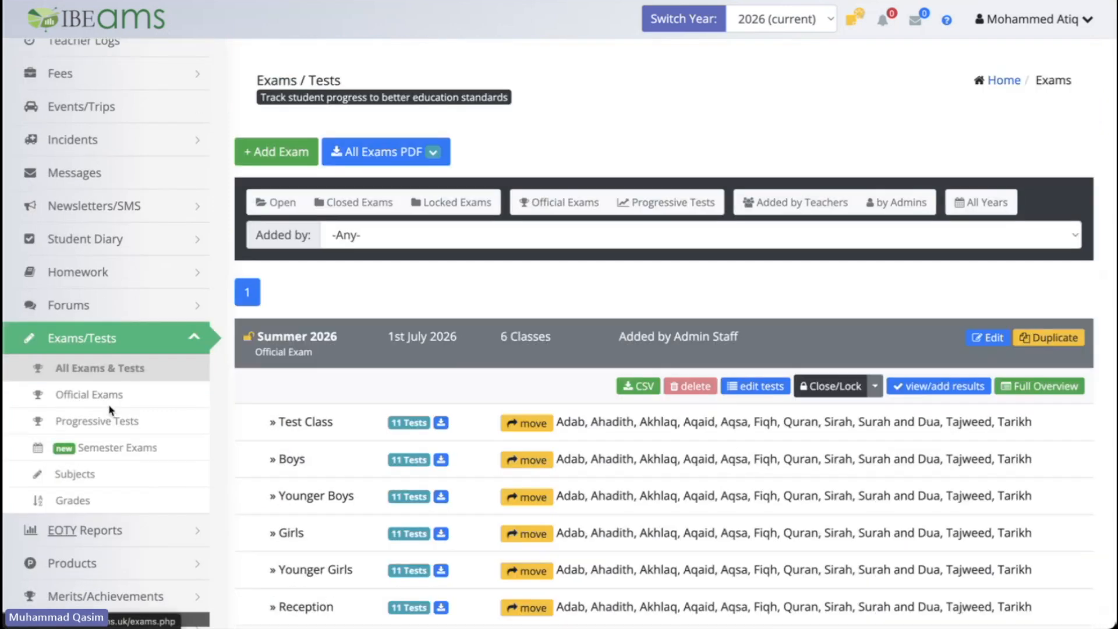
pyautogui.scroll(-3, 479, 351)
pyautogui.scroll(1, 479, 352)
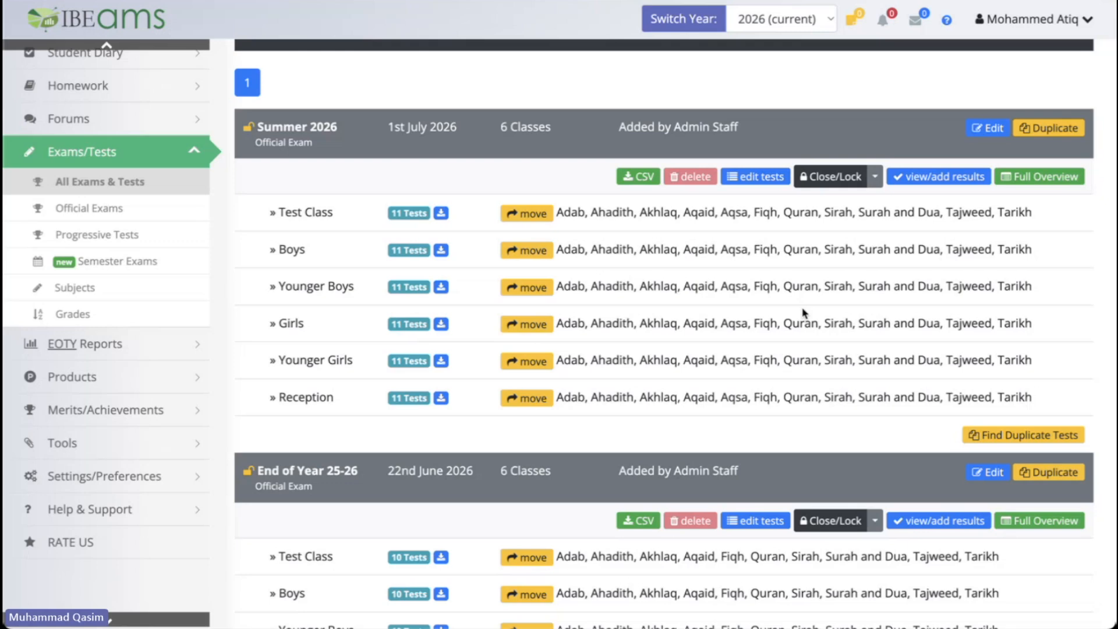
# Step: Open the Summer 2026 tests for editing and individually select Test Class, Boys, Younger Boys, Girls, Younger Girls and Reception for Adab
pyautogui.click(763, 177)
pyautogui.scroll(-8, 685, 180)
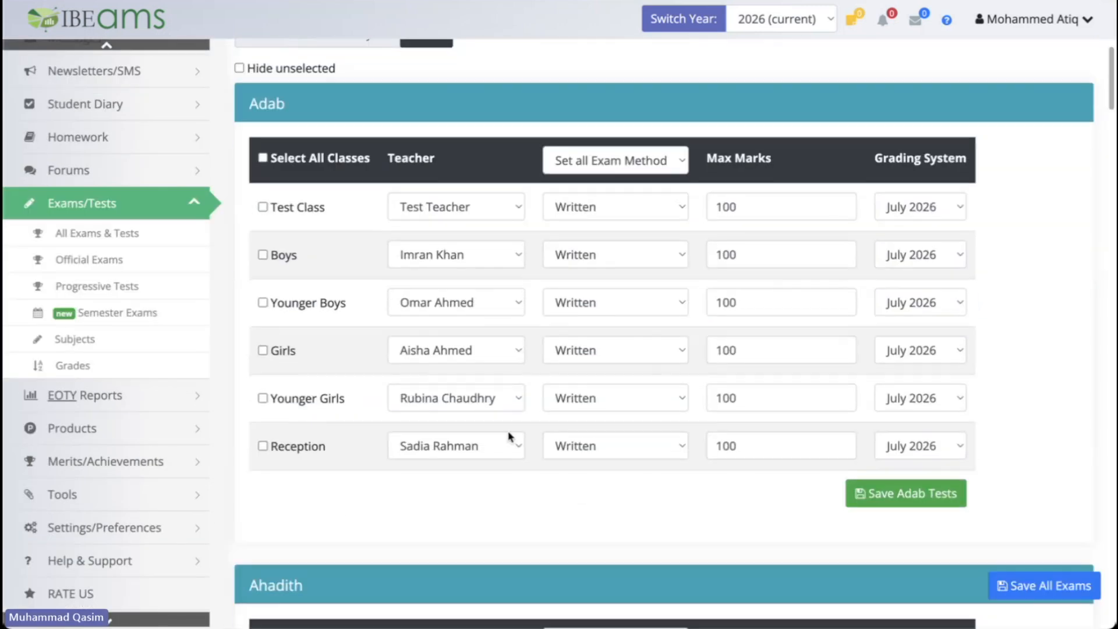
pyautogui.click(289, 208)
pyautogui.click(283, 255)
pyautogui.click(296, 304)
pyautogui.click(283, 353)
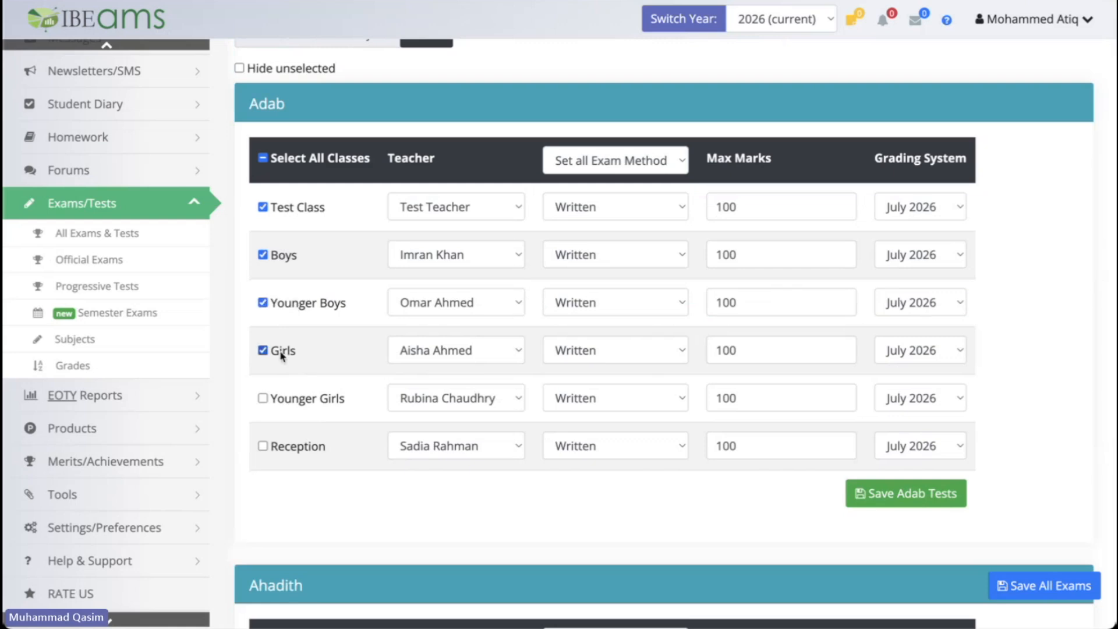
pyautogui.click(295, 389)
pyautogui.click(296, 457)
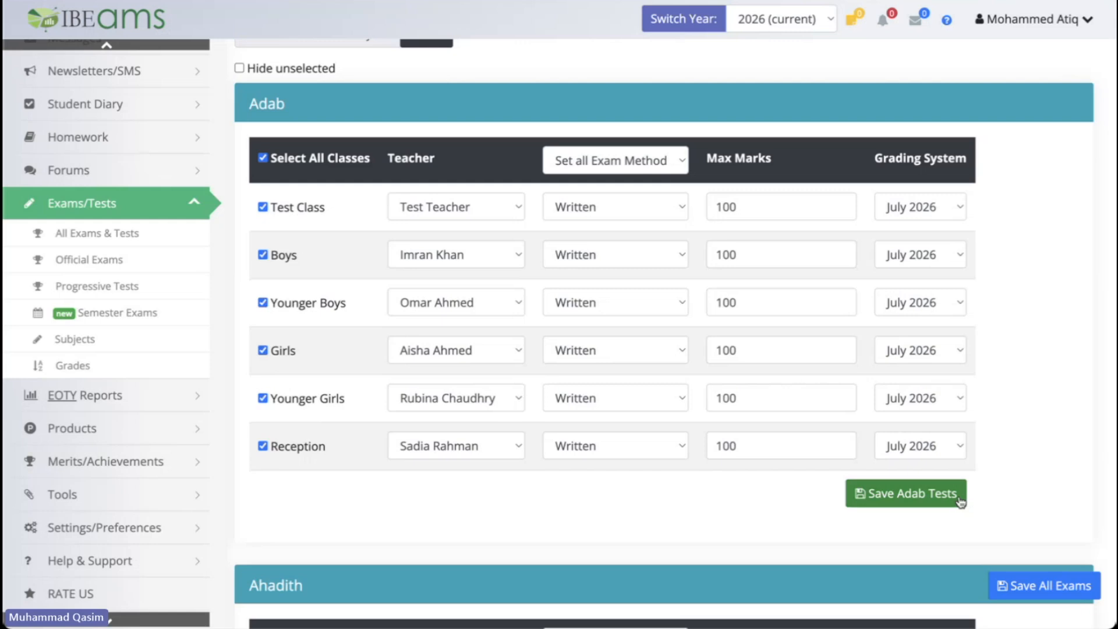
# Step: Review the classes, teachers, exam methods, max marks and grading systems of the Summer 2026 subjects from Adab through Tarikh
pyautogui.scroll(-6, 407, 292)
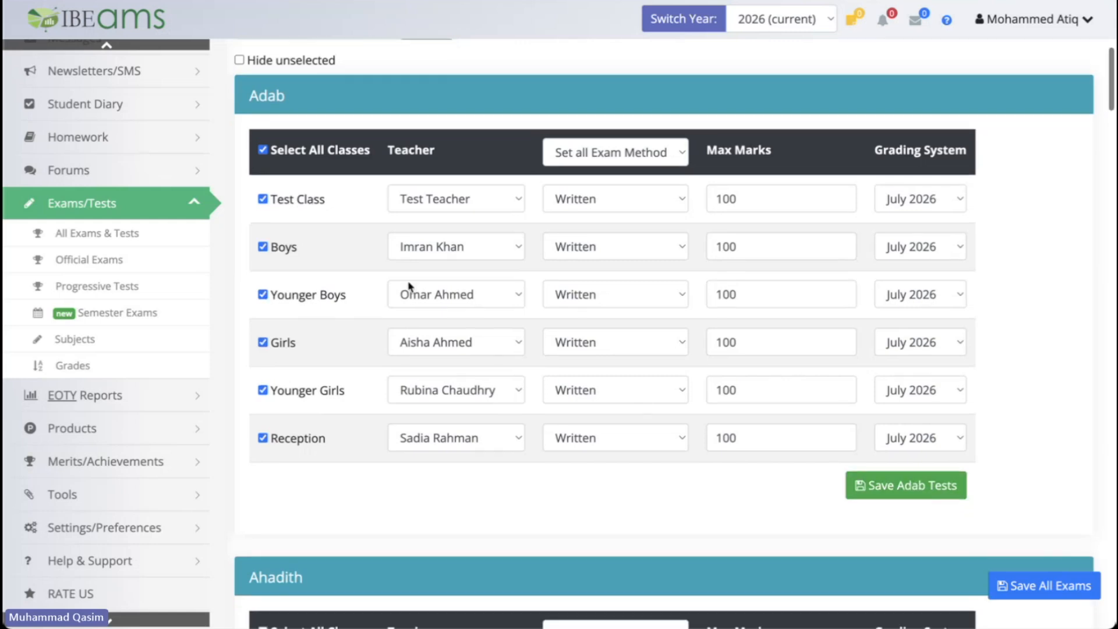
pyautogui.scroll(4, 408, 286)
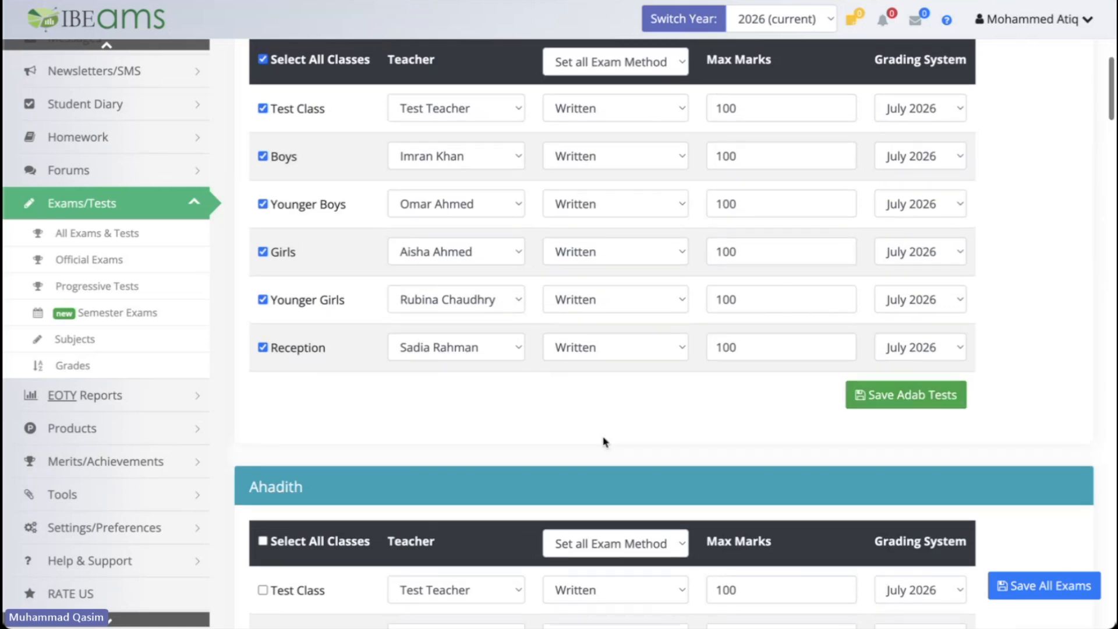
pyautogui.scroll(-1, 603, 441)
pyautogui.scroll(3, 571, 447)
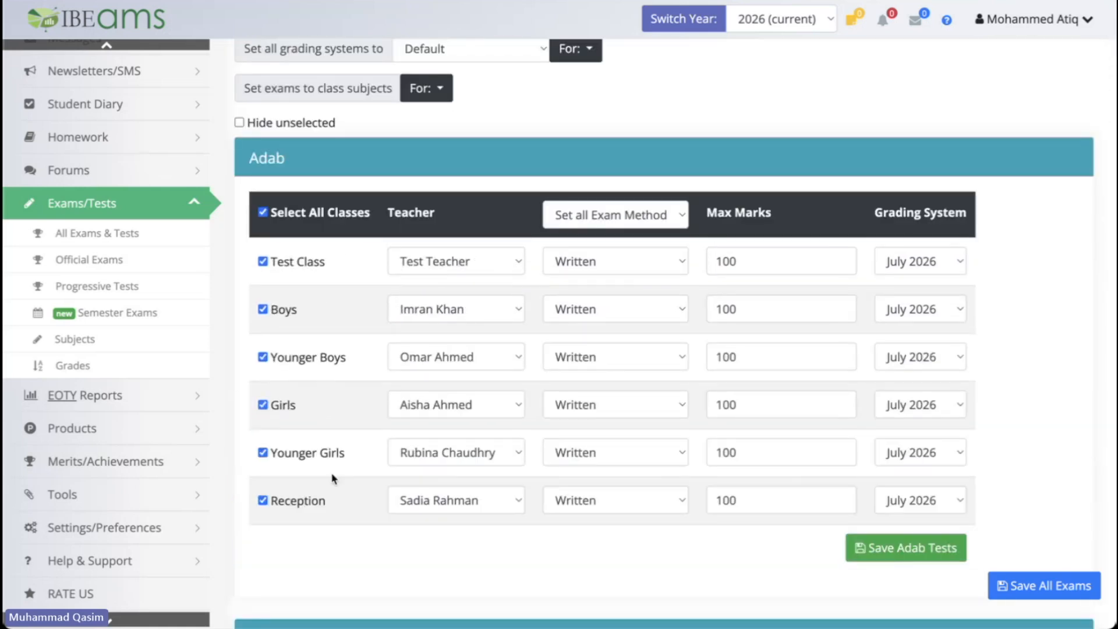
pyautogui.scroll(-2, 333, 479)
pyautogui.scroll(-18, 332, 478)
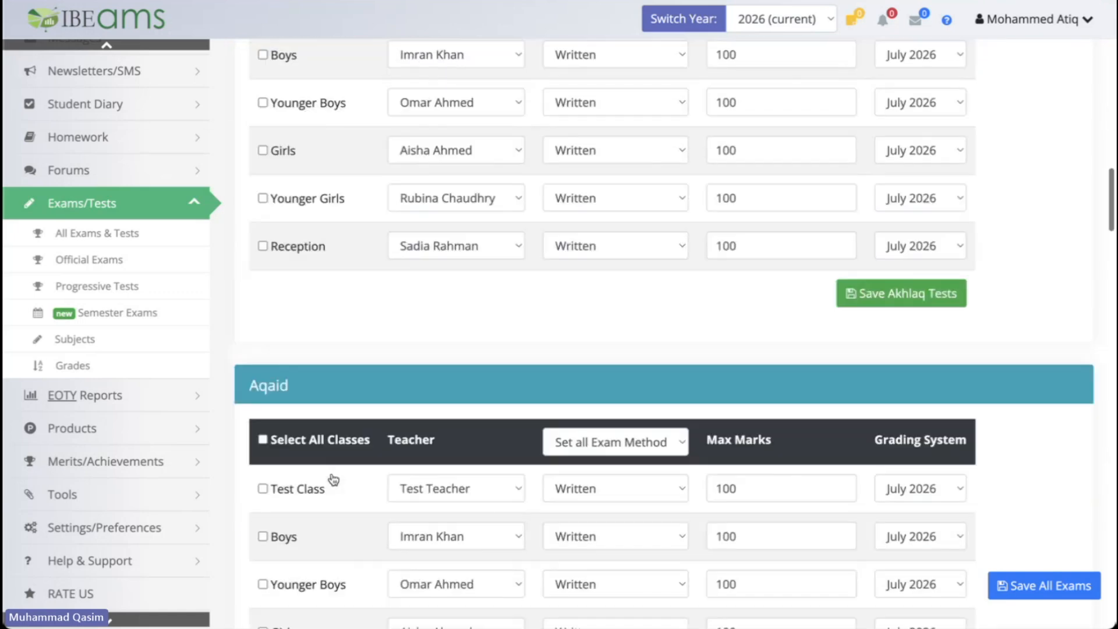
pyautogui.scroll(-3, 332, 479)
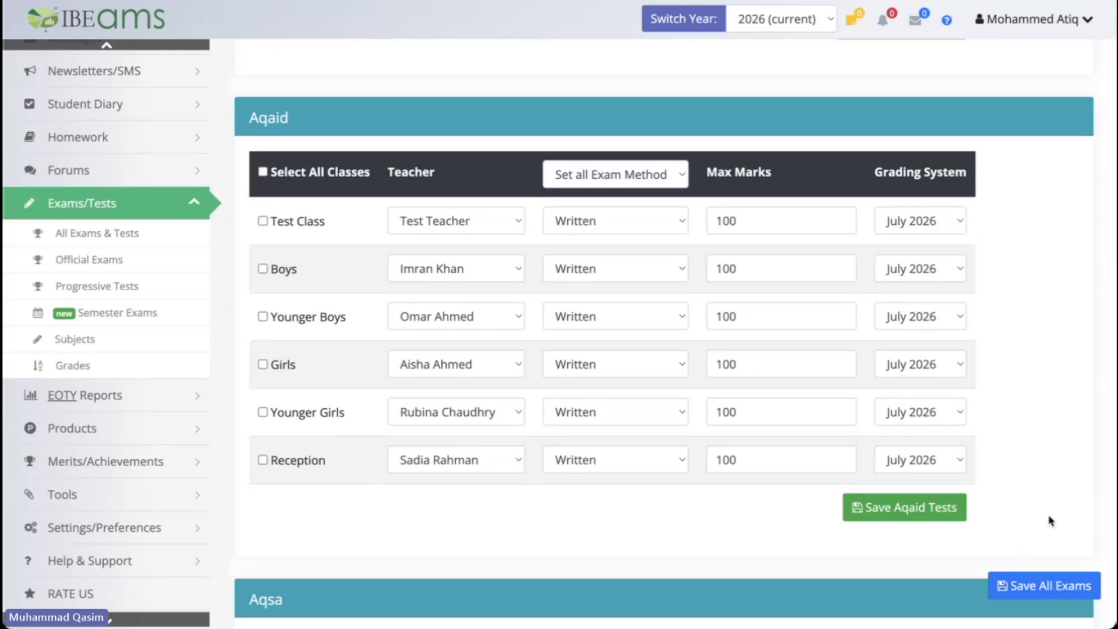
pyautogui.scroll(-1, 1050, 521)
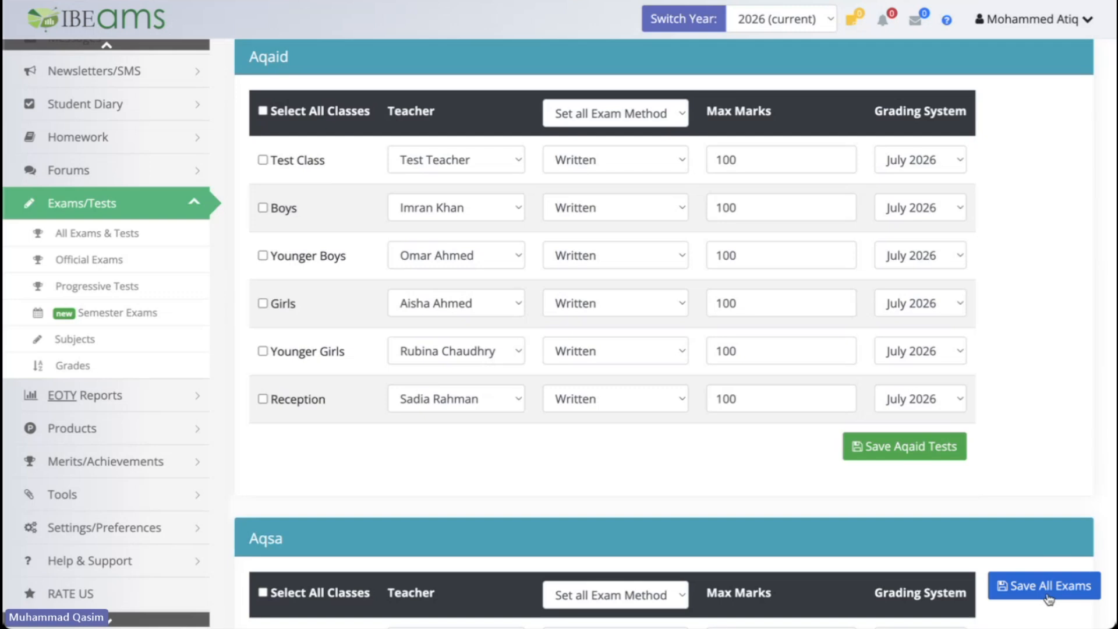
pyautogui.scroll(-12, 927, 408)
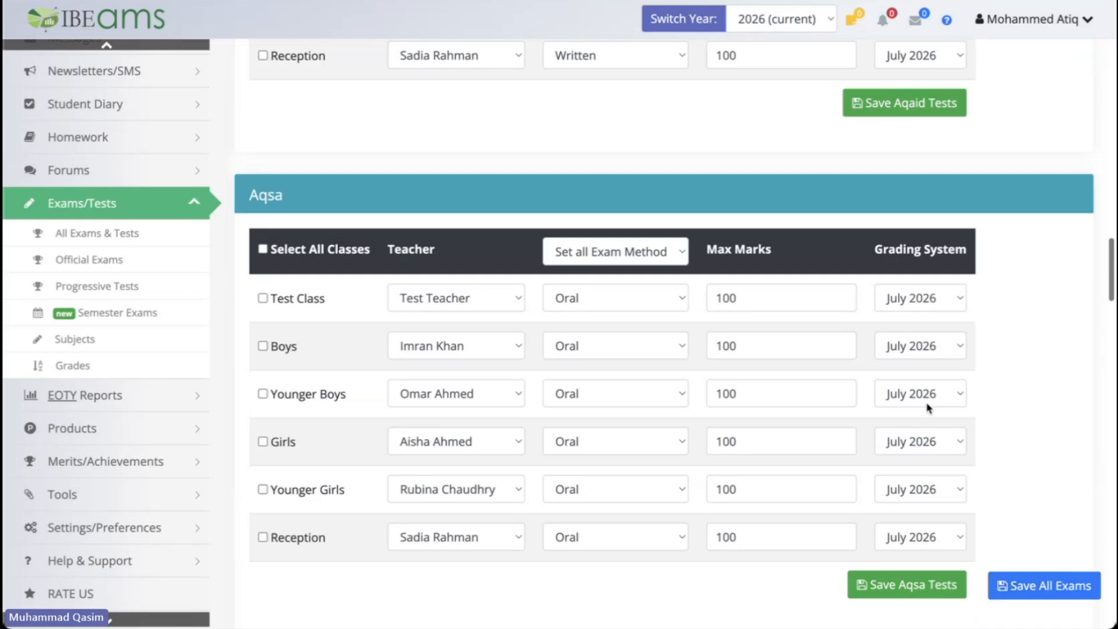
pyautogui.scroll(-15, 928, 408)
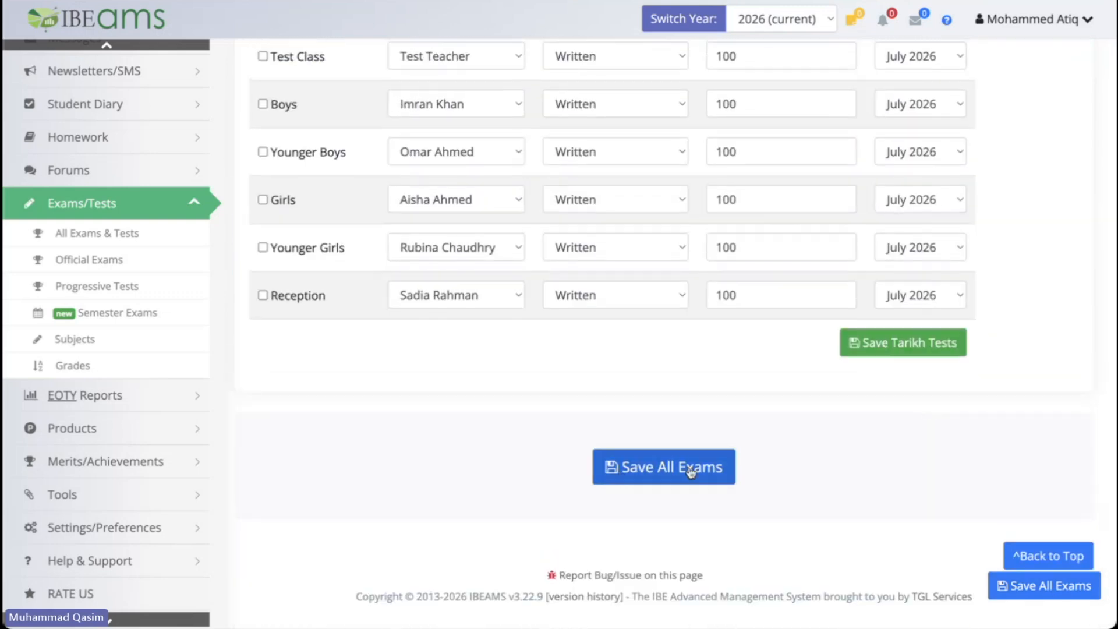
pyautogui.scroll(15, 613, 444)
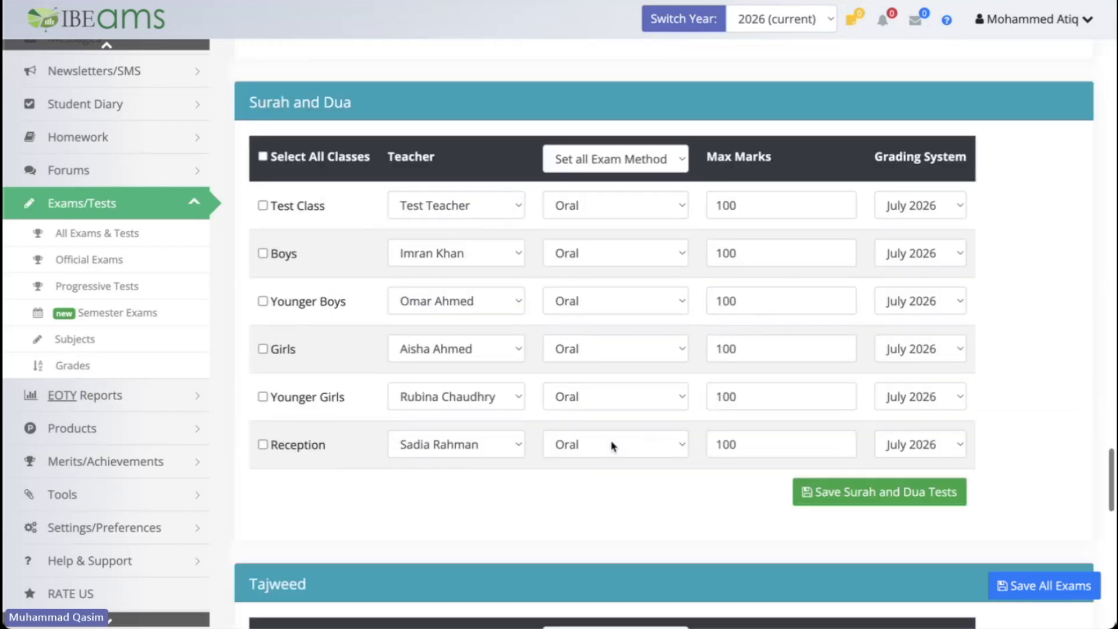
pyautogui.scroll(6, 455, 127)
pyautogui.scroll(-15, 455, 127)
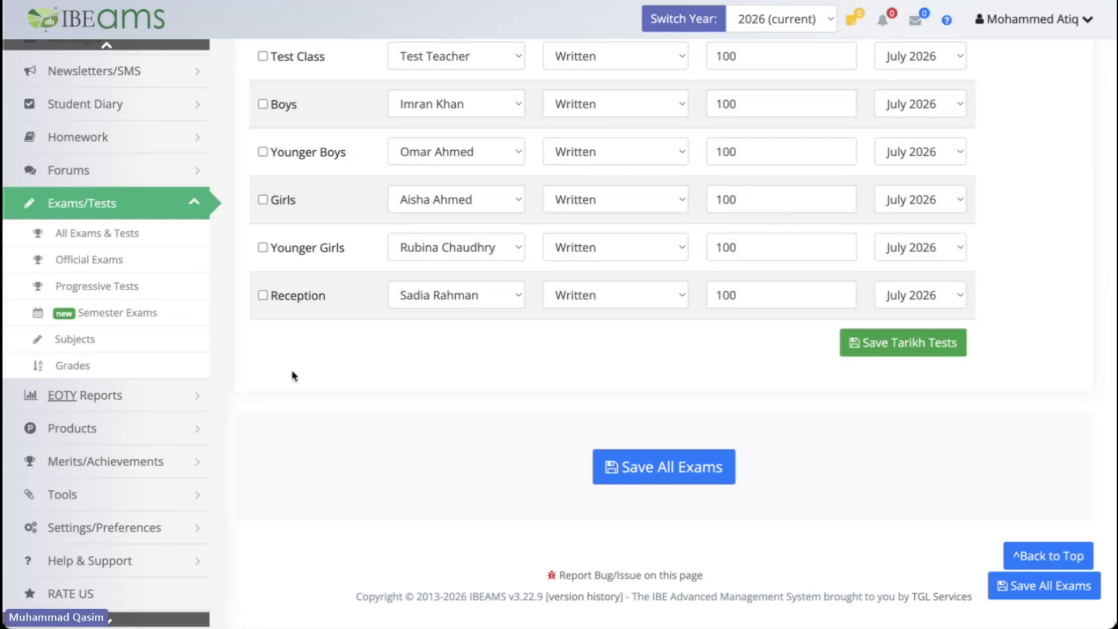
pyautogui.scroll(20, 294, 376)
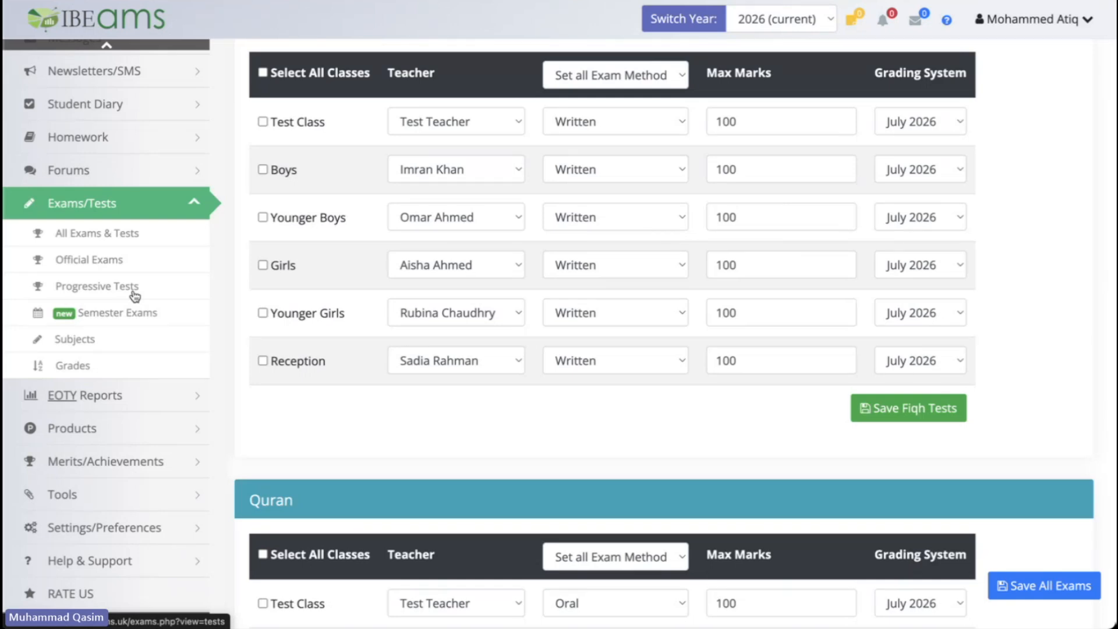
# Step: Open the portals page among the tools and view the teacher, parent and student portal options
pyautogui.scroll(8, 135, 296)
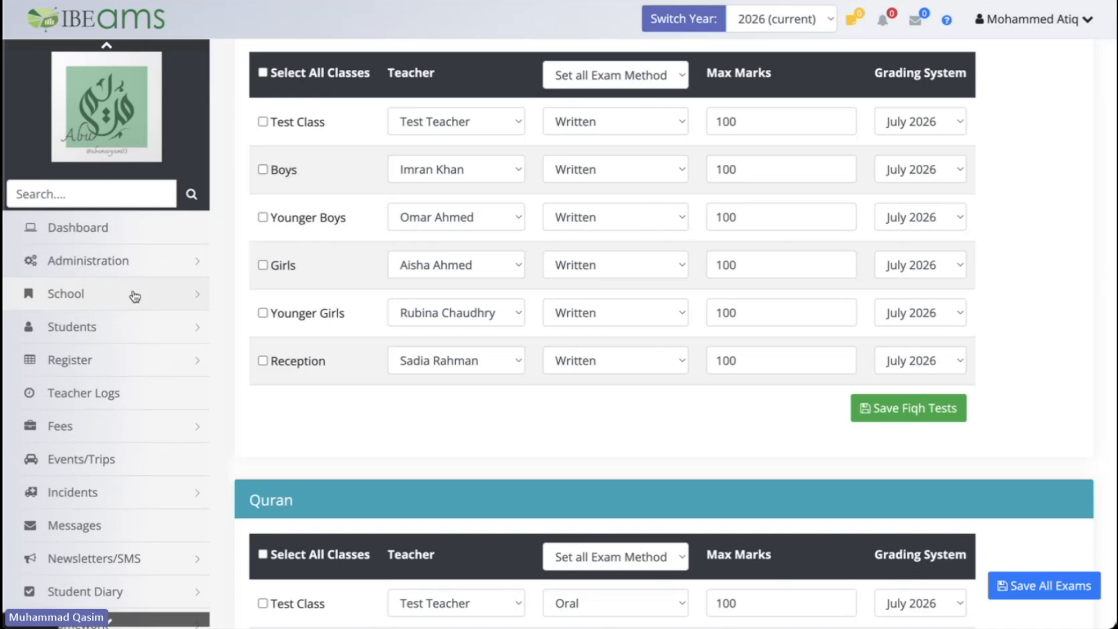
pyautogui.scroll(-5, 135, 296)
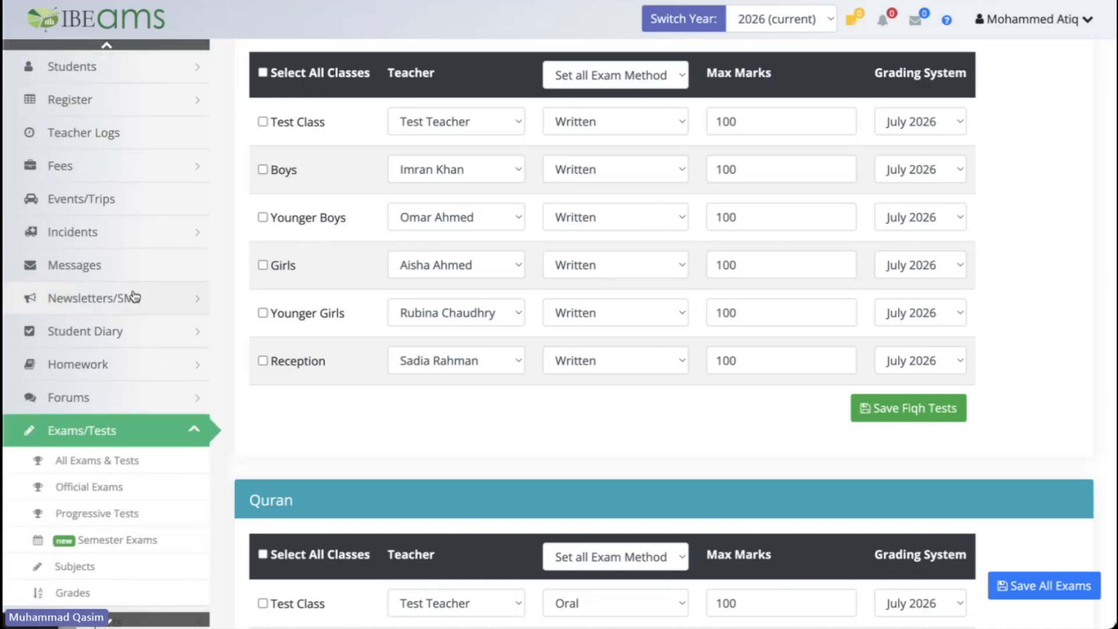
pyautogui.scroll(-4, 133, 296)
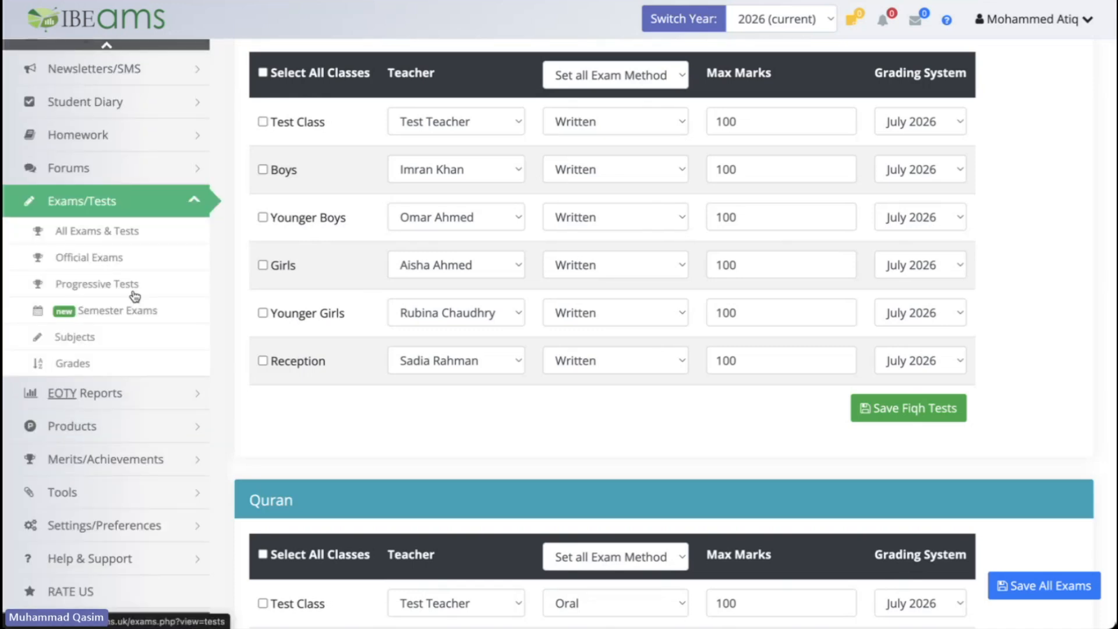
pyautogui.scroll(-1, 133, 295)
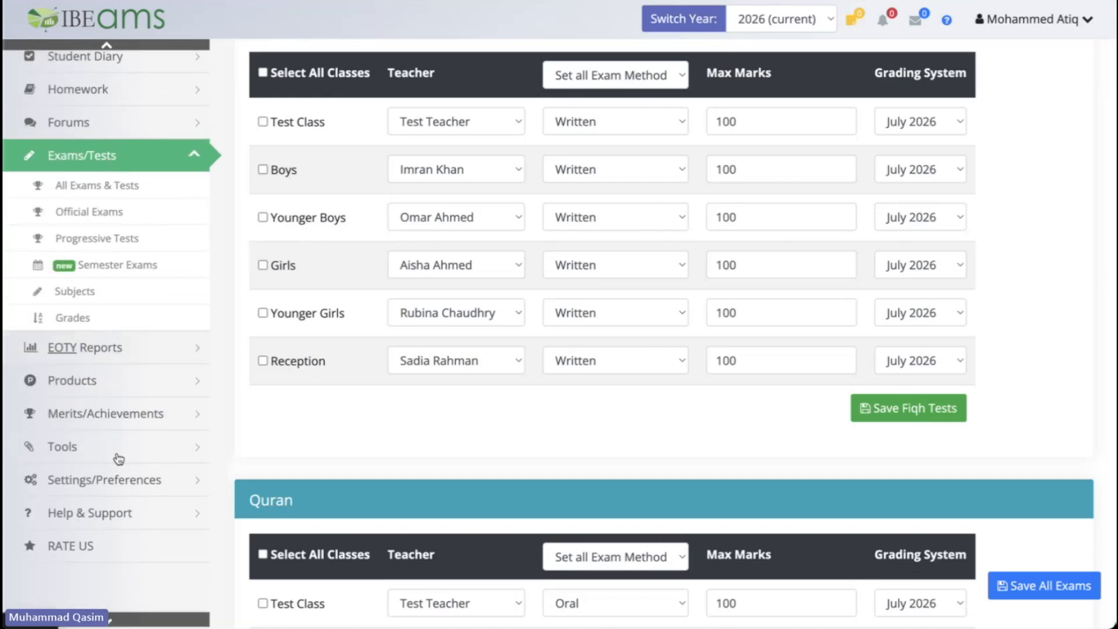
pyautogui.click(68, 448)
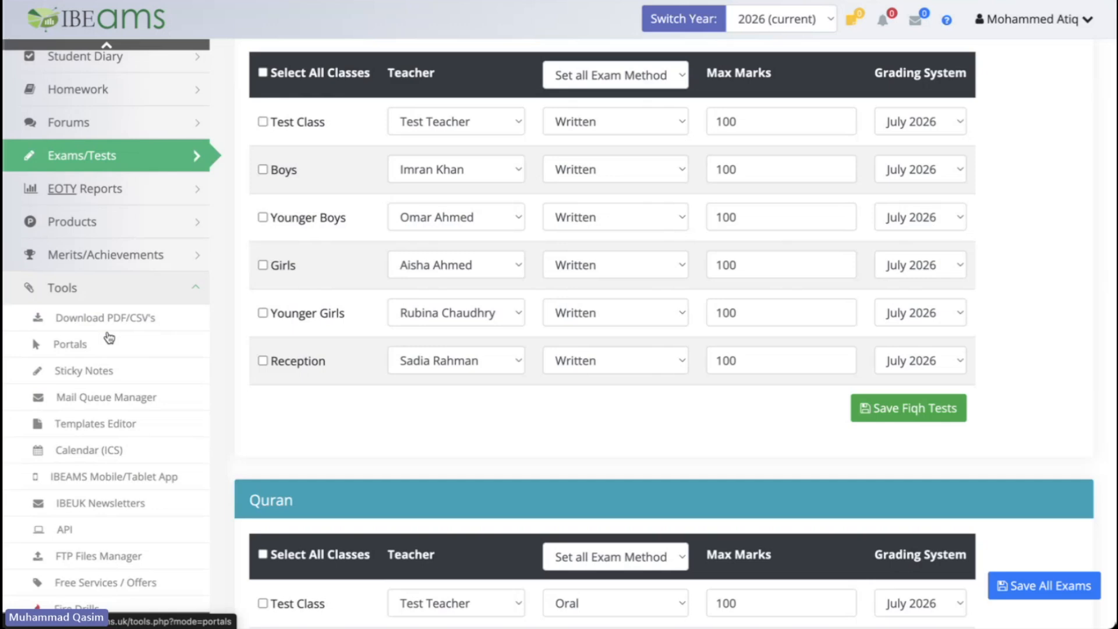
pyautogui.scroll(-2, 105, 335)
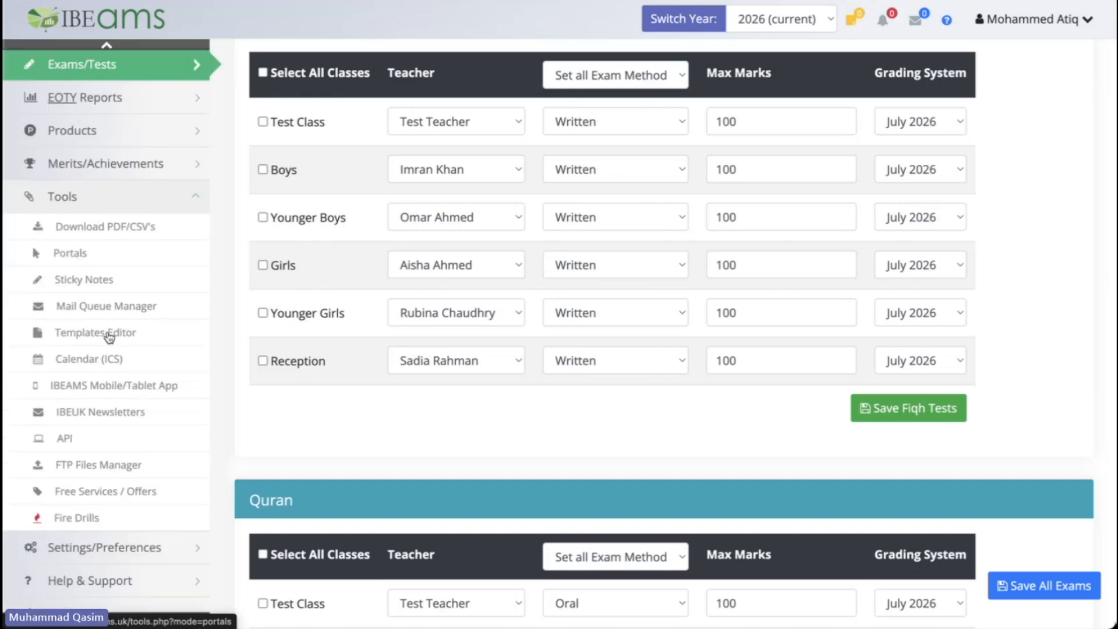
pyautogui.click(71, 246)
pyautogui.scroll(-3, 483, 260)
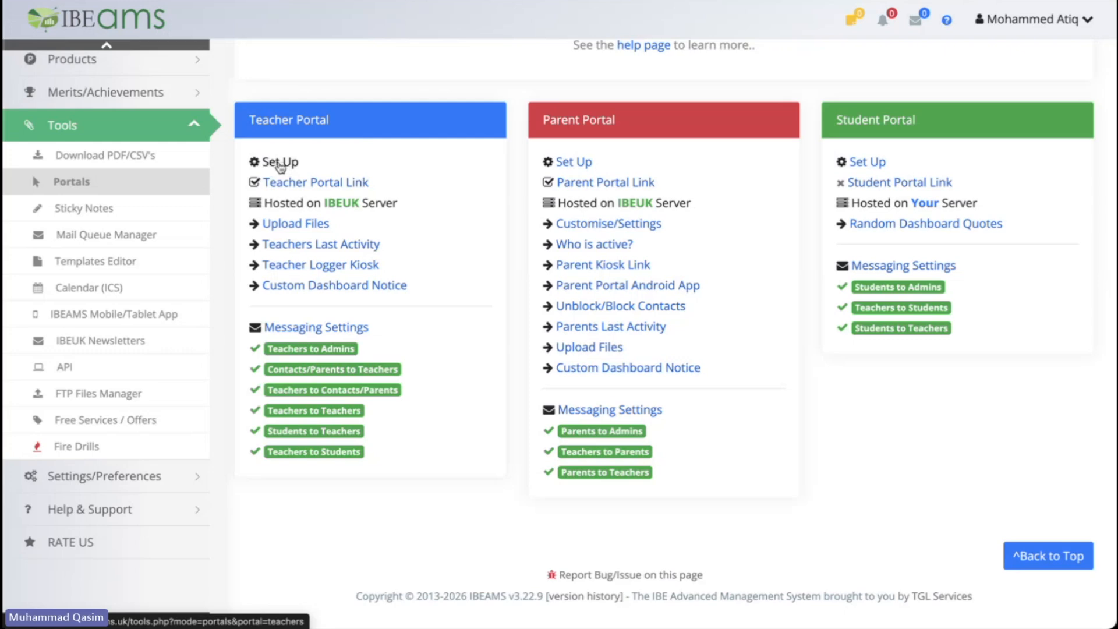
# Step: Open the Teacher Portal's set-up page and show the options for hosting it on IBEUK
pyautogui.click(280, 166)
pyautogui.scroll(-3, 601, 217)
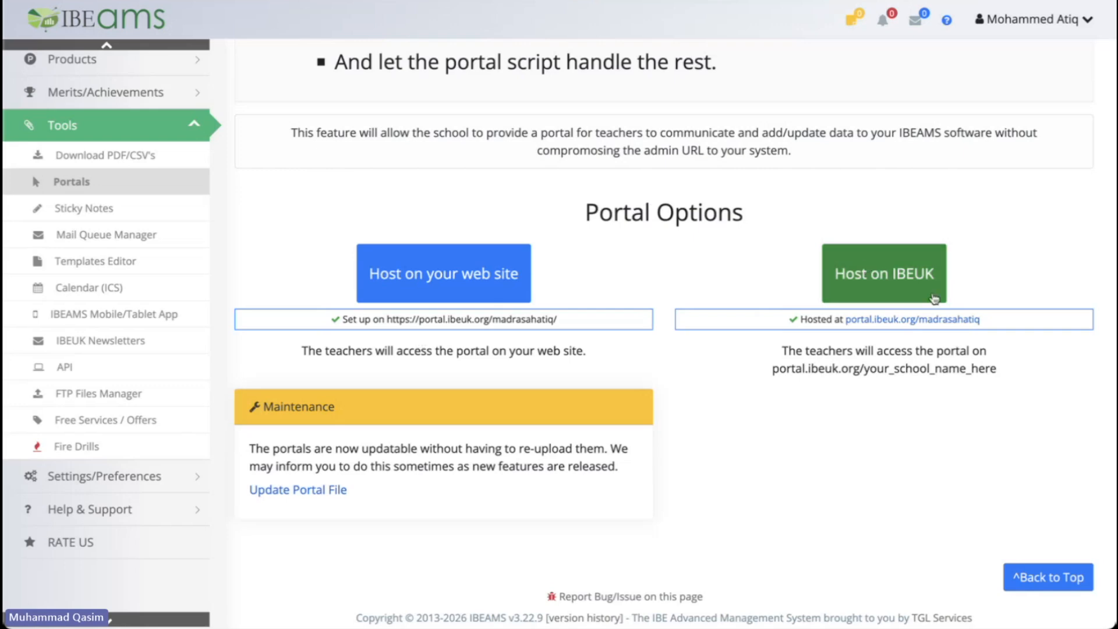
pyautogui.click(934, 298)
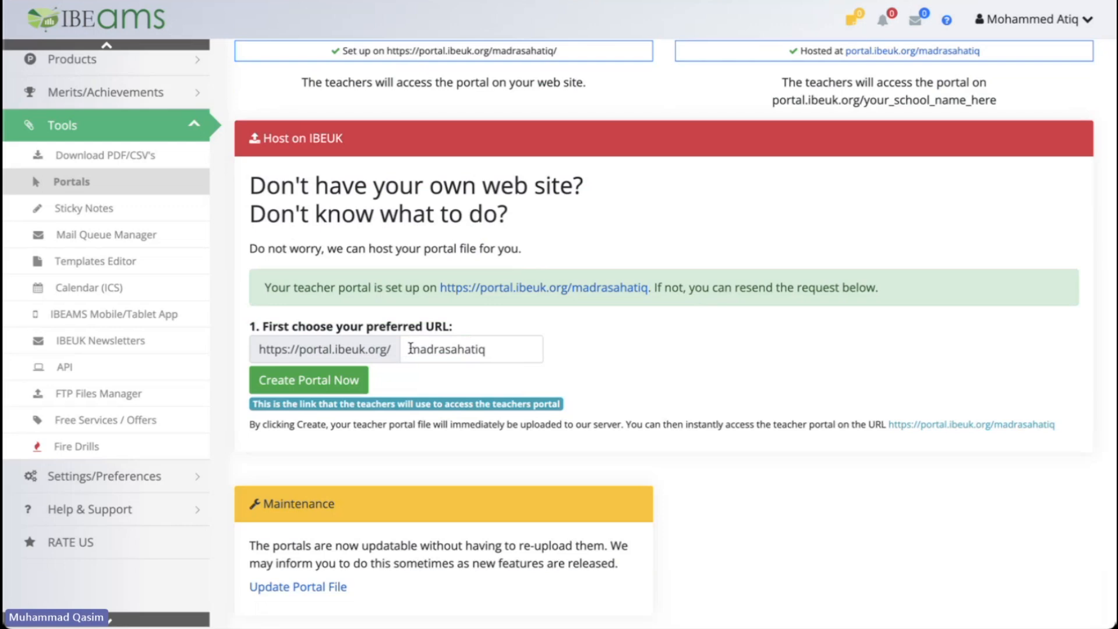
# Step: Highlight the preferred URL name and the existing teacher portal link in the IBEUK hosting section
pyautogui.moveTo(408, 349); pyautogui.dragTo(503, 349)
pyautogui.click(503, 349)
pyautogui.doubleClick(504, 348)
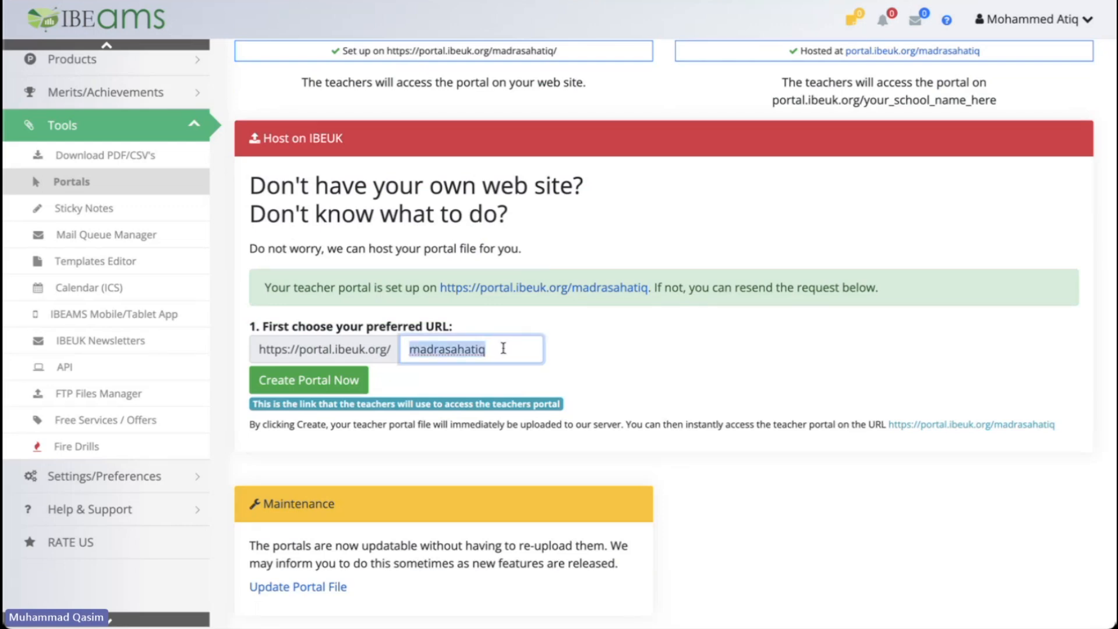
pyautogui.click(503, 348)
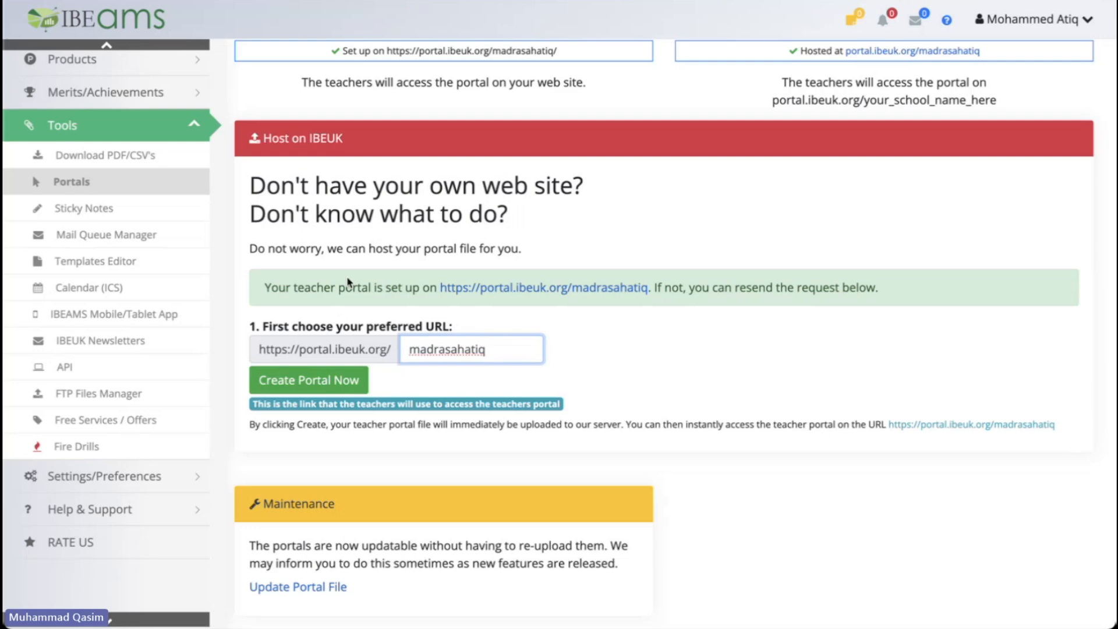
pyautogui.moveTo(652, 288); pyautogui.dragTo(441, 290)
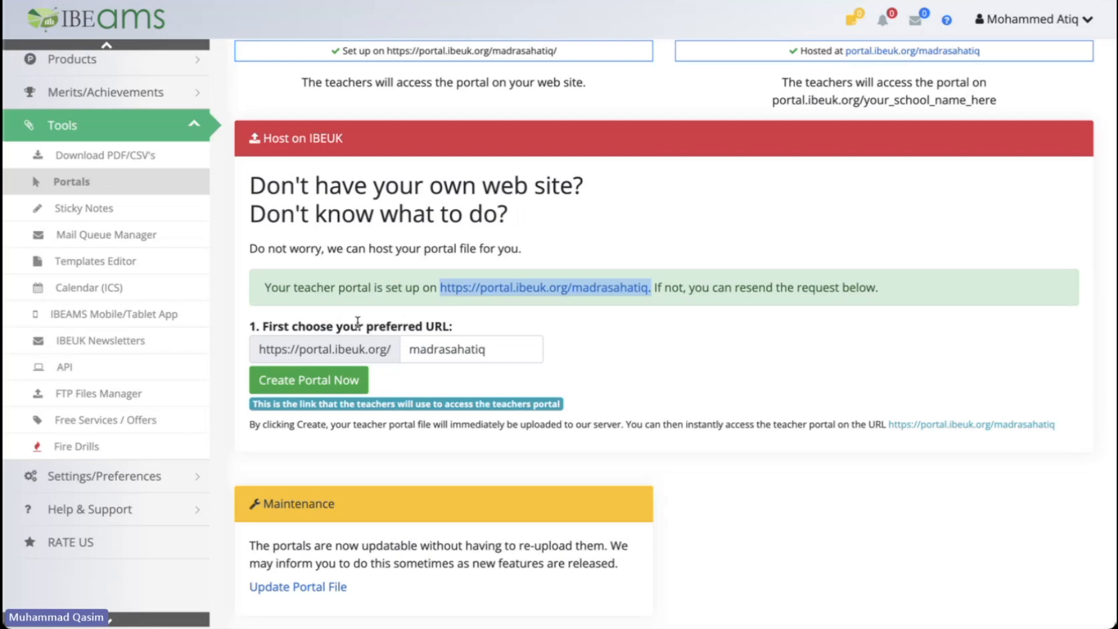
# Step: Open the school's list of teachers
pyautogui.scroll(8, 357, 322)
pyautogui.scroll(12, 137, 203)
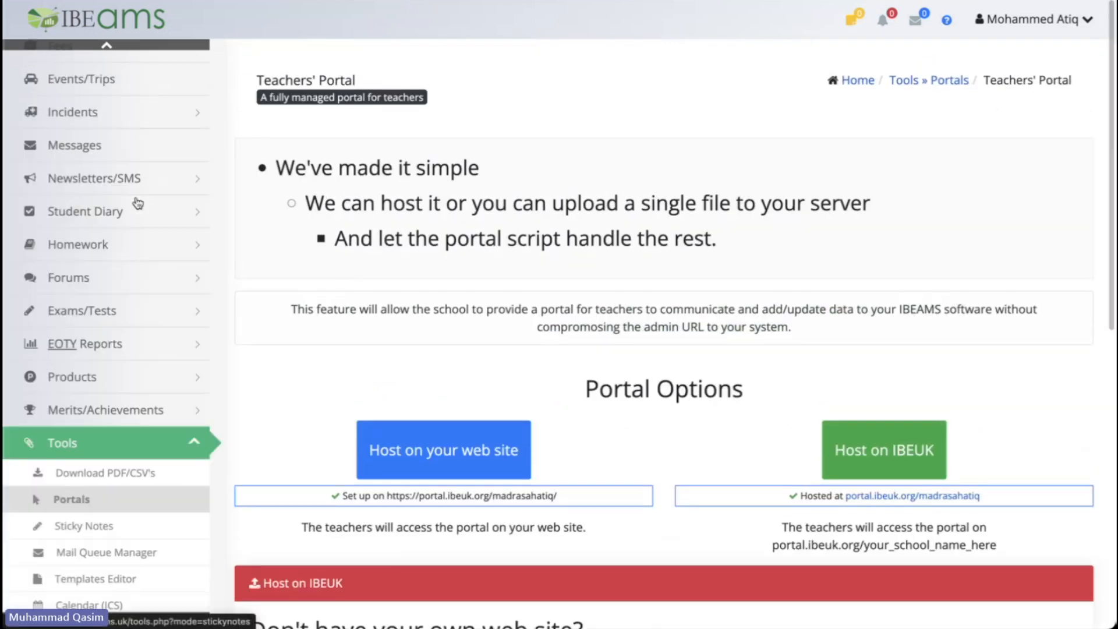
pyautogui.scroll(-1, 125, 238)
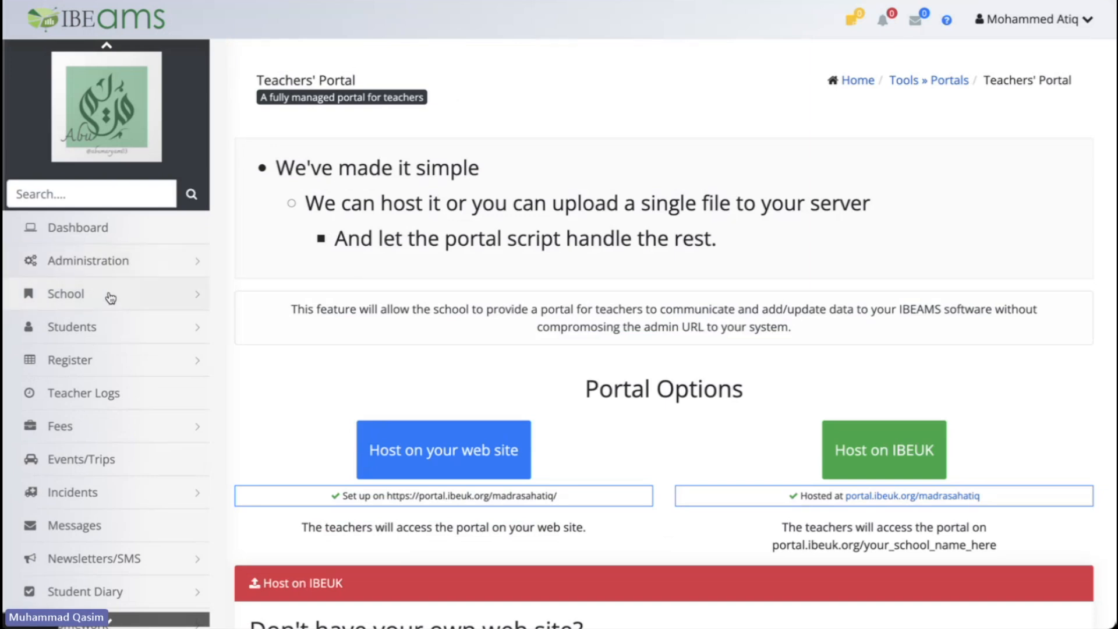
pyautogui.click(110, 297)
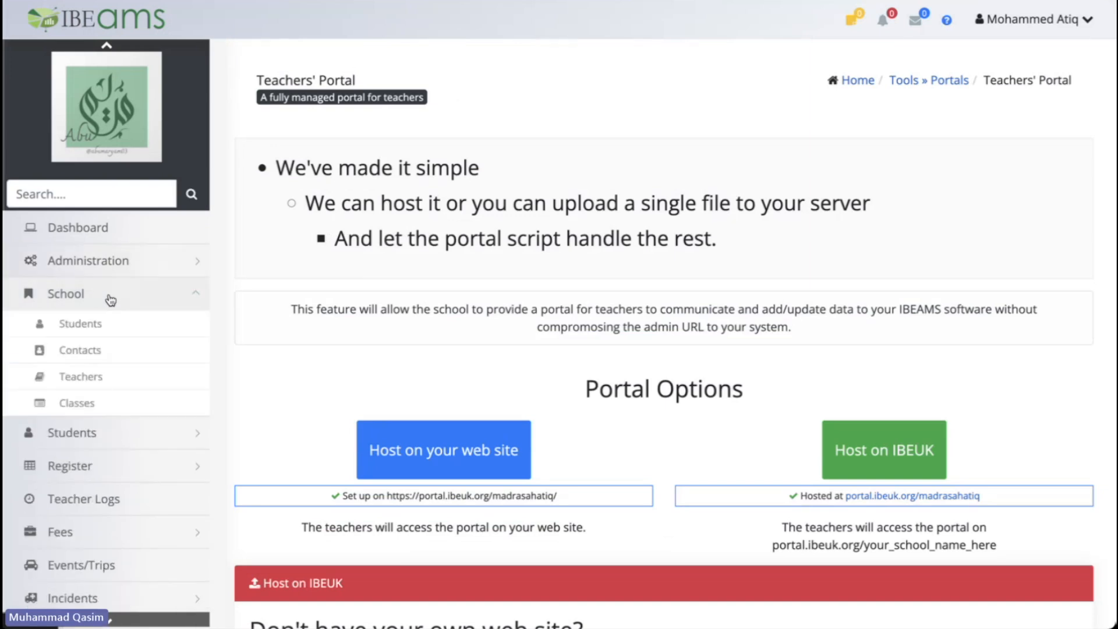
pyautogui.click(119, 379)
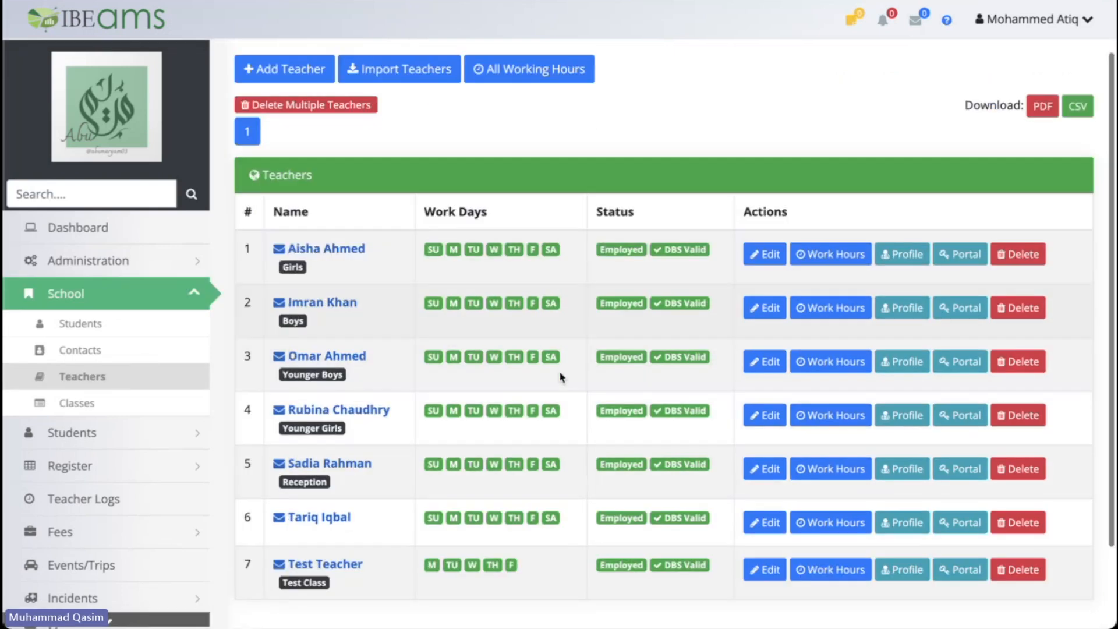
# Step: Open the teacher portal for Test Teacher from the teachers list and look over the dashboard's timetable, teaching hours and logs
pyautogui.scroll(-1, 560, 377)
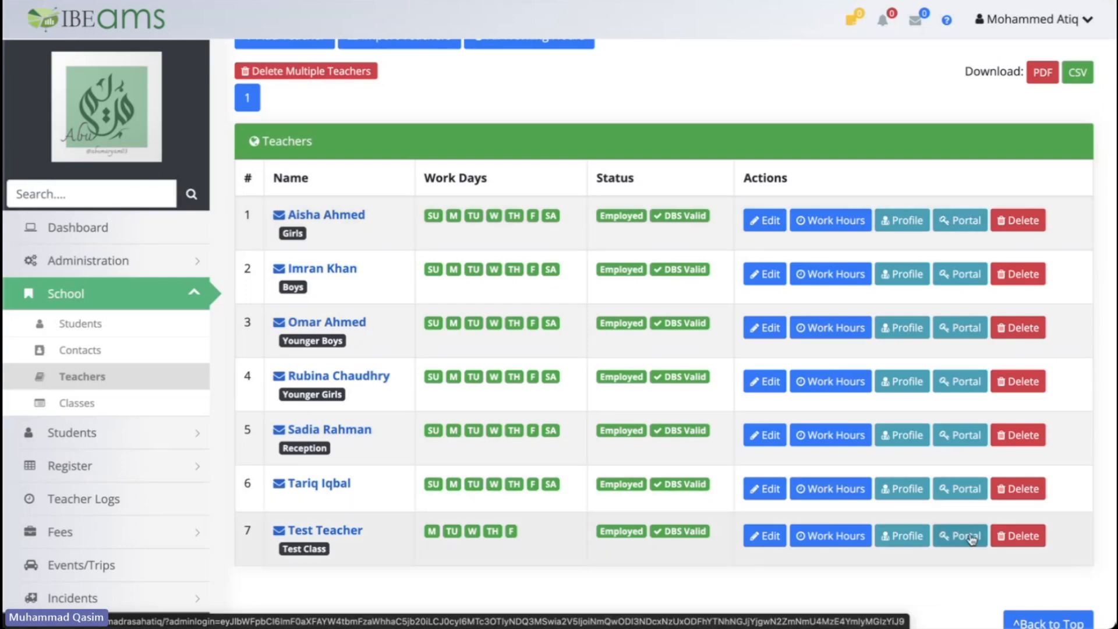
pyautogui.scroll(-1, 972, 540)
pyautogui.scroll(-1, 973, 541)
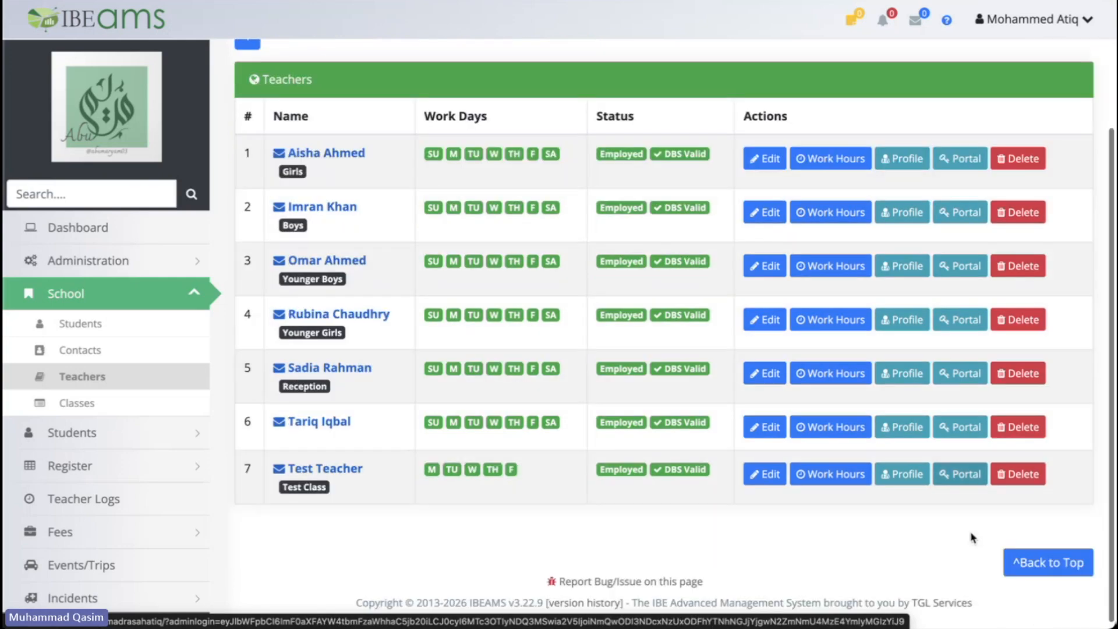
pyautogui.click(962, 474)
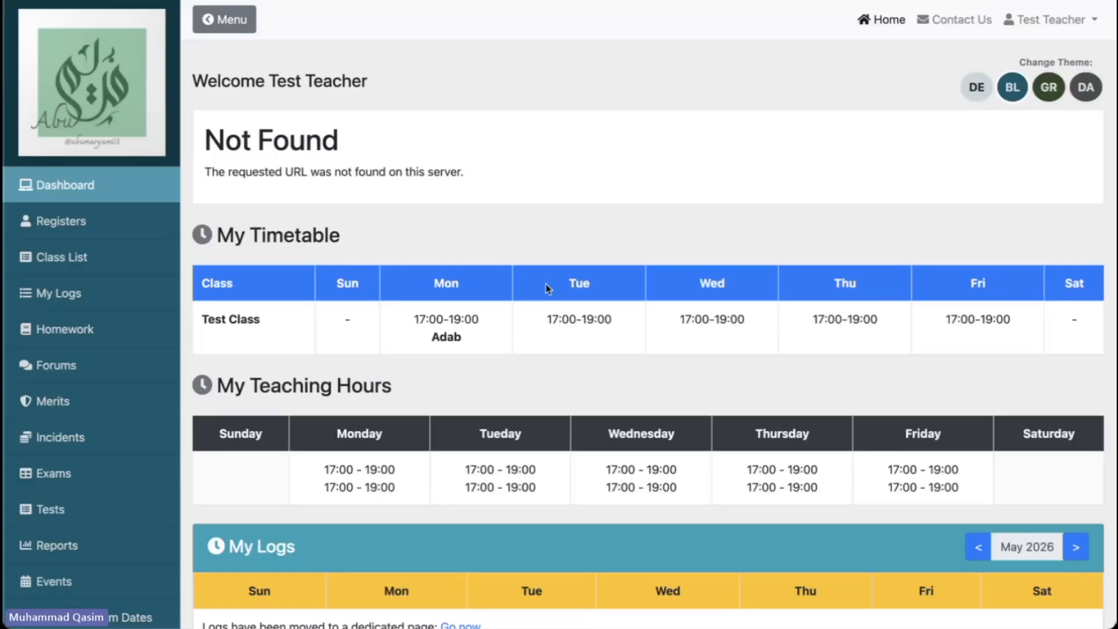
pyautogui.scroll(-5, 546, 284)
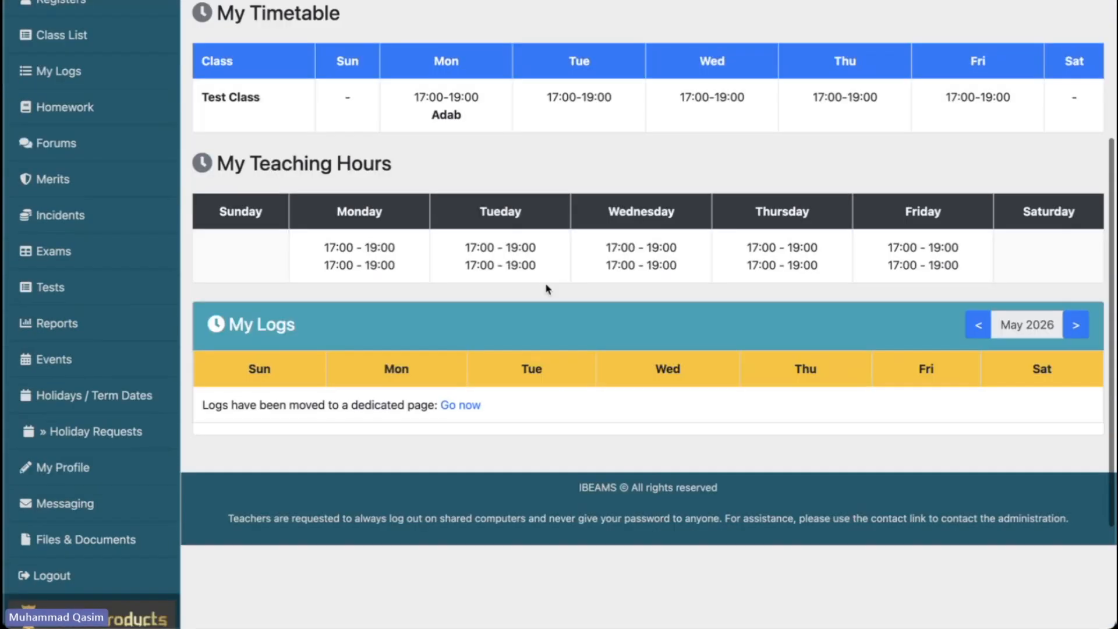
pyautogui.scroll(5, 547, 287)
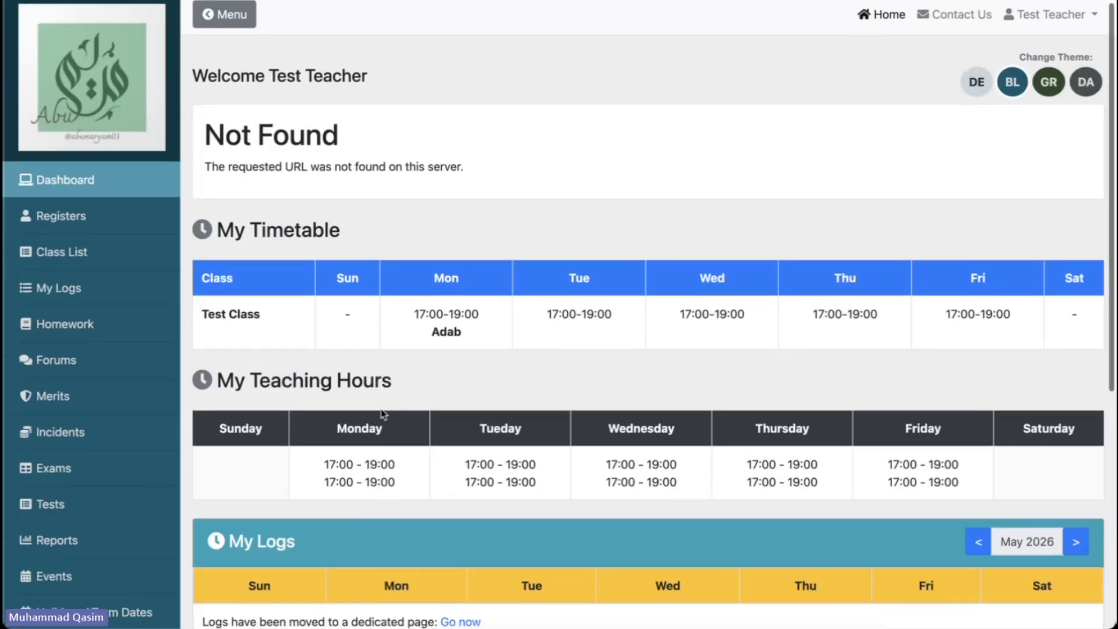
# Step: Open the teacher portal's exams page and highlight the Summer 2026 heading above its list of subjects
pyautogui.scroll(-2, 491, 503)
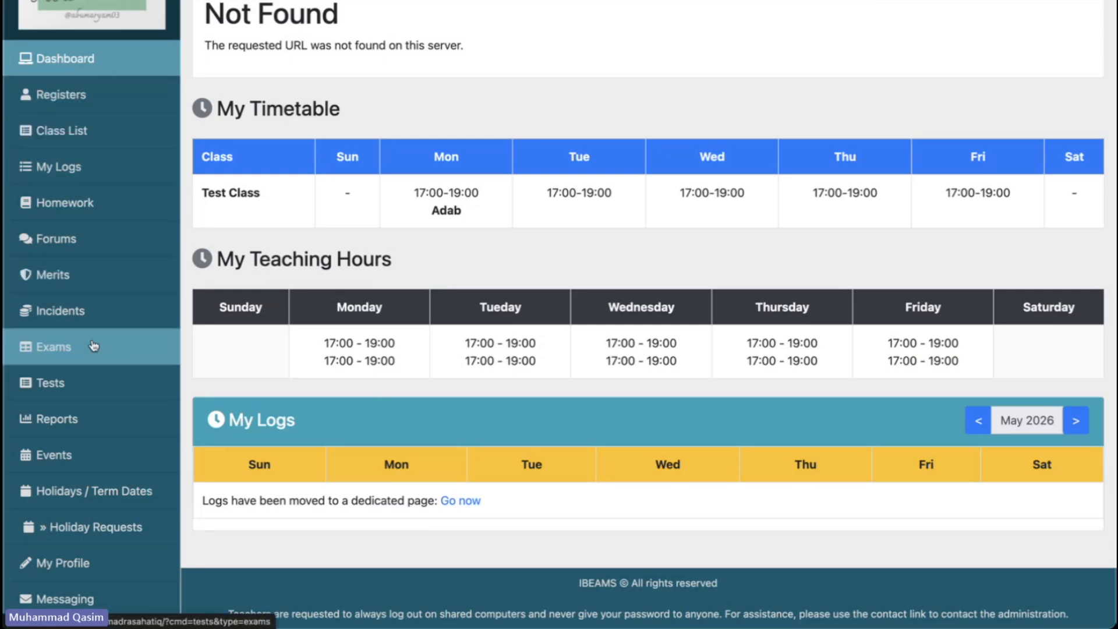
pyautogui.click(93, 347)
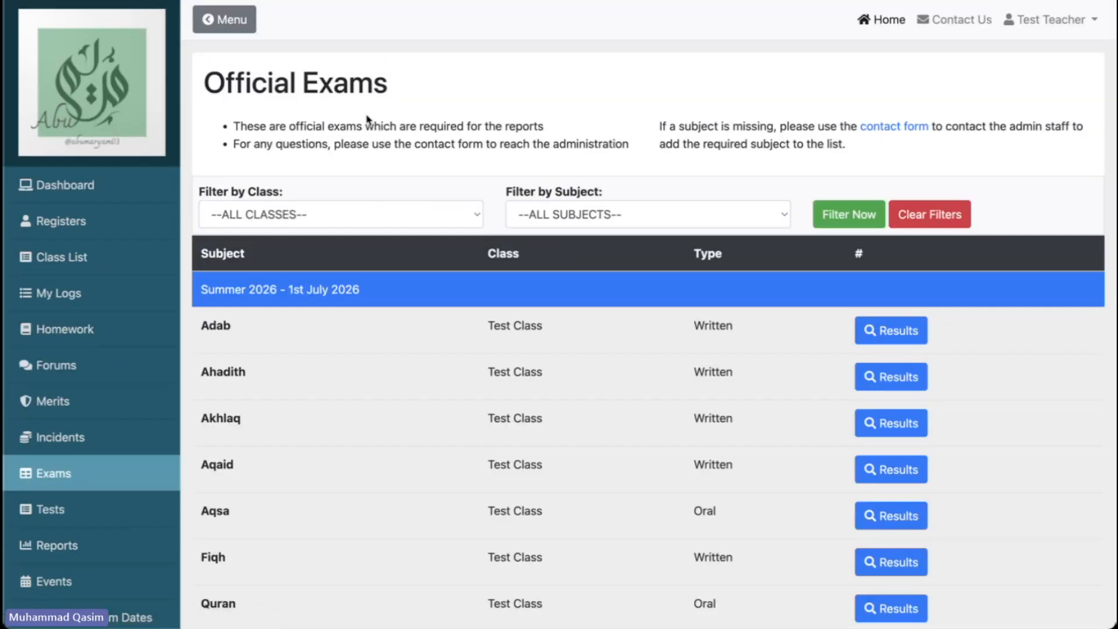
pyautogui.scroll(-3, 369, 122)
pyautogui.scroll(-3, 391, 307)
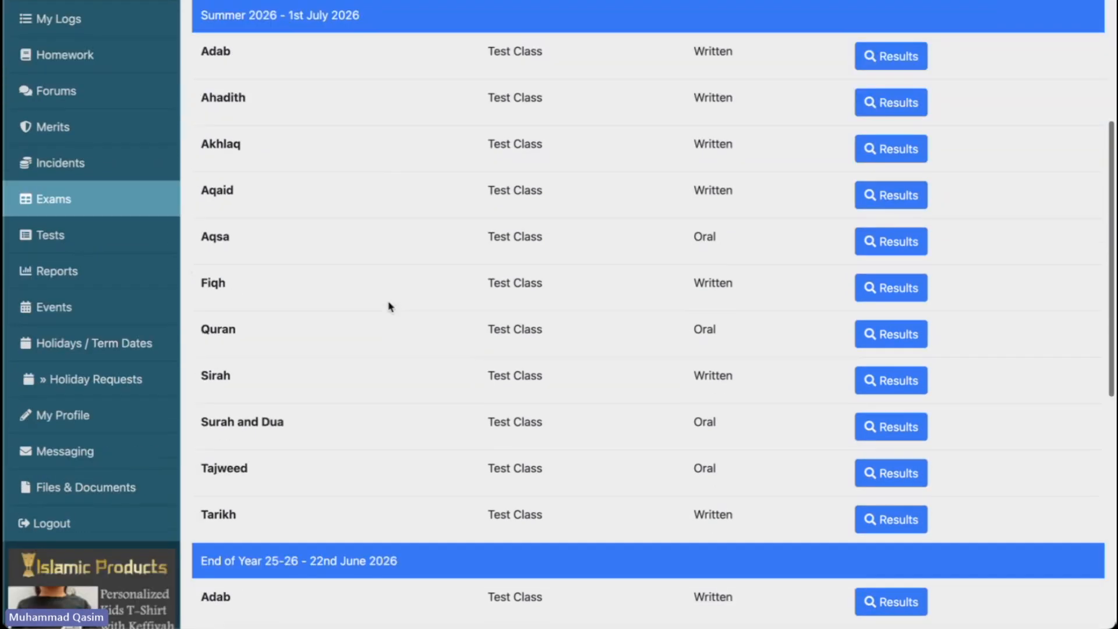
pyautogui.scroll(3, 390, 306)
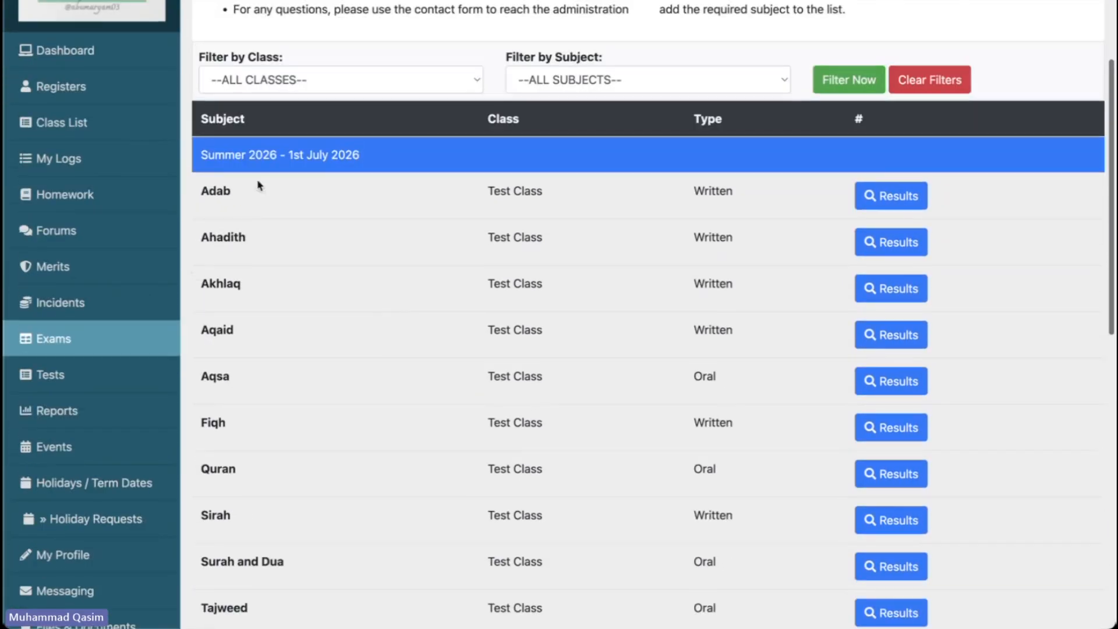
pyautogui.moveTo(200, 154); pyautogui.dragTo(386, 154)
pyautogui.click(387, 154)
pyautogui.scroll(-3, 385, 156)
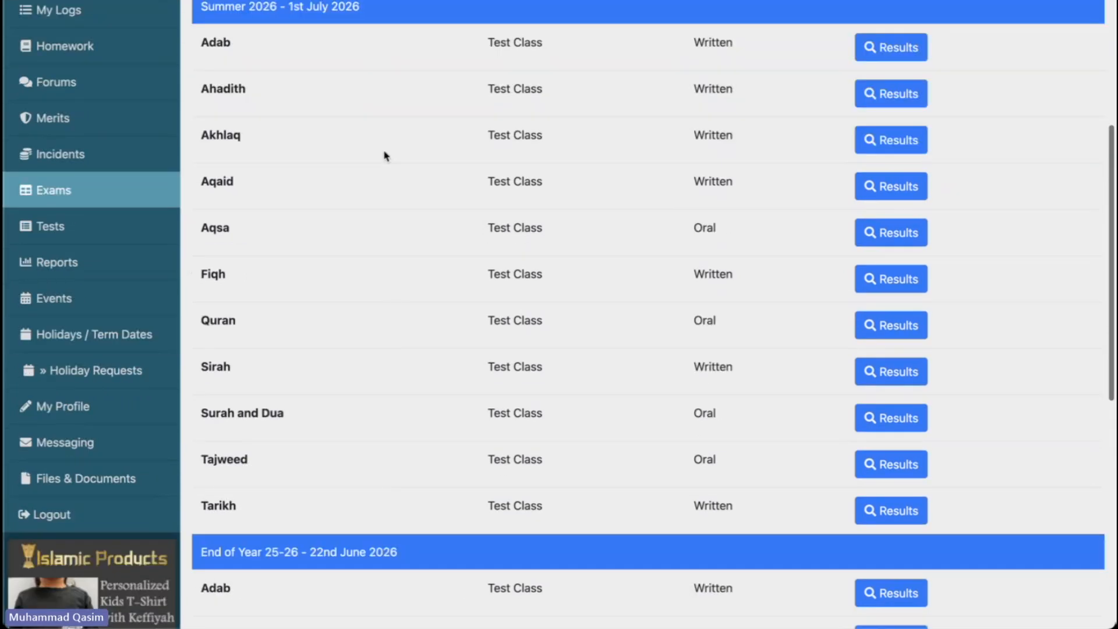
# Step: Highlight the End of Year 25-26 exam heading and look over the subjects listed under it
pyautogui.scroll(-5, 385, 156)
pyautogui.scroll(-3, 385, 156)
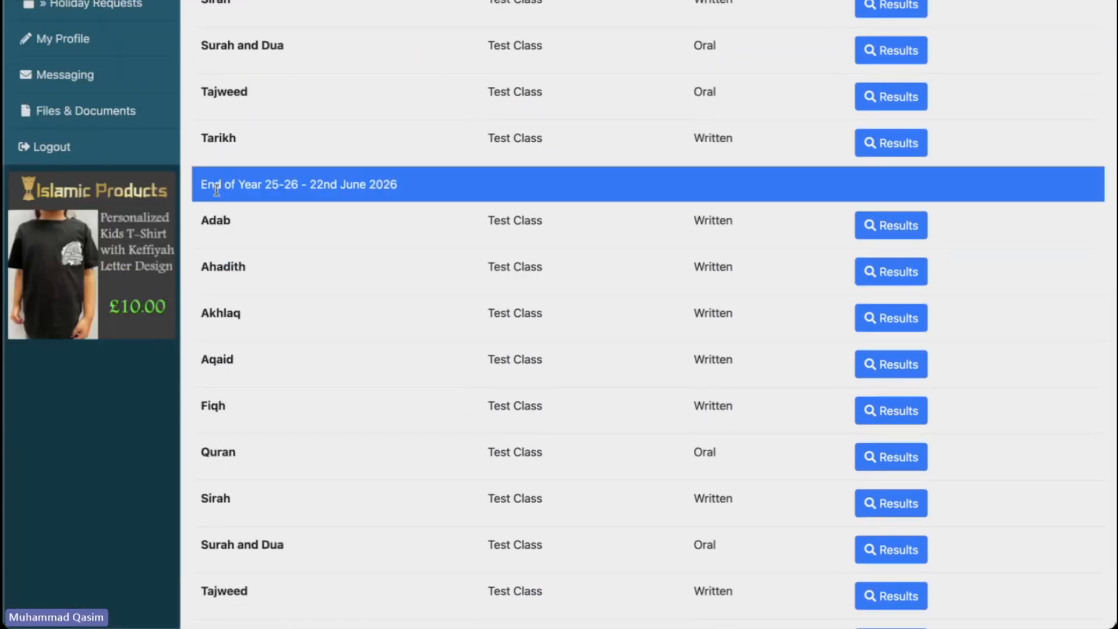
pyautogui.moveTo(201, 184); pyautogui.dragTo(453, 185)
pyautogui.click(455, 186)
pyautogui.scroll(-3, 536, 517)
pyautogui.scroll(7, 536, 518)
pyautogui.scroll(8, 536, 517)
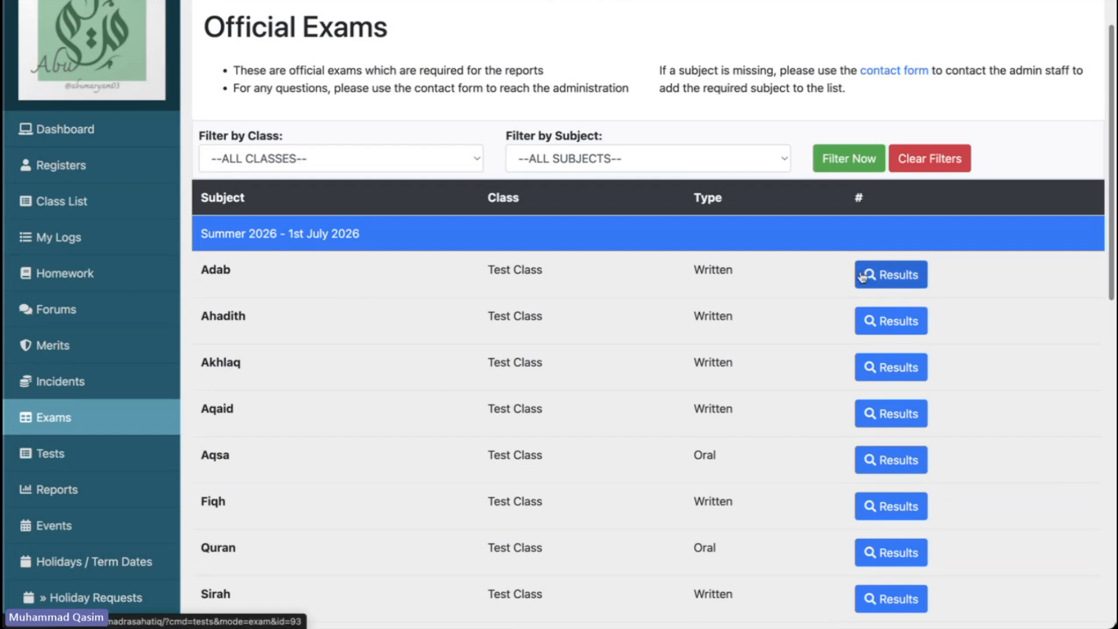
# Step: Open the Summer 2026 Adab results for Test Class and enter scores of 55, 98, 29 and 79 for the first four students
pyautogui.click(900, 274)
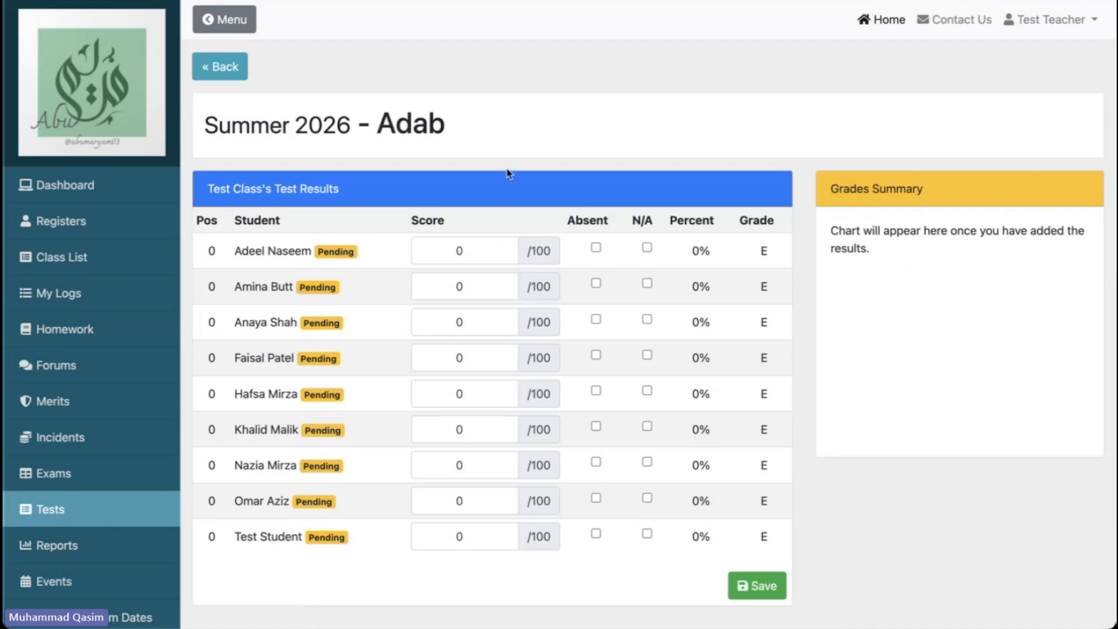
pyautogui.scroll(-3, 362, 153)
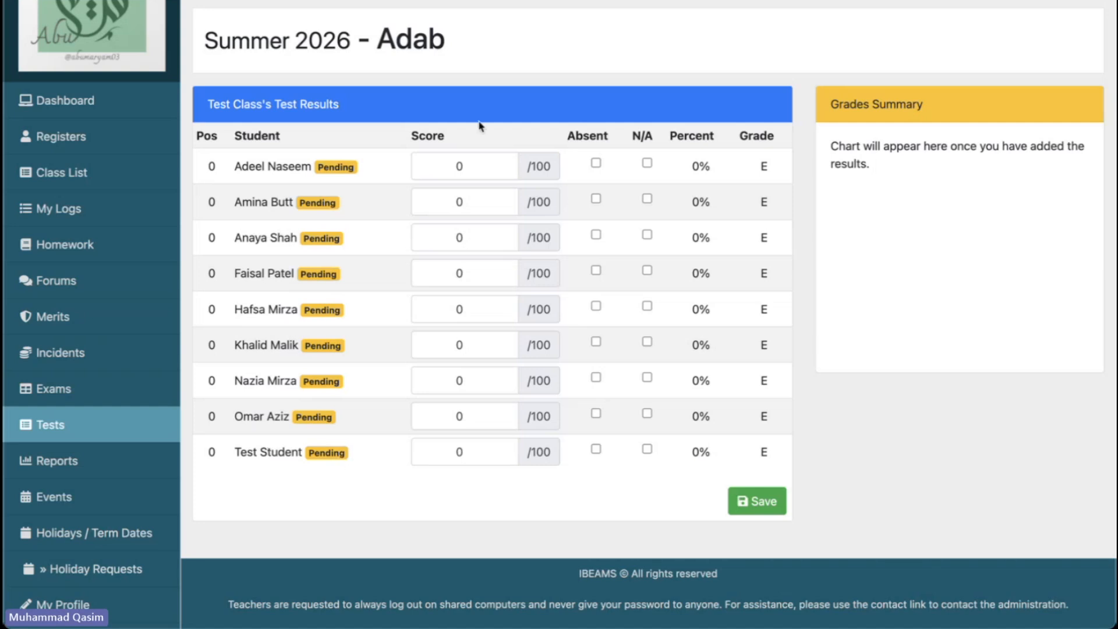
pyautogui.doubleClick(468, 165)
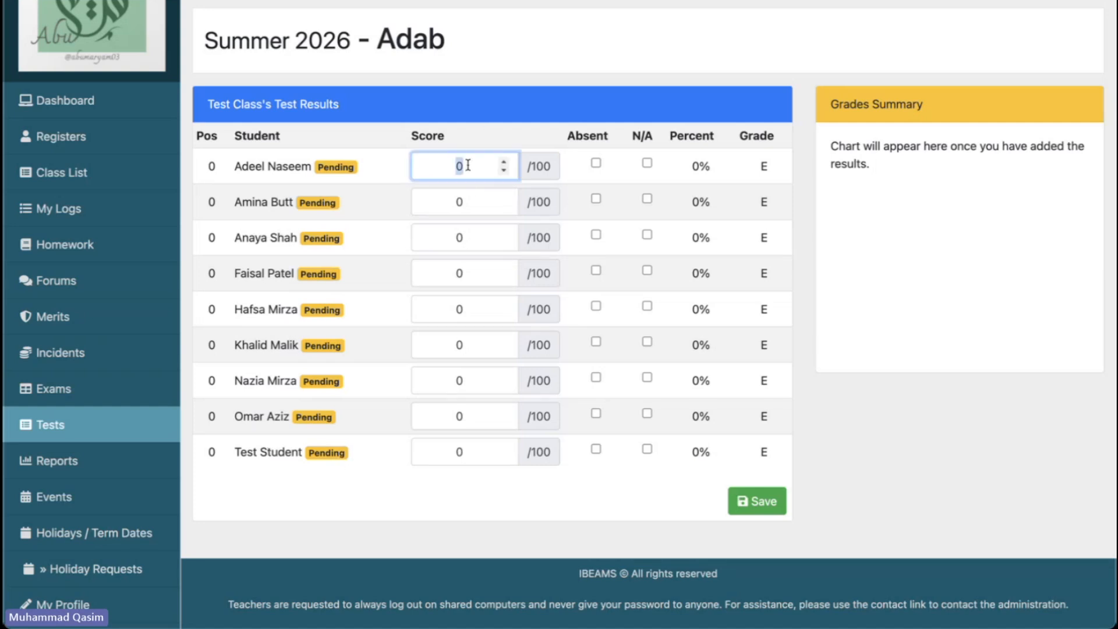
pyautogui.write('55')
pyautogui.doubleClick(465, 200)
pyautogui.write('98')
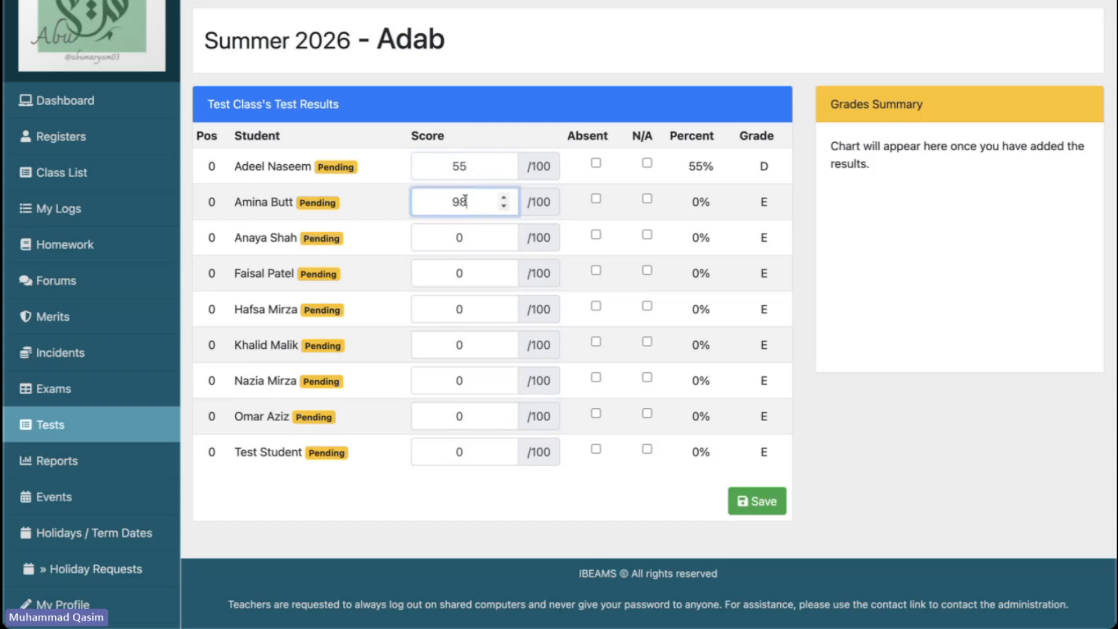
pyautogui.doubleClick(465, 236)
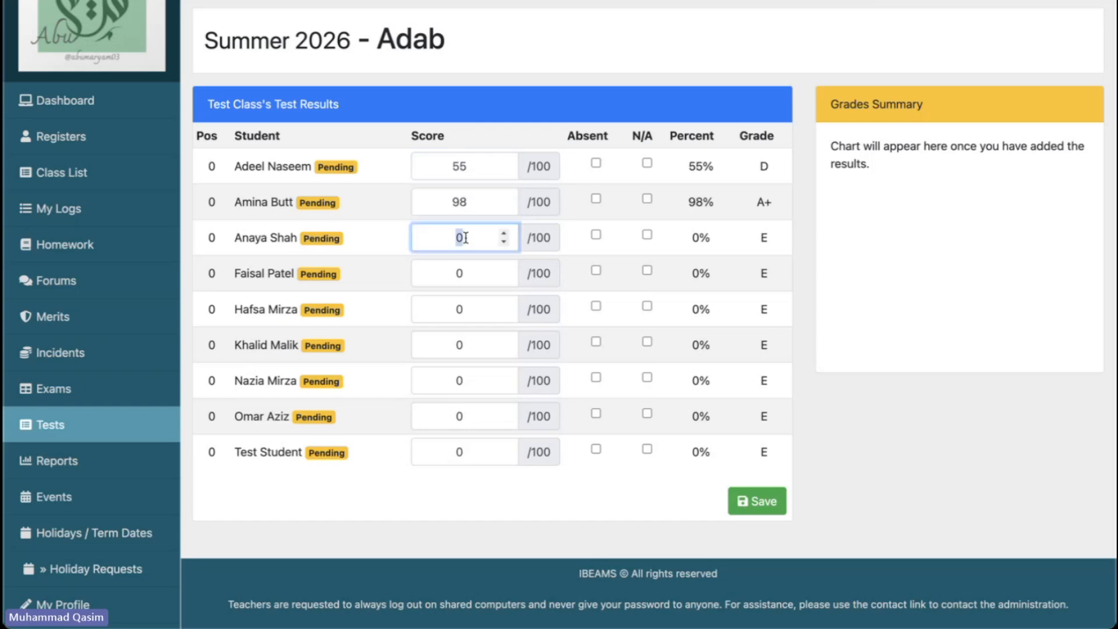
pyautogui.write('29')
pyautogui.press('Tab')
pyautogui.doubleClick(459, 274)
pyautogui.write('79')
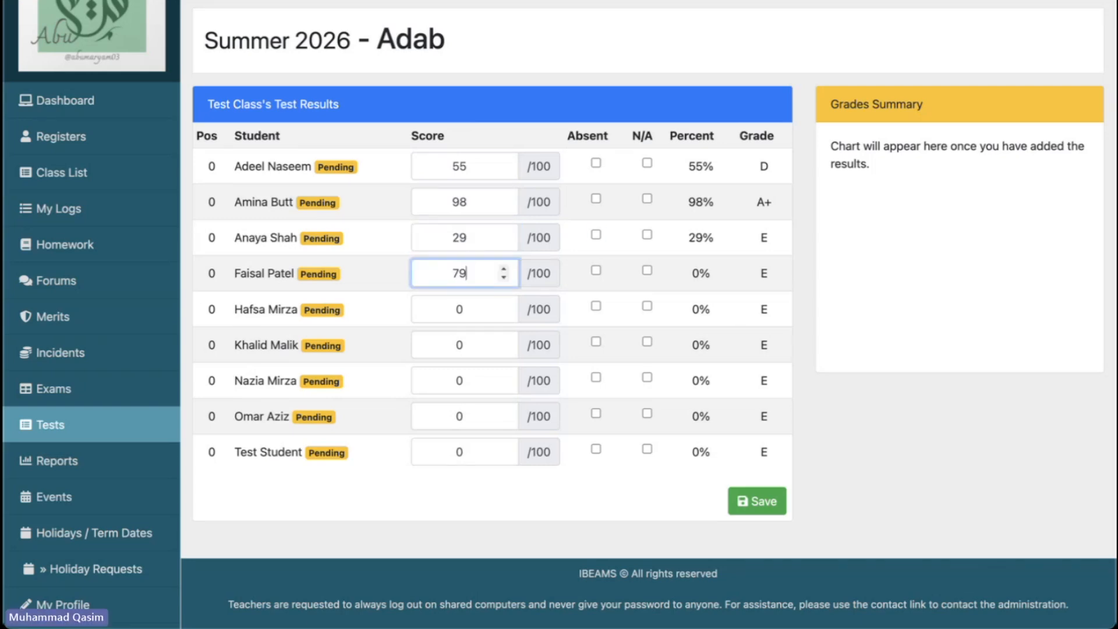
# Step: Enter Adab scores of 65, 90, 100 and 55 for the fifth to eighth students
pyautogui.doubleClick(465, 310)
pyautogui.write('65')
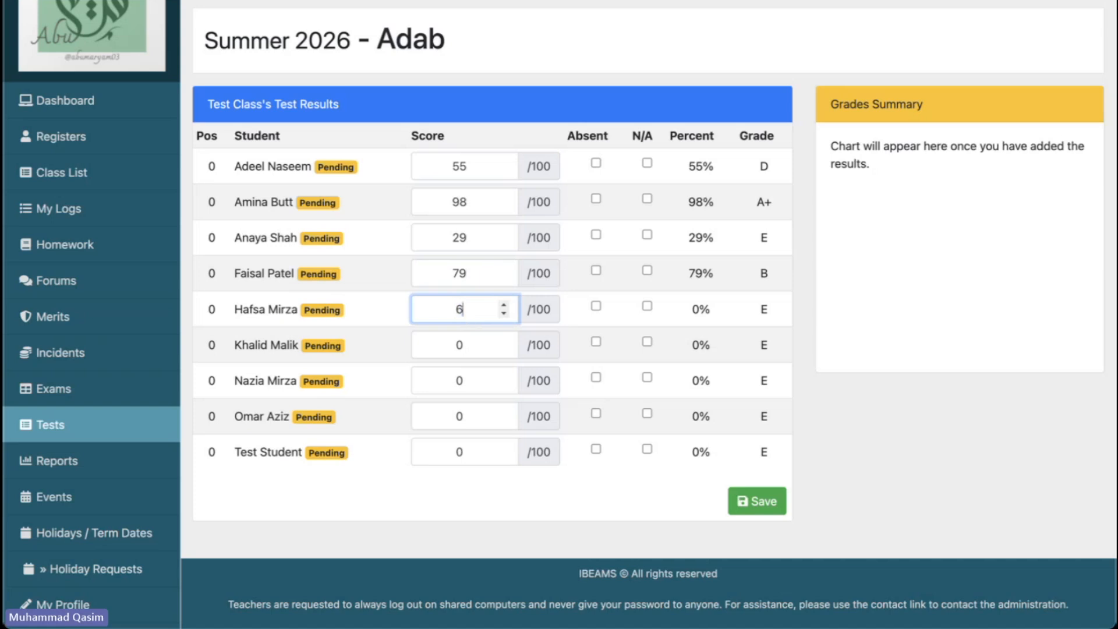
pyautogui.click(472, 346)
pyautogui.doubleClick(471, 347)
pyautogui.write('90')
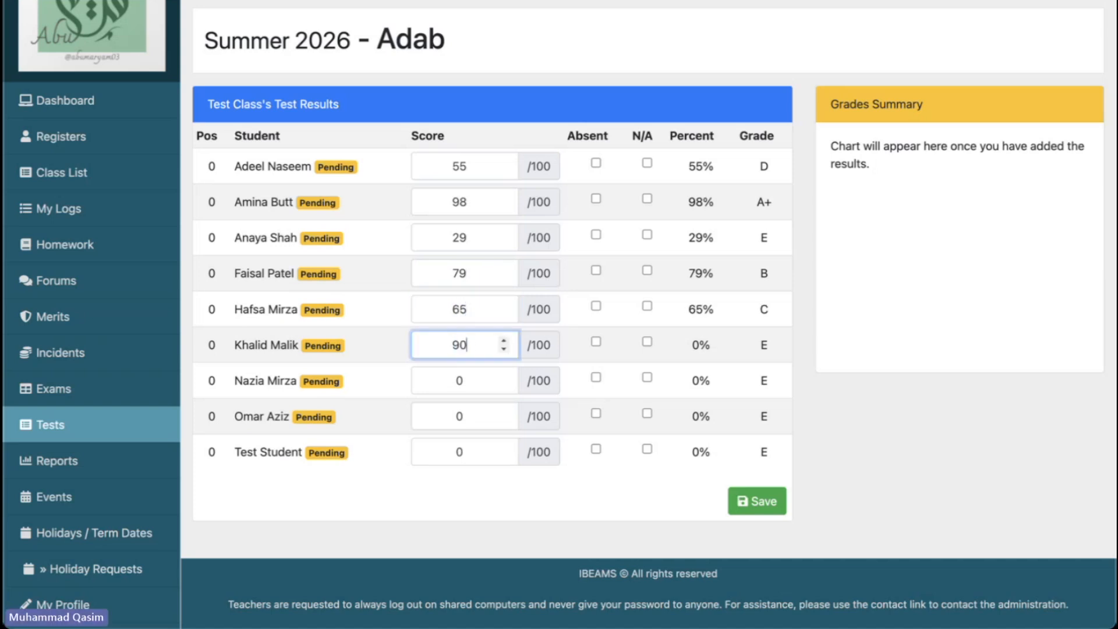
pyautogui.doubleClick(473, 381)
pyautogui.write('100')
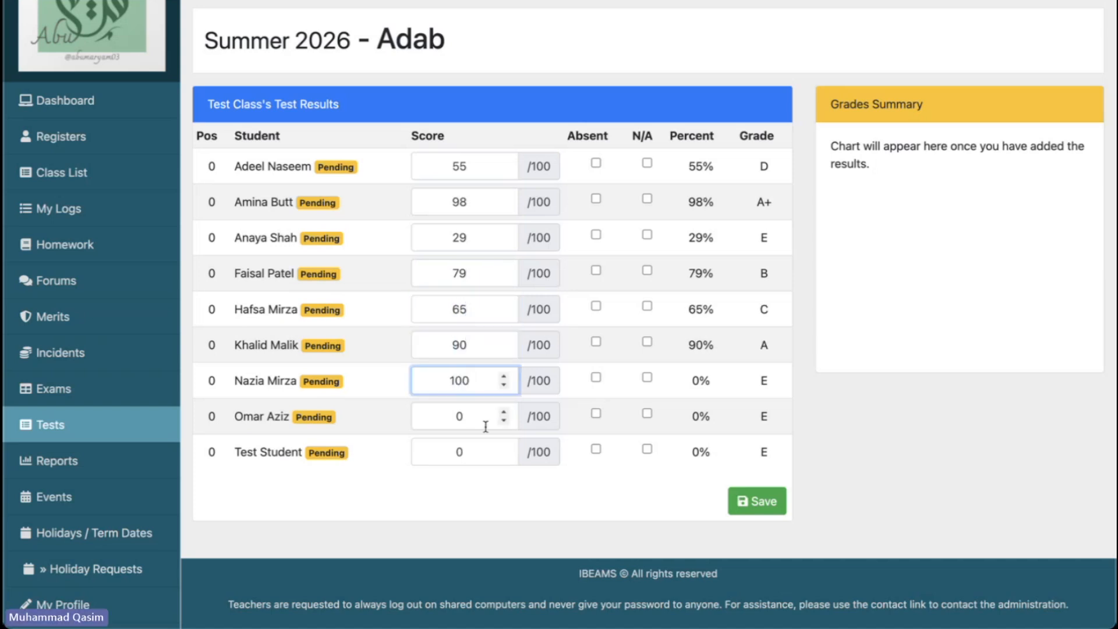
pyautogui.click(478, 417)
pyautogui.doubleClick(477, 416)
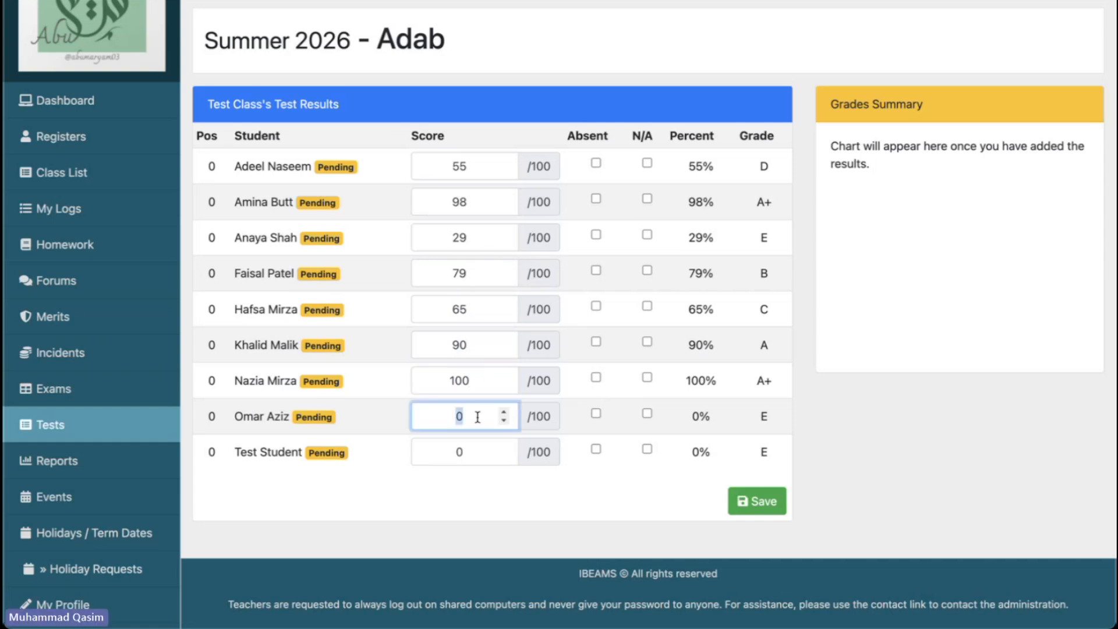
pyautogui.write('55')
# Step: Mark Test Student as absent with the score left blank, and save the Adab results
pyautogui.doubleClick(473, 452)
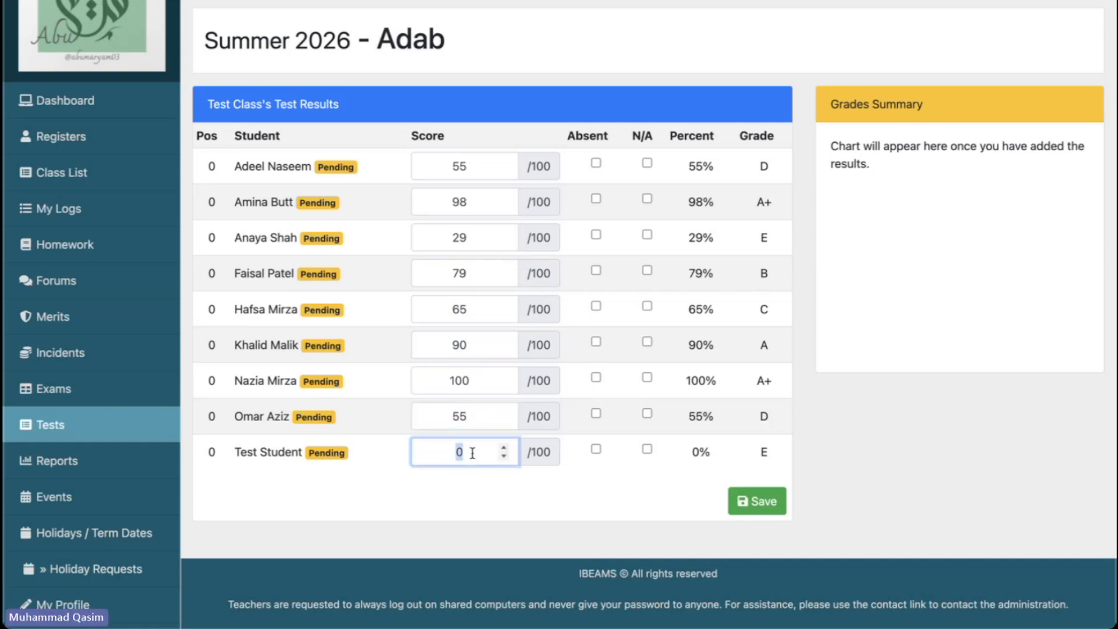
pyautogui.write('87')
pyautogui.hotkey('ctrl', 'a')
pyautogui.press('BackSpace')
pyautogui.click(596, 450)
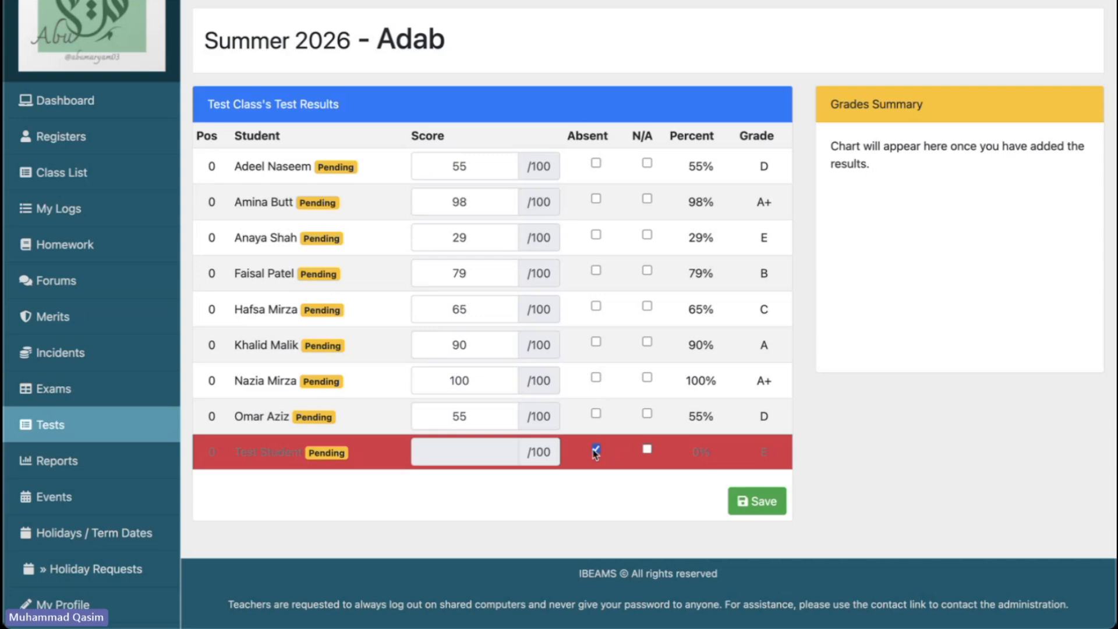
pyautogui.click(437, 452)
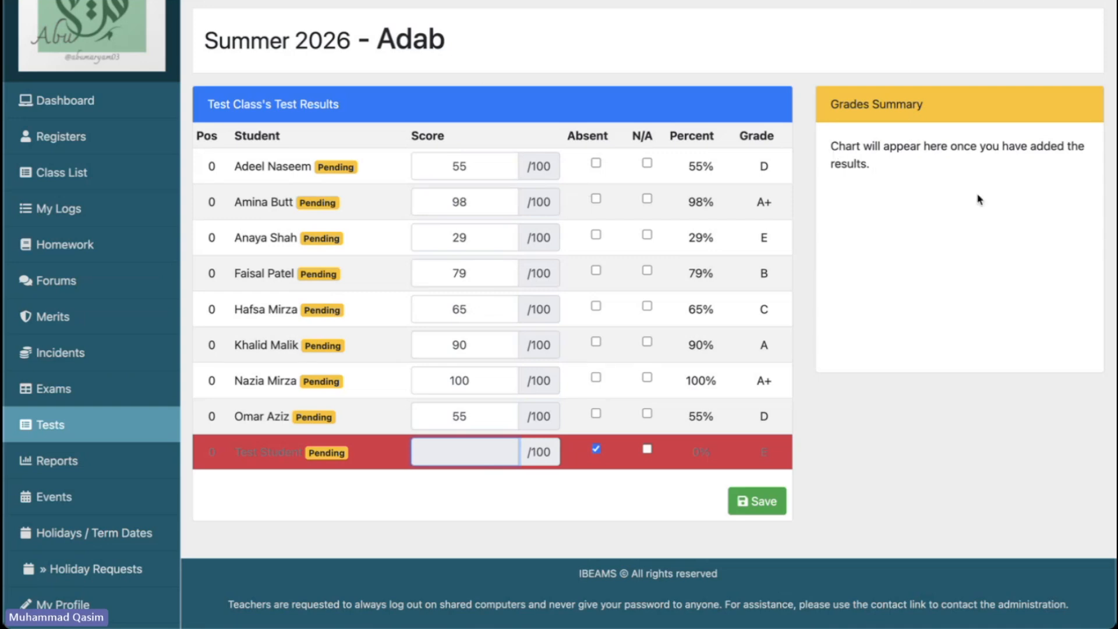
pyautogui.click(767, 505)
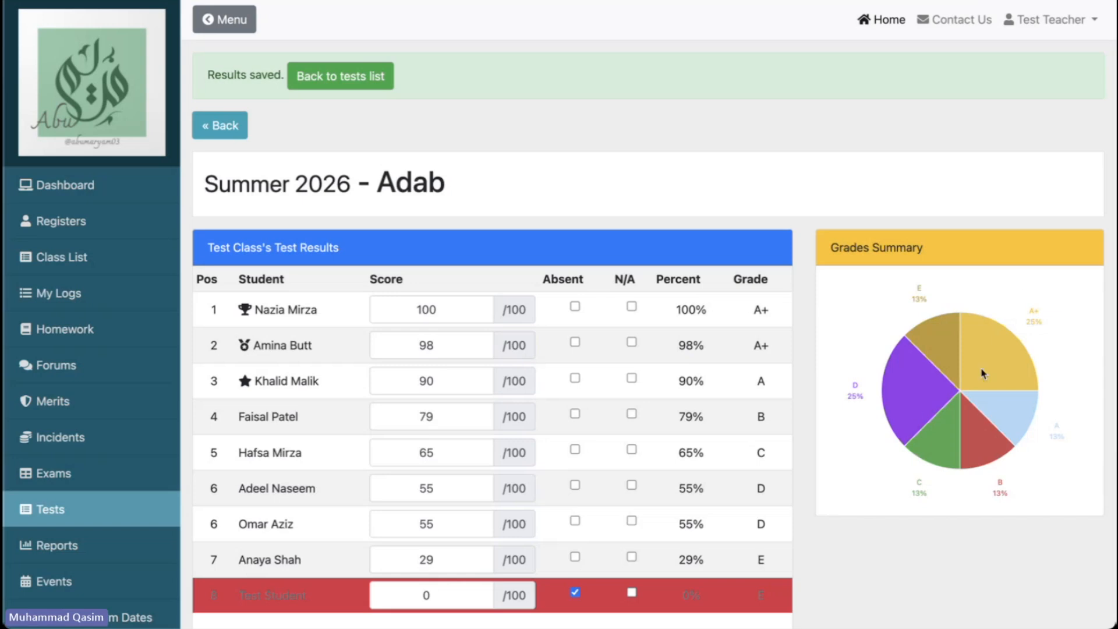
pyautogui.scroll(-1, 983, 373)
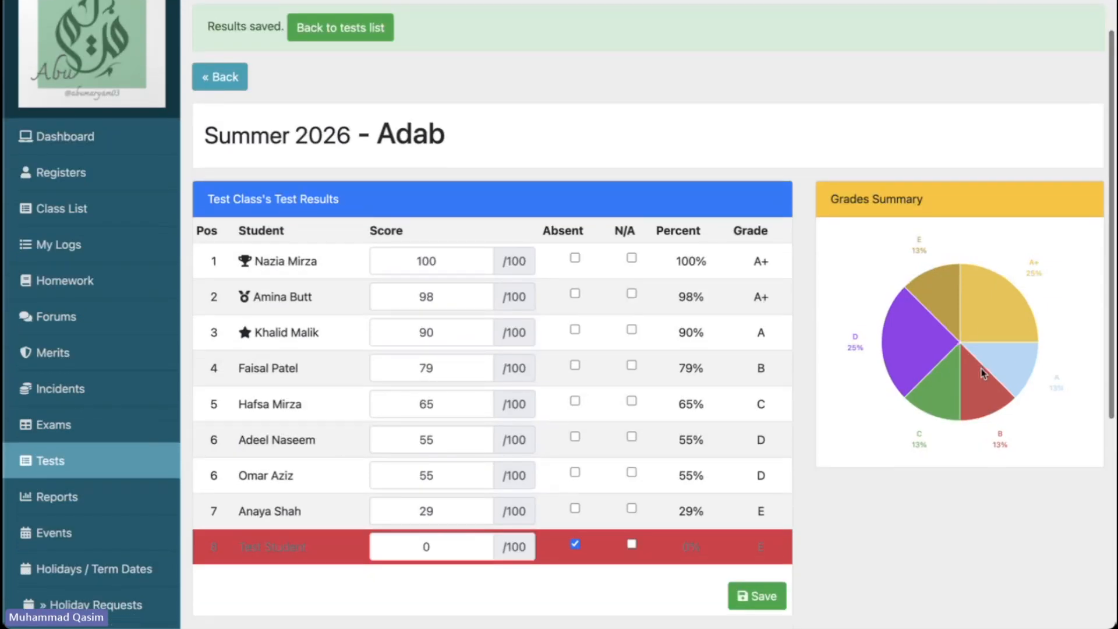
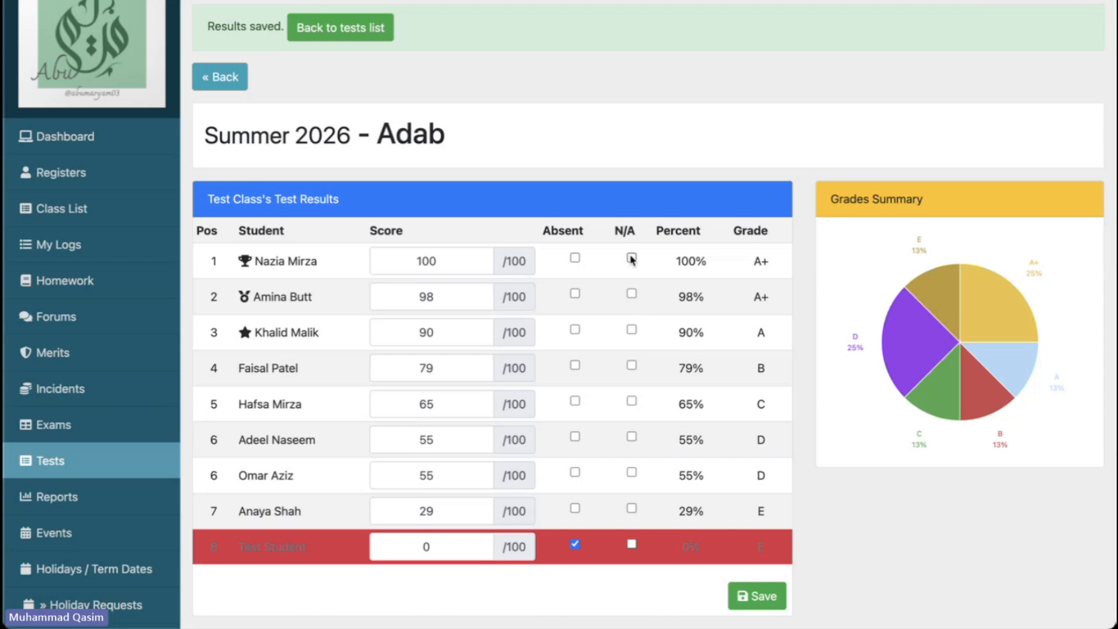
# Step: Try out the N/A option on the top-ranked student's Adab result and clear it again
pyautogui.click(632, 258)
pyautogui.click(632, 258)
pyautogui.scroll(-3, 524, 167)
pyautogui.scroll(5, 525, 166)
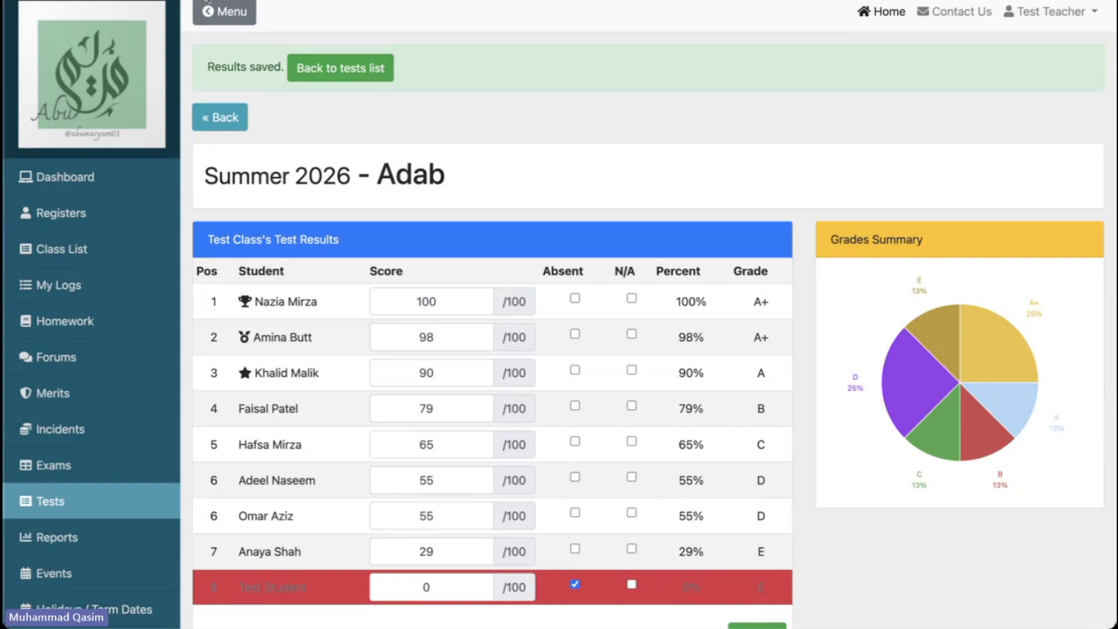
# Step: Return to the admin system and open the list of all exams and tests to view the Summer 2026 exam's classes
pyautogui.click(128, 1)
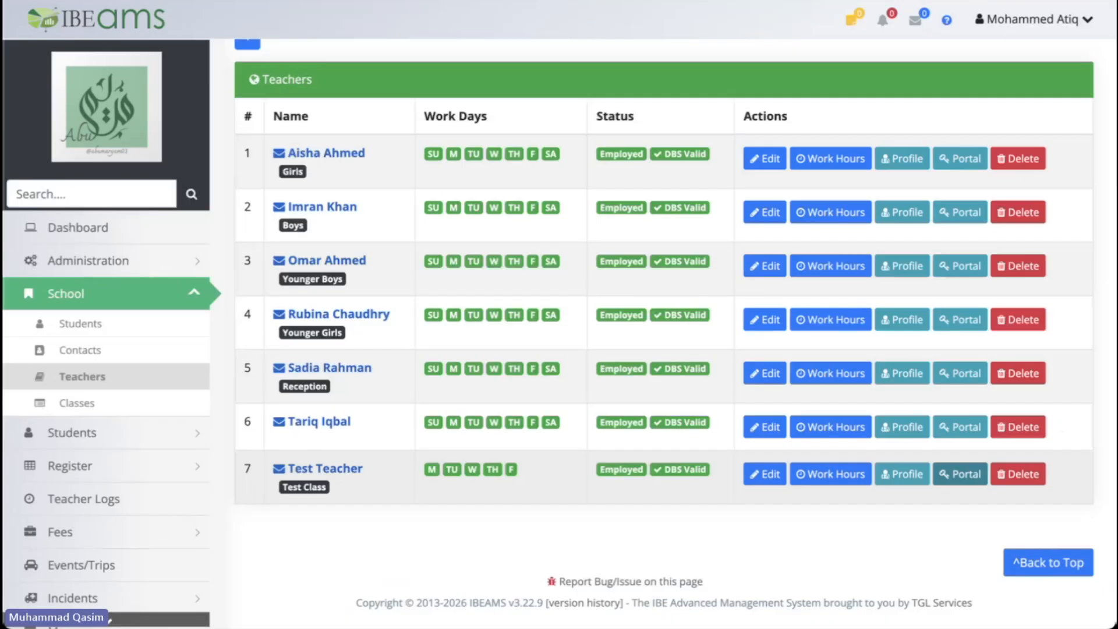
pyautogui.scroll(-6, 164, 517)
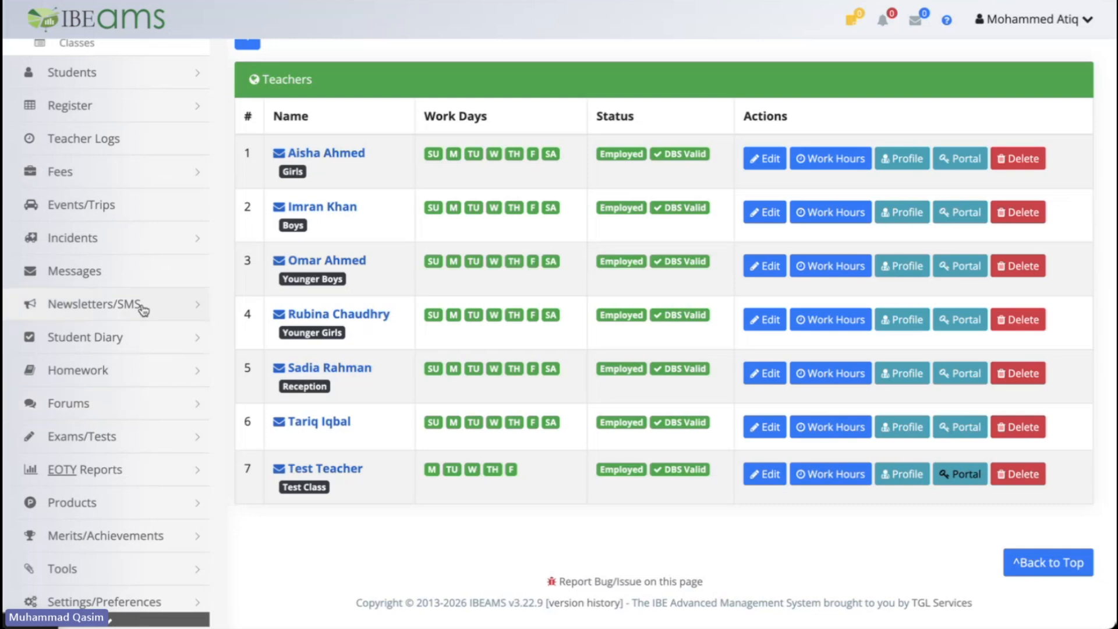
pyautogui.scroll(1, 143, 307)
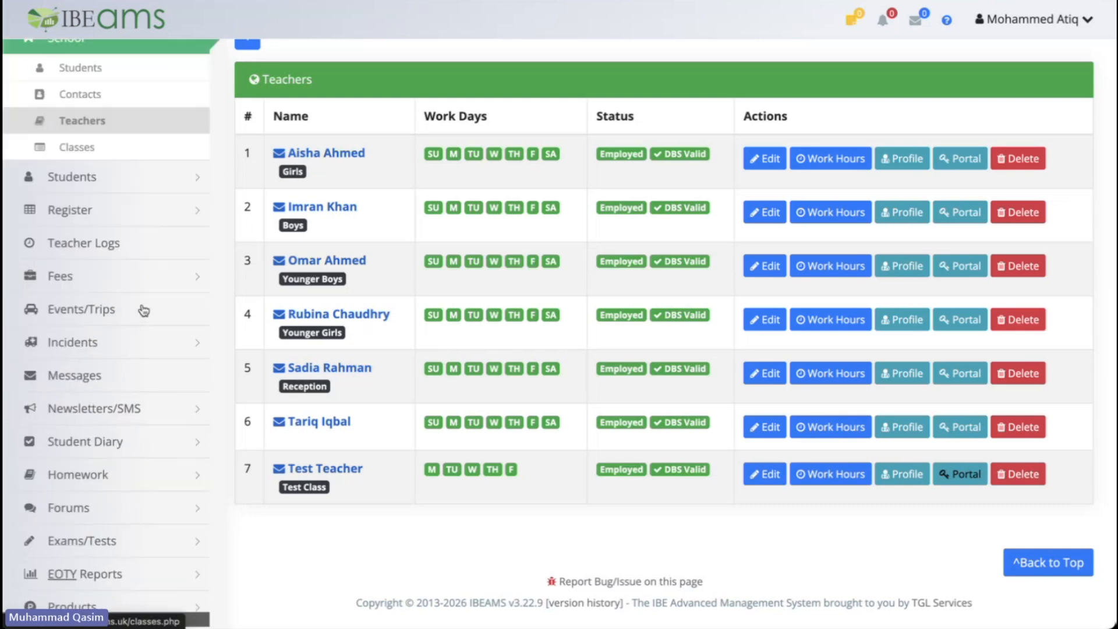
pyautogui.scroll(-2, 144, 310)
pyautogui.scroll(-1, 144, 310)
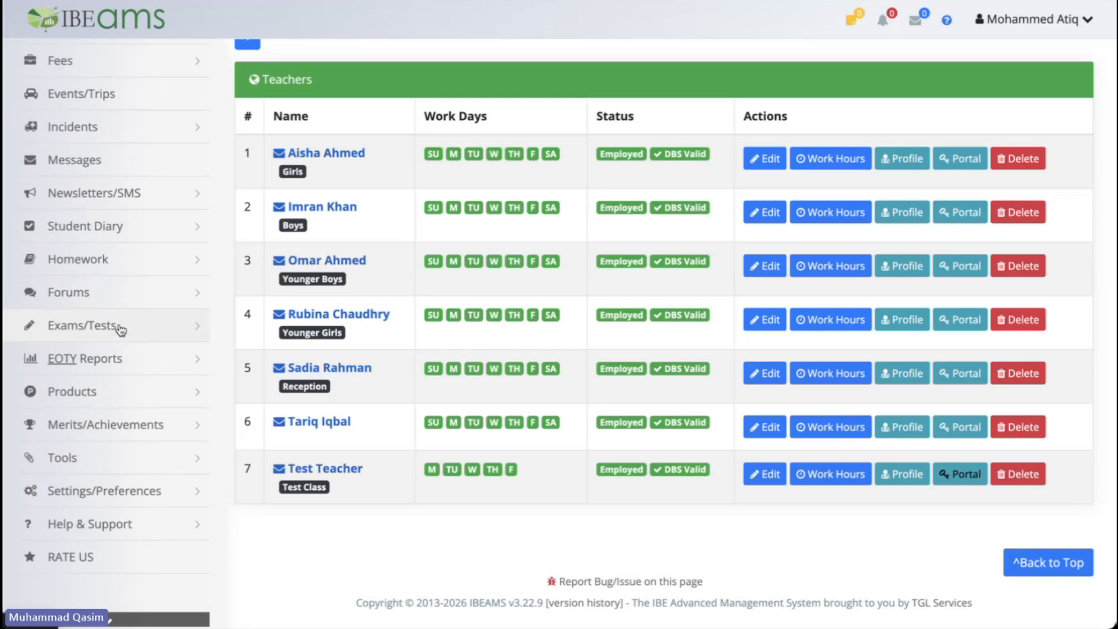
pyautogui.click(121, 327)
pyautogui.click(119, 353)
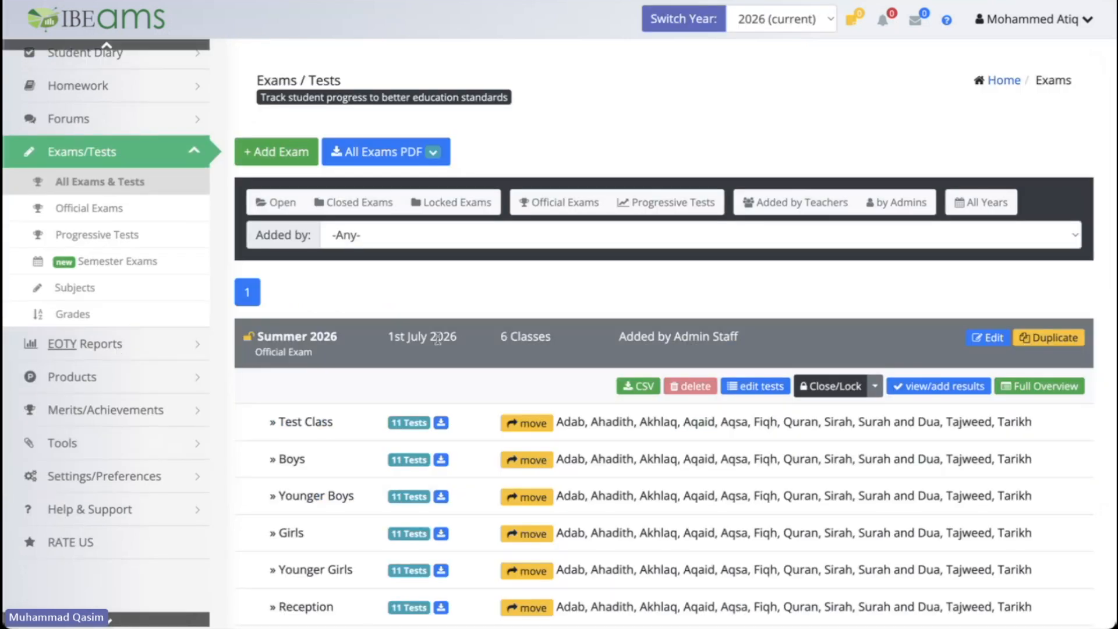
pyautogui.scroll(-3, 438, 339)
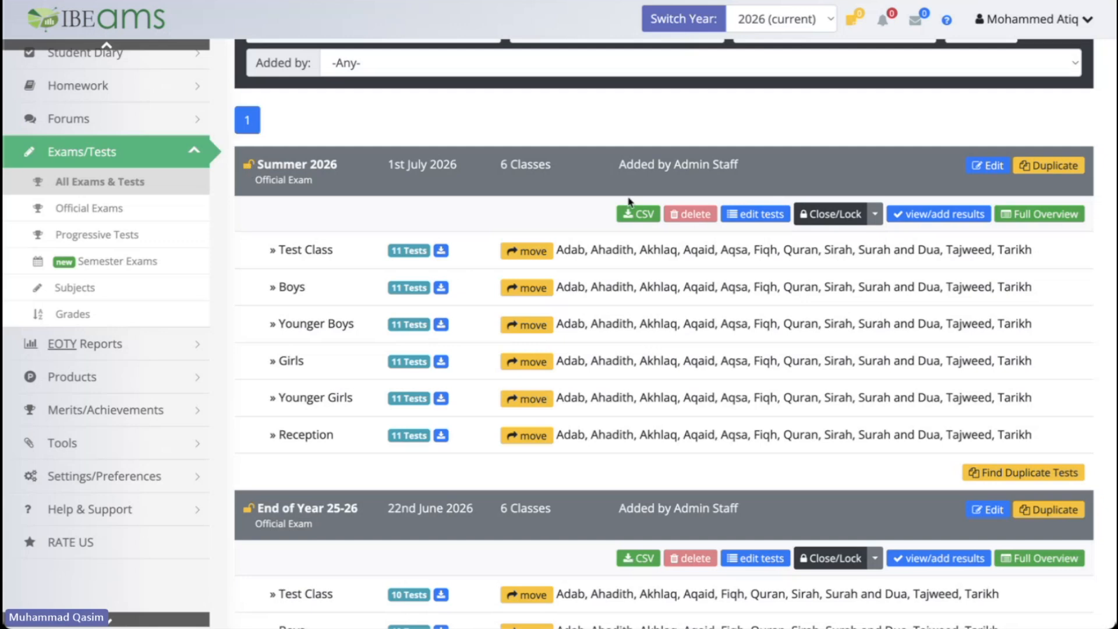
# Step: Close the Summer 2026 exam and review the help on open, closed and locked exam statuses
pyautogui.click(865, 219)
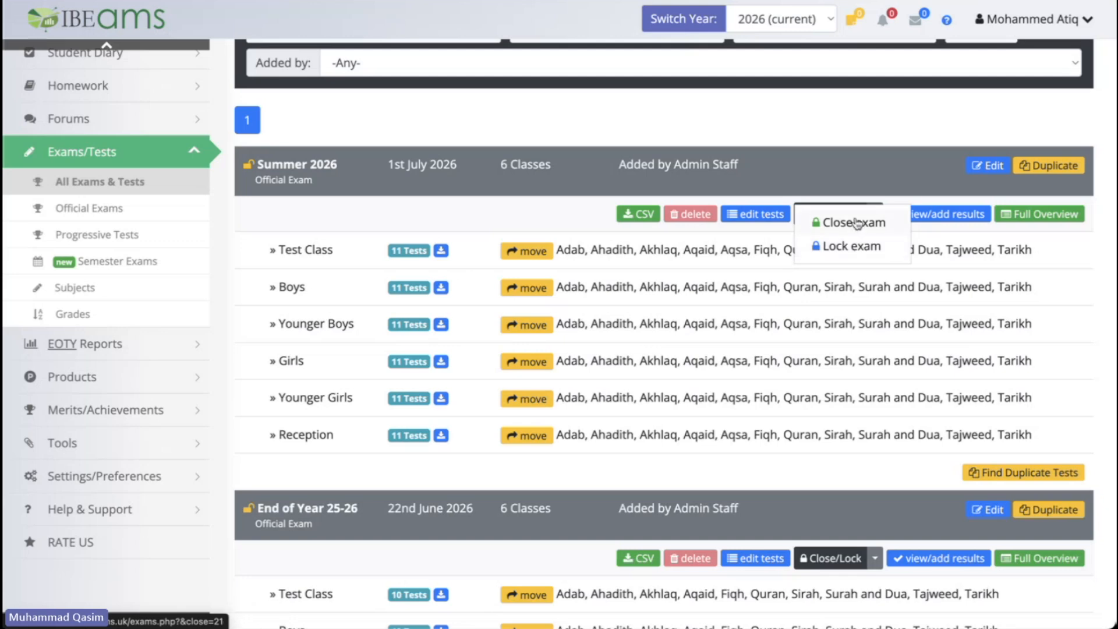
pyautogui.click(854, 222)
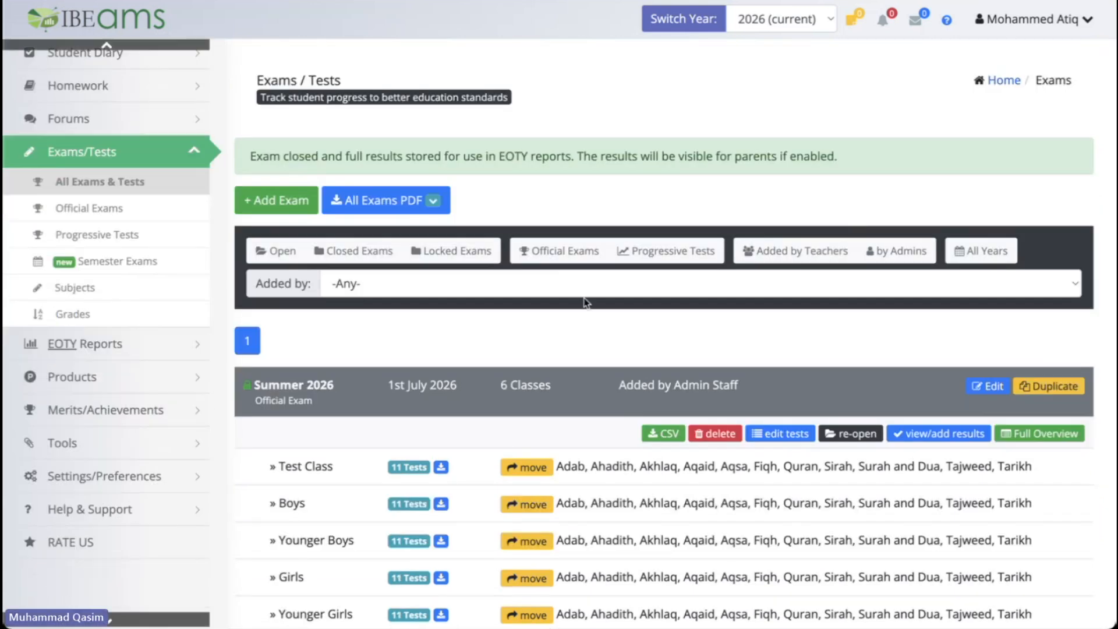
pyautogui.scroll(-1, 584, 302)
pyautogui.scroll(-3, 584, 302)
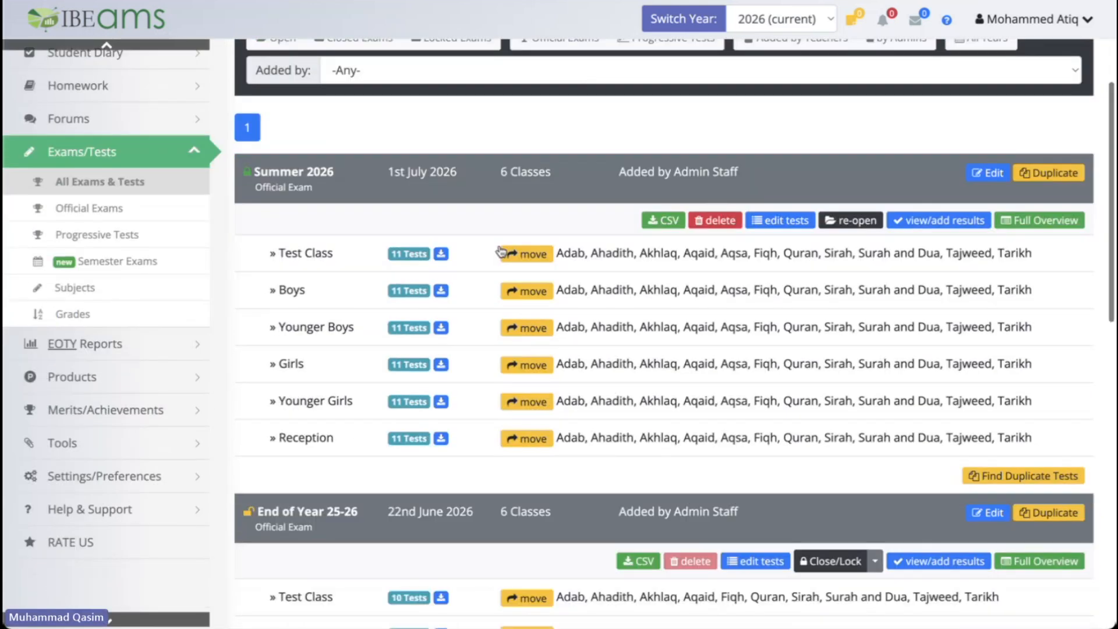
pyautogui.scroll(-6, 430, 241)
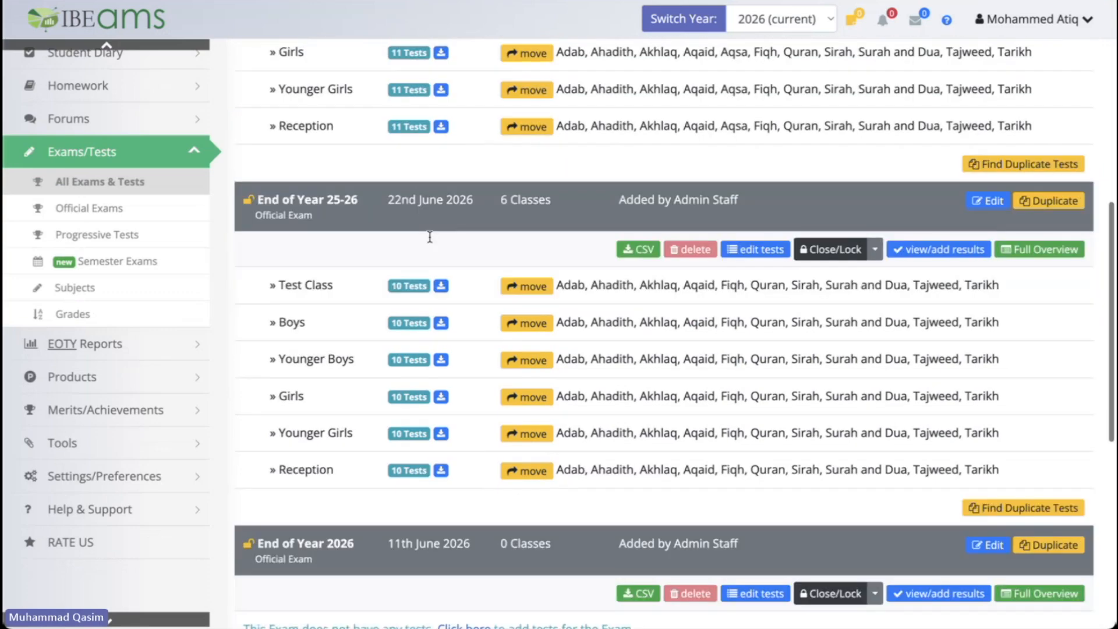
pyautogui.scroll(8, 430, 239)
pyautogui.scroll(-12, 430, 237)
pyautogui.scroll(-5, 429, 237)
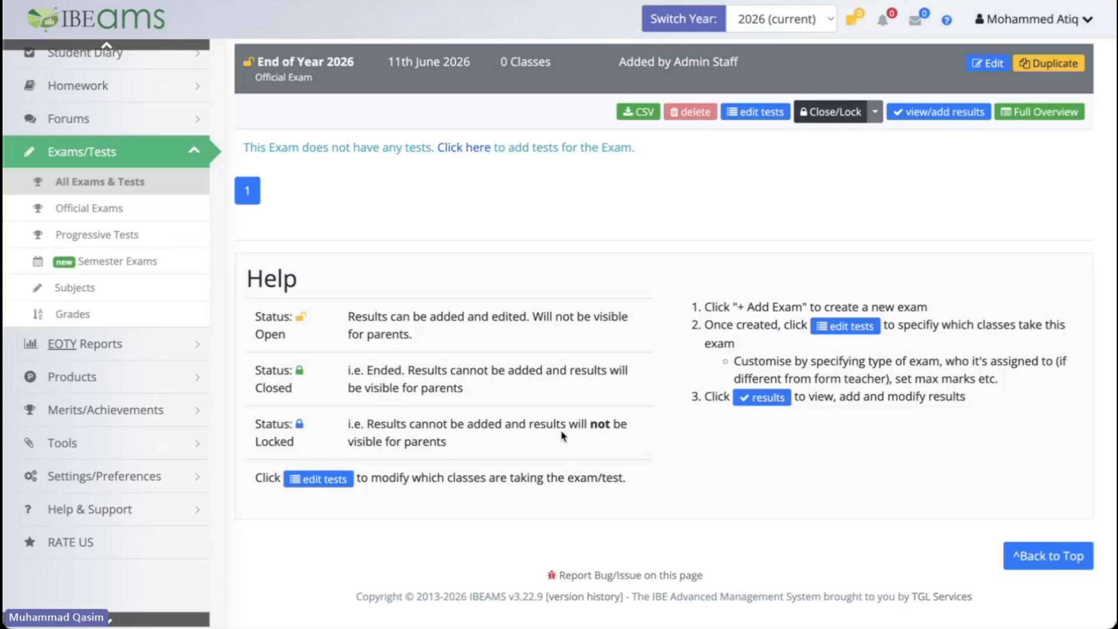
pyautogui.scroll(10, 689, 276)
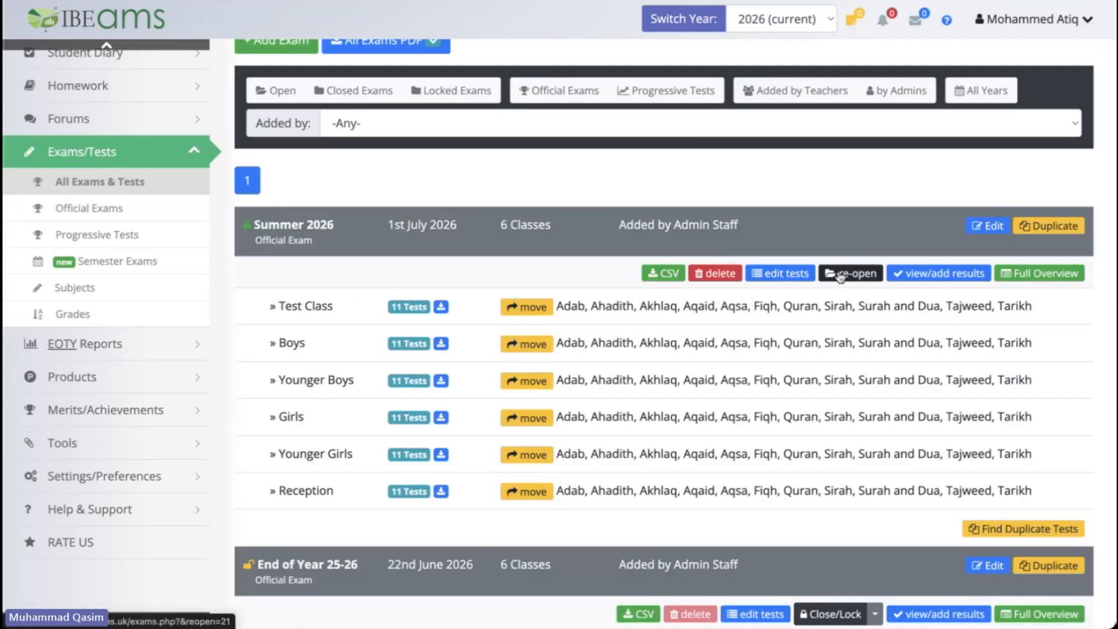
# Step: Re-open the Summer 2026 exam and lock it instead
pyautogui.click(841, 275)
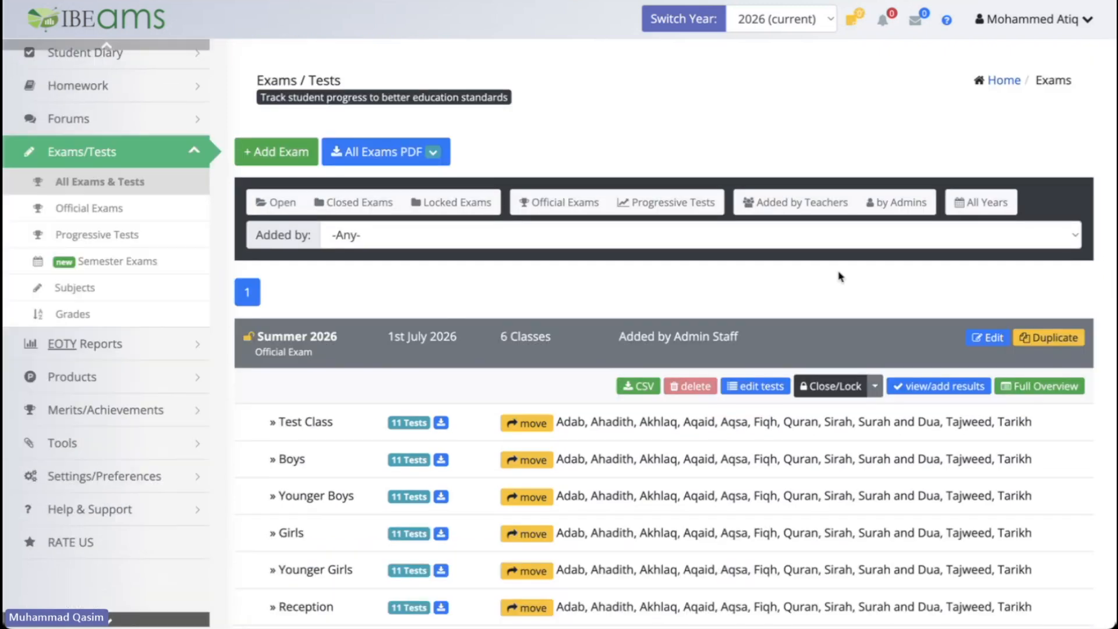
pyautogui.click(874, 385)
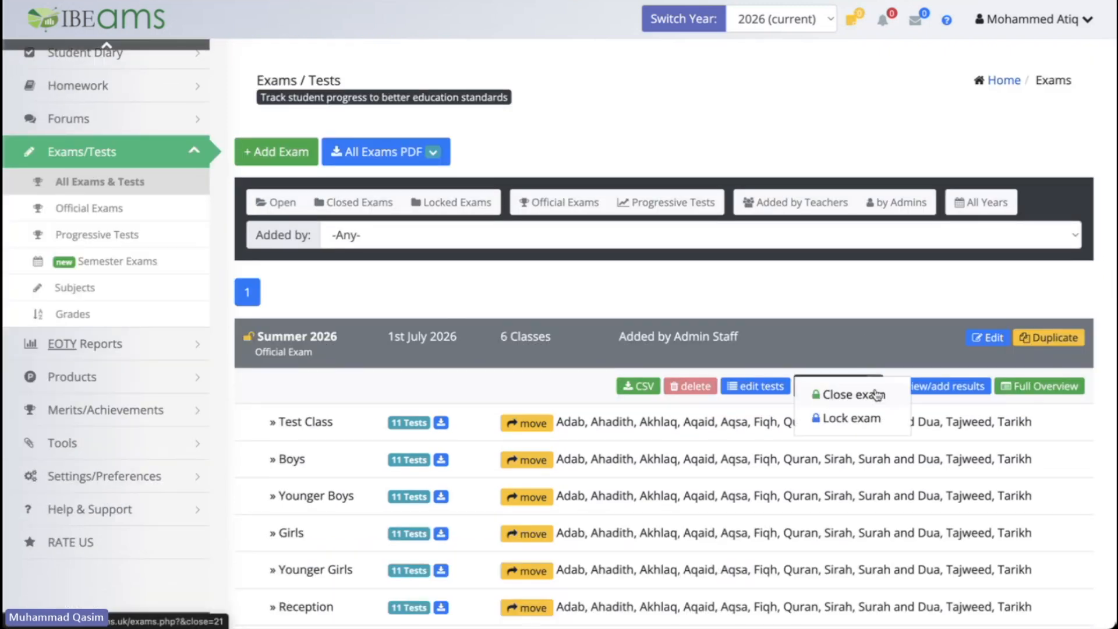
pyautogui.click(865, 418)
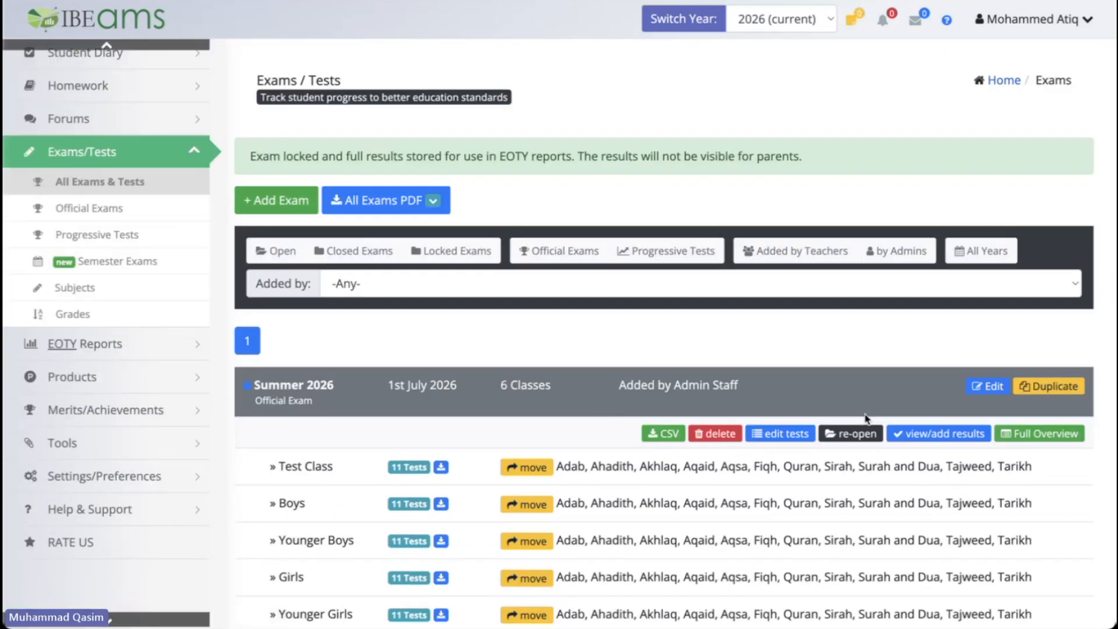
# Step: Open the Summer 2026 results overview, check all results of the Boys class, and return to the overview
pyautogui.scroll(-4, 865, 418)
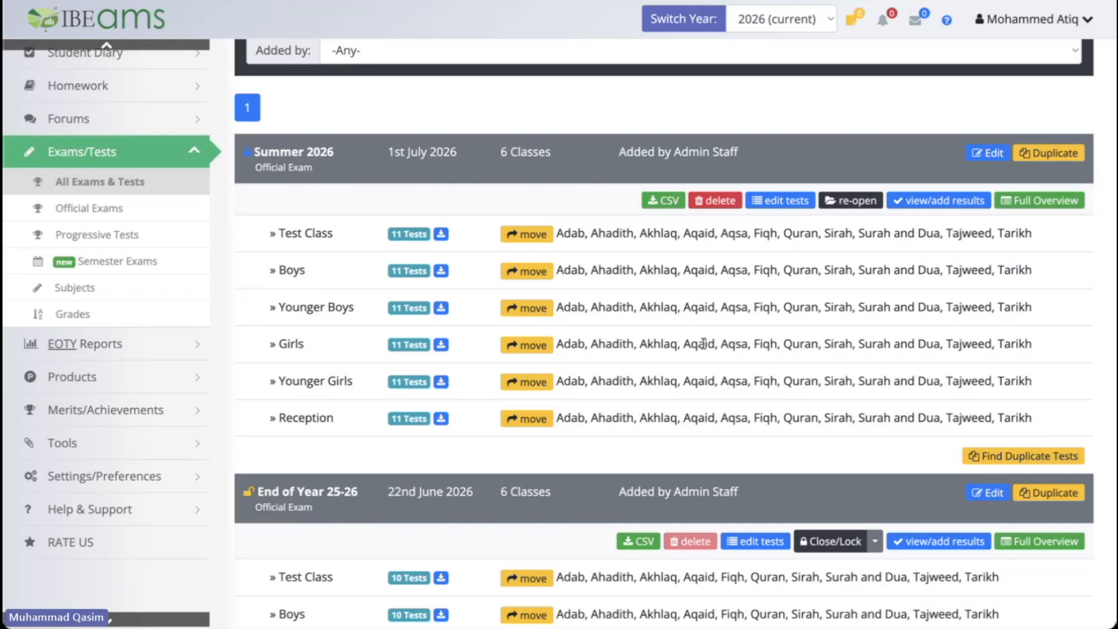
pyautogui.click(920, 201)
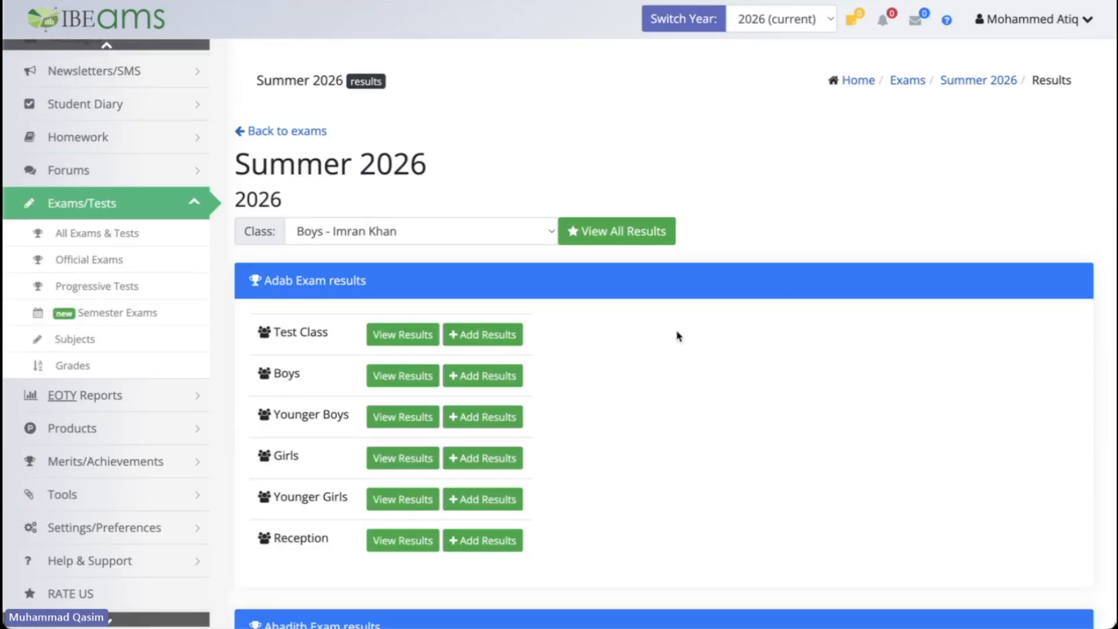
pyautogui.scroll(-7, 676, 332)
pyautogui.scroll(7, 677, 336)
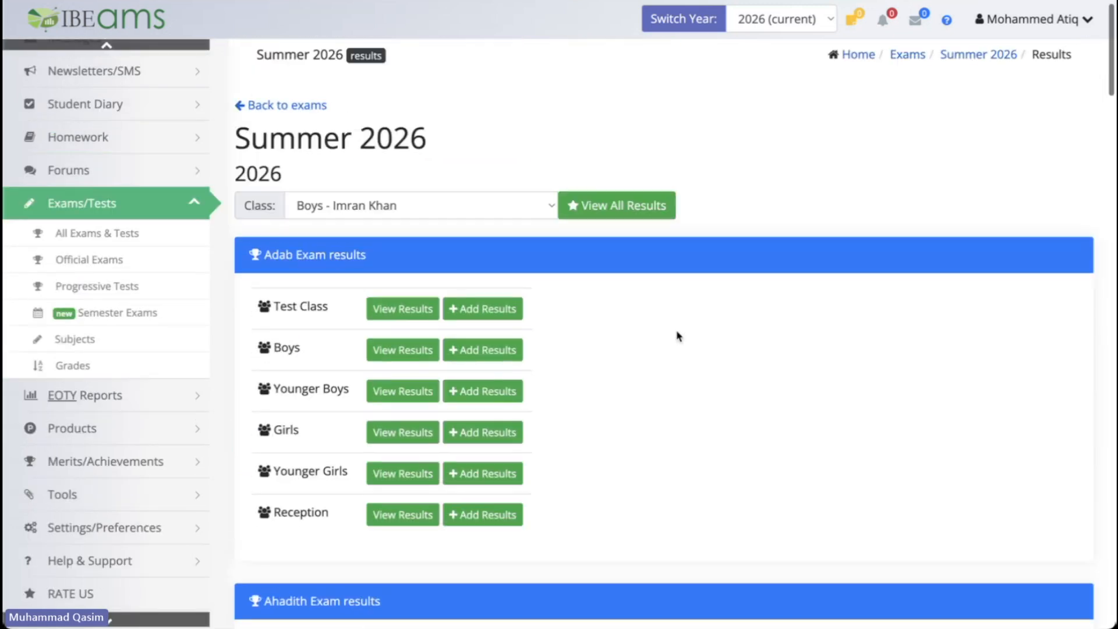
pyautogui.click(624, 211)
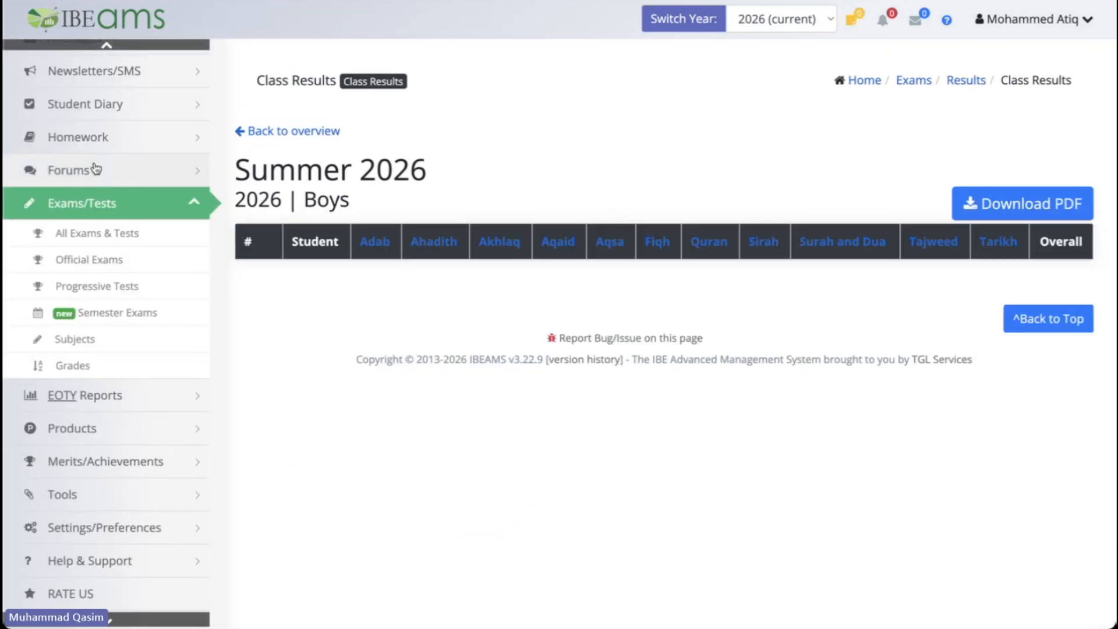
pyautogui.click(293, 131)
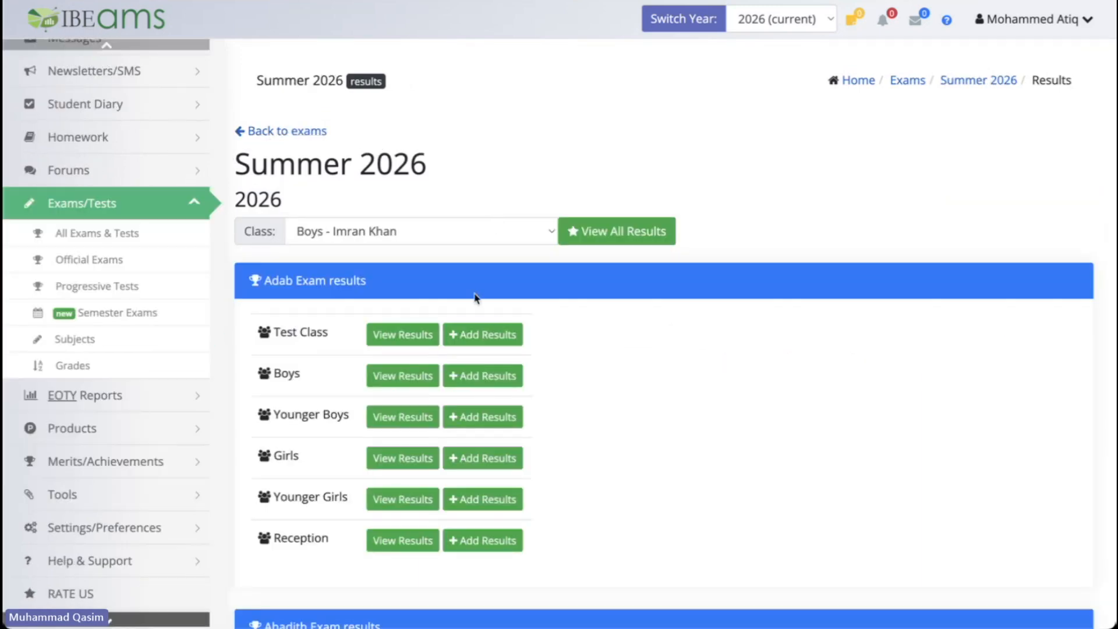
# Step: View all Summer 2026 results for Test Class and examine the subject scores, rankings and overall percentages
pyautogui.click(475, 231)
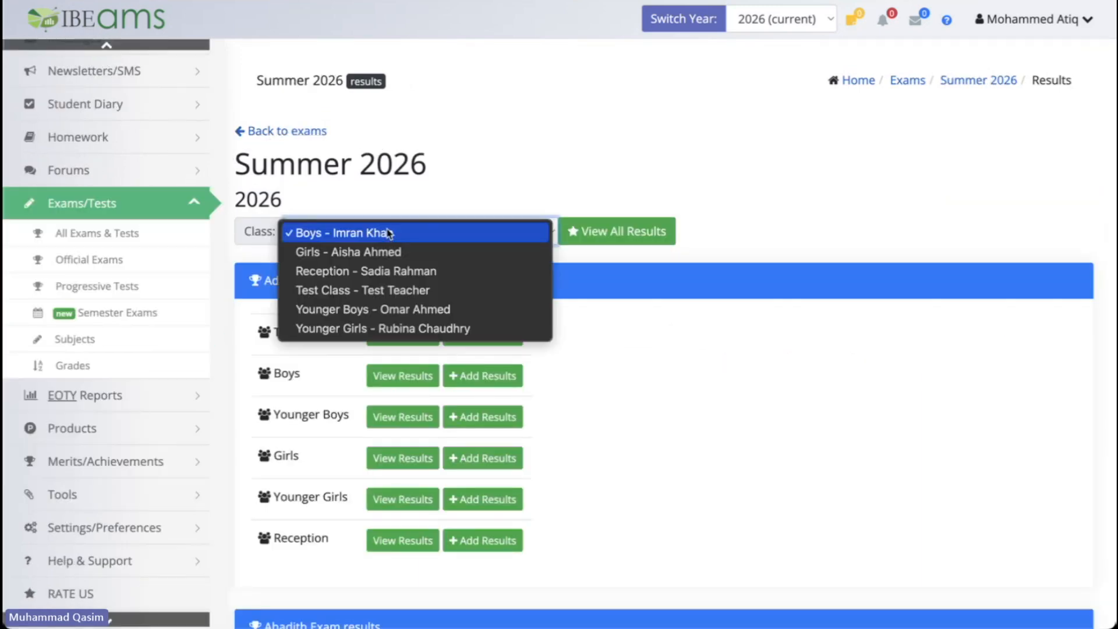
pyautogui.click(411, 290)
pyautogui.click(602, 232)
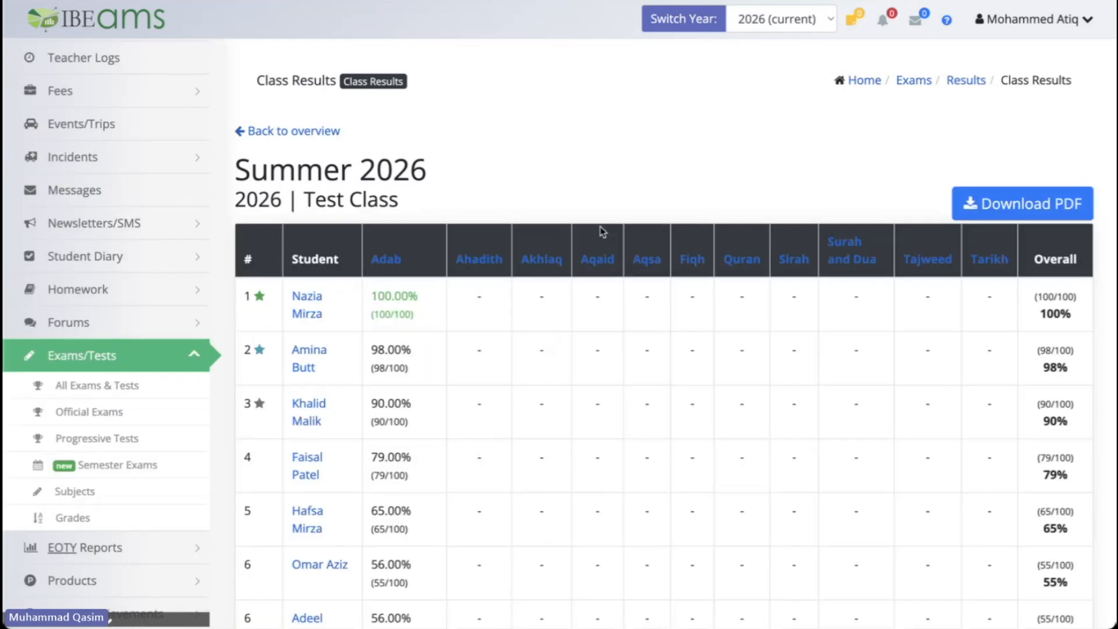
pyautogui.scroll(-1, 703, 348)
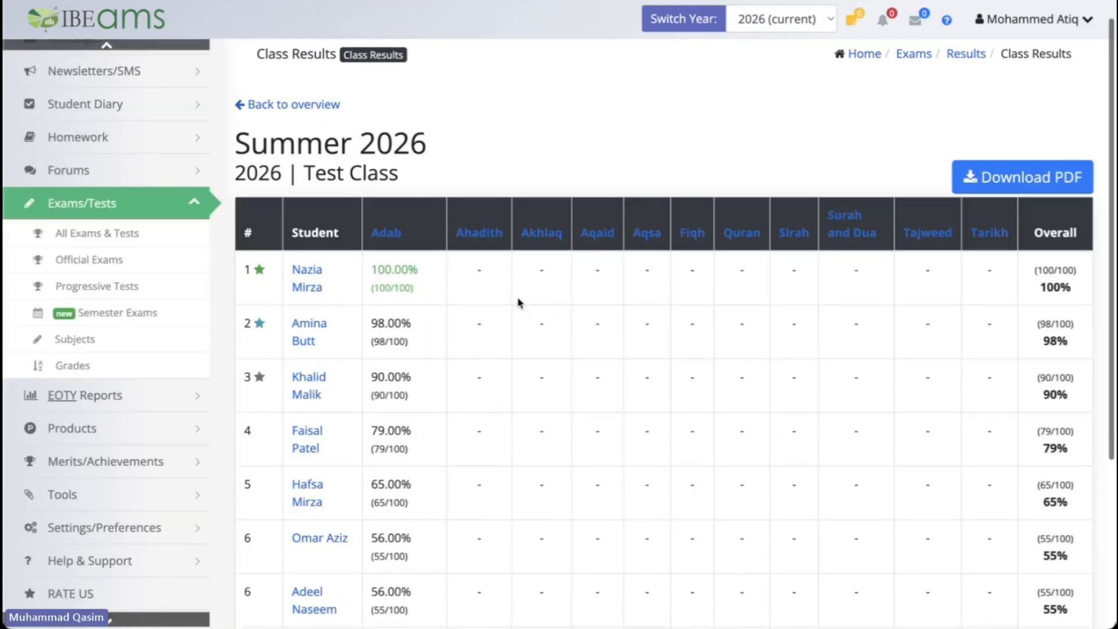
pyautogui.scroll(-4, 423, 496)
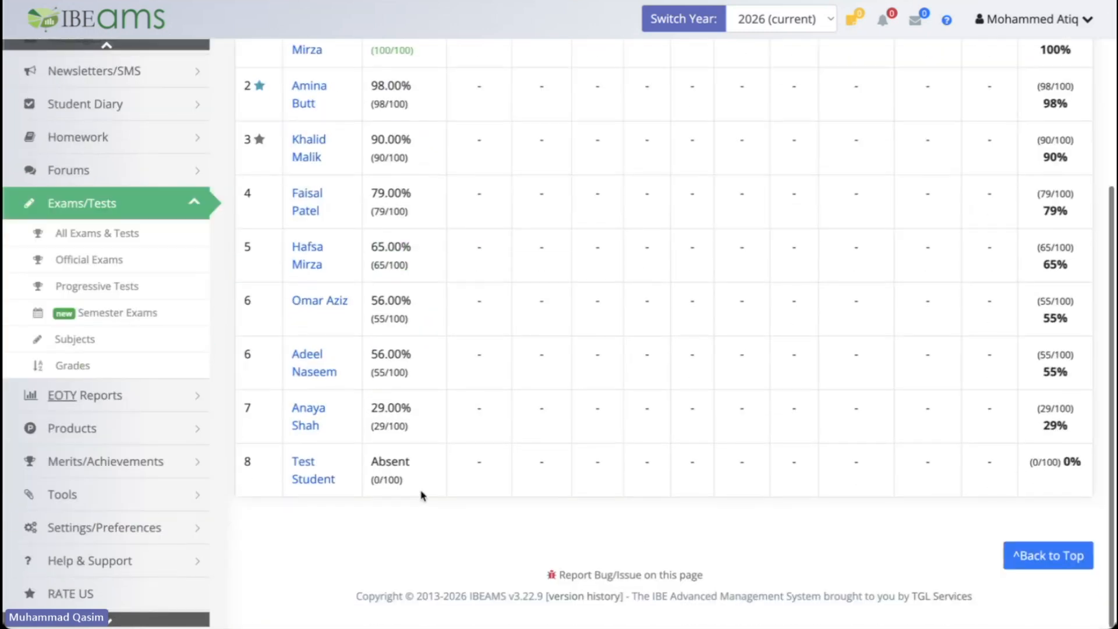
pyautogui.scroll(3, 423, 495)
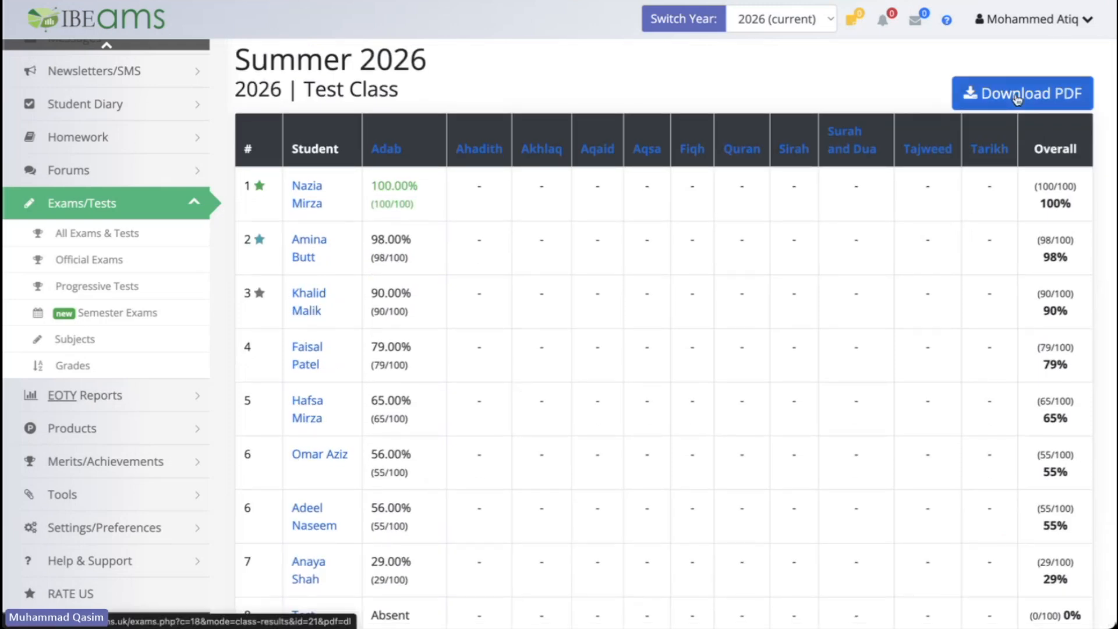
pyautogui.scroll(-2, 681, 288)
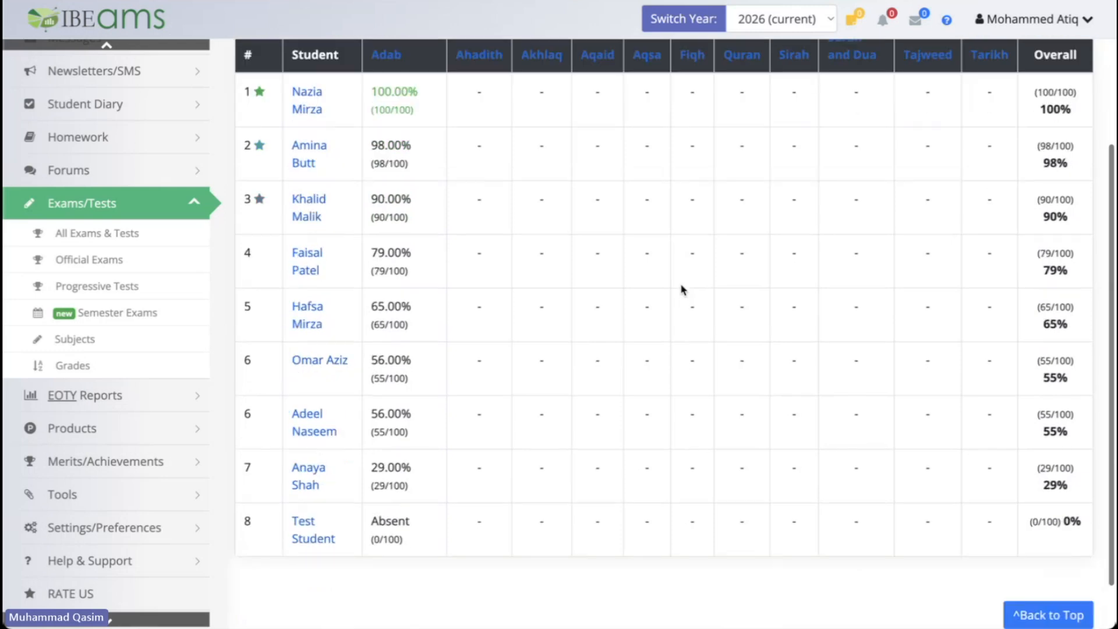
pyautogui.scroll(1, 681, 288)
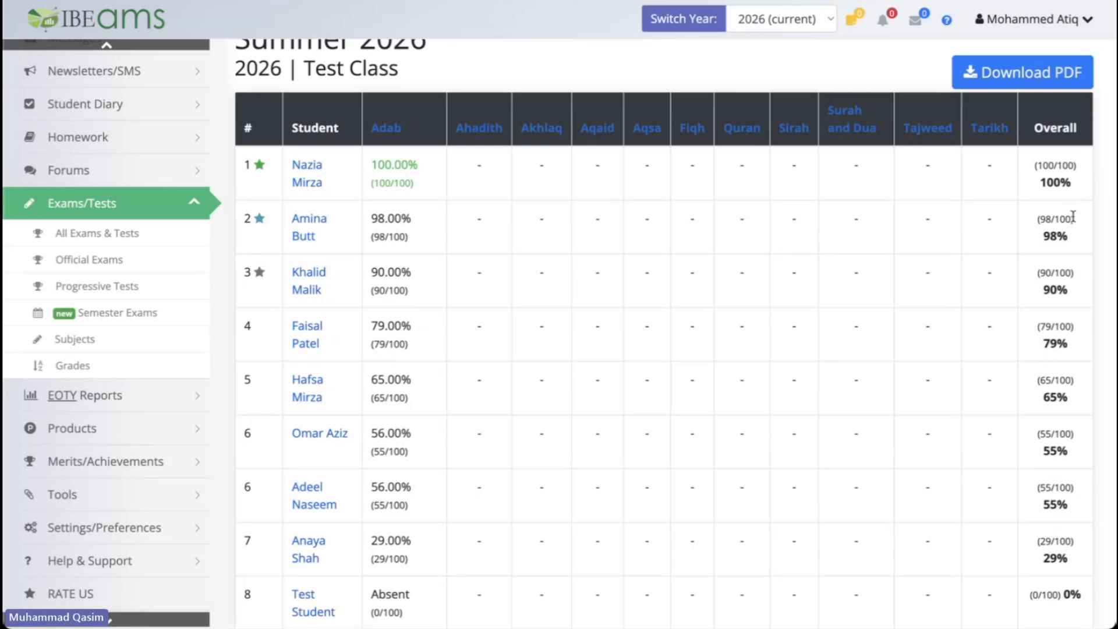
pyautogui.scroll(-2, 1049, 341)
pyautogui.scroll(3, 1048, 341)
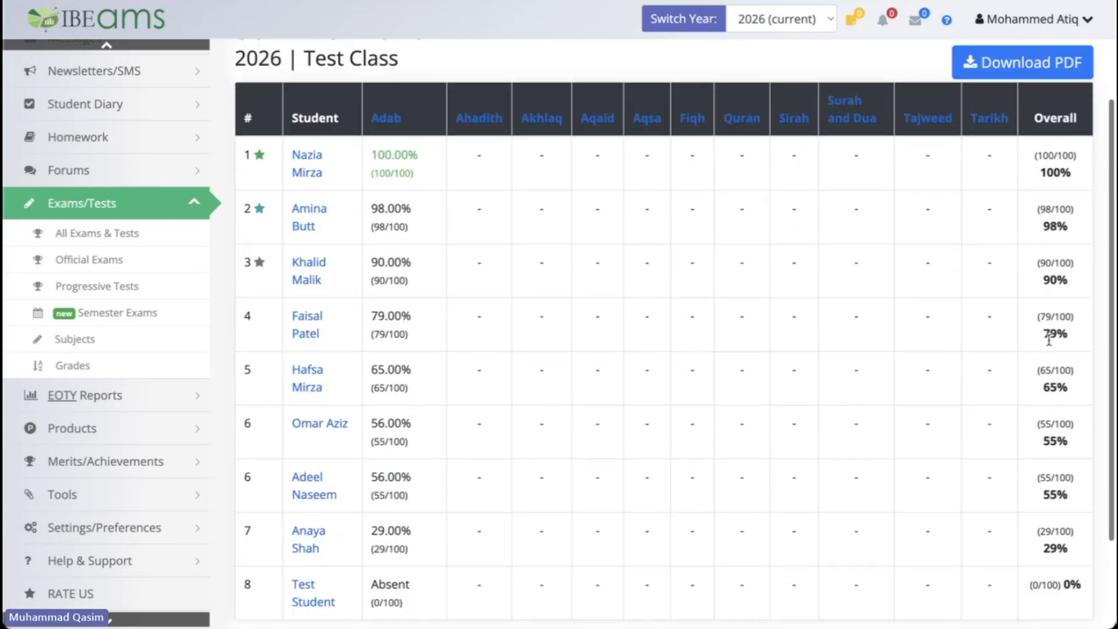
pyautogui.scroll(-1, 1049, 341)
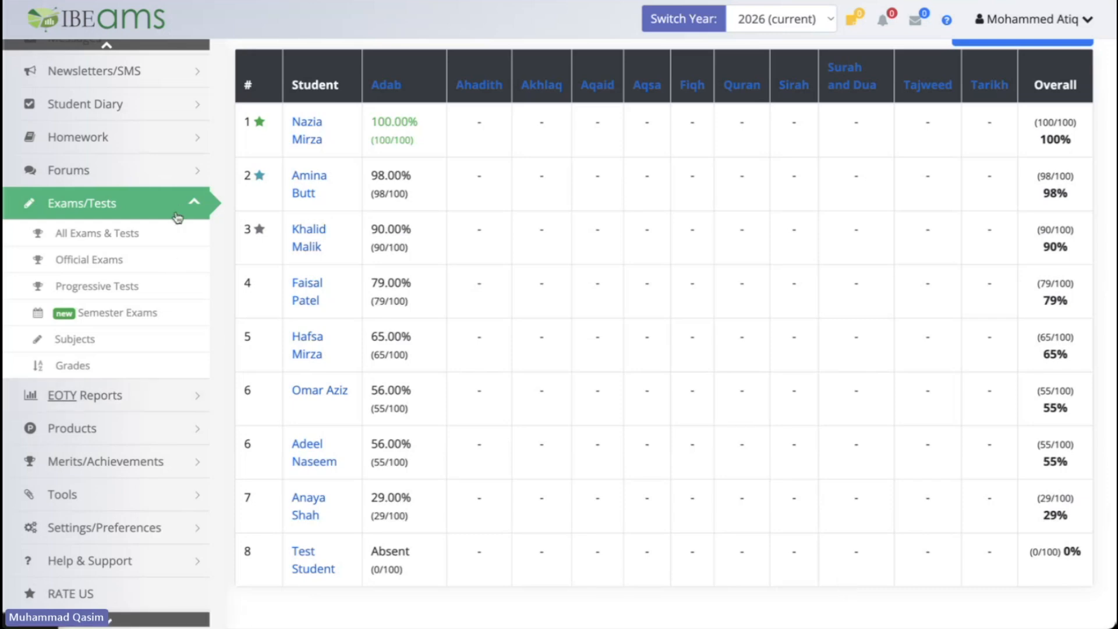
# Step: Return to the list of all exams, then search for a student by first name and open the matching student's record
pyautogui.click(99, 232)
pyautogui.scroll(-3, 670, 262)
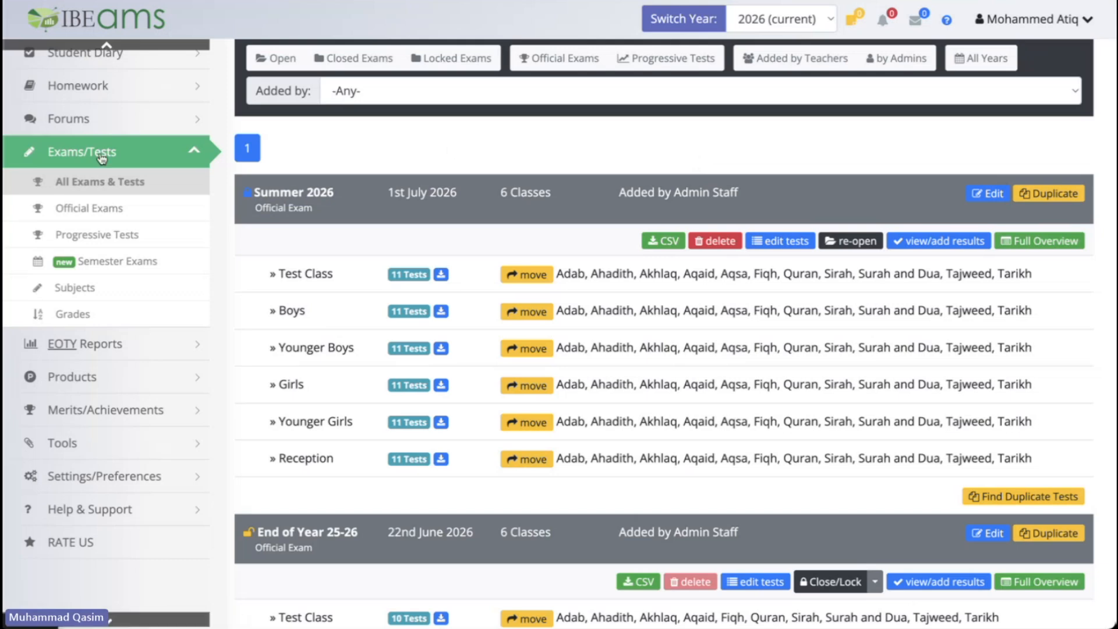
pyautogui.scroll(7, 105, 169)
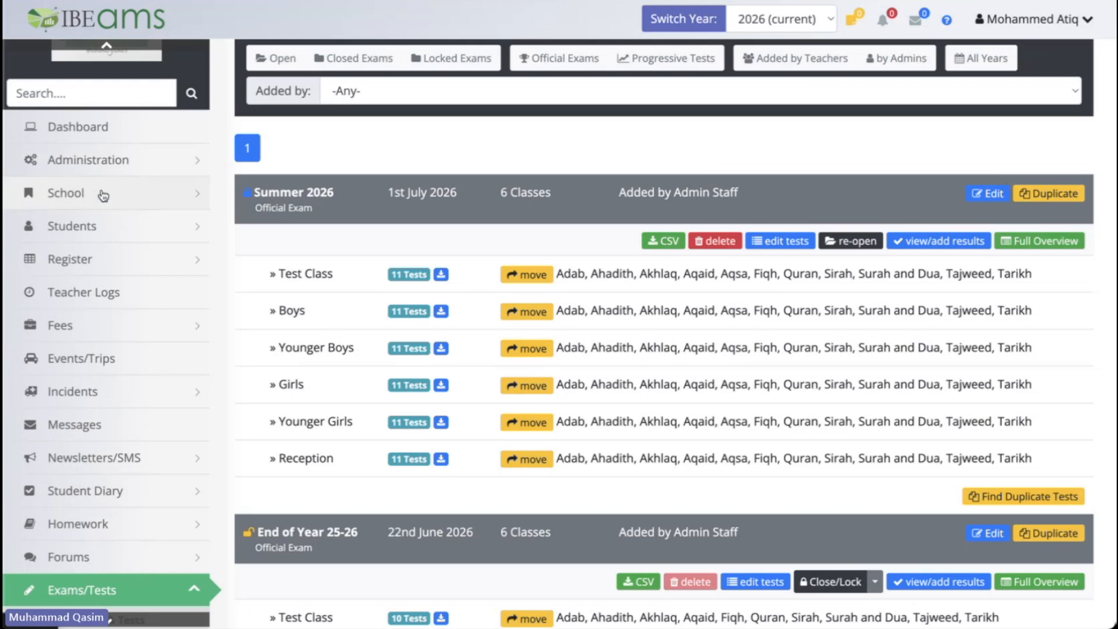
pyautogui.click(96, 94)
pyautogui.write('faisal')
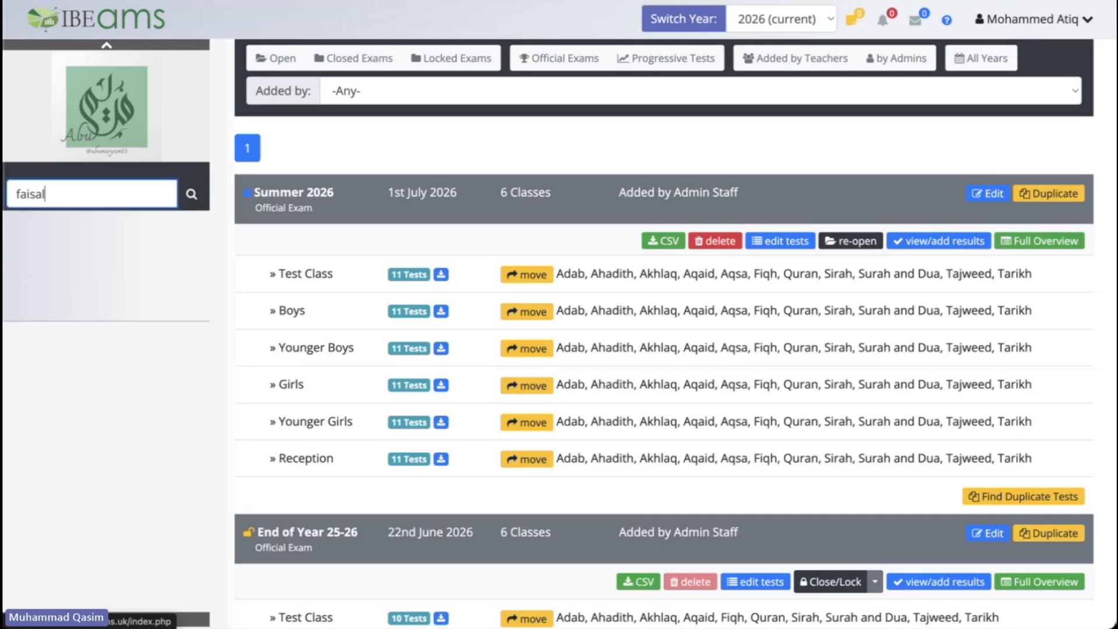
pyautogui.press('Return')
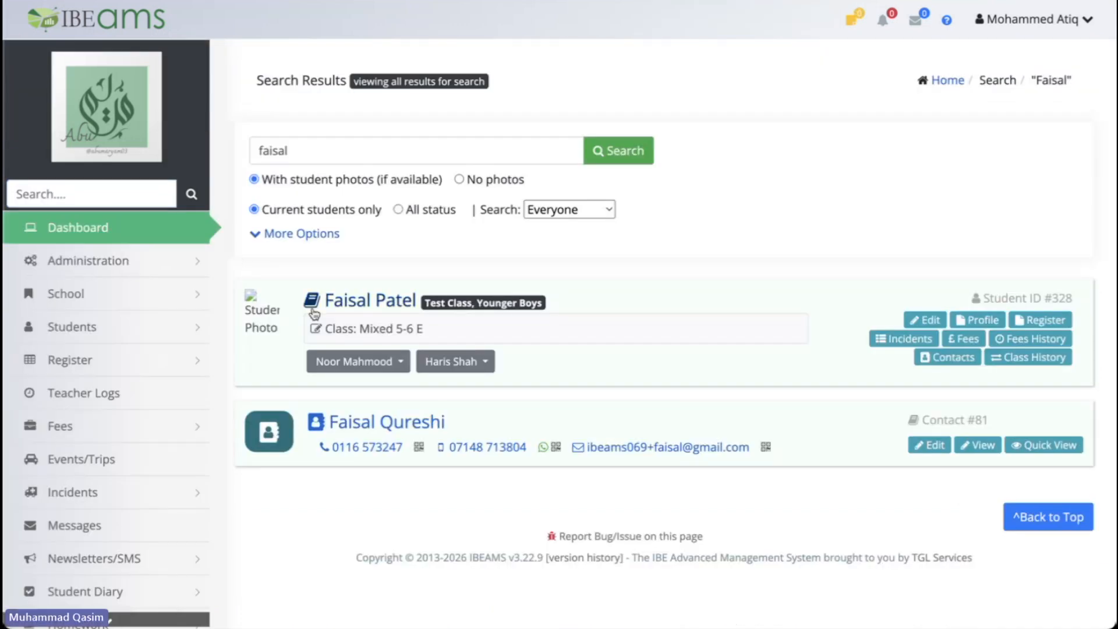
pyautogui.click(386, 303)
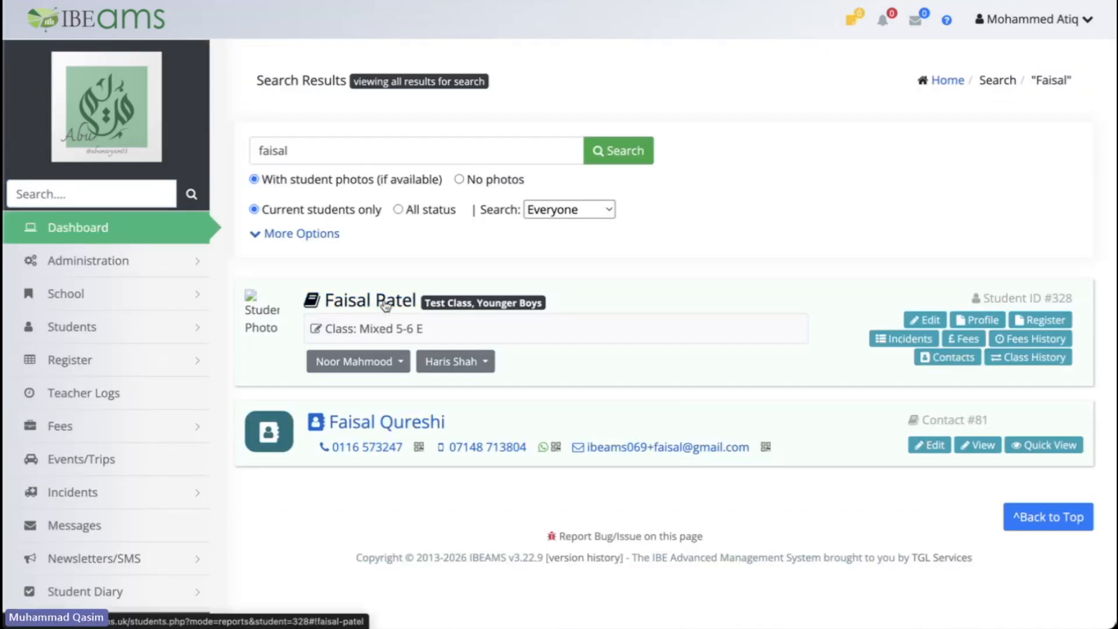
# Step: Find the contacts in the student's record and open the father's parent portal
pyautogui.scroll(-8, 559, 305)
pyautogui.scroll(4, 558, 302)
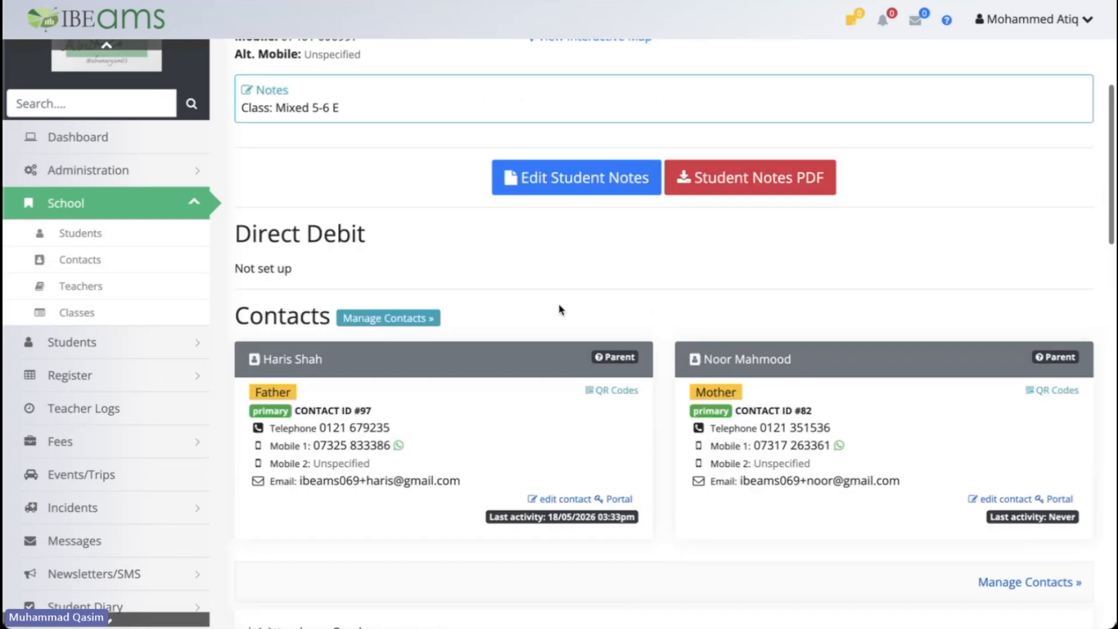
pyautogui.scroll(-1, 558, 306)
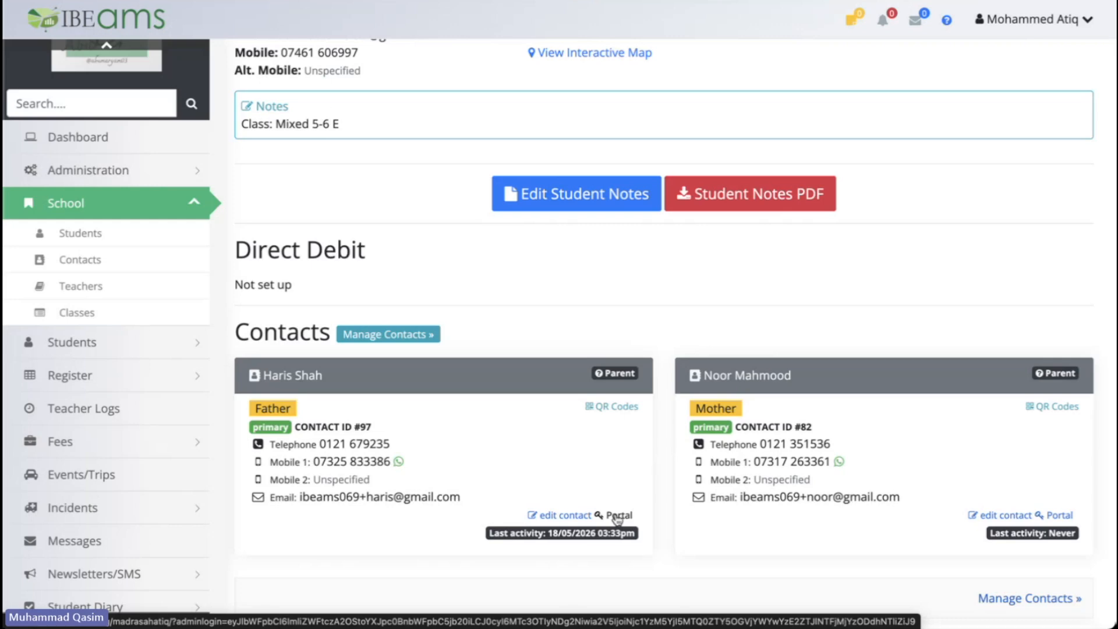
pyautogui.scroll(1, 375, 282)
pyautogui.scroll(-3, 524, 349)
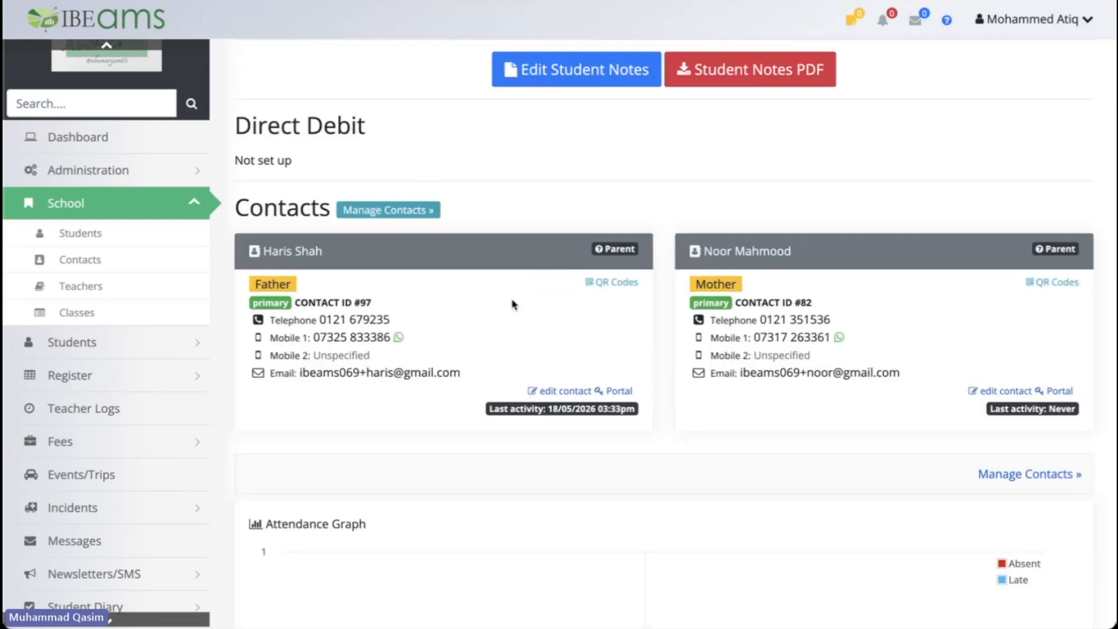
pyautogui.click(620, 393)
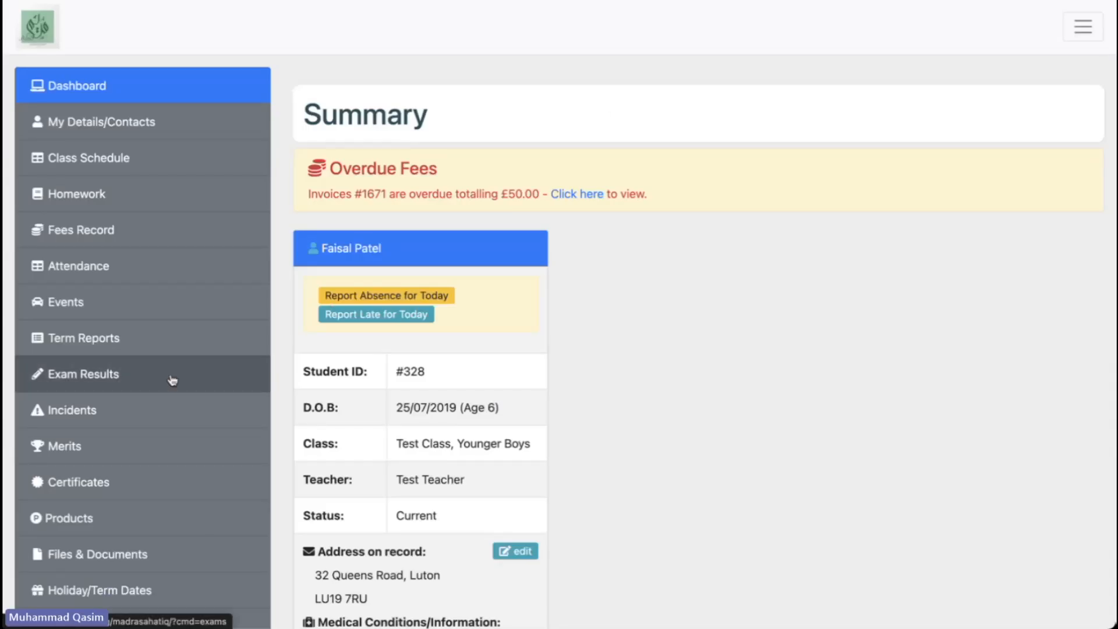
# Step: Open the exam results in the parent portal and view the previous exams and progressive tests
pyautogui.scroll(-3, 172, 379)
pyautogui.scroll(-1, 174, 320)
pyautogui.scroll(3, 180, 230)
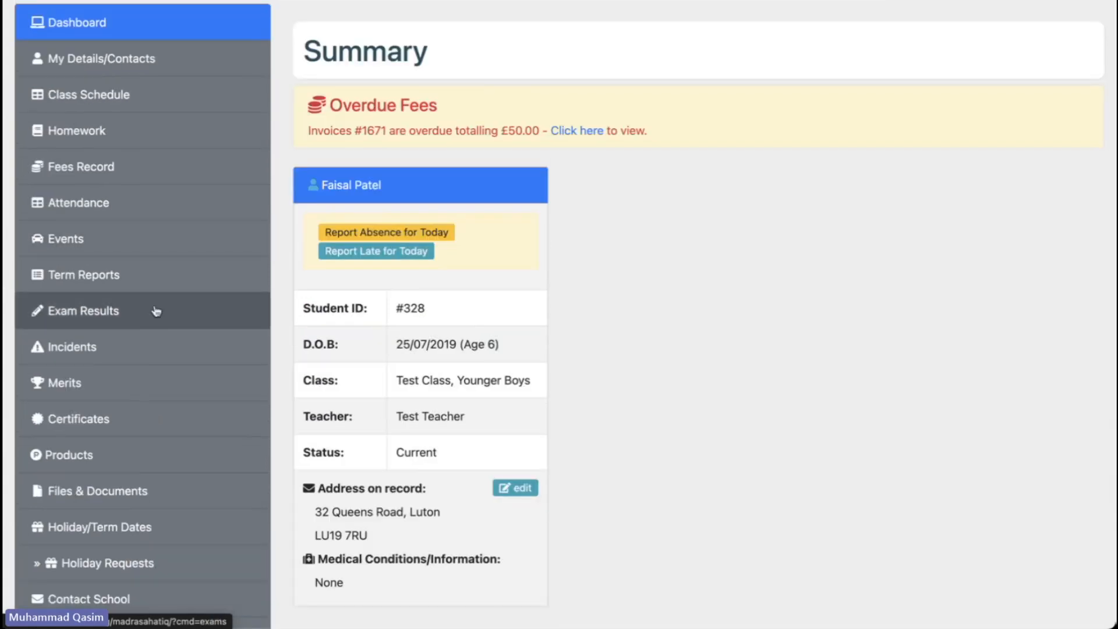
pyautogui.click(156, 311)
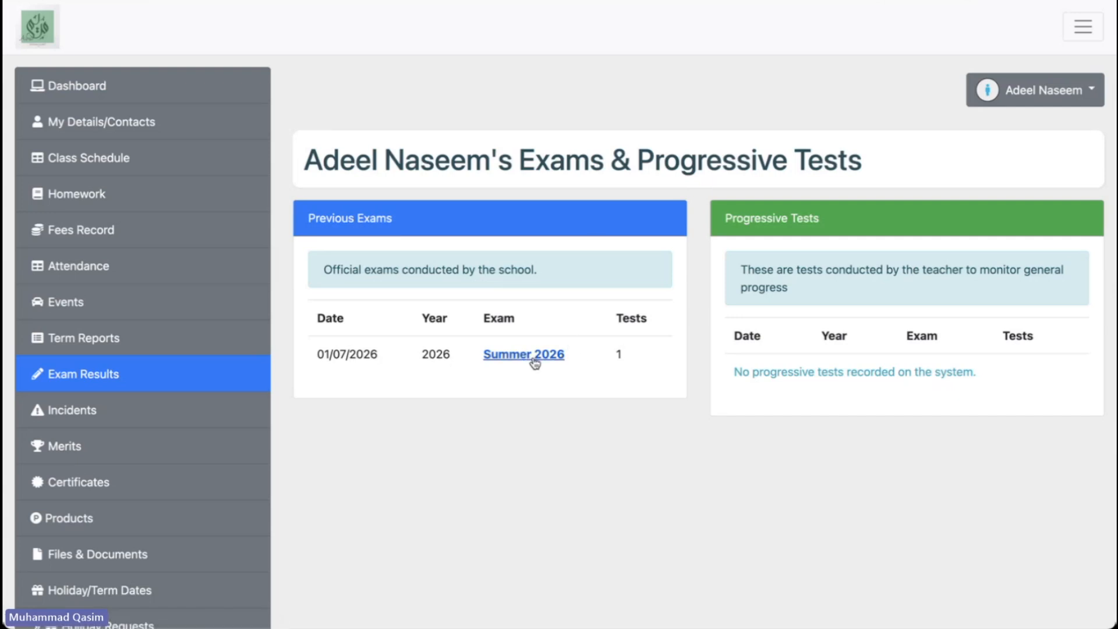
pyautogui.scroll(-4, 535, 320)
pyautogui.scroll(3, 535, 320)
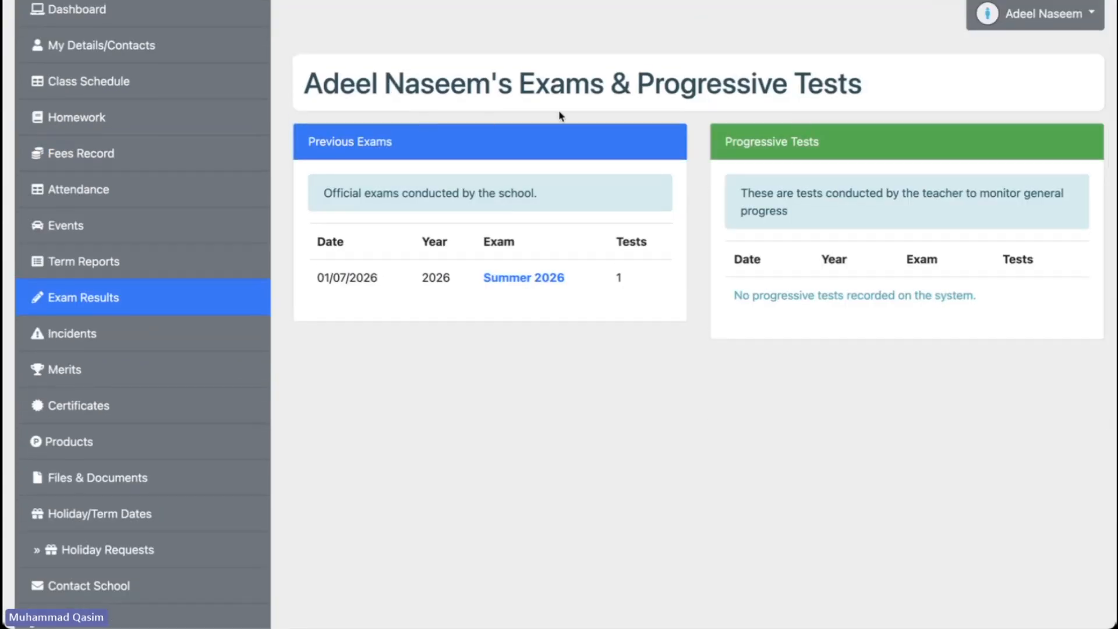
# Step: Return from the parent portal to the school admin system and open the academic subjects used for tests and exams
pyautogui.scroll(1, 434, 348)
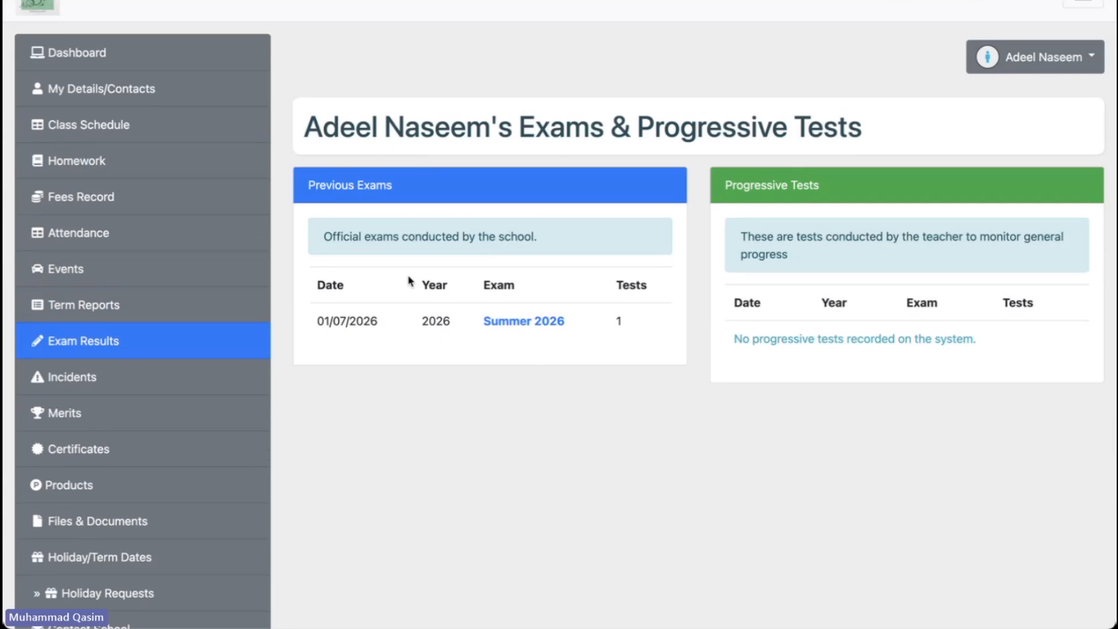
pyautogui.scroll(1, 511, 323)
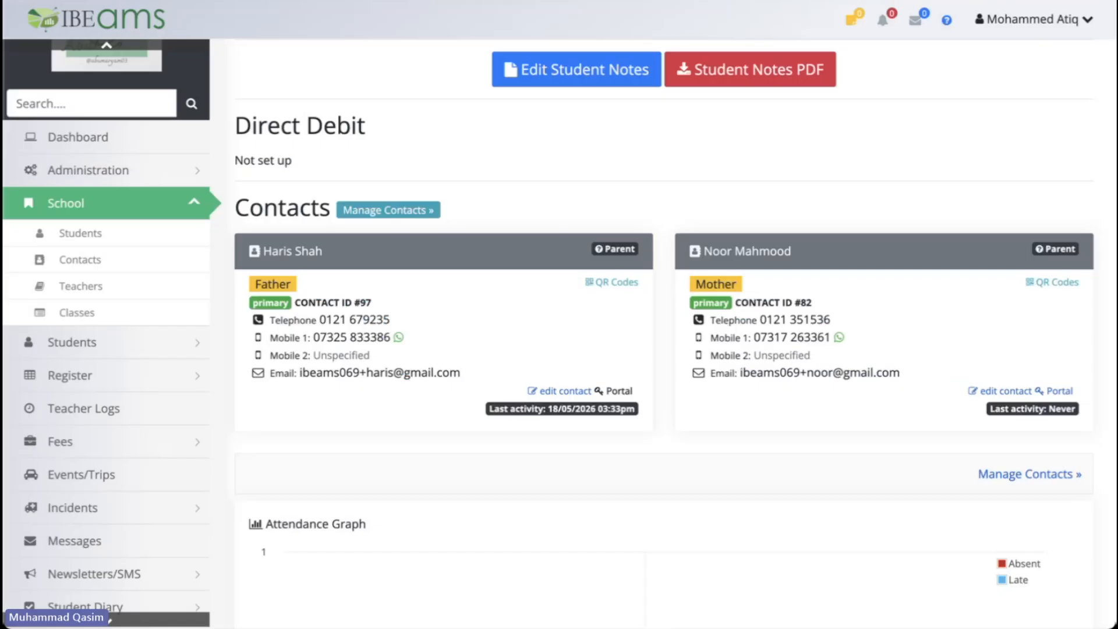
pyautogui.scroll(-5, 117, 303)
pyautogui.scroll(-1, 110, 407)
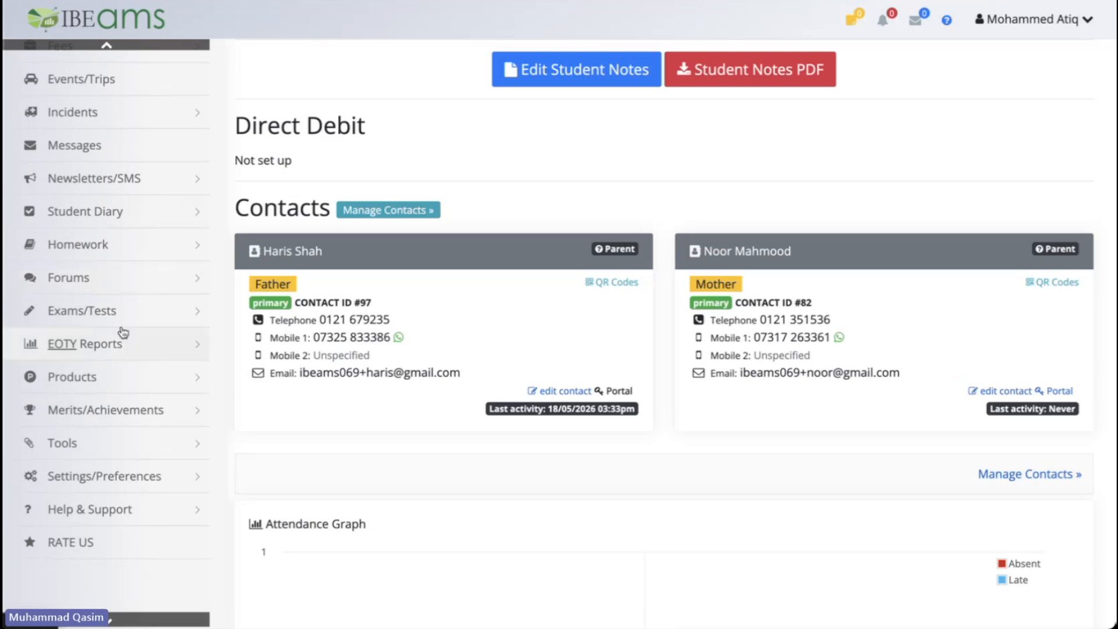
pyautogui.click(105, 311)
pyautogui.click(88, 449)
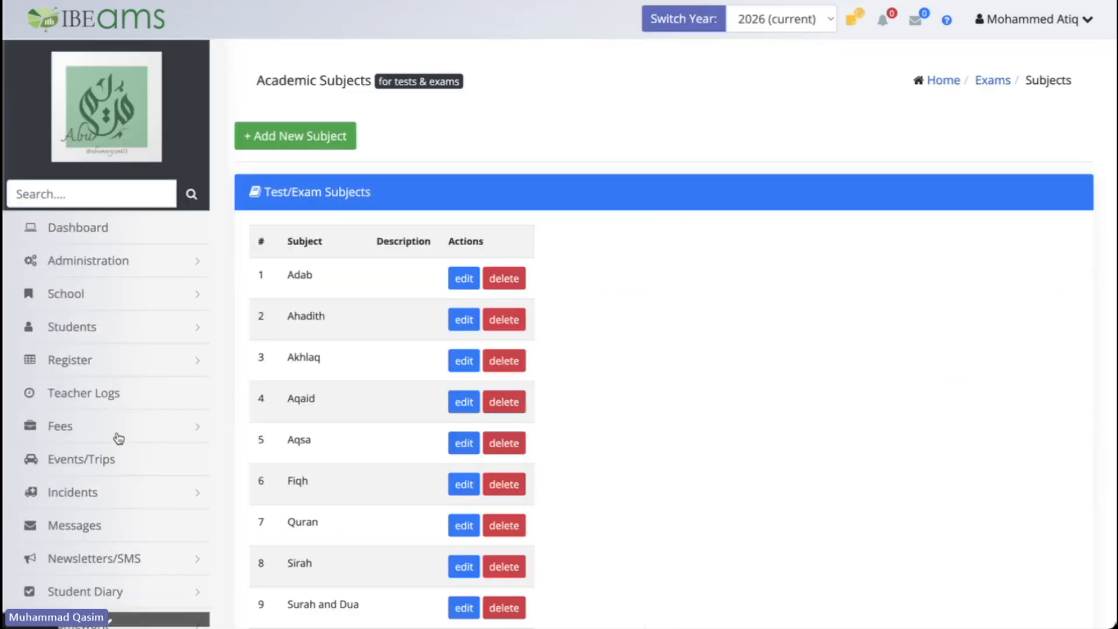
# Step: Look through the full list of test and exam subjects and the other options in the Exams/Tests section
pyautogui.scroll(-2, 378, 378)
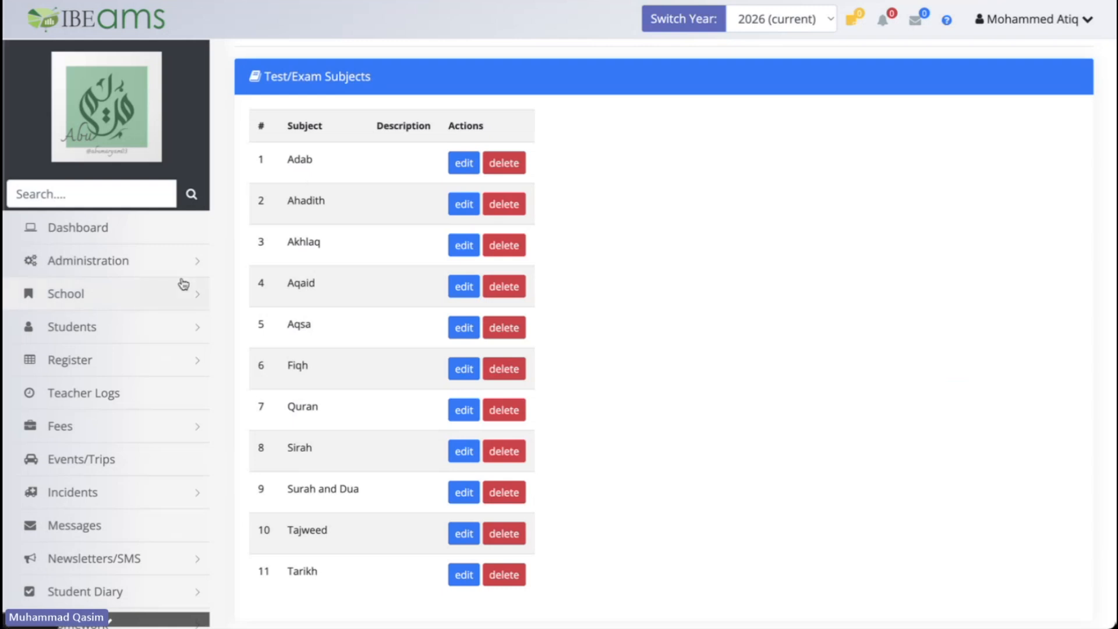
pyautogui.scroll(-4, 137, 417)
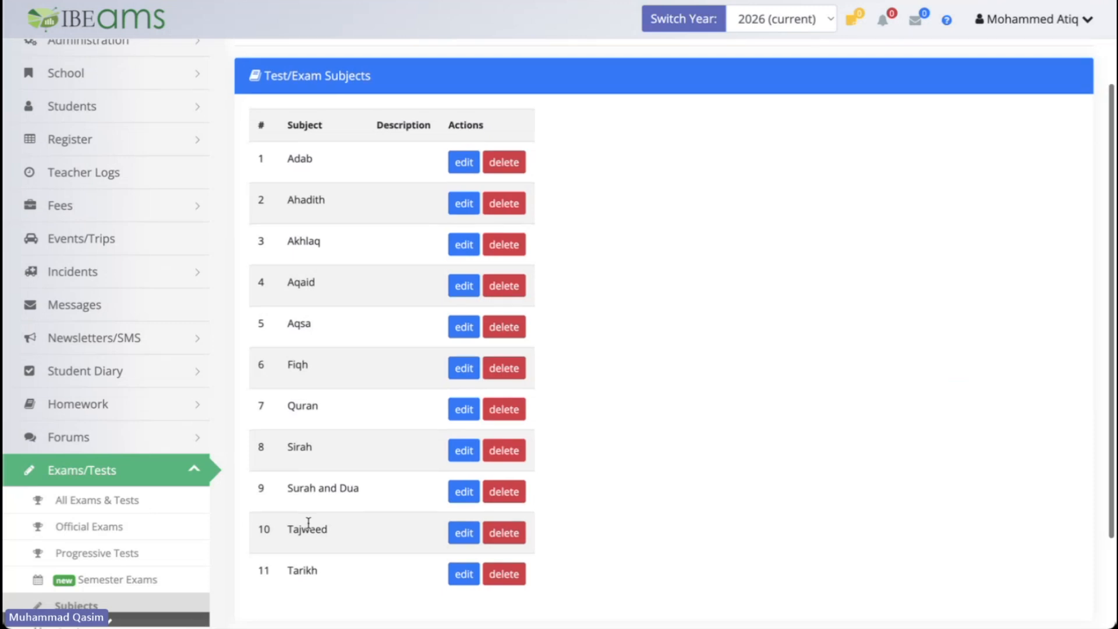
pyautogui.scroll(-2, 309, 522)
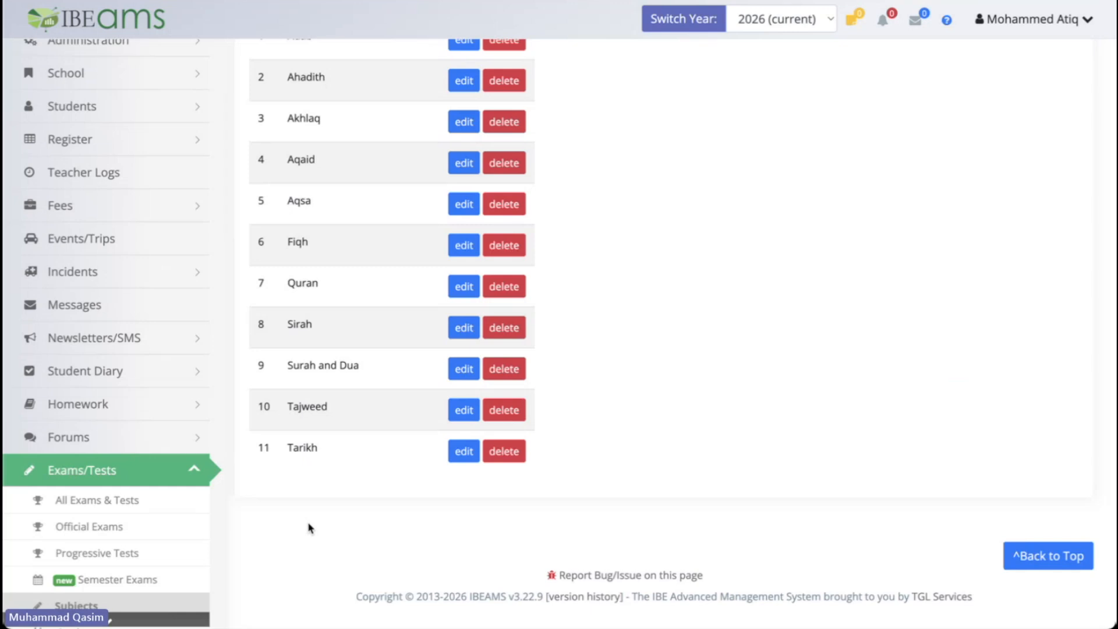
pyautogui.scroll(-3, 122, 488)
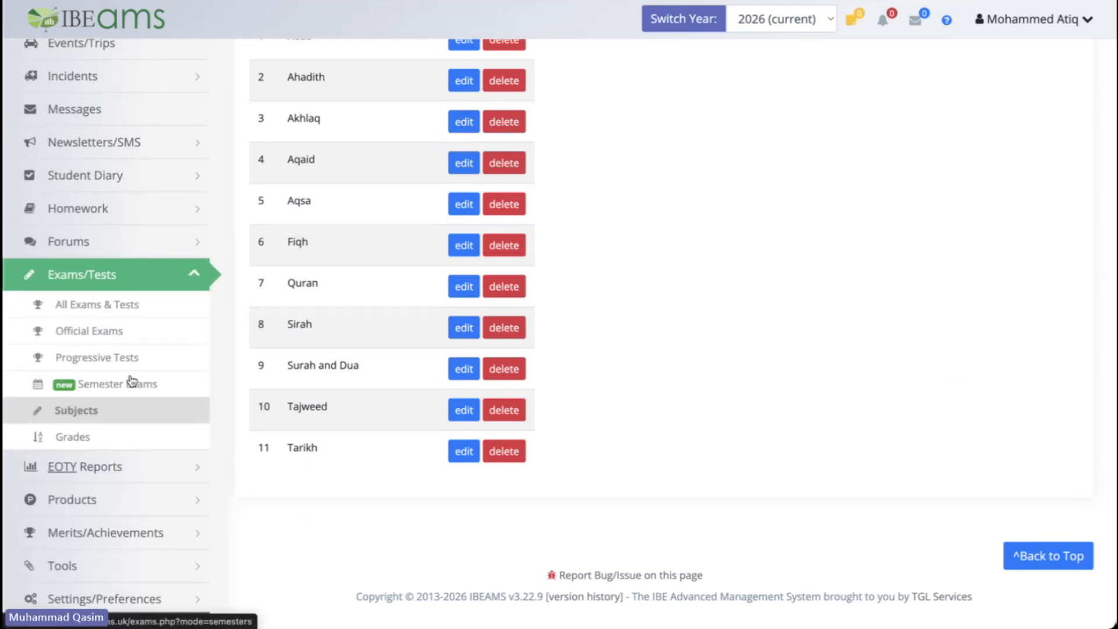
pyautogui.scroll(-1, 132, 382)
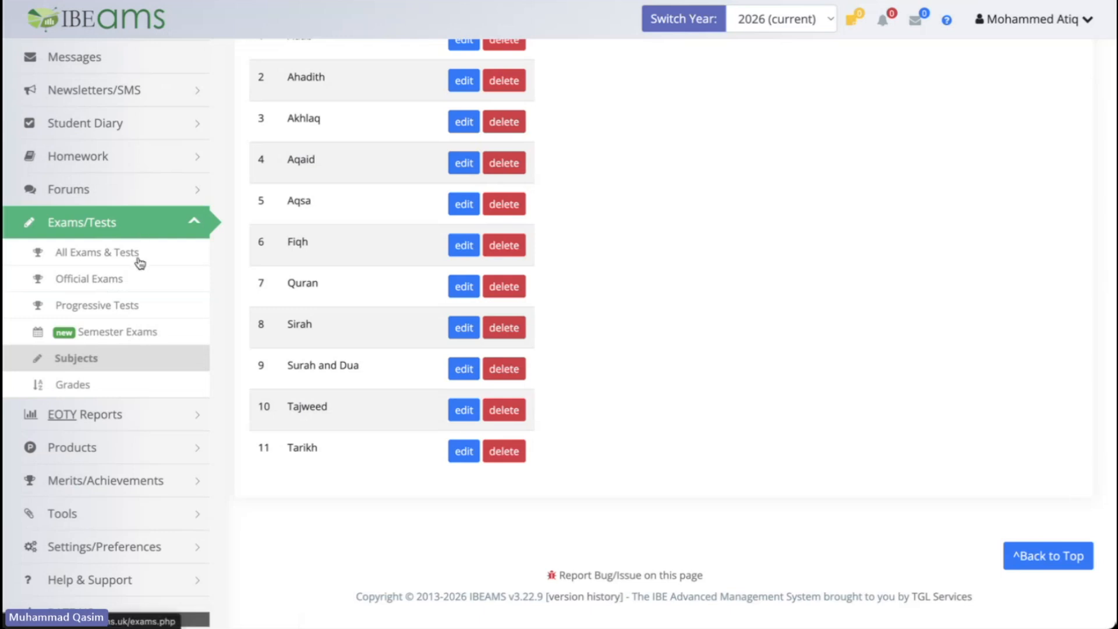
pyautogui.scroll(2, 142, 361)
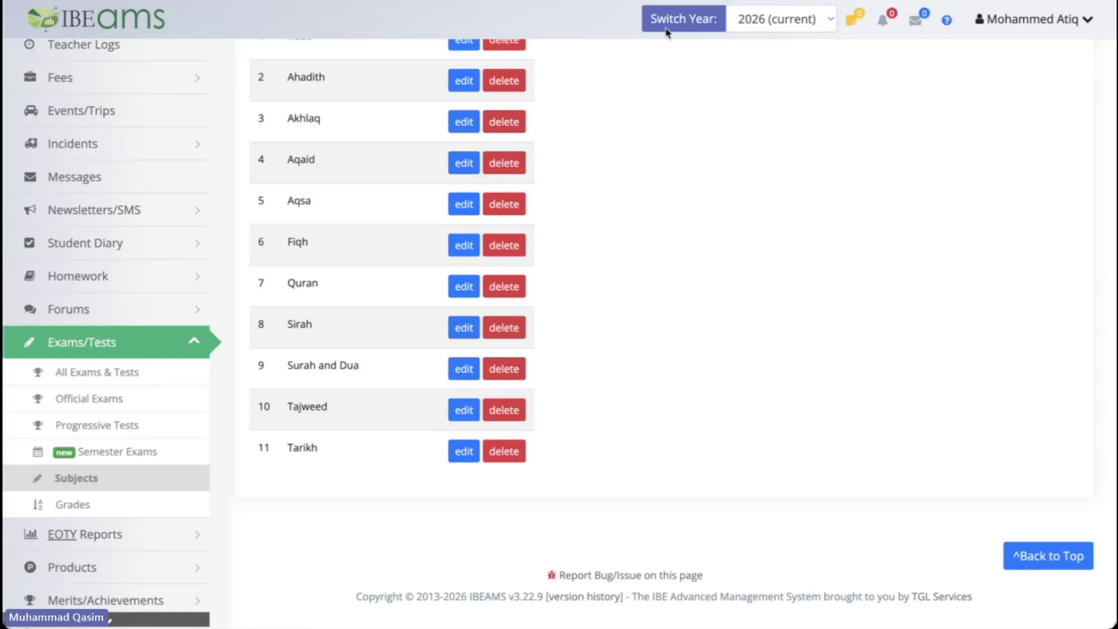
# Step: Open the Contact Us page from the help and support options and review the ways to reach technical support
pyautogui.click(947, 20)
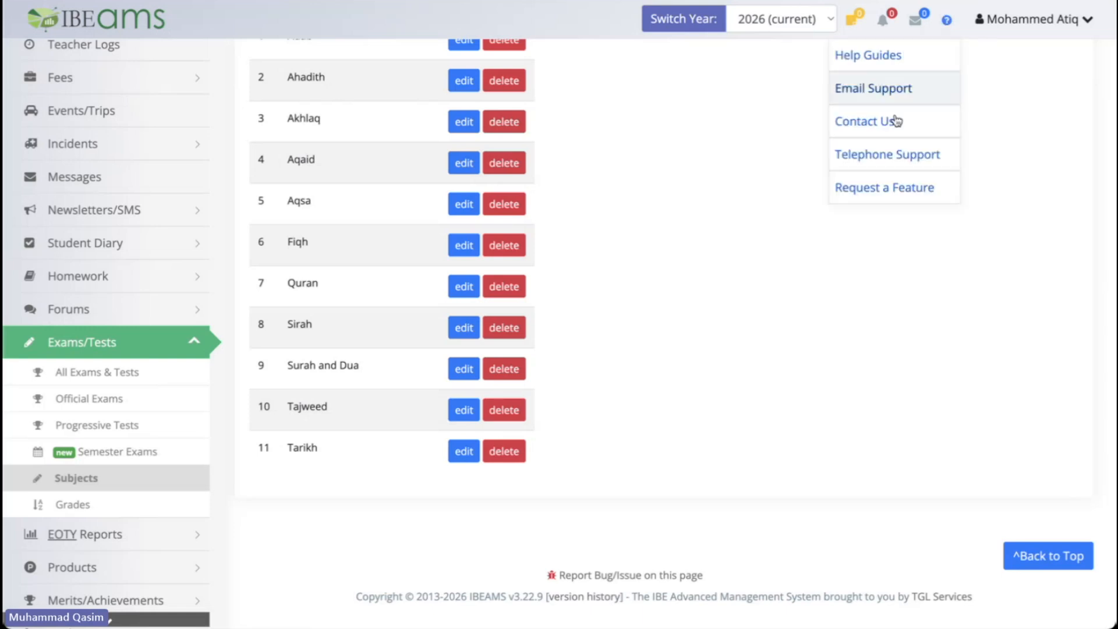
pyautogui.click(951, 23)
pyautogui.click(951, 23)
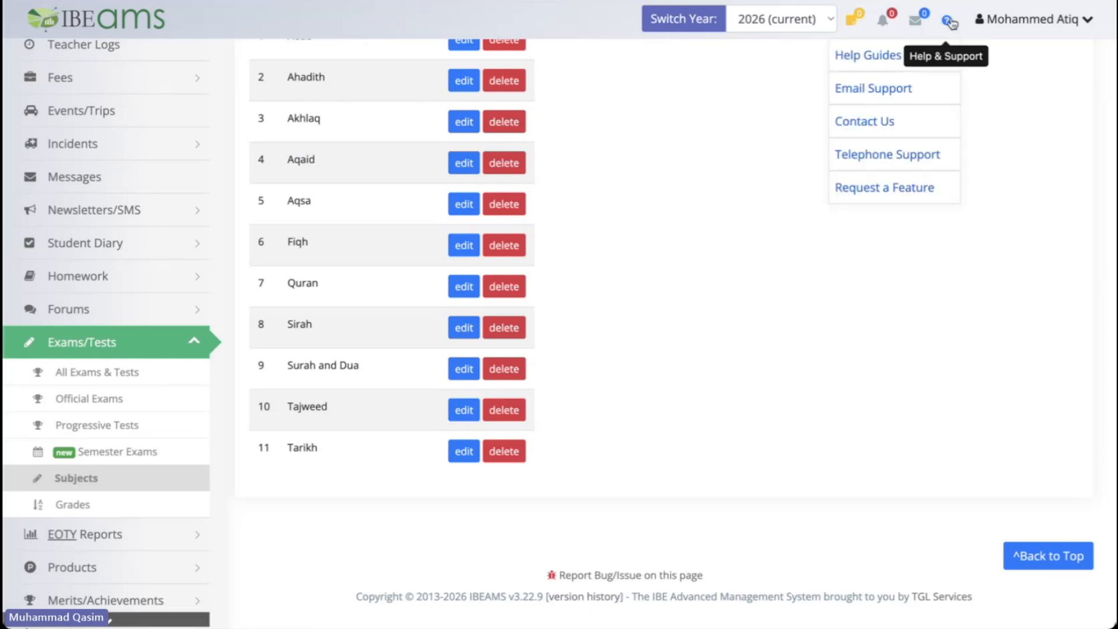
pyautogui.click(887, 120)
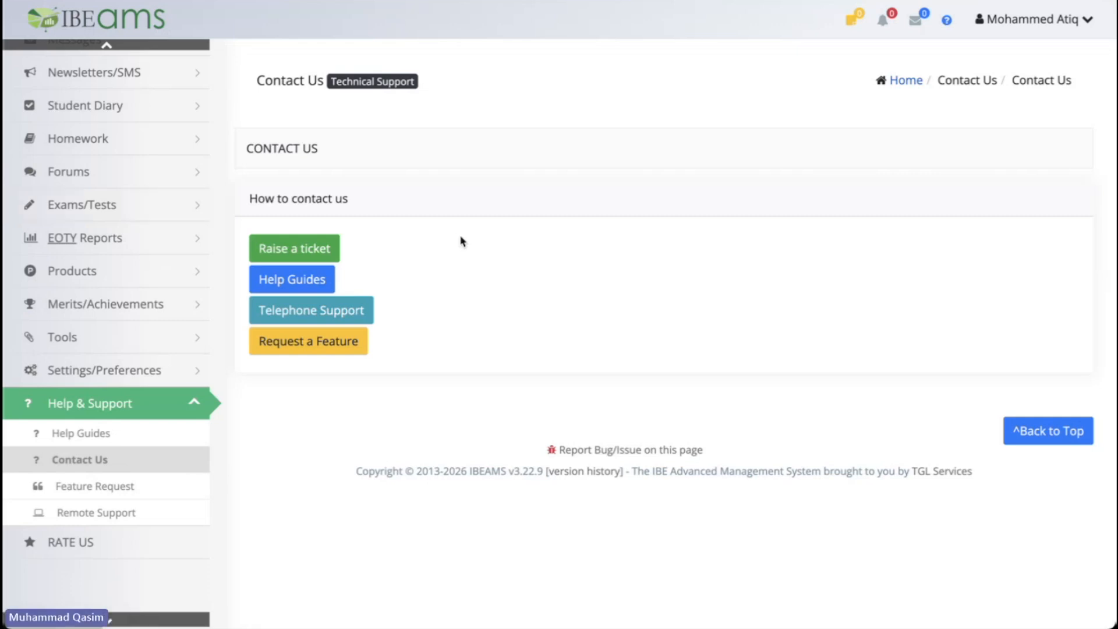
pyautogui.scroll(10, 104, 202)
pyautogui.scroll(-5, 104, 202)
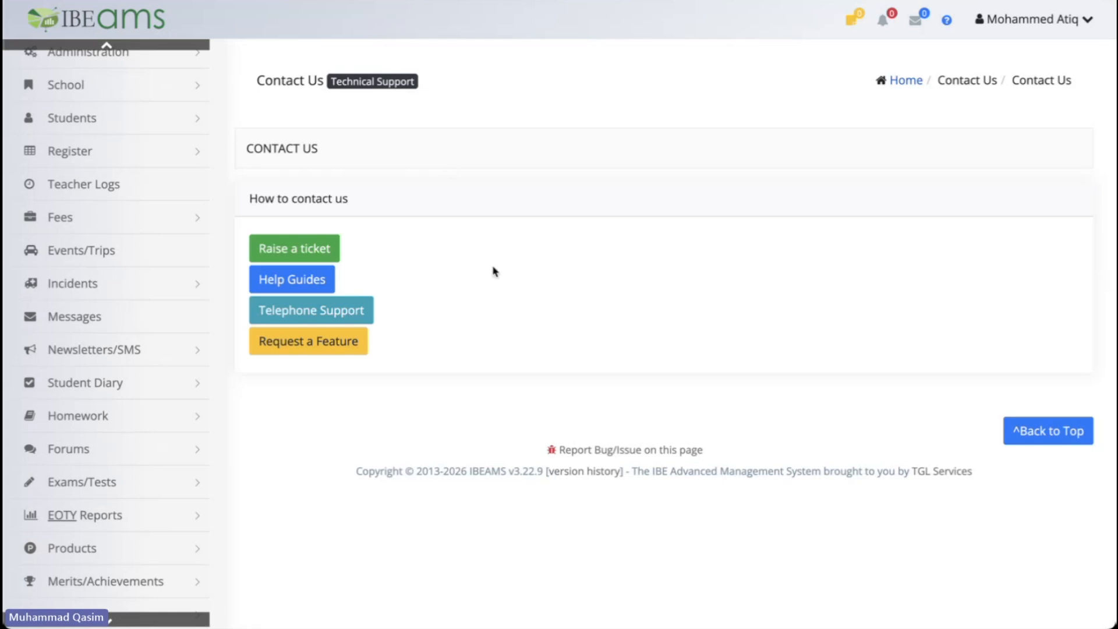
pyautogui.scroll(-1, 119, 418)
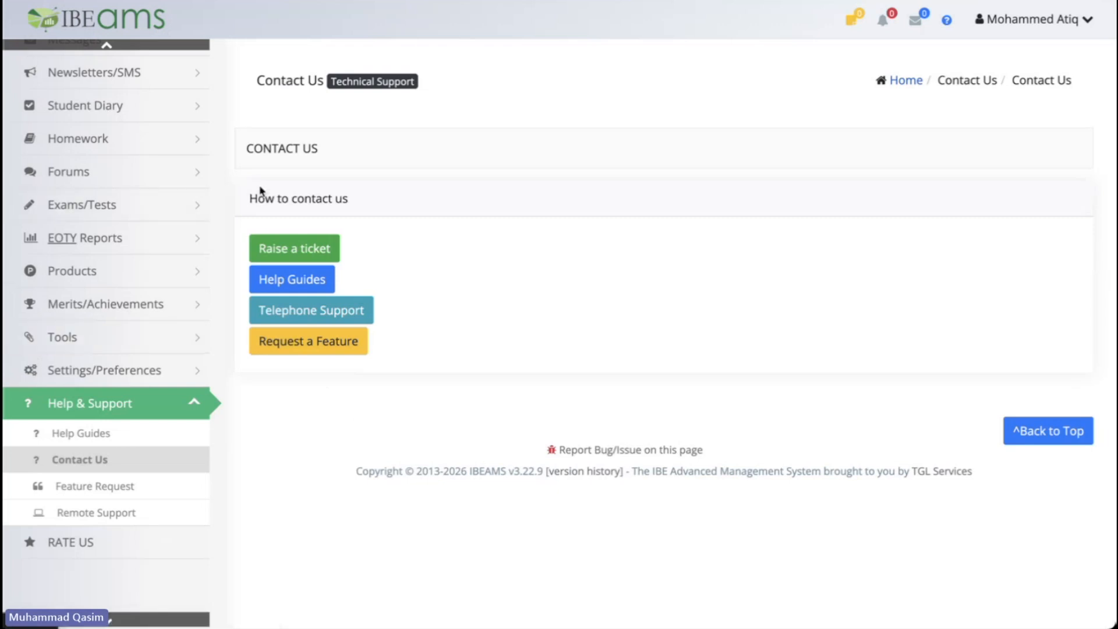
# Step: Switch to the image viewer and show the IBEAMS WhatsApp channel QR code
pyautogui.moveTo(3, 615)
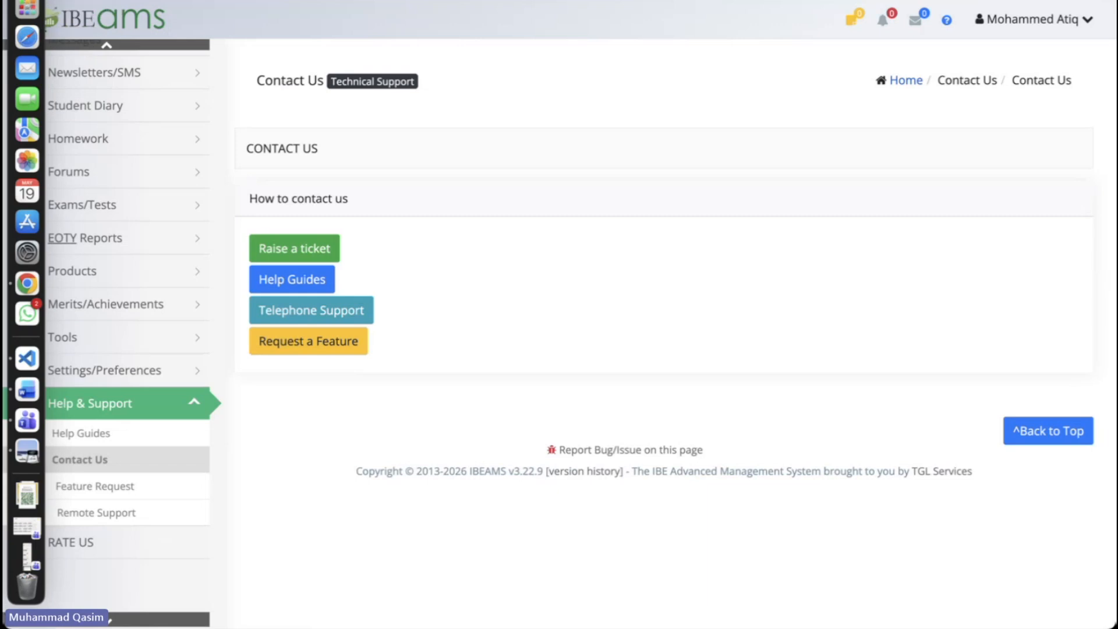
pyautogui.click(27, 452)
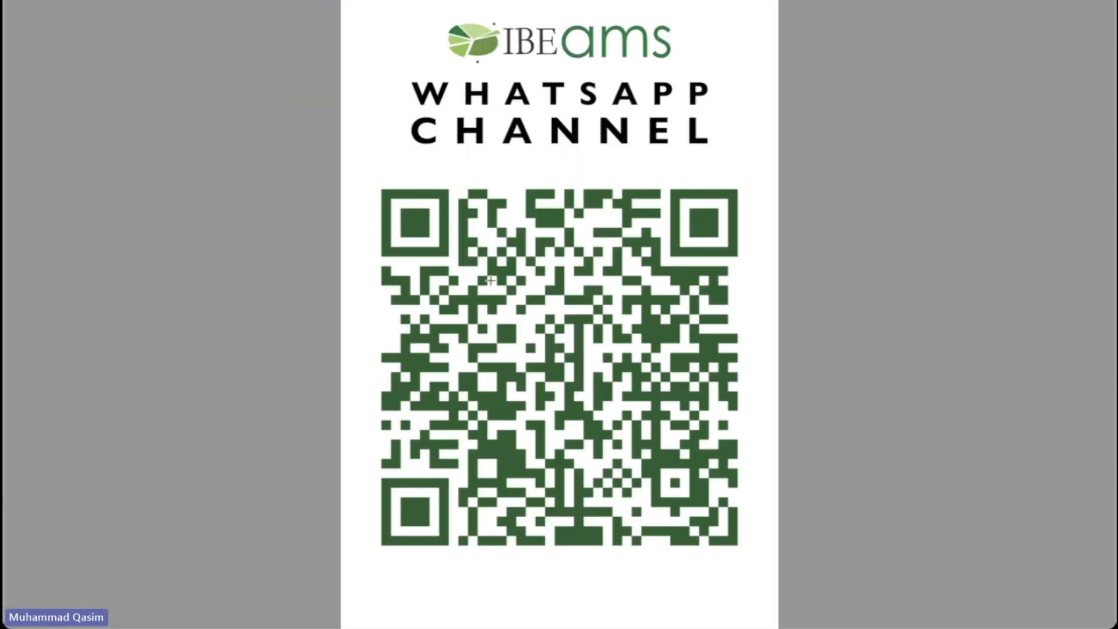